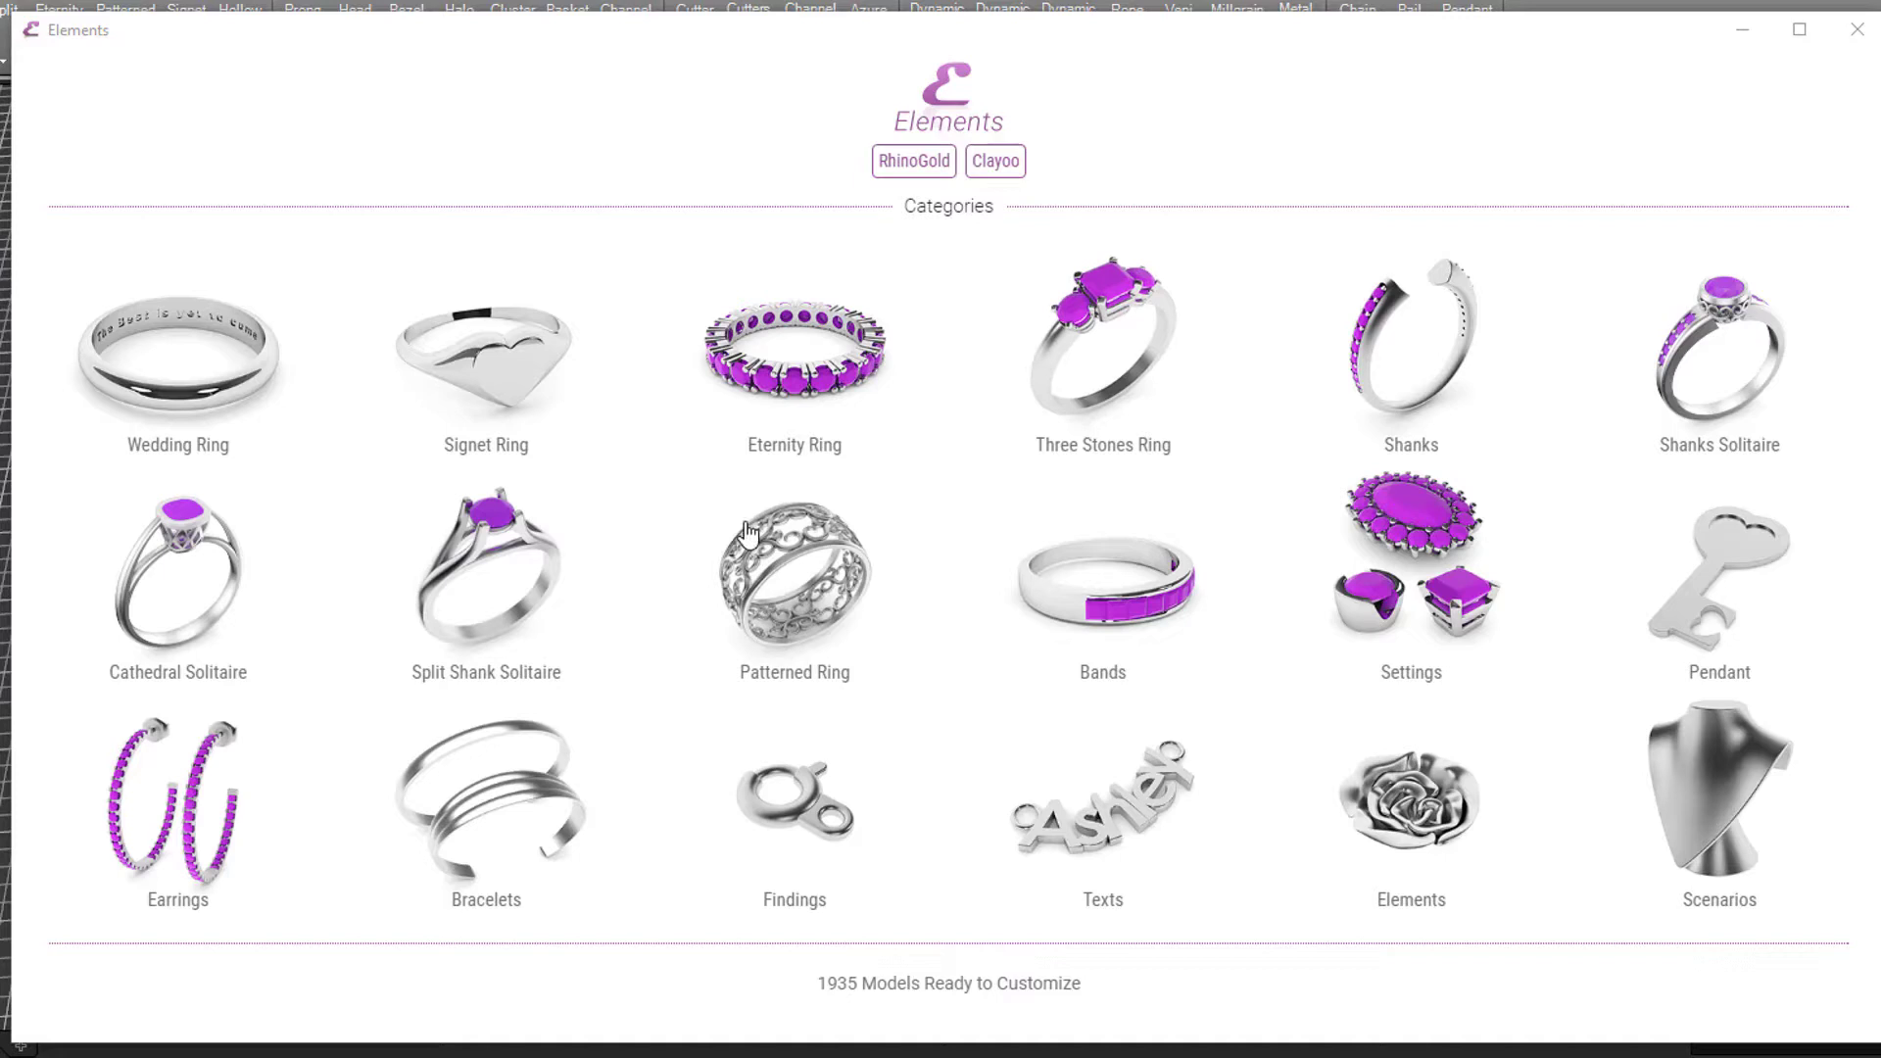
Browse the models in the Signet Ring category and return to the category overview.
{"action": "left_click", "coordinate": [495, 387]}
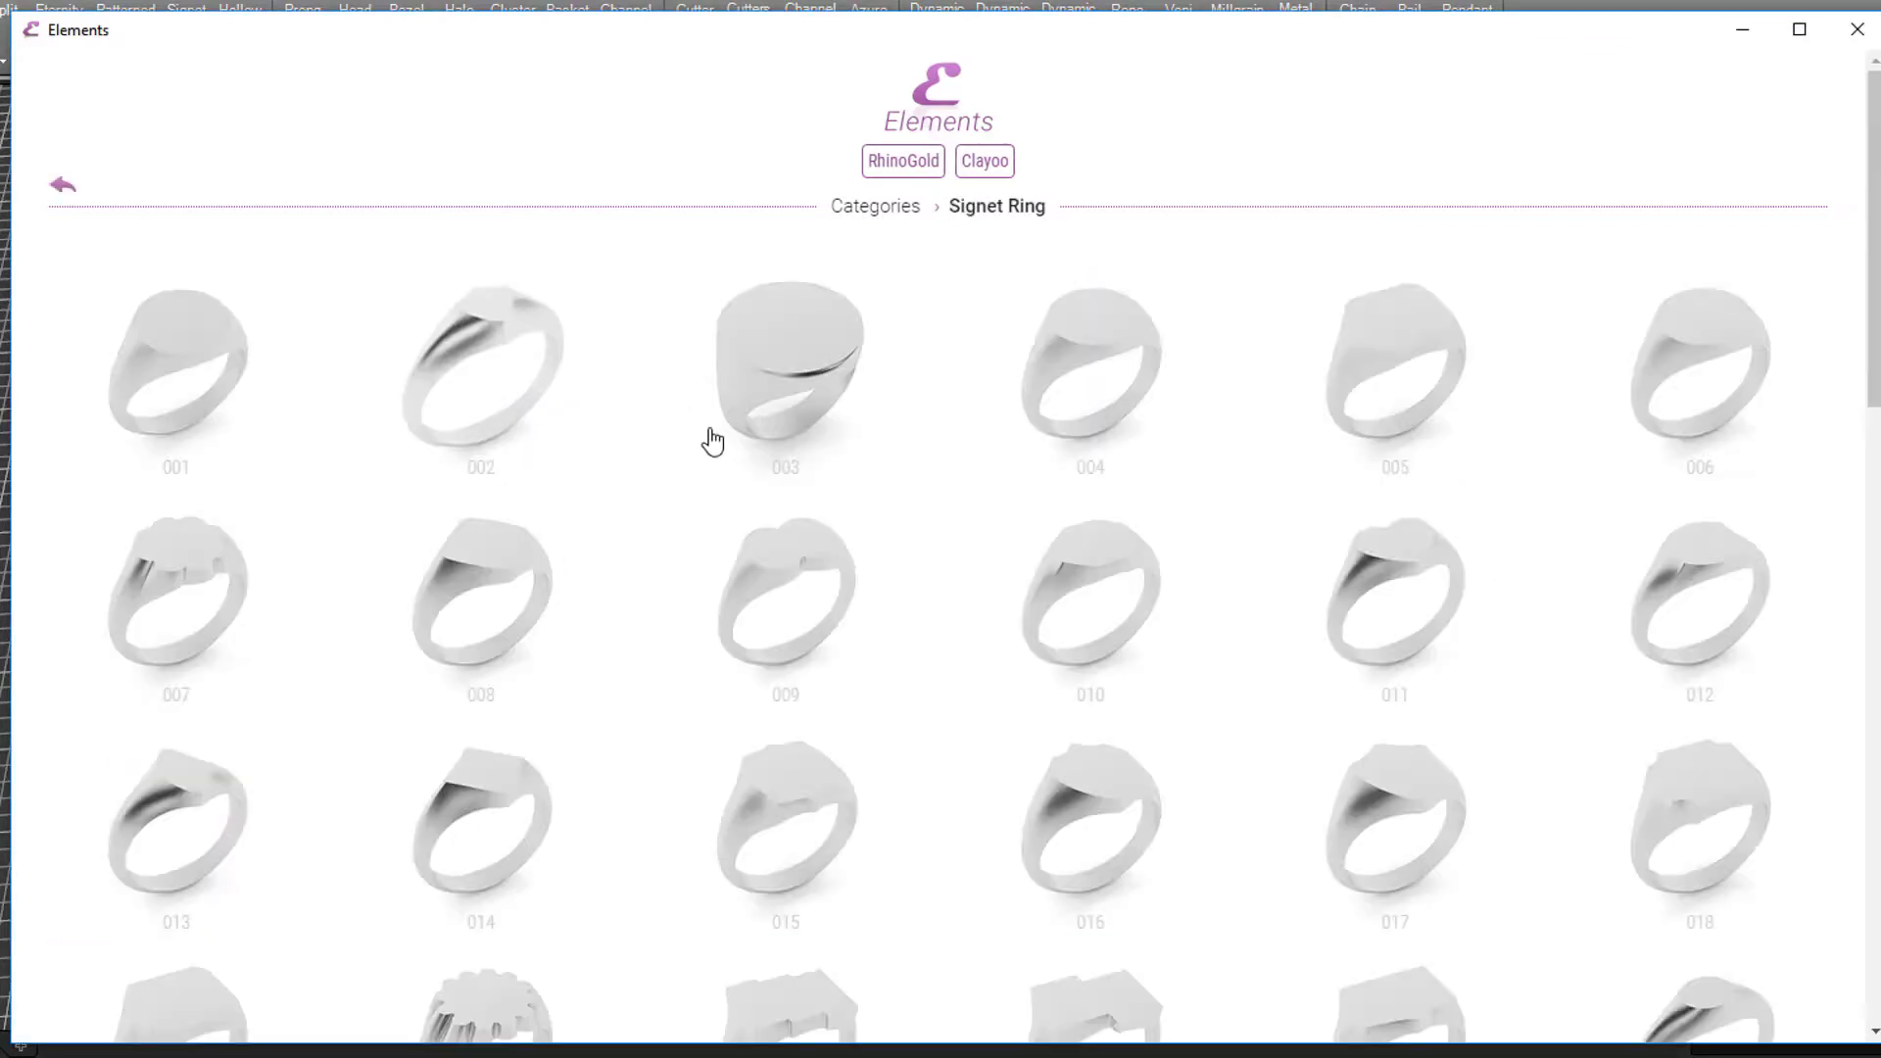
{"action": "scroll", "coordinate": [1876, 289], "scroll_direction": "down", "scroll_amount": 1}
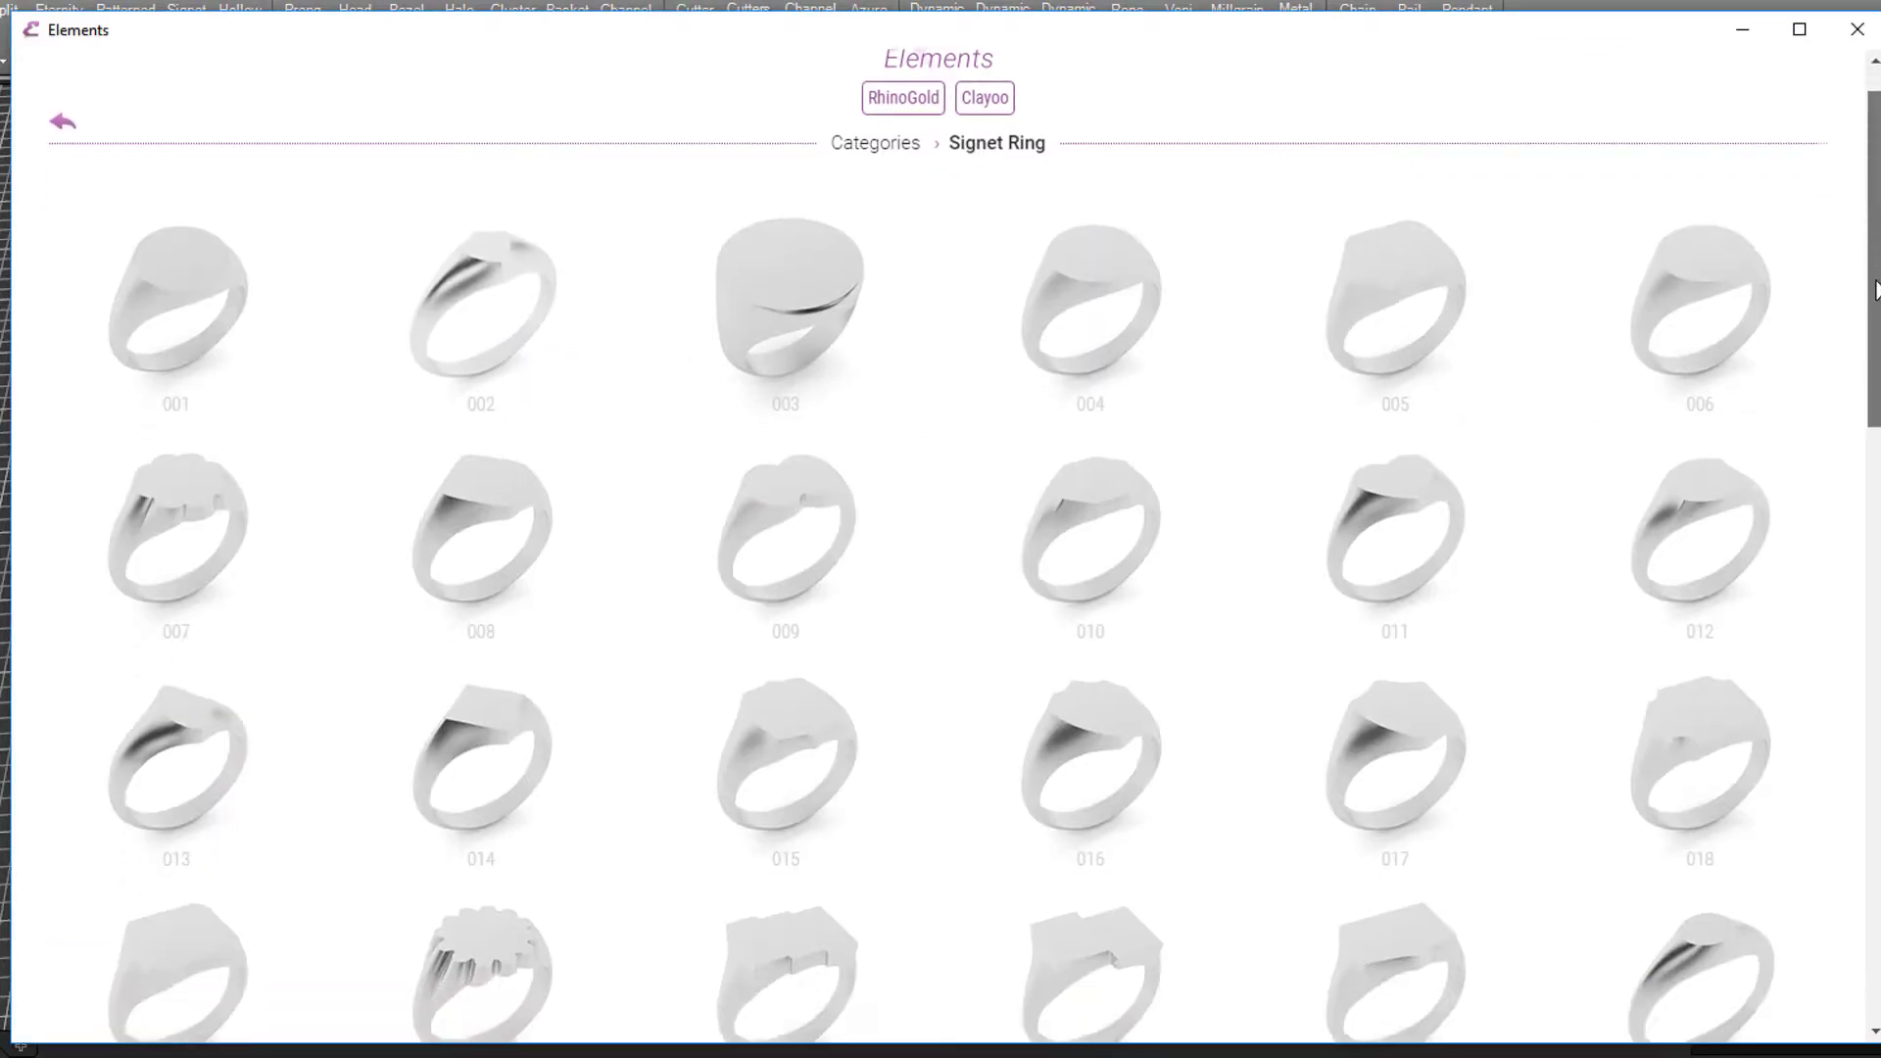
{"action": "left_click_drag", "start_coordinate": [1876, 289], "coordinate": [1784, 207]}
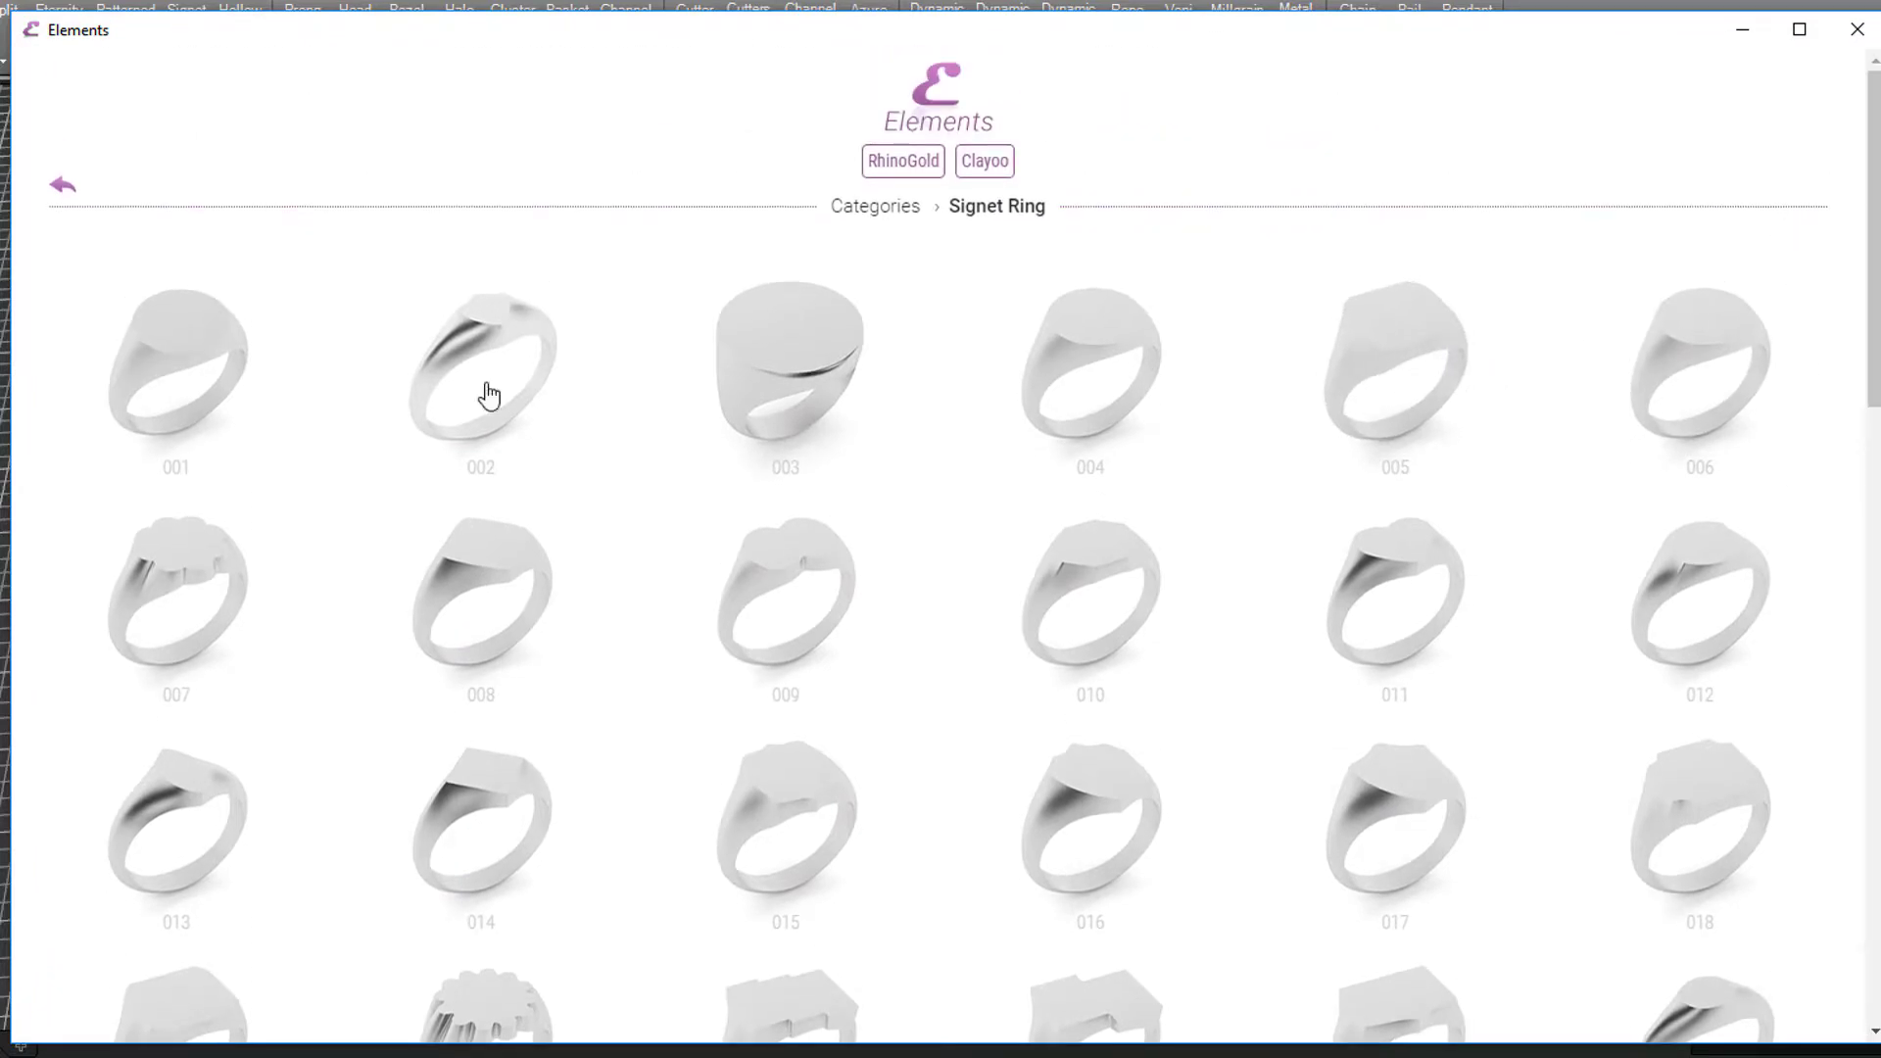
{"action": "left_click", "coordinate": [63, 187]}
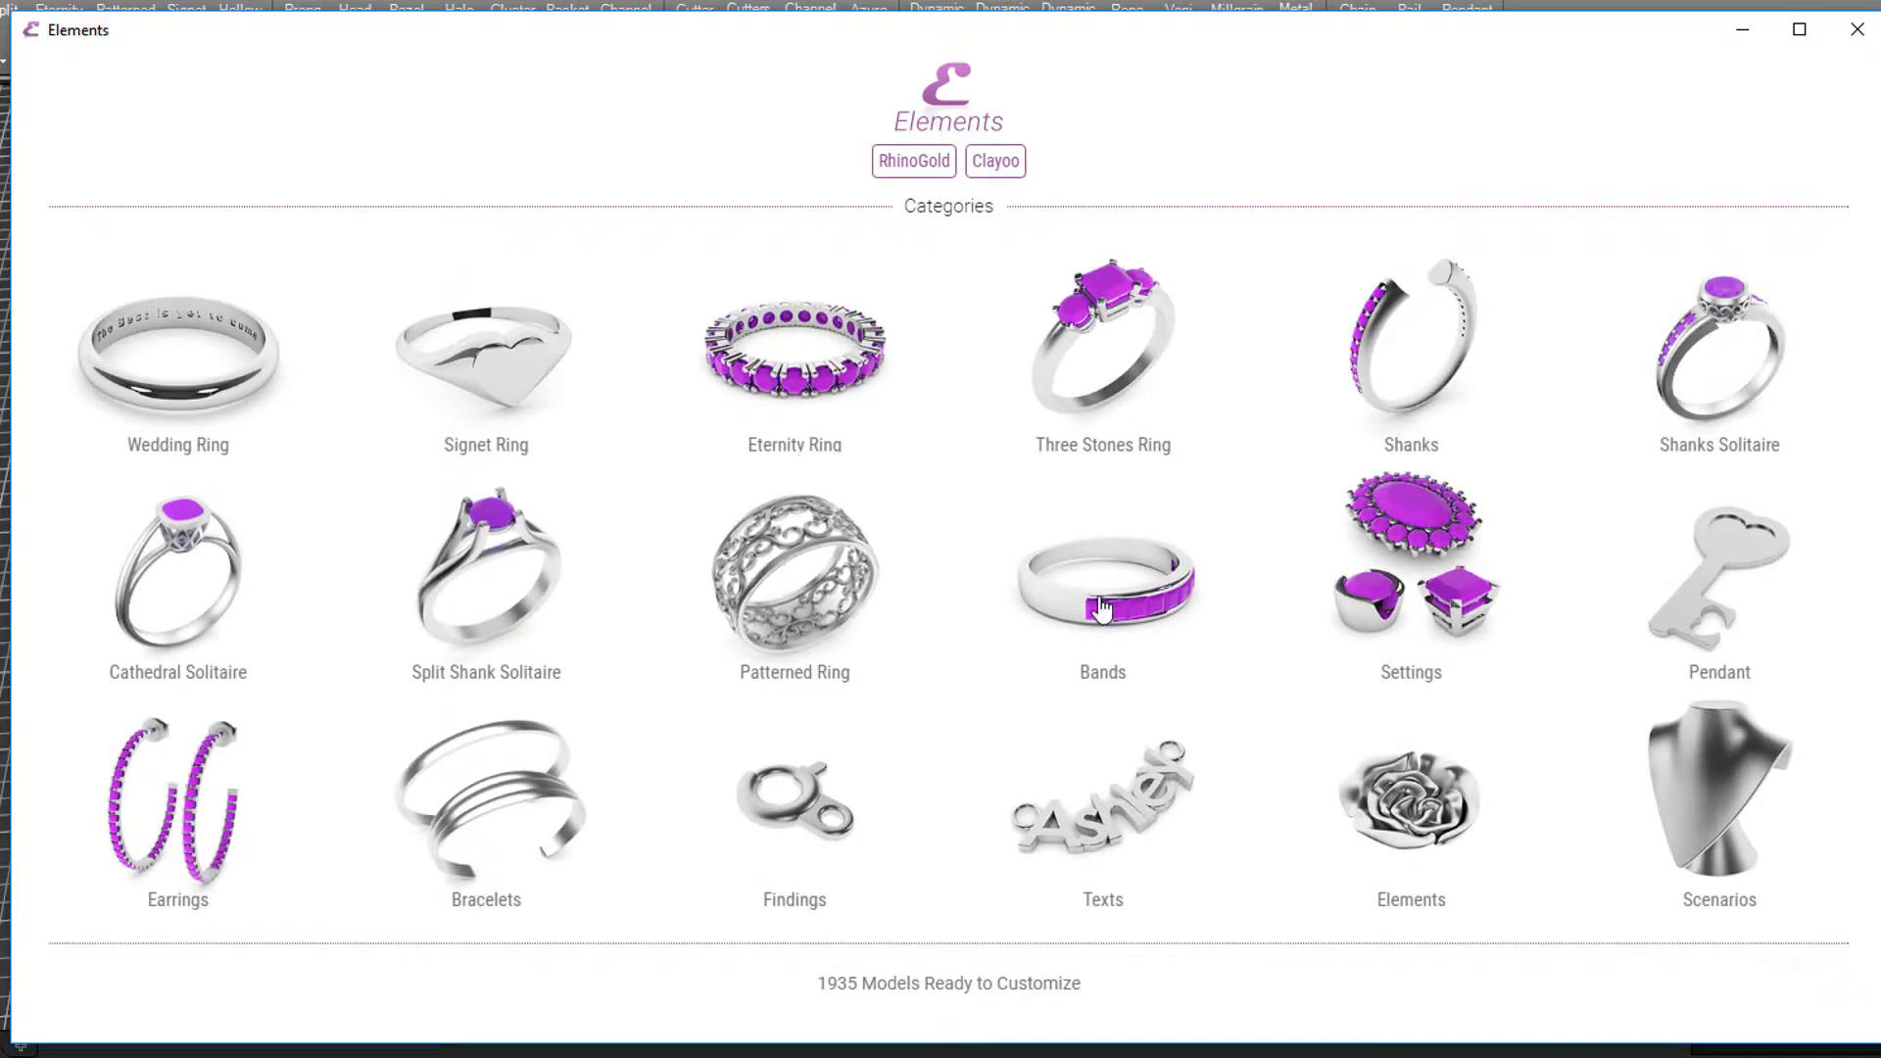
Browse the Halos and Clusters models in the Settings category and return to the category overview.
{"action": "left_click", "coordinate": [1426, 530]}
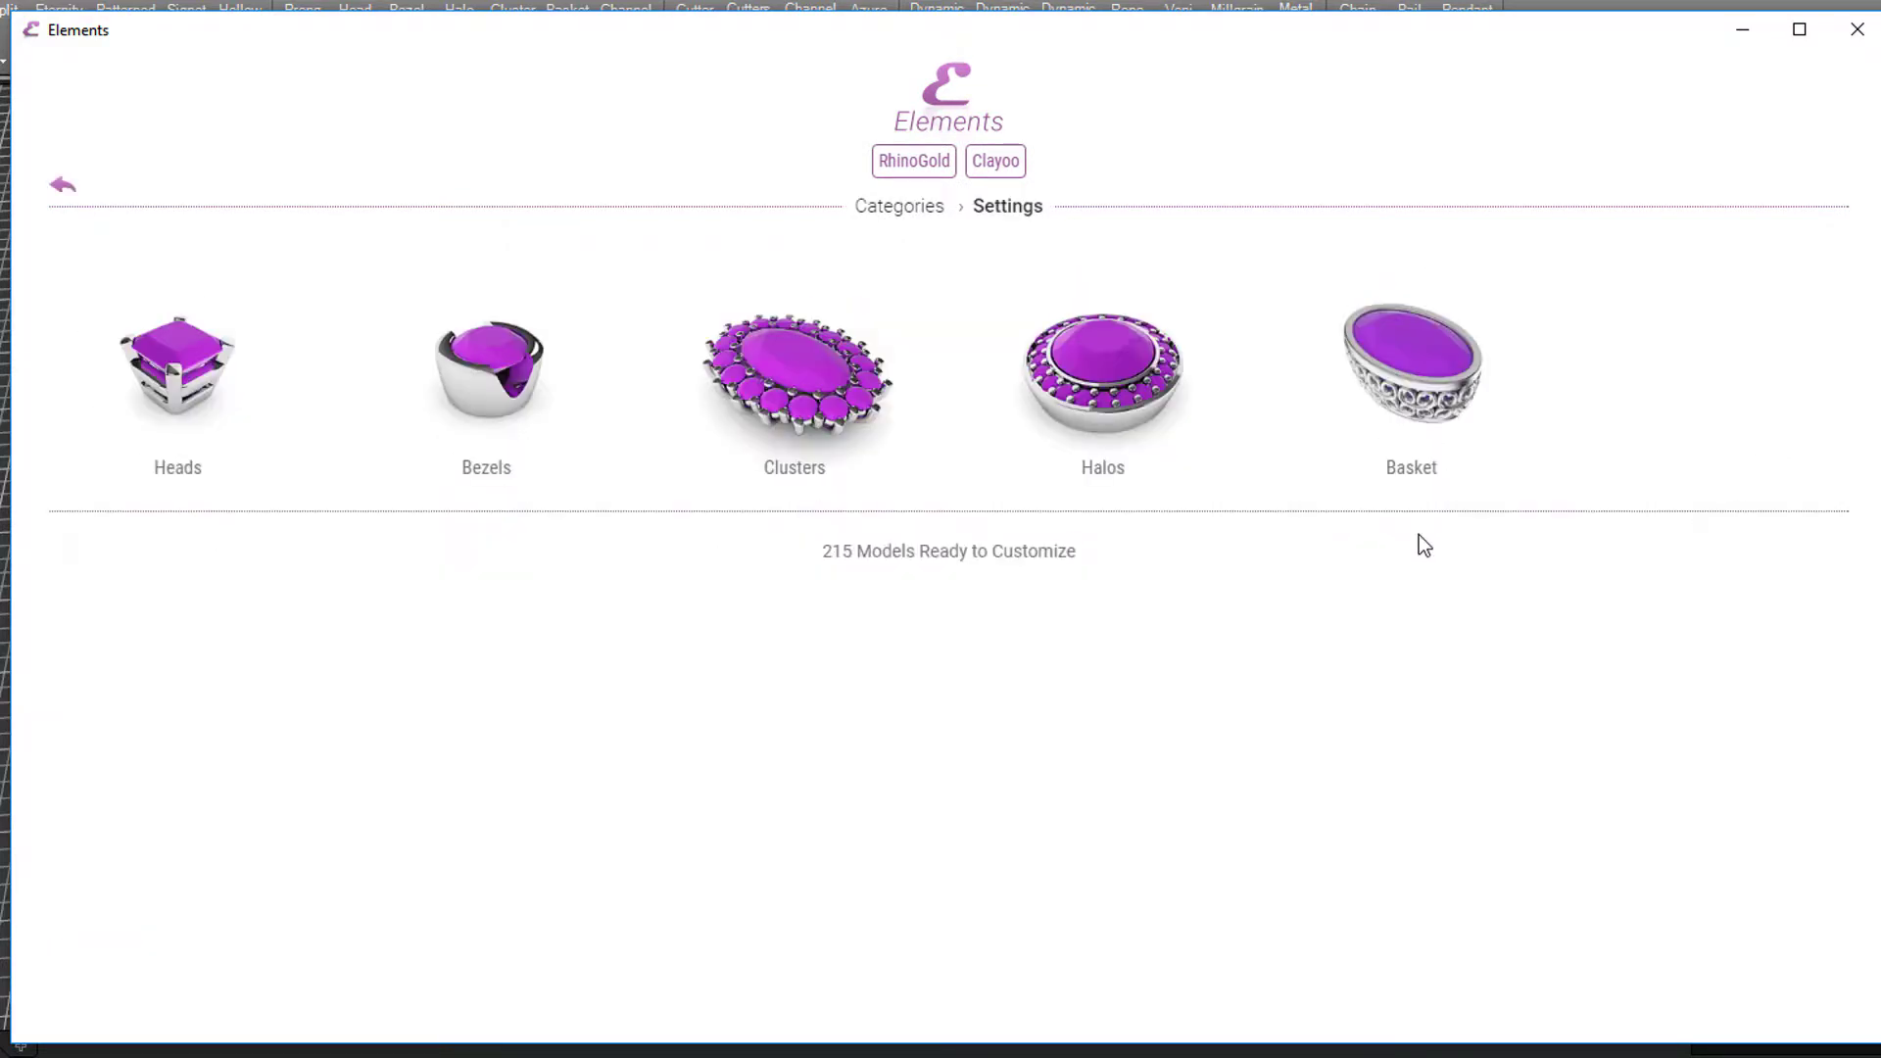
{"action": "left_click", "coordinate": [1094, 416]}
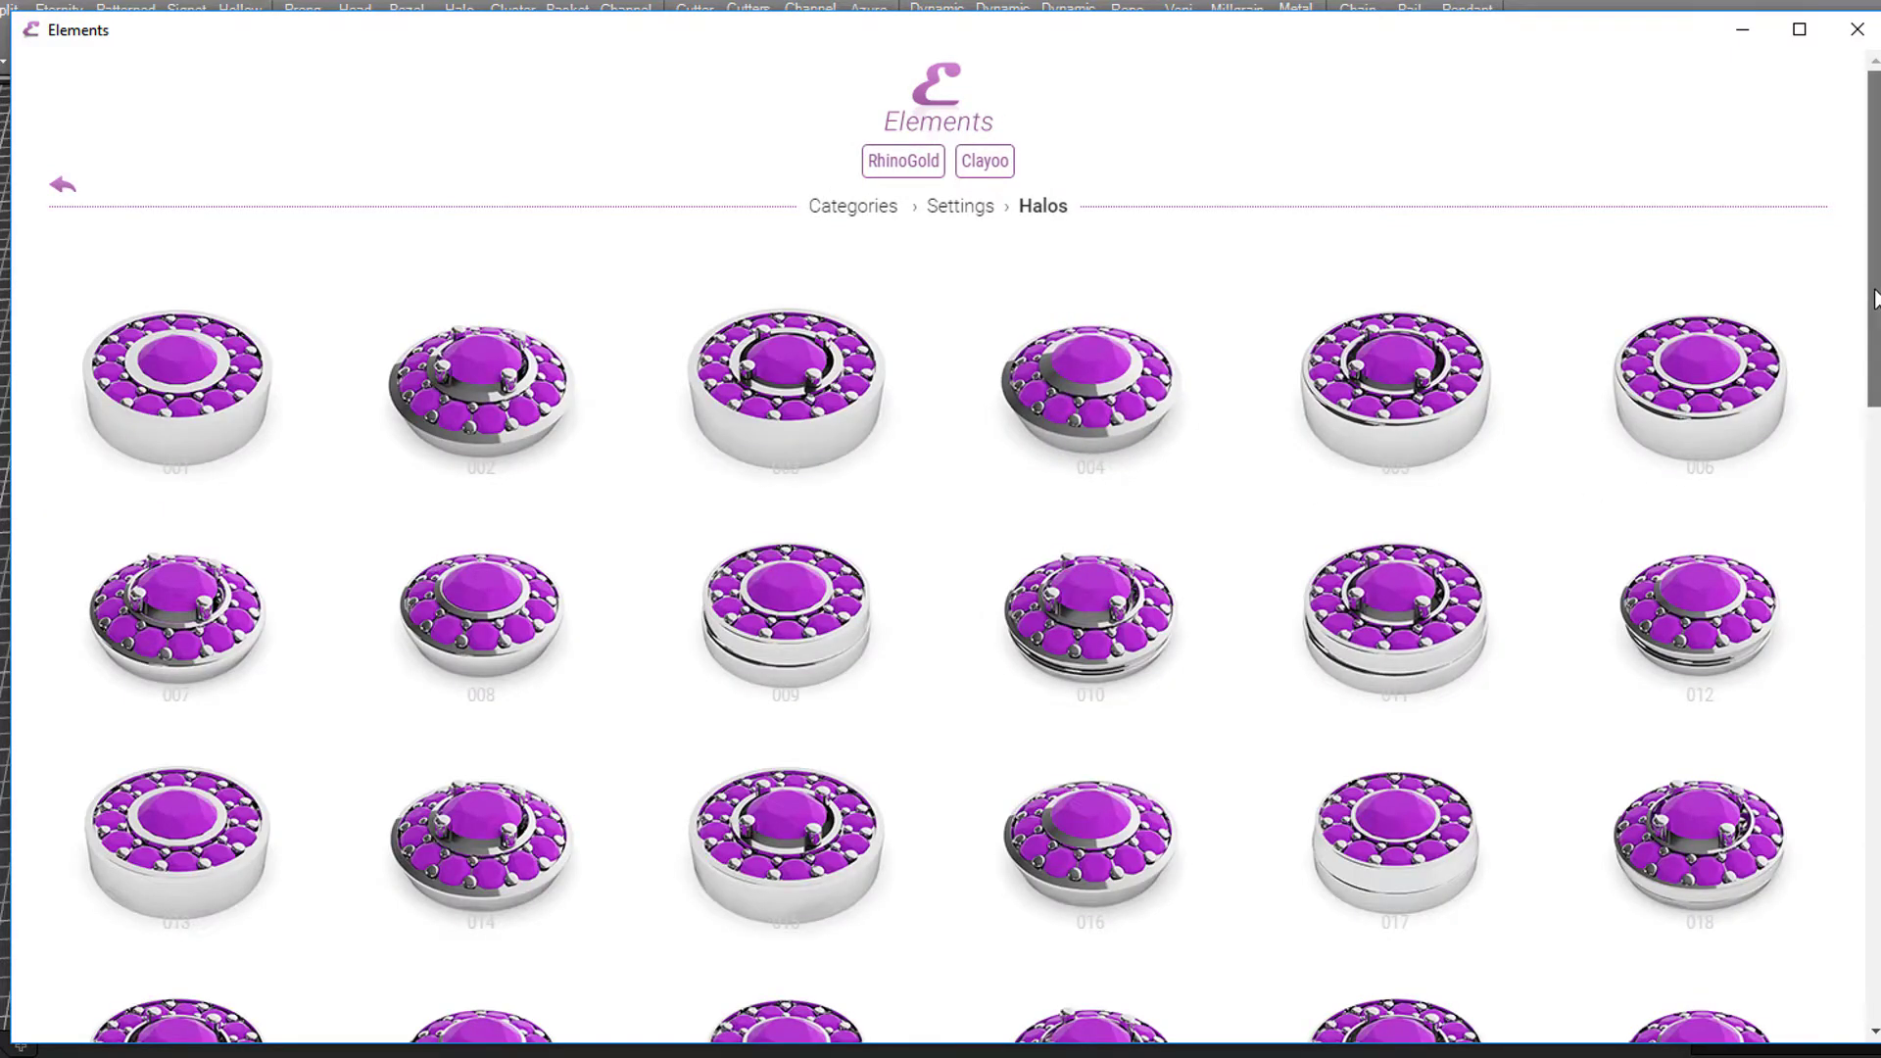
{"action": "left_click_drag", "start_coordinate": [1873, 299], "coordinate": [1839, 264]}
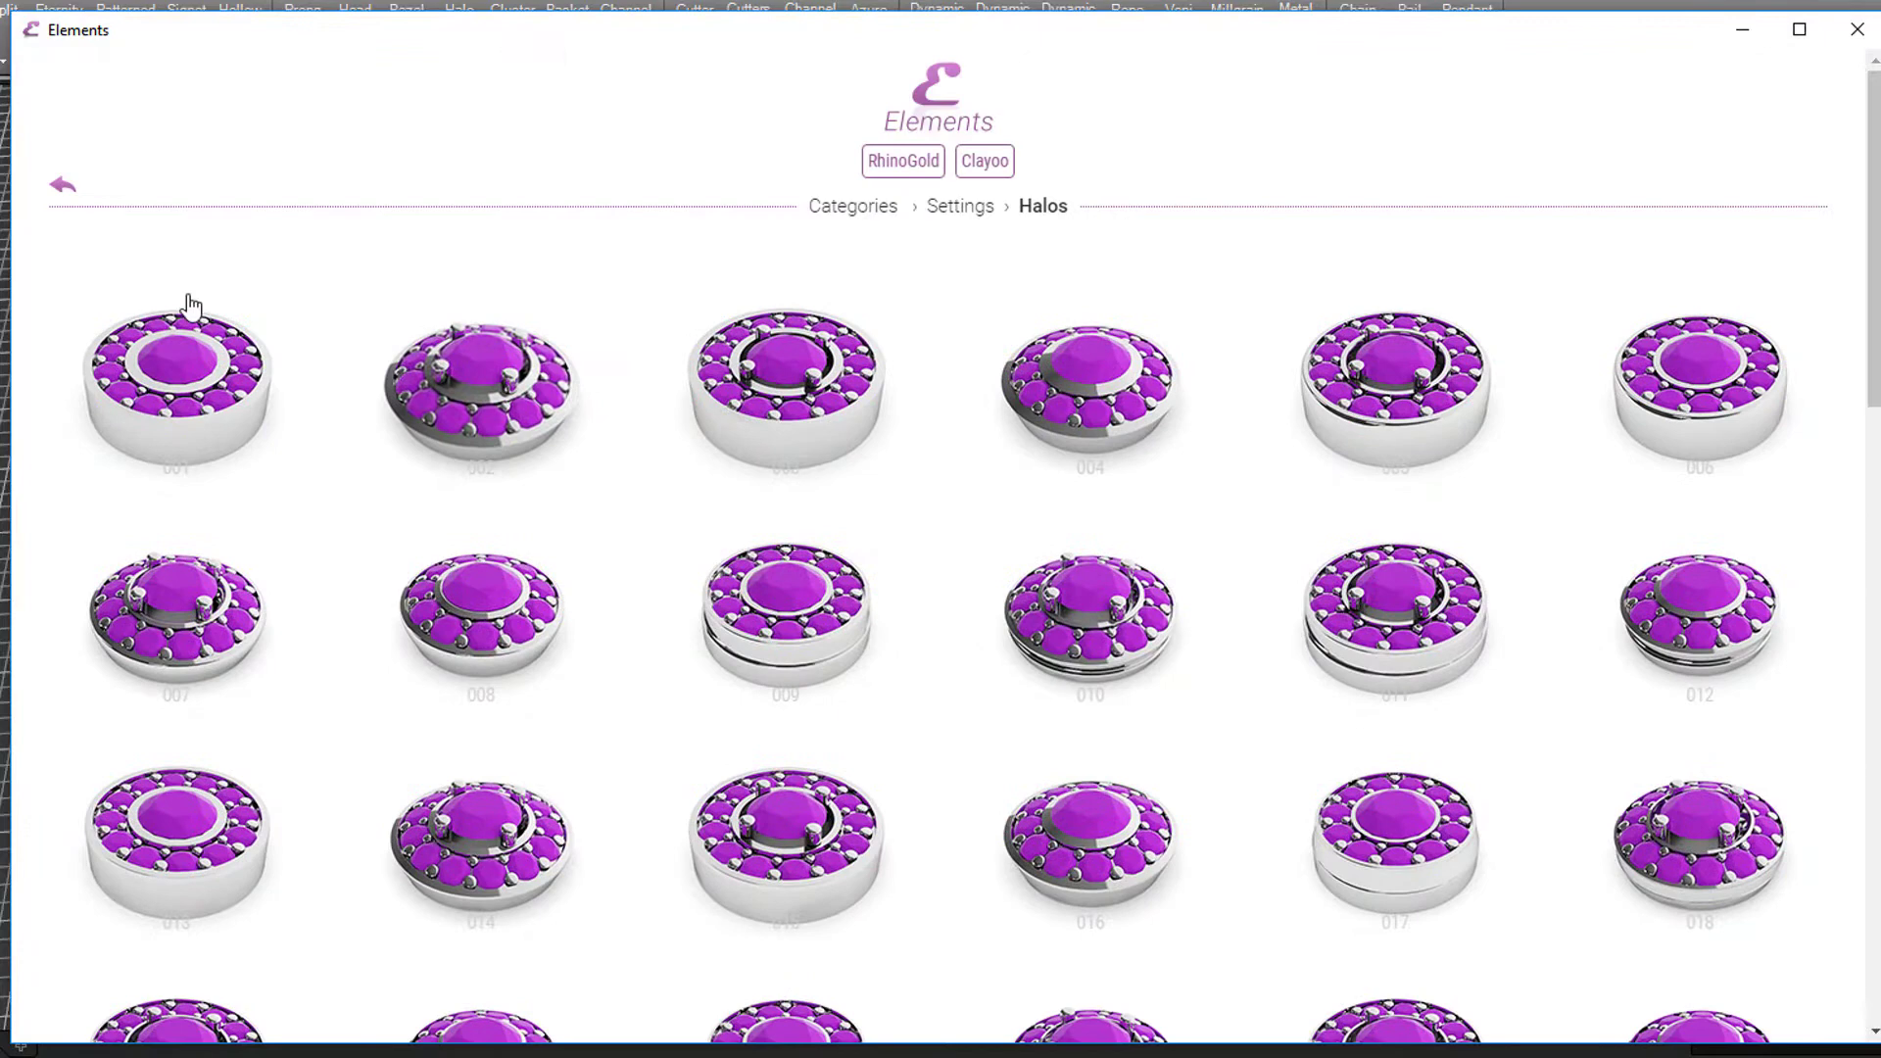
{"action": "left_click", "coordinate": [65, 193]}
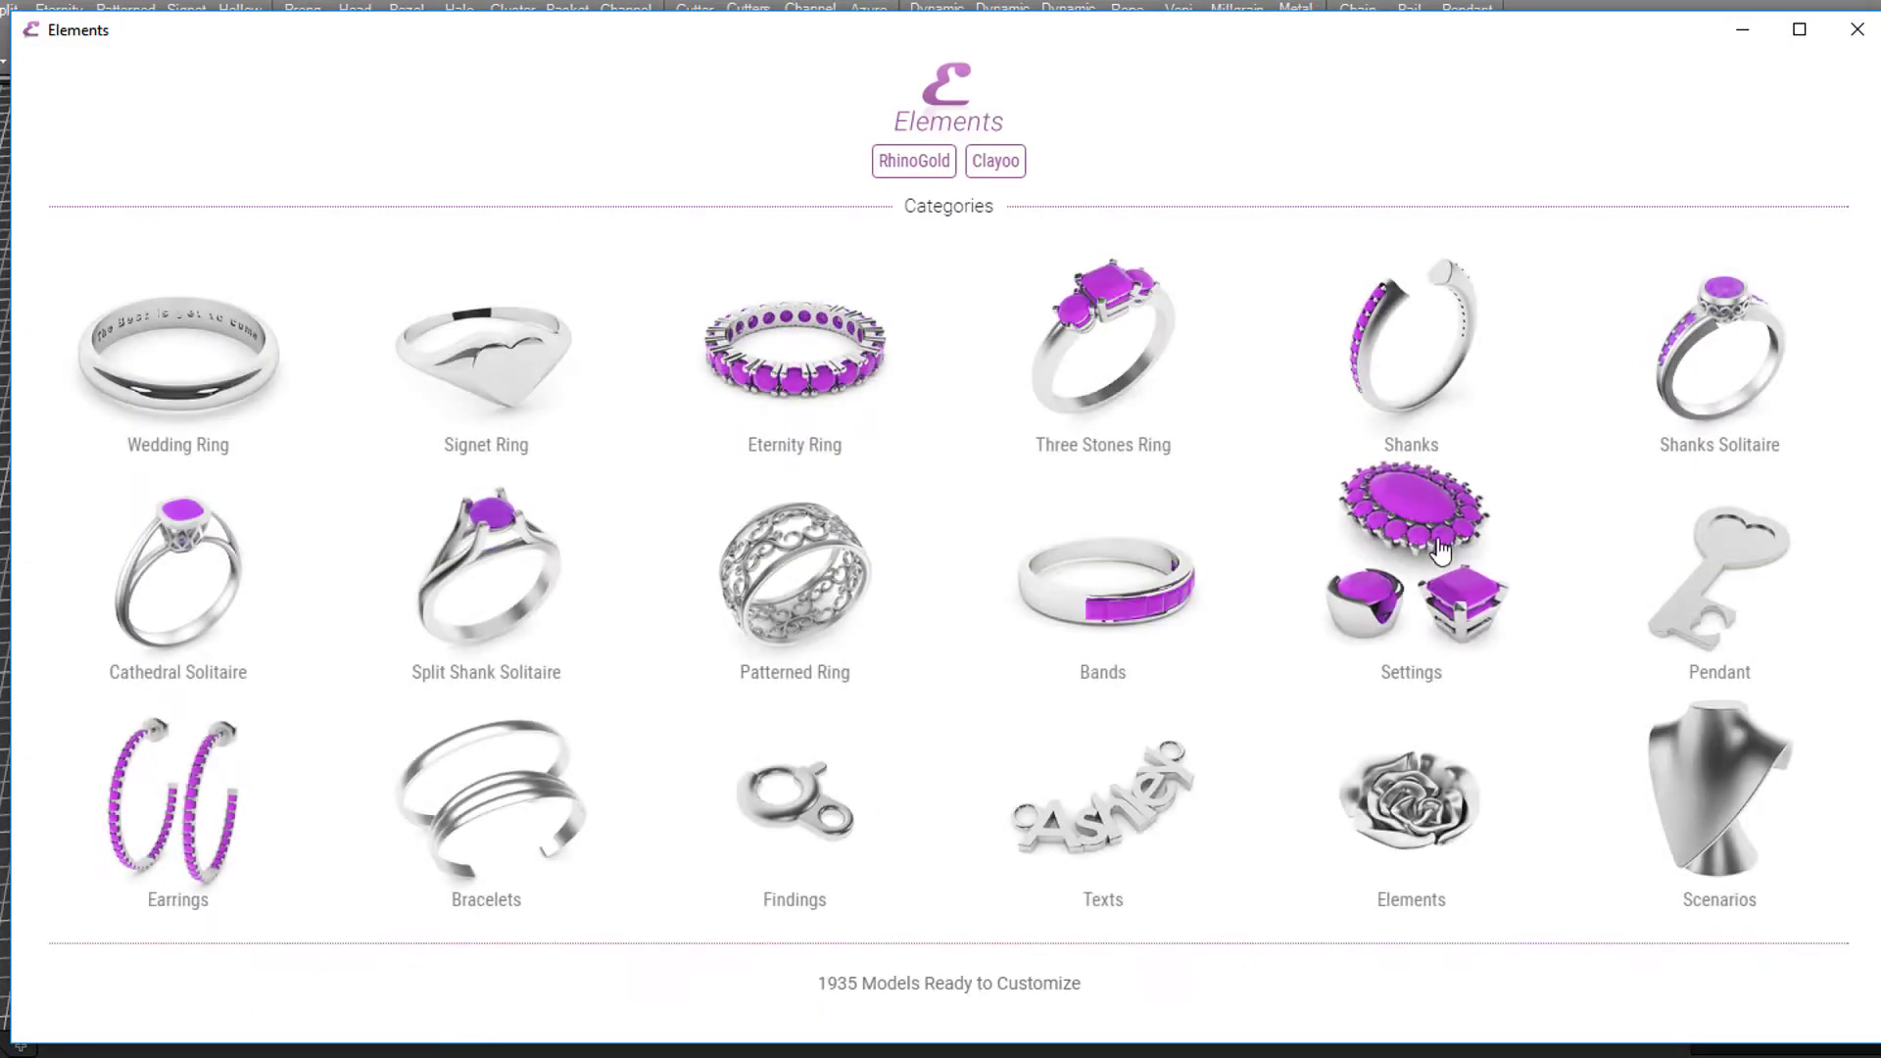
{"action": "left_click", "coordinate": [1440, 542]}
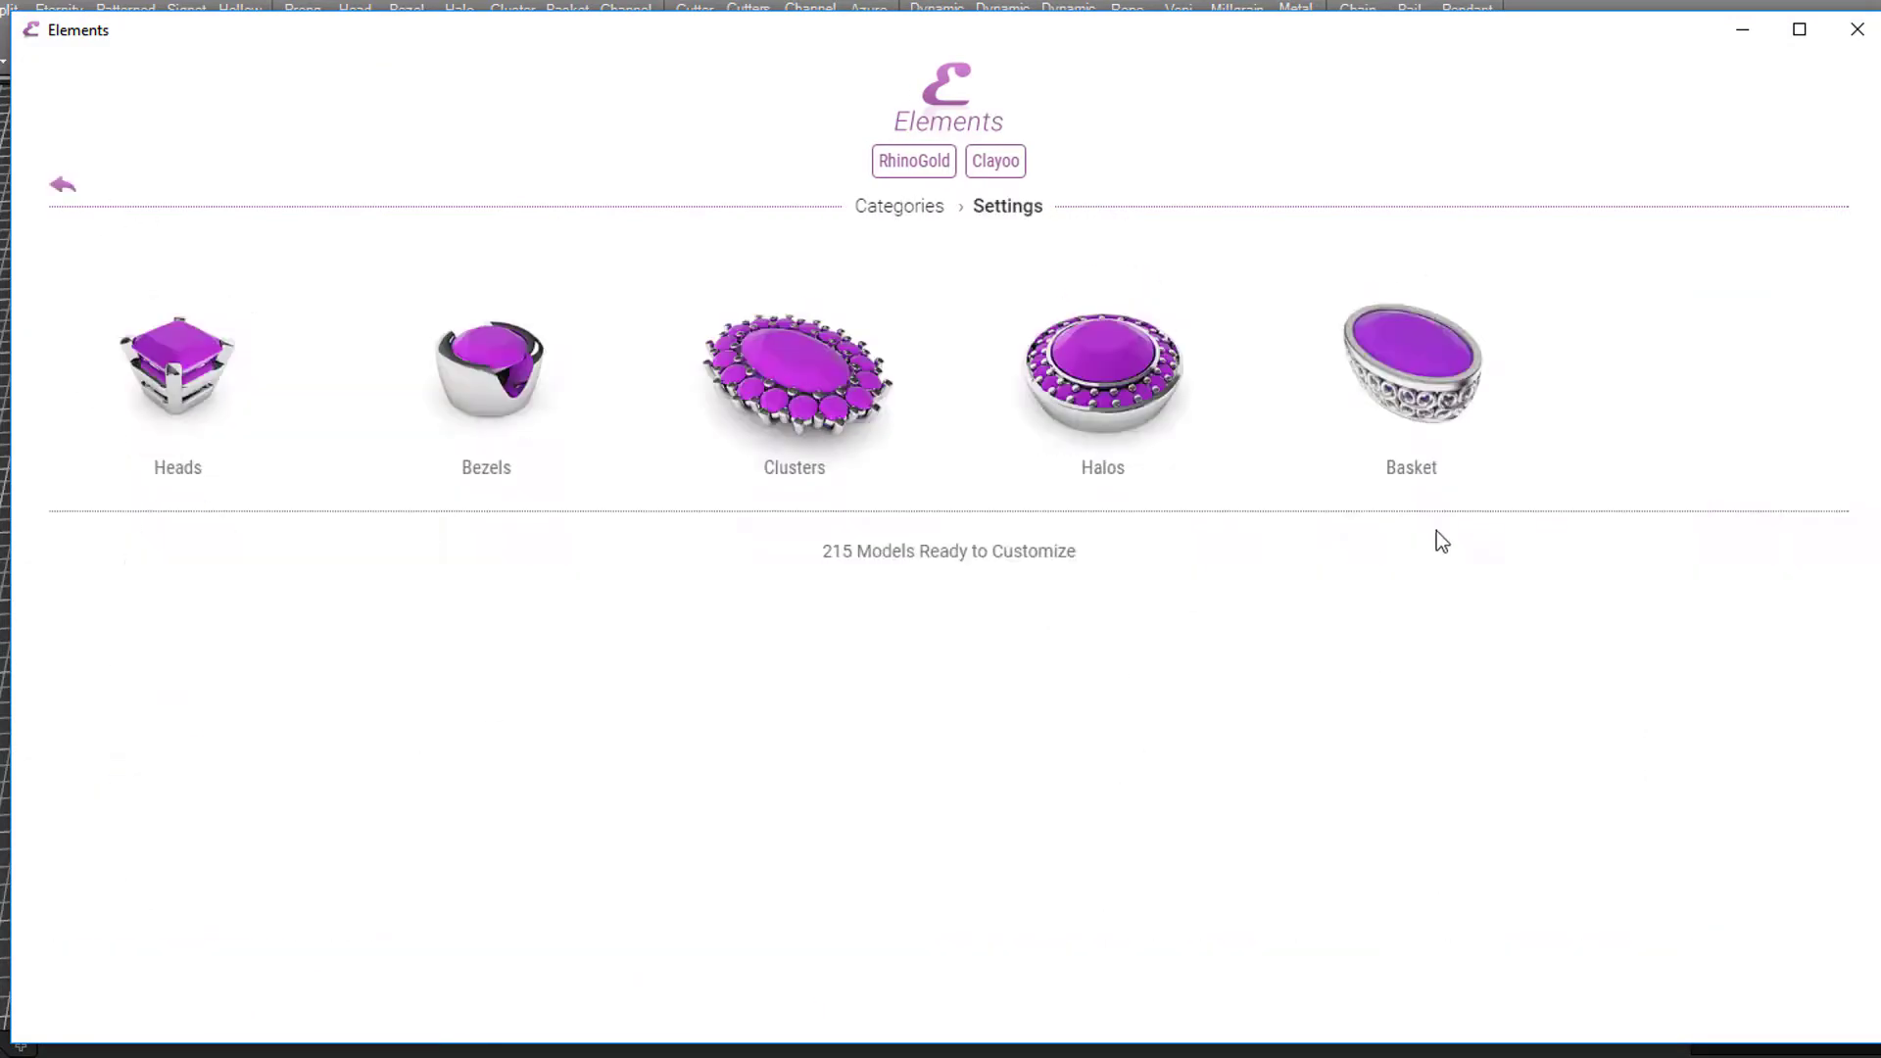
{"action": "left_click", "coordinate": [789, 405]}
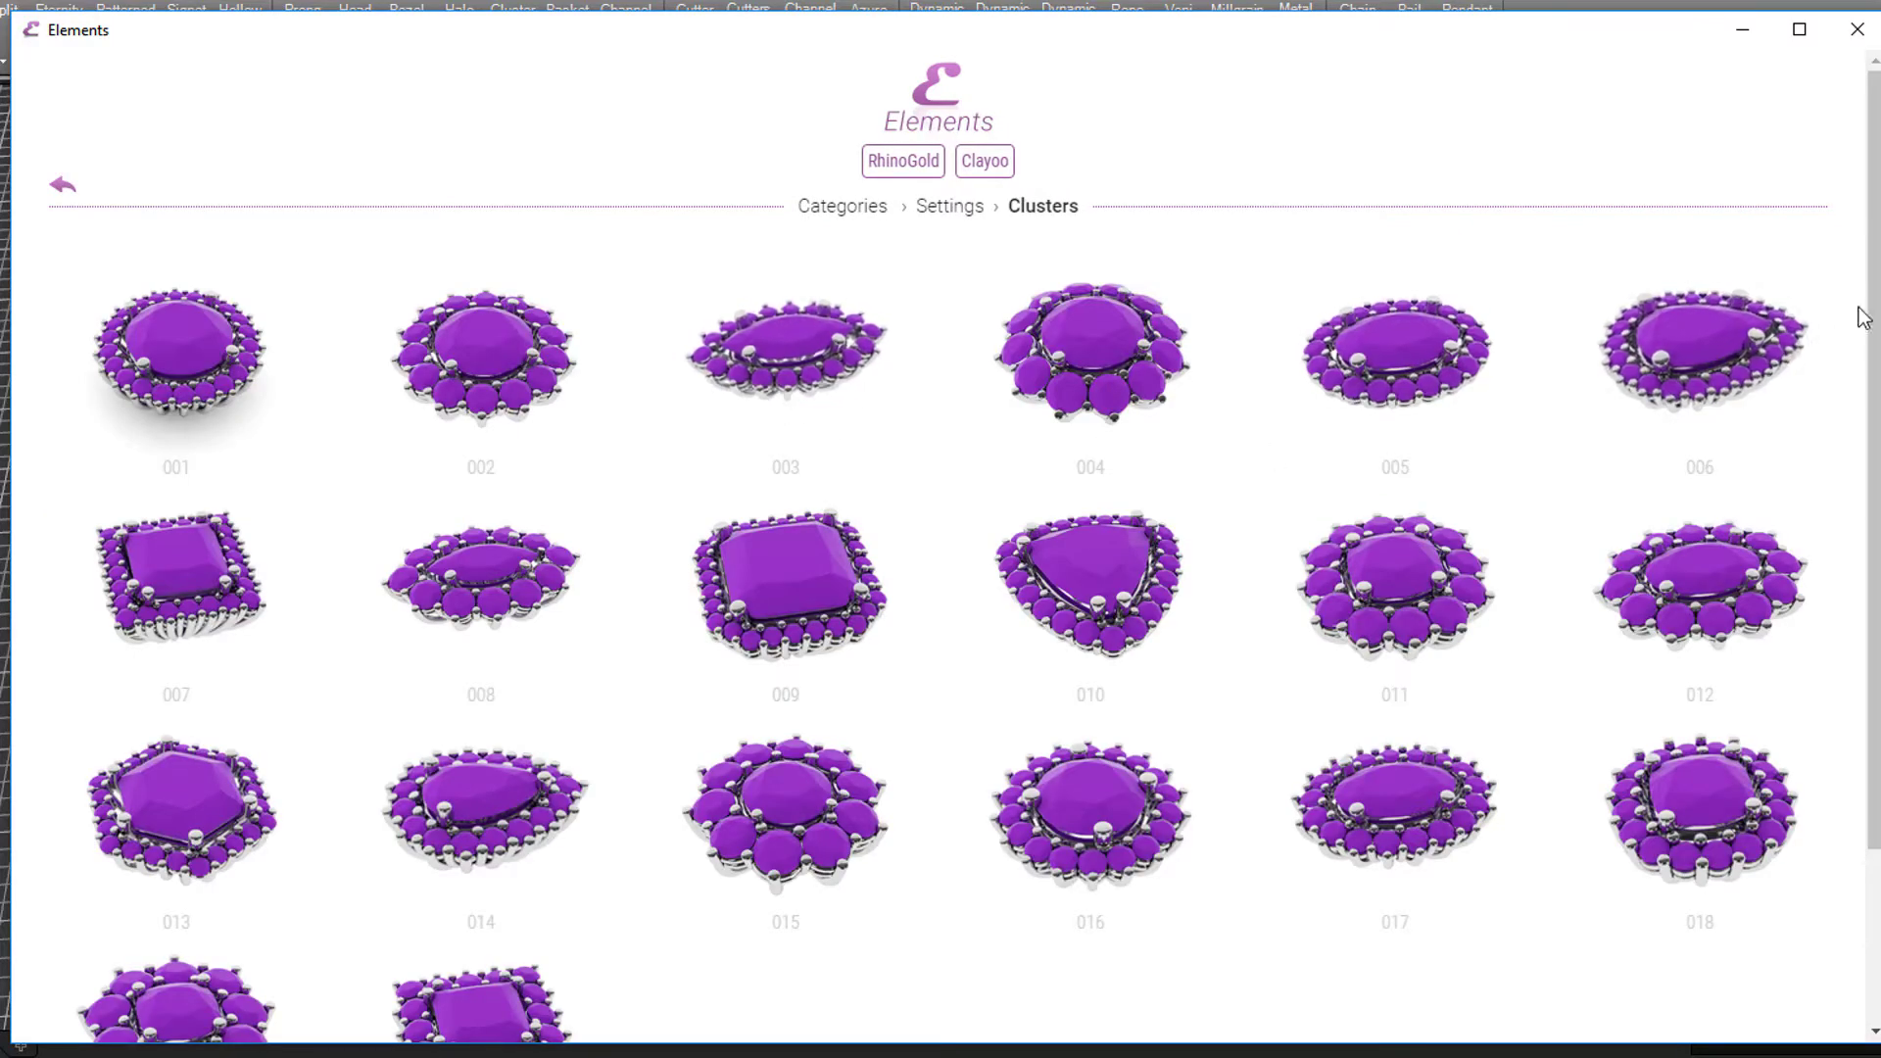
{"action": "scroll", "coordinate": [1878, 313], "scroll_direction": "down", "scroll_amount": 3}
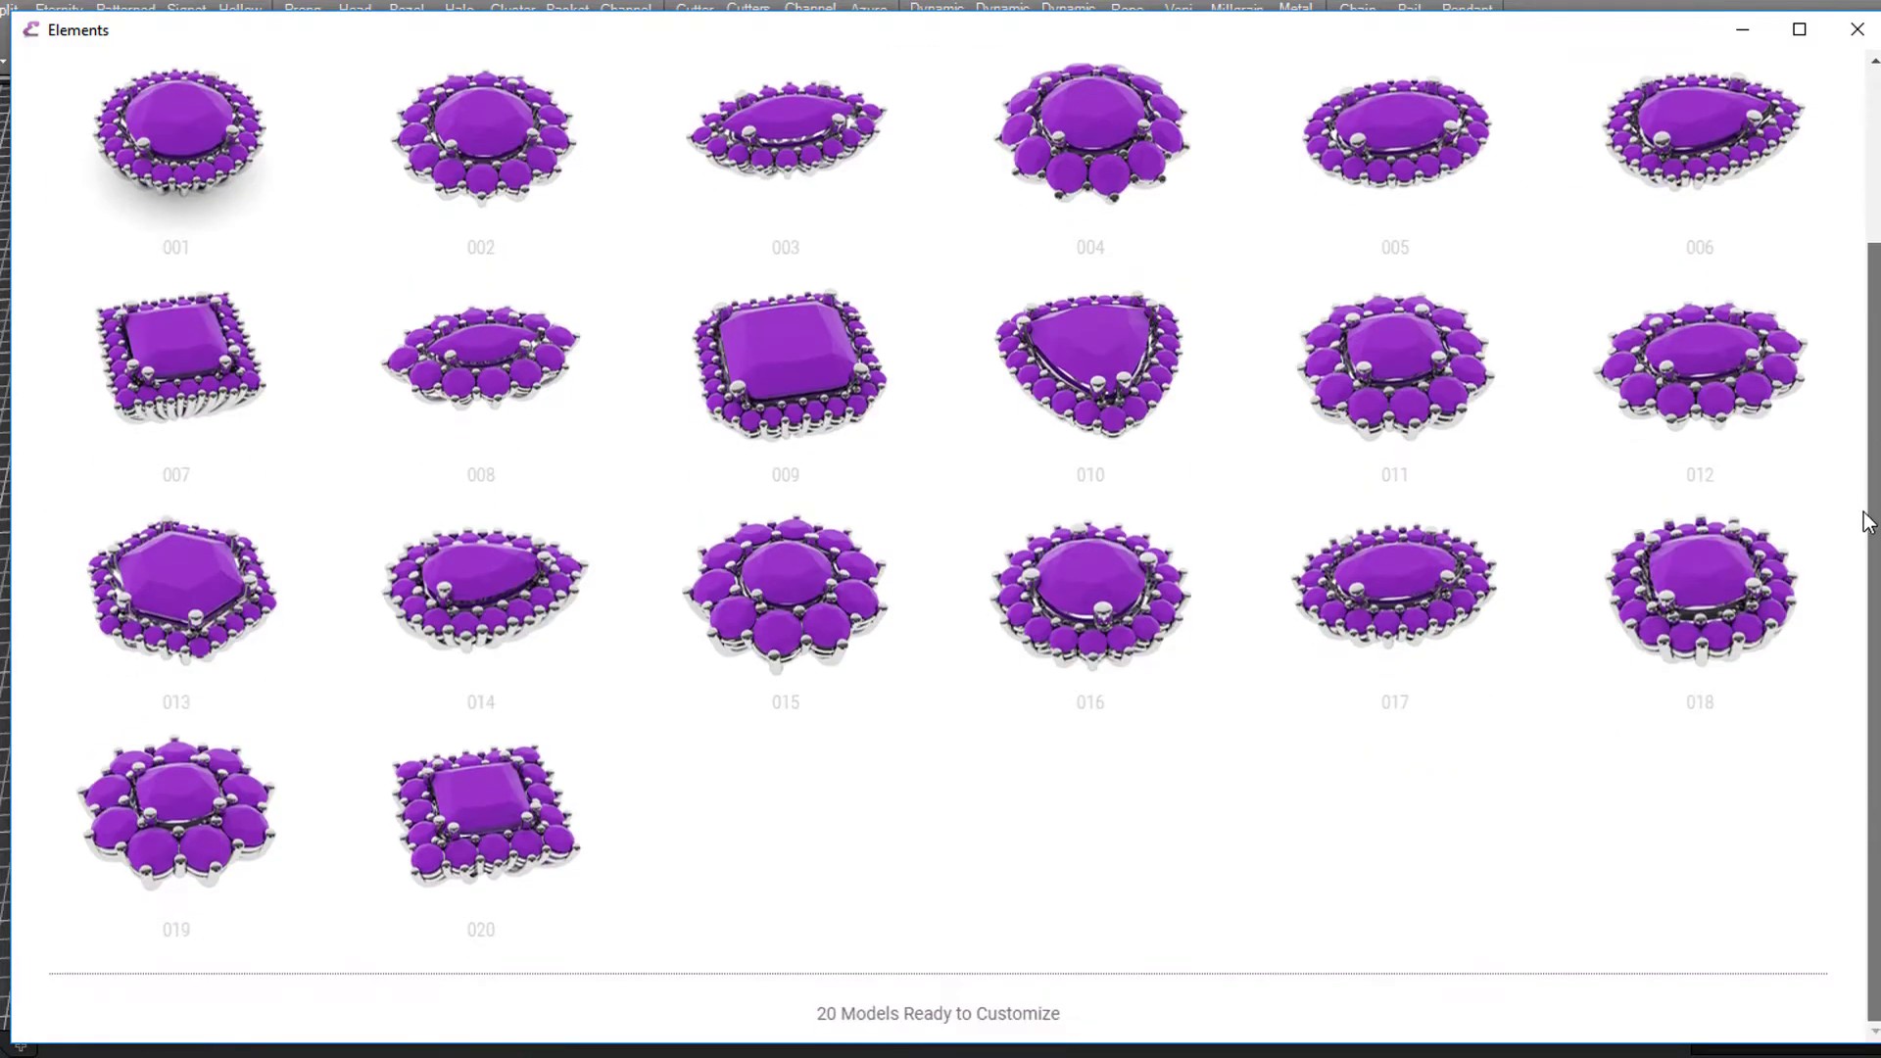
{"action": "scroll", "coordinate": [1877, 313], "scroll_direction": "up", "scroll_amount": 3}
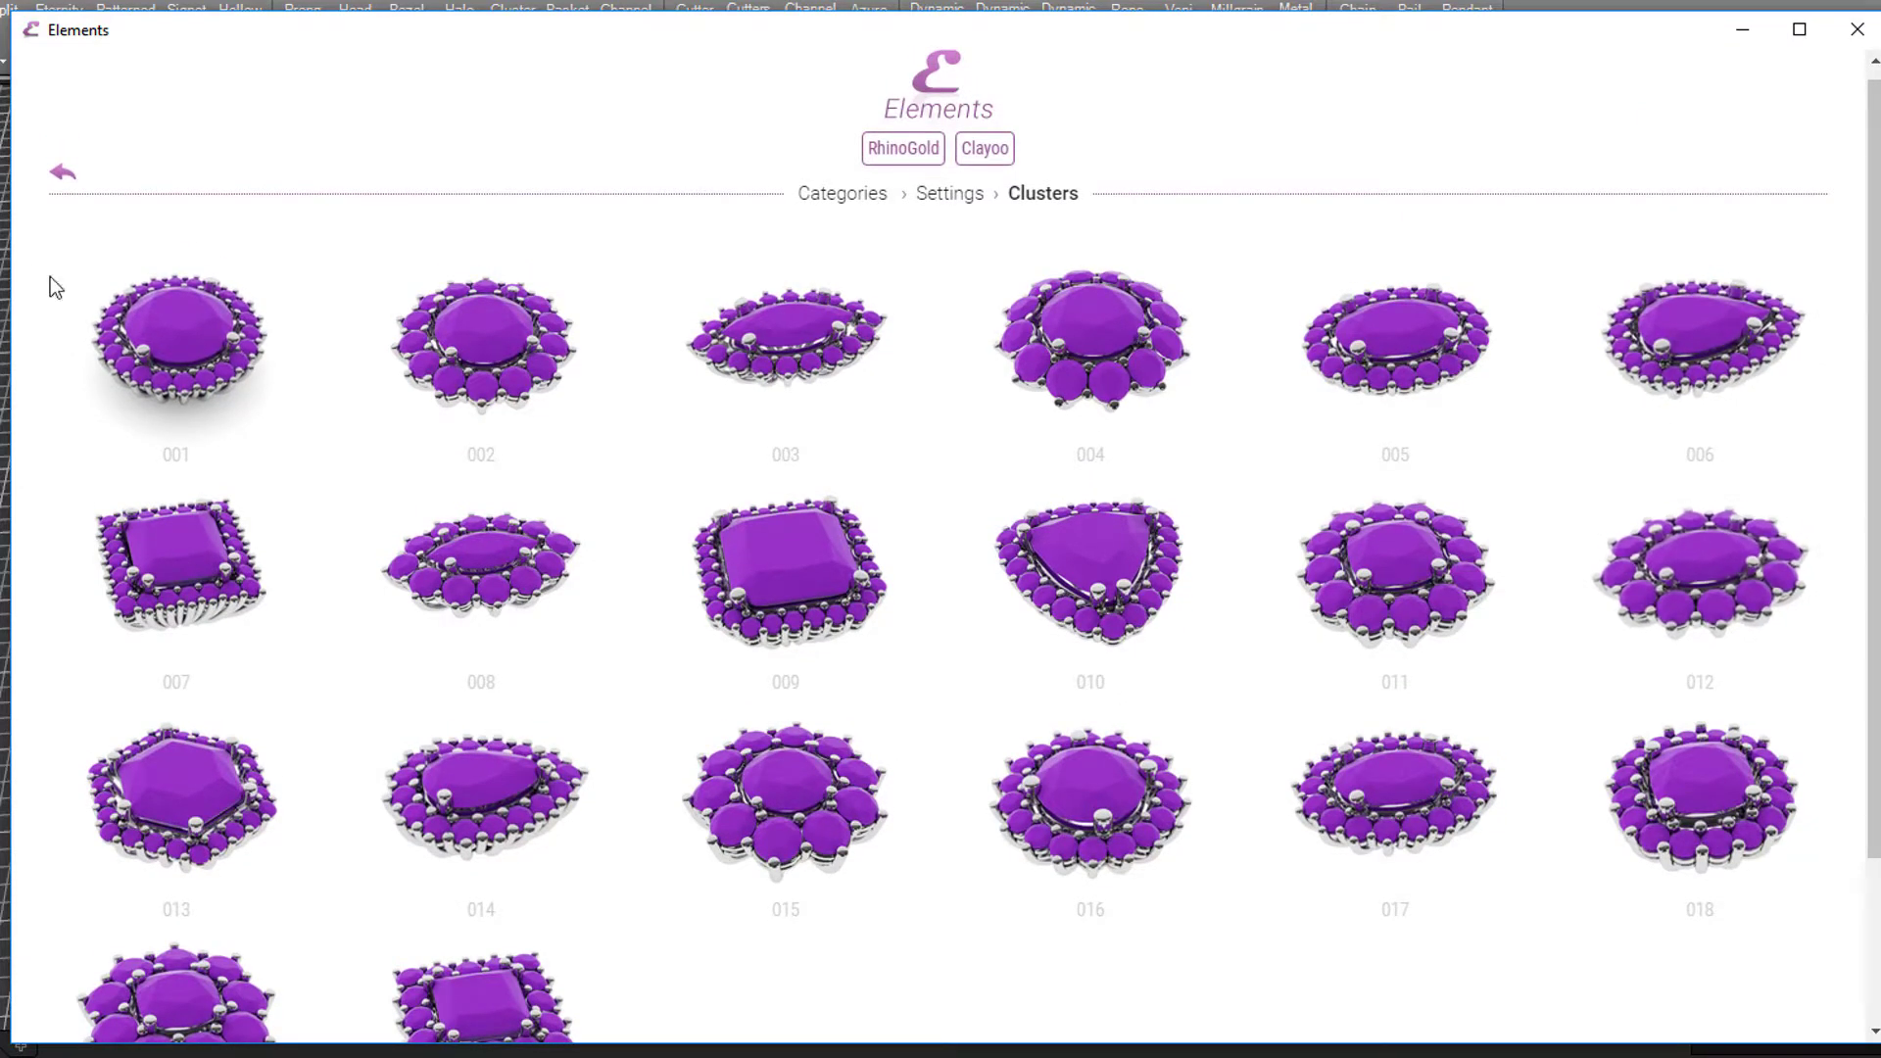
{"action": "left_click", "coordinate": [58, 176]}
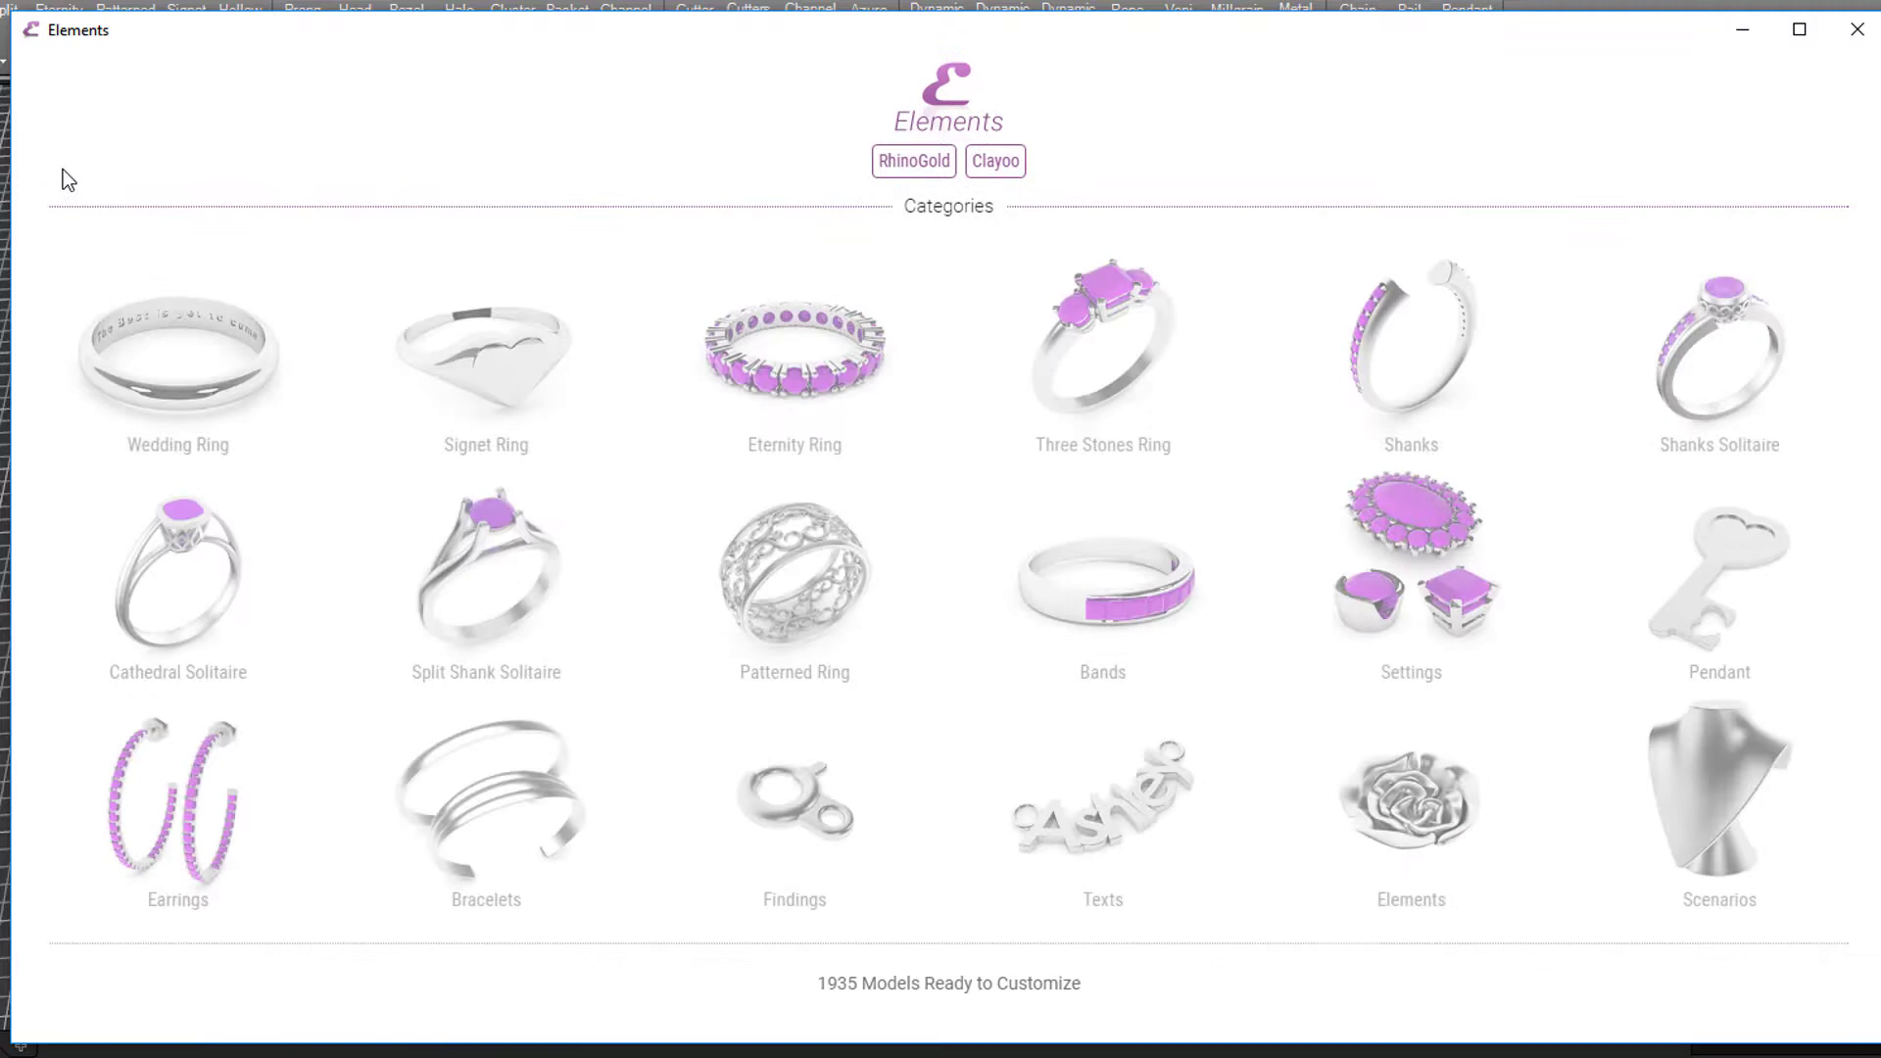
Open model 012 from the Three Stones Ring category for customization.
{"action": "left_click", "coordinate": [1108, 311]}
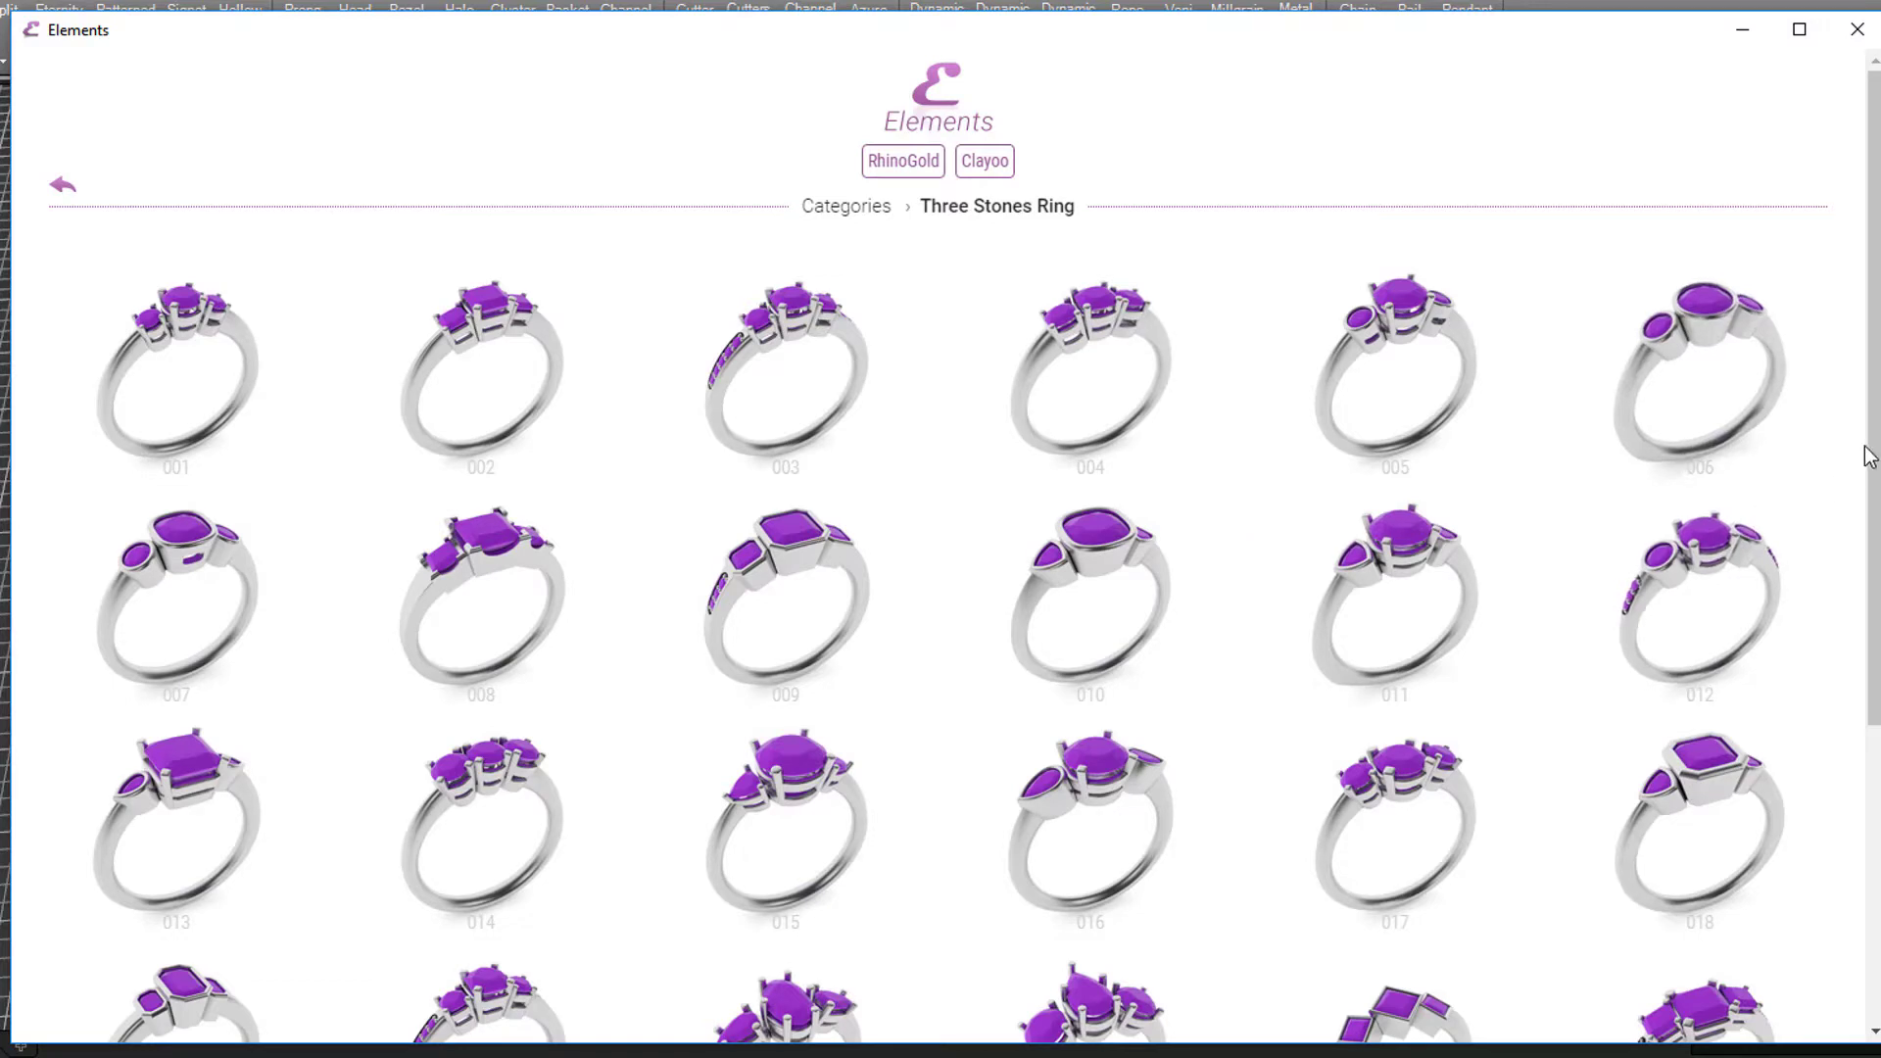
{"action": "scroll", "coordinate": [1877, 461], "scroll_direction": "down", "scroll_amount": 2}
{"action": "left_click_drag", "start_coordinate": [1877, 461], "coordinate": [1876, 558]}
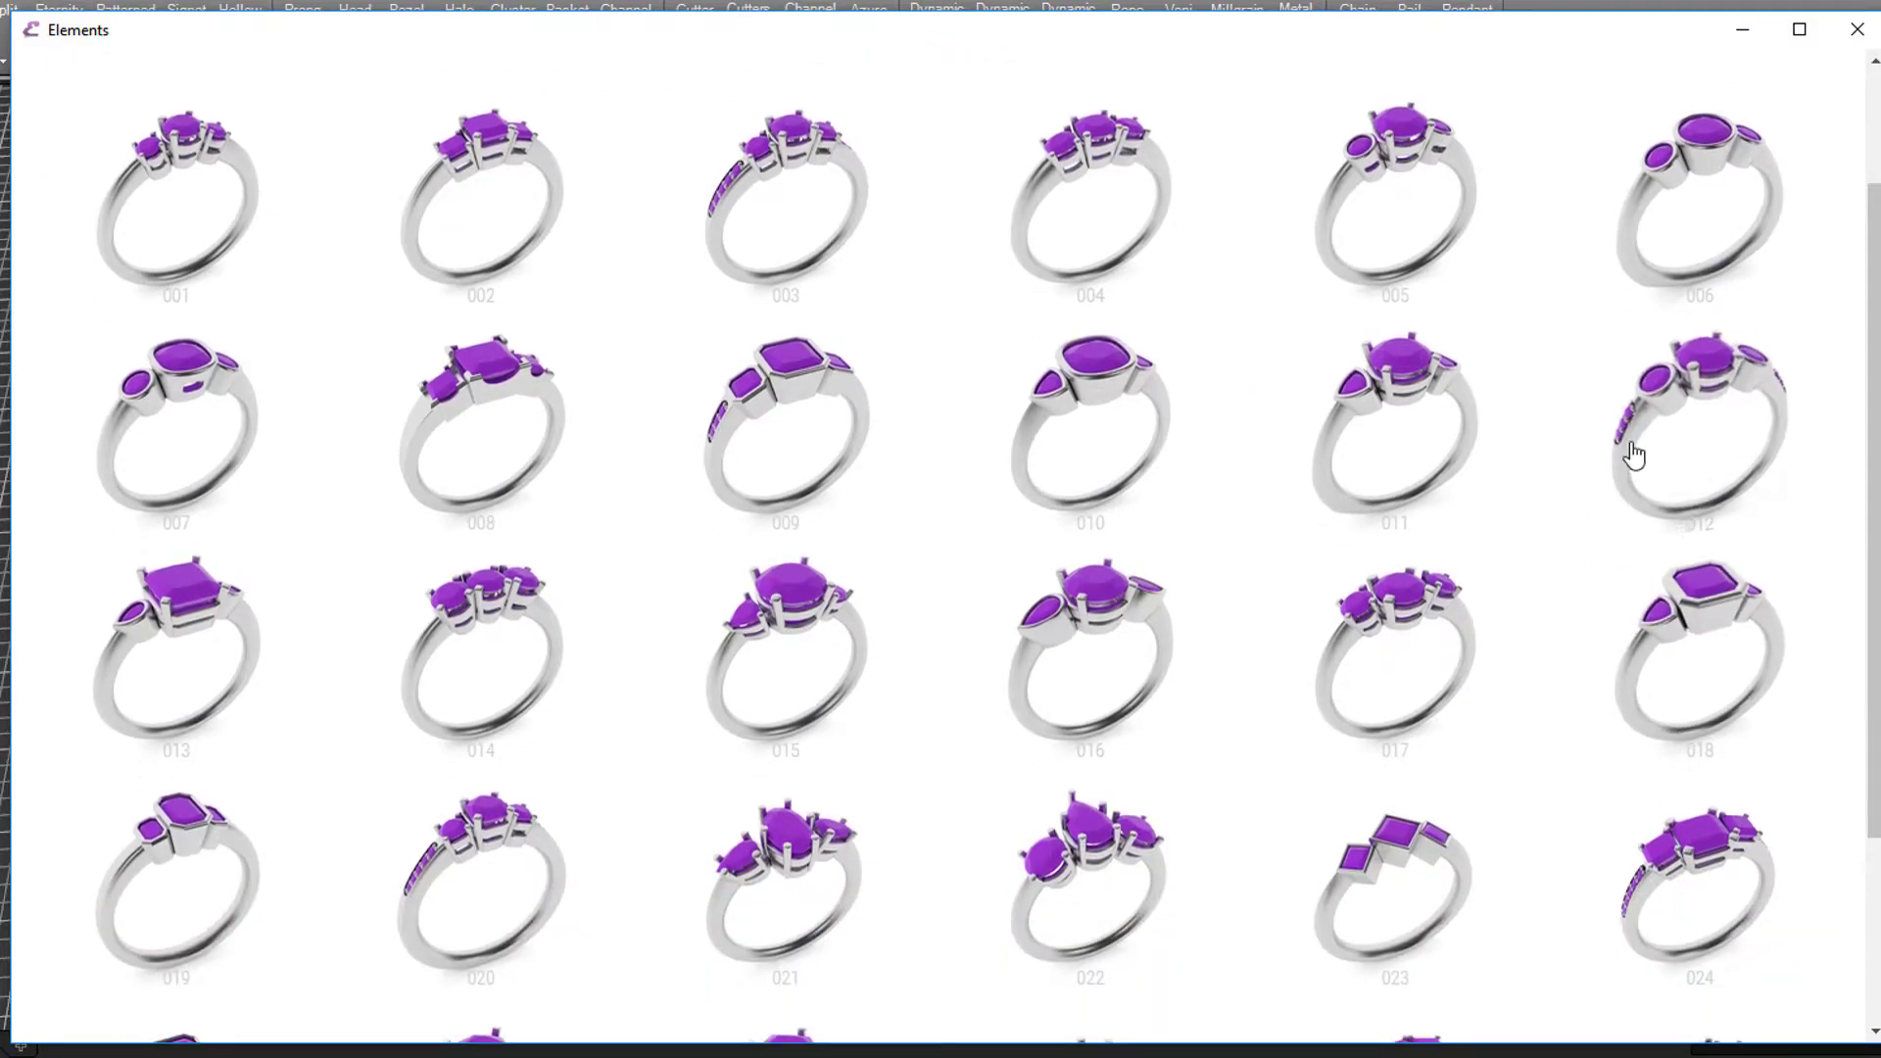
{"action": "left_click", "coordinate": [1709, 392]}
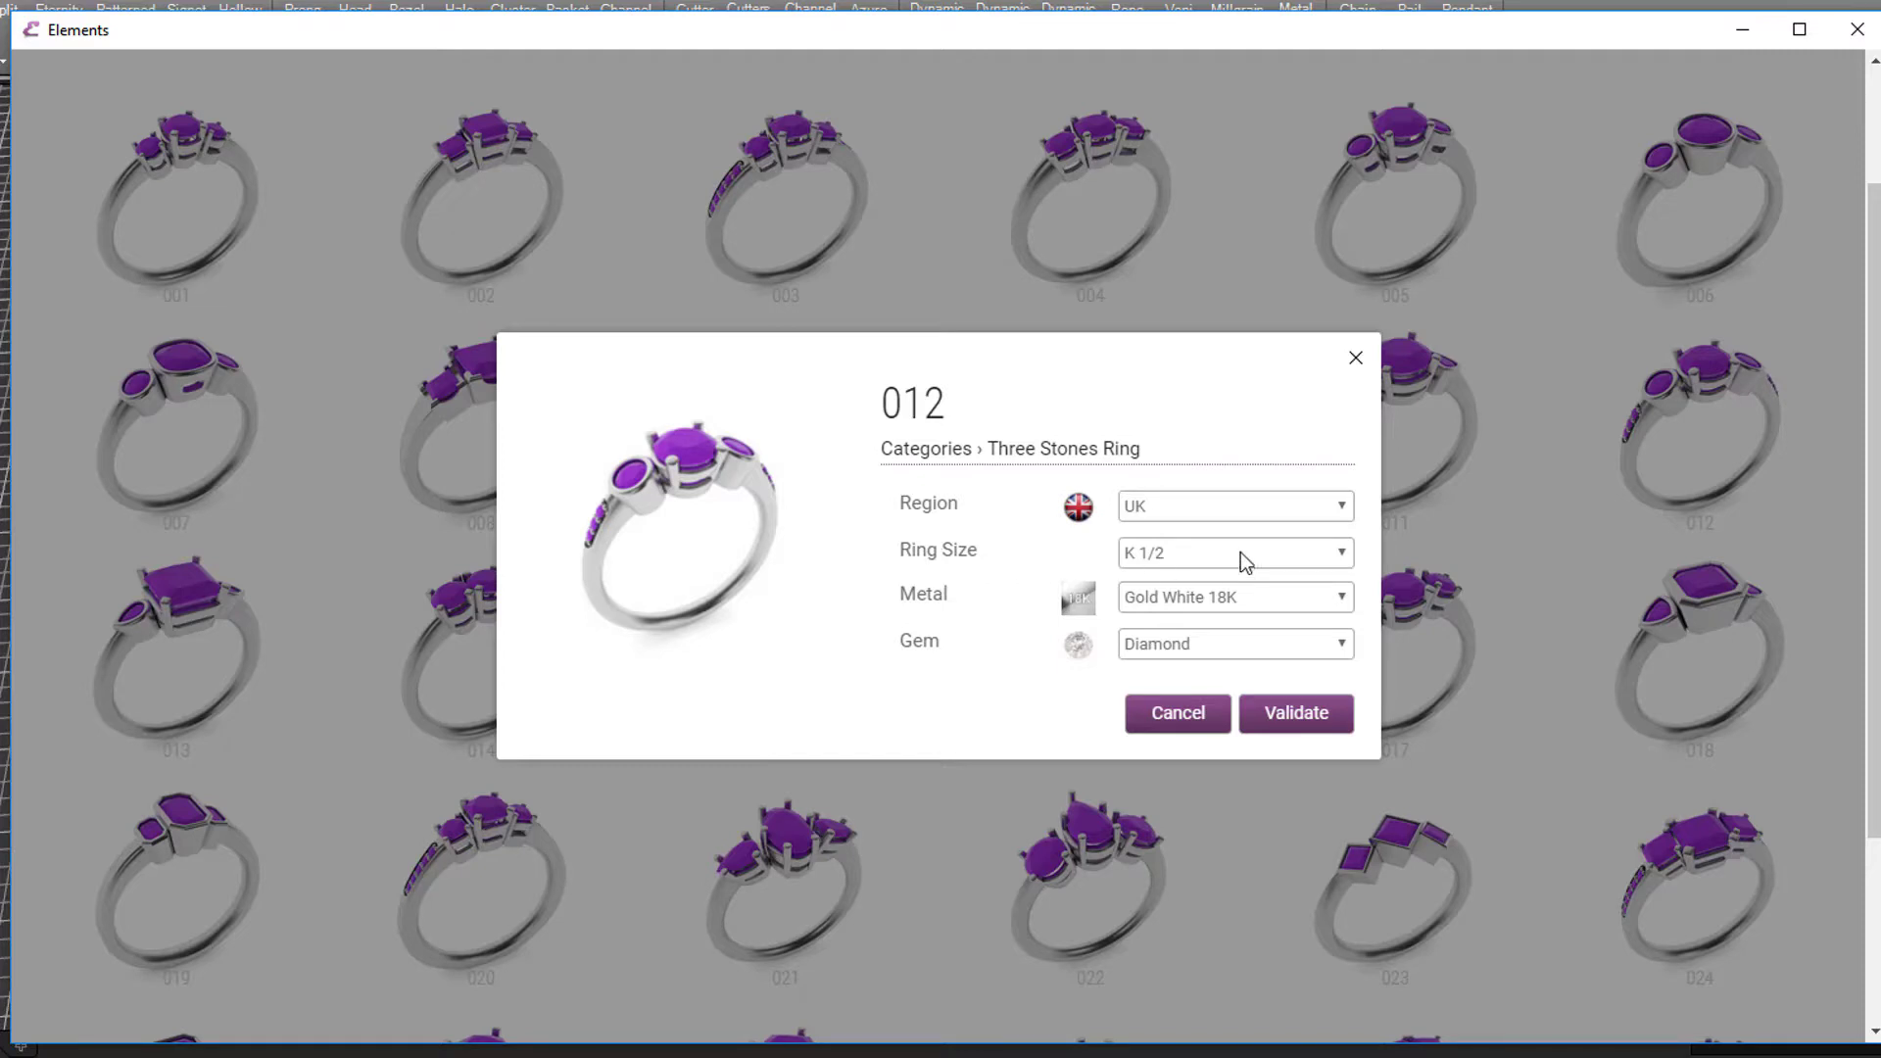
Set the ring size of model 012 to N 1/2 and its metal to Gold Yellow 18K.
{"action": "left_click", "coordinate": [1342, 554]}
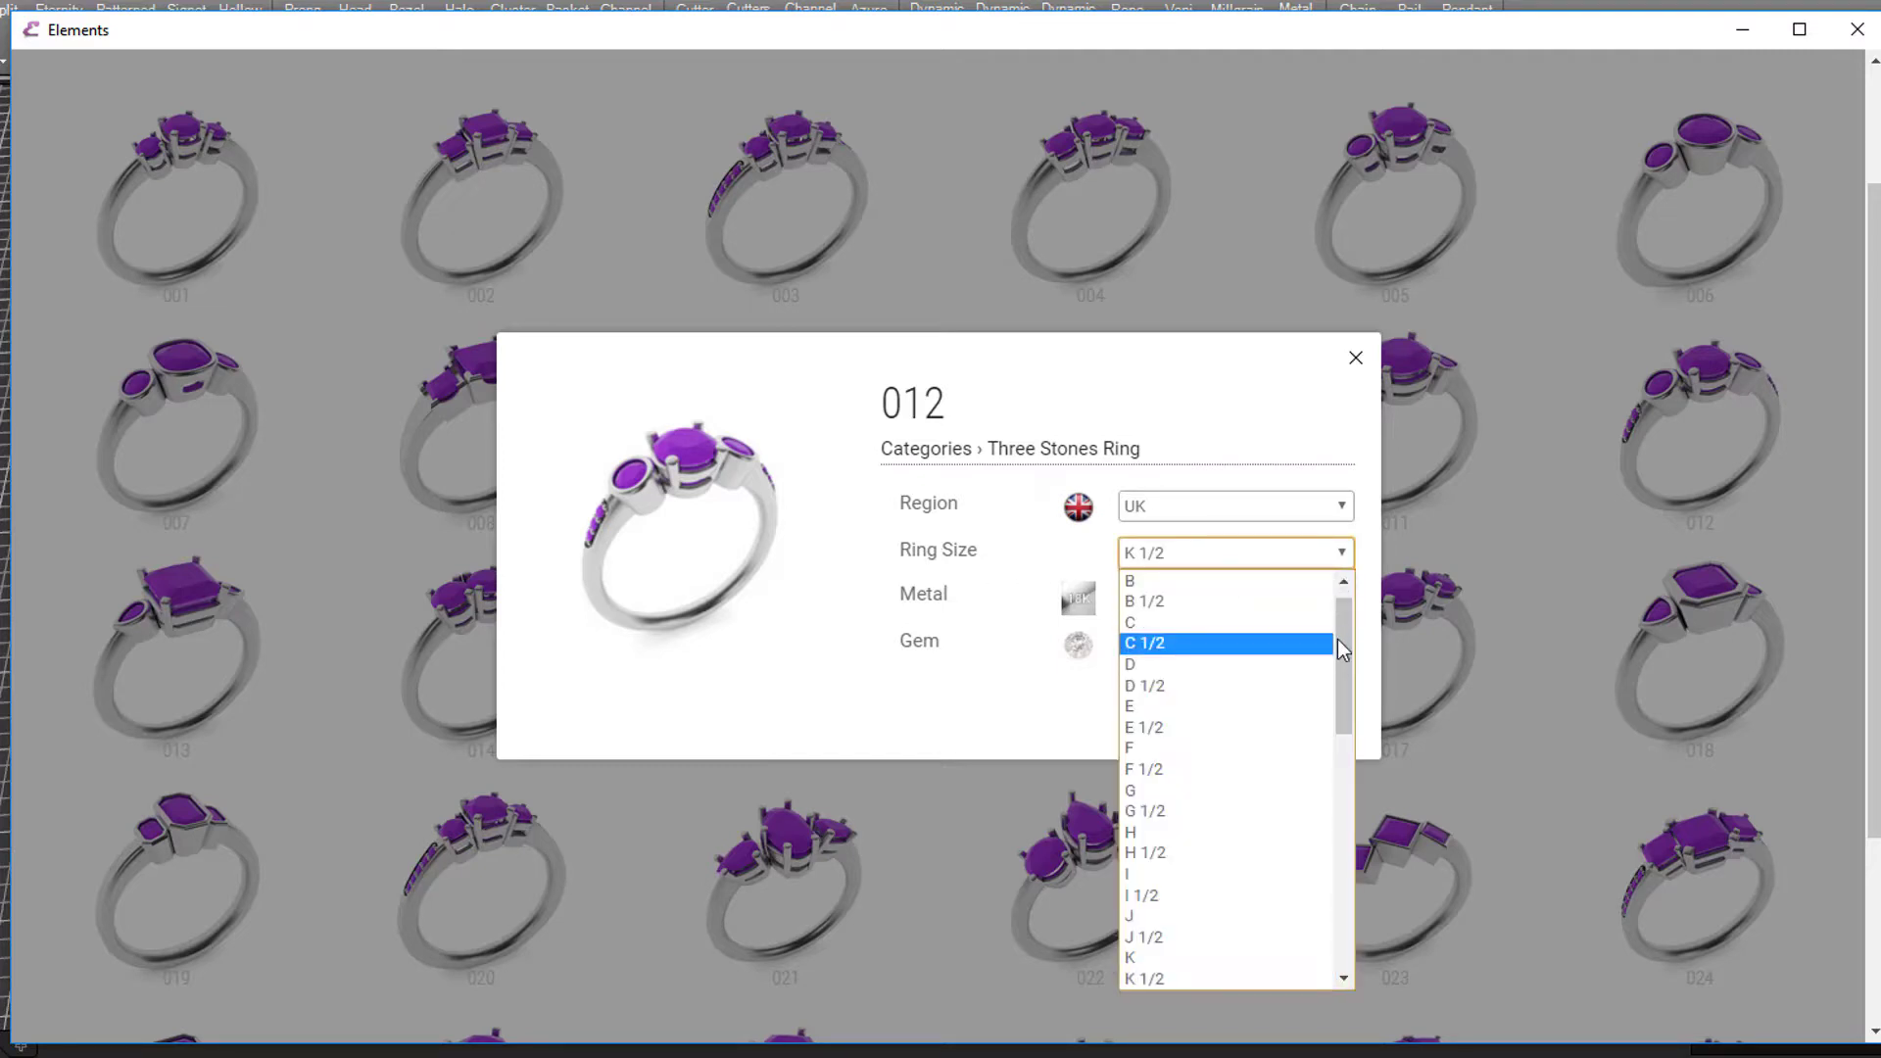
{"action": "left_click_drag", "start_coordinate": [1337, 638], "coordinate": [1340, 758]}
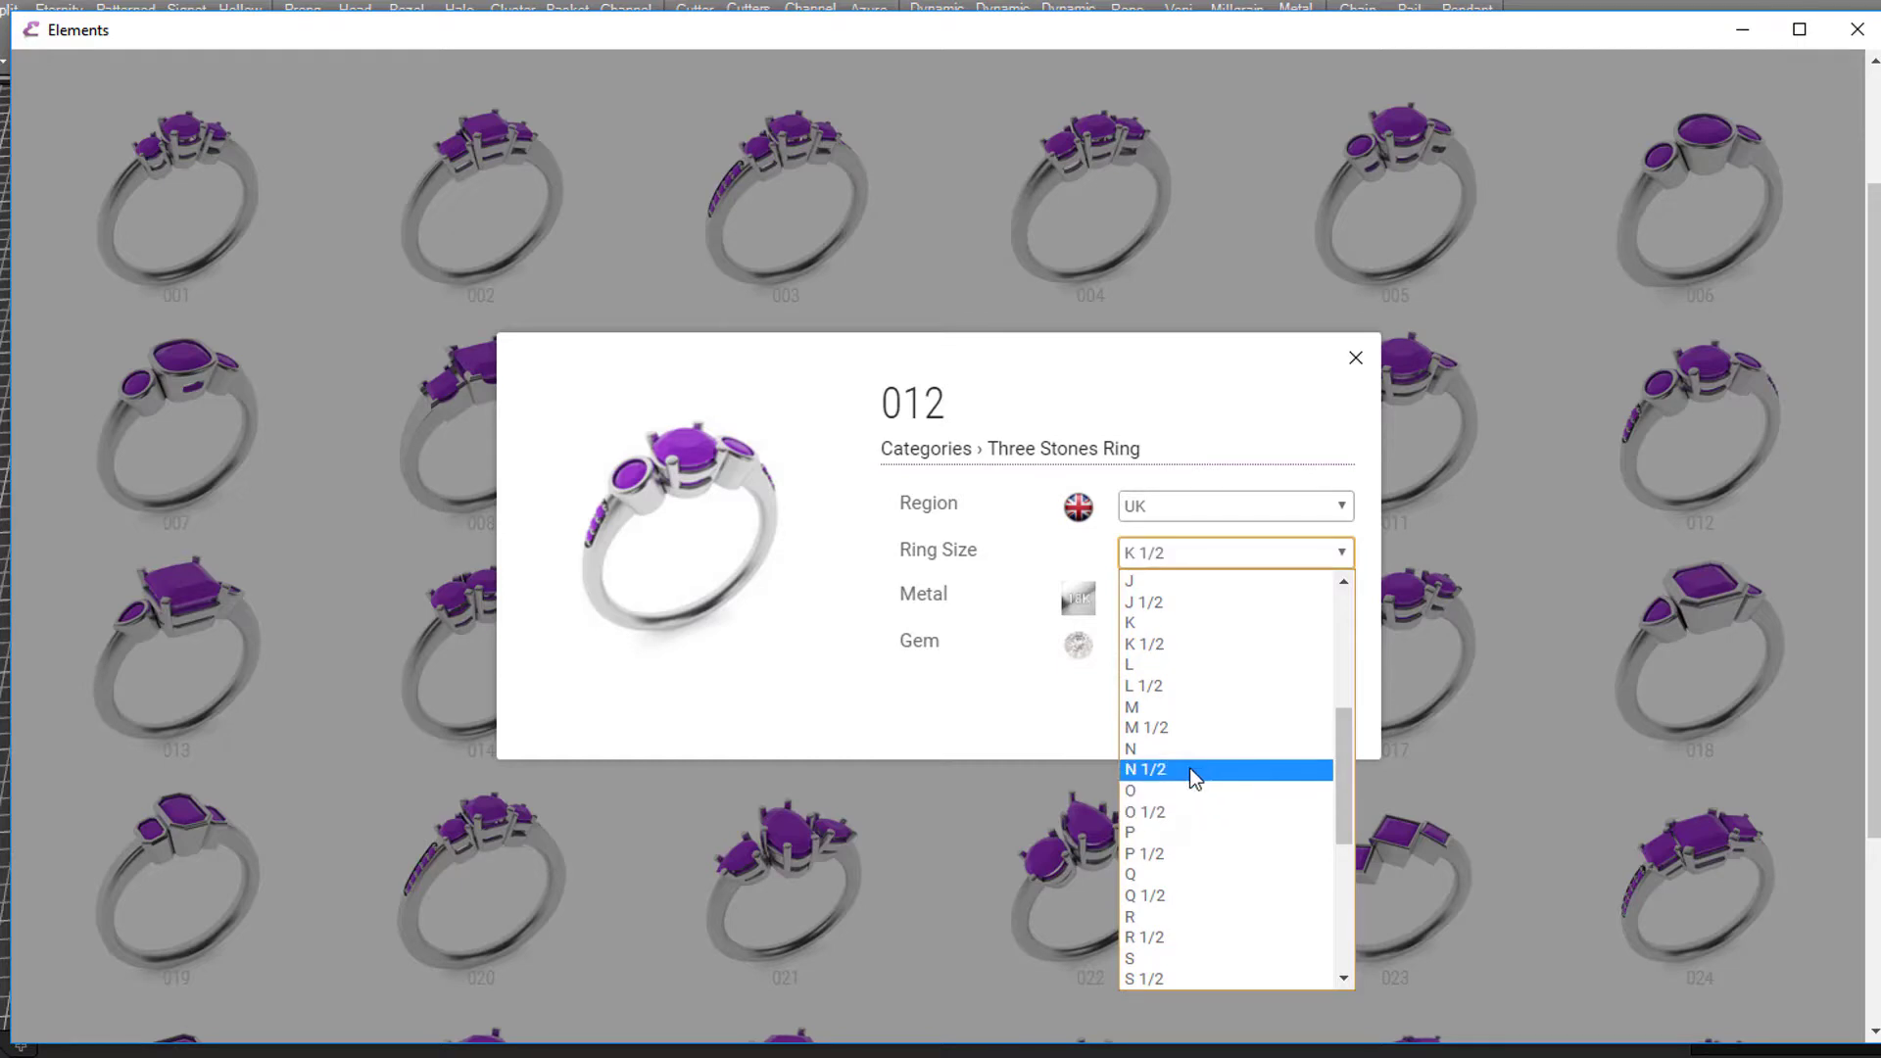
{"action": "left_click", "coordinate": [1192, 770]}
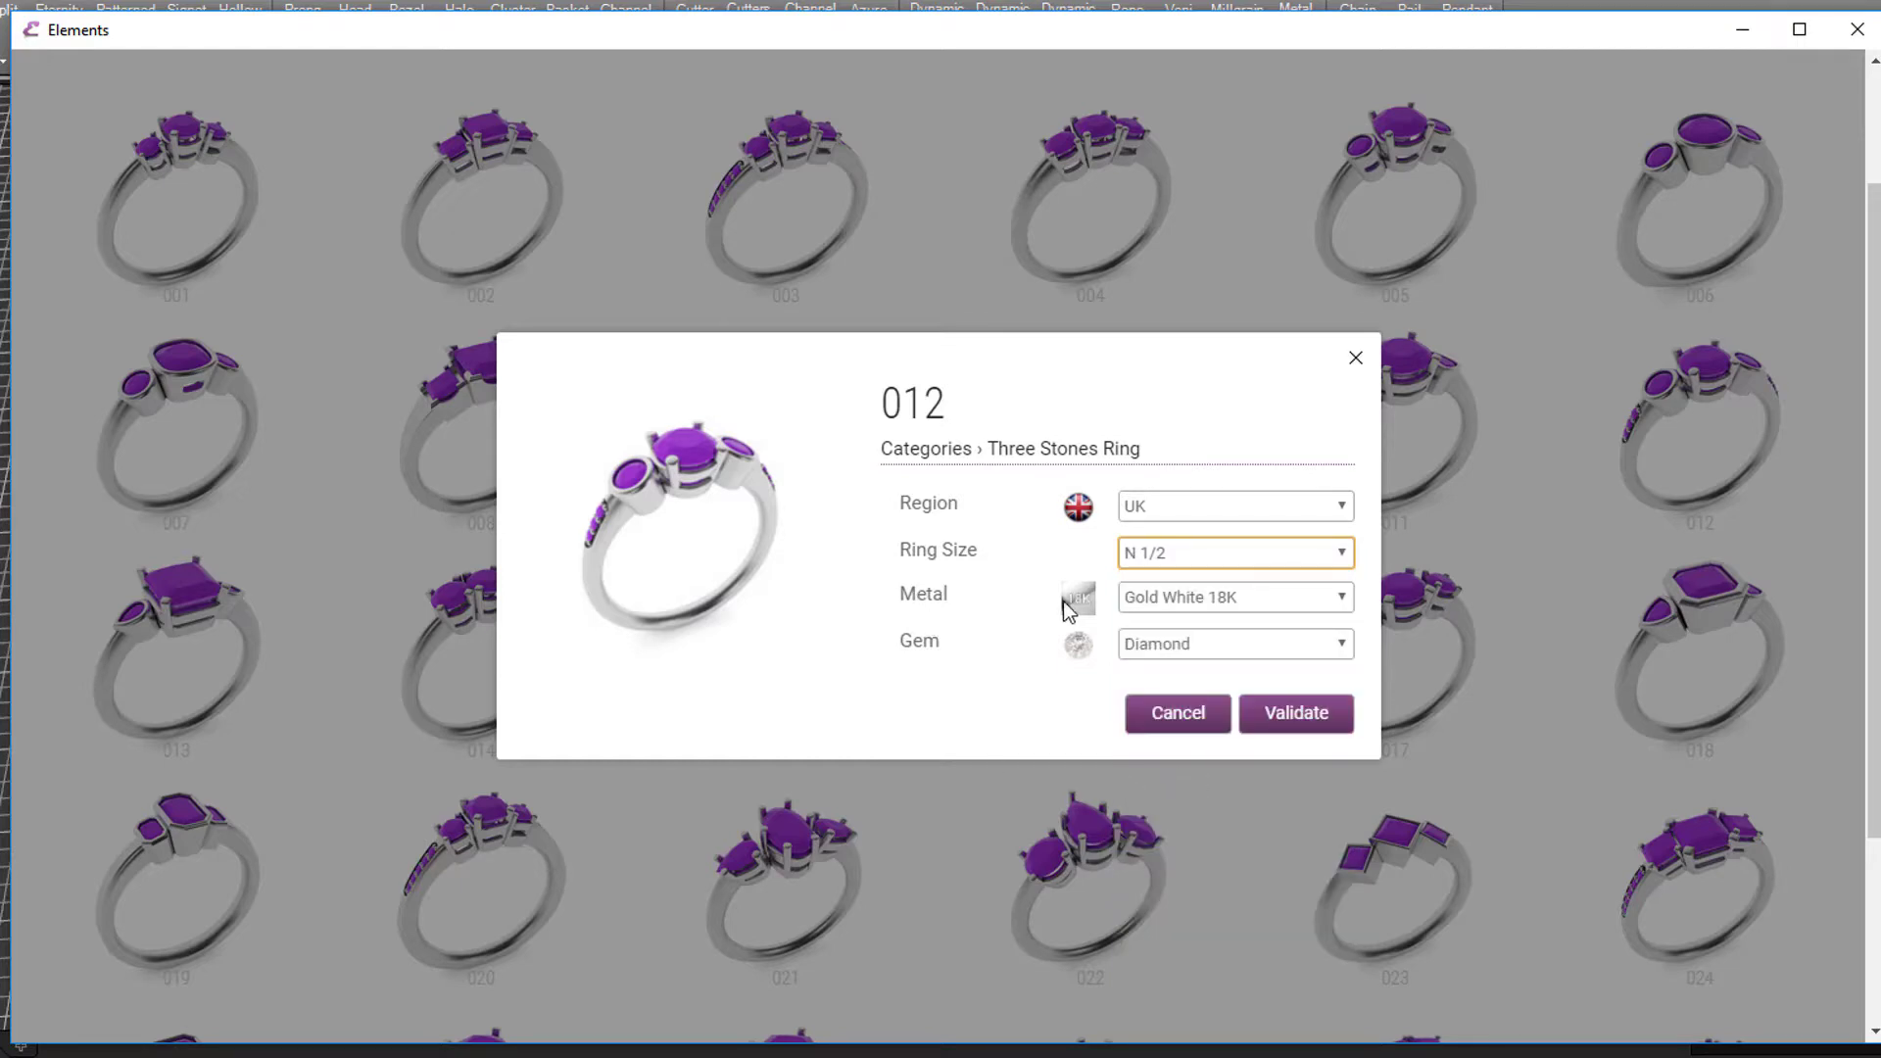
{"action": "left_click", "coordinate": [1342, 598]}
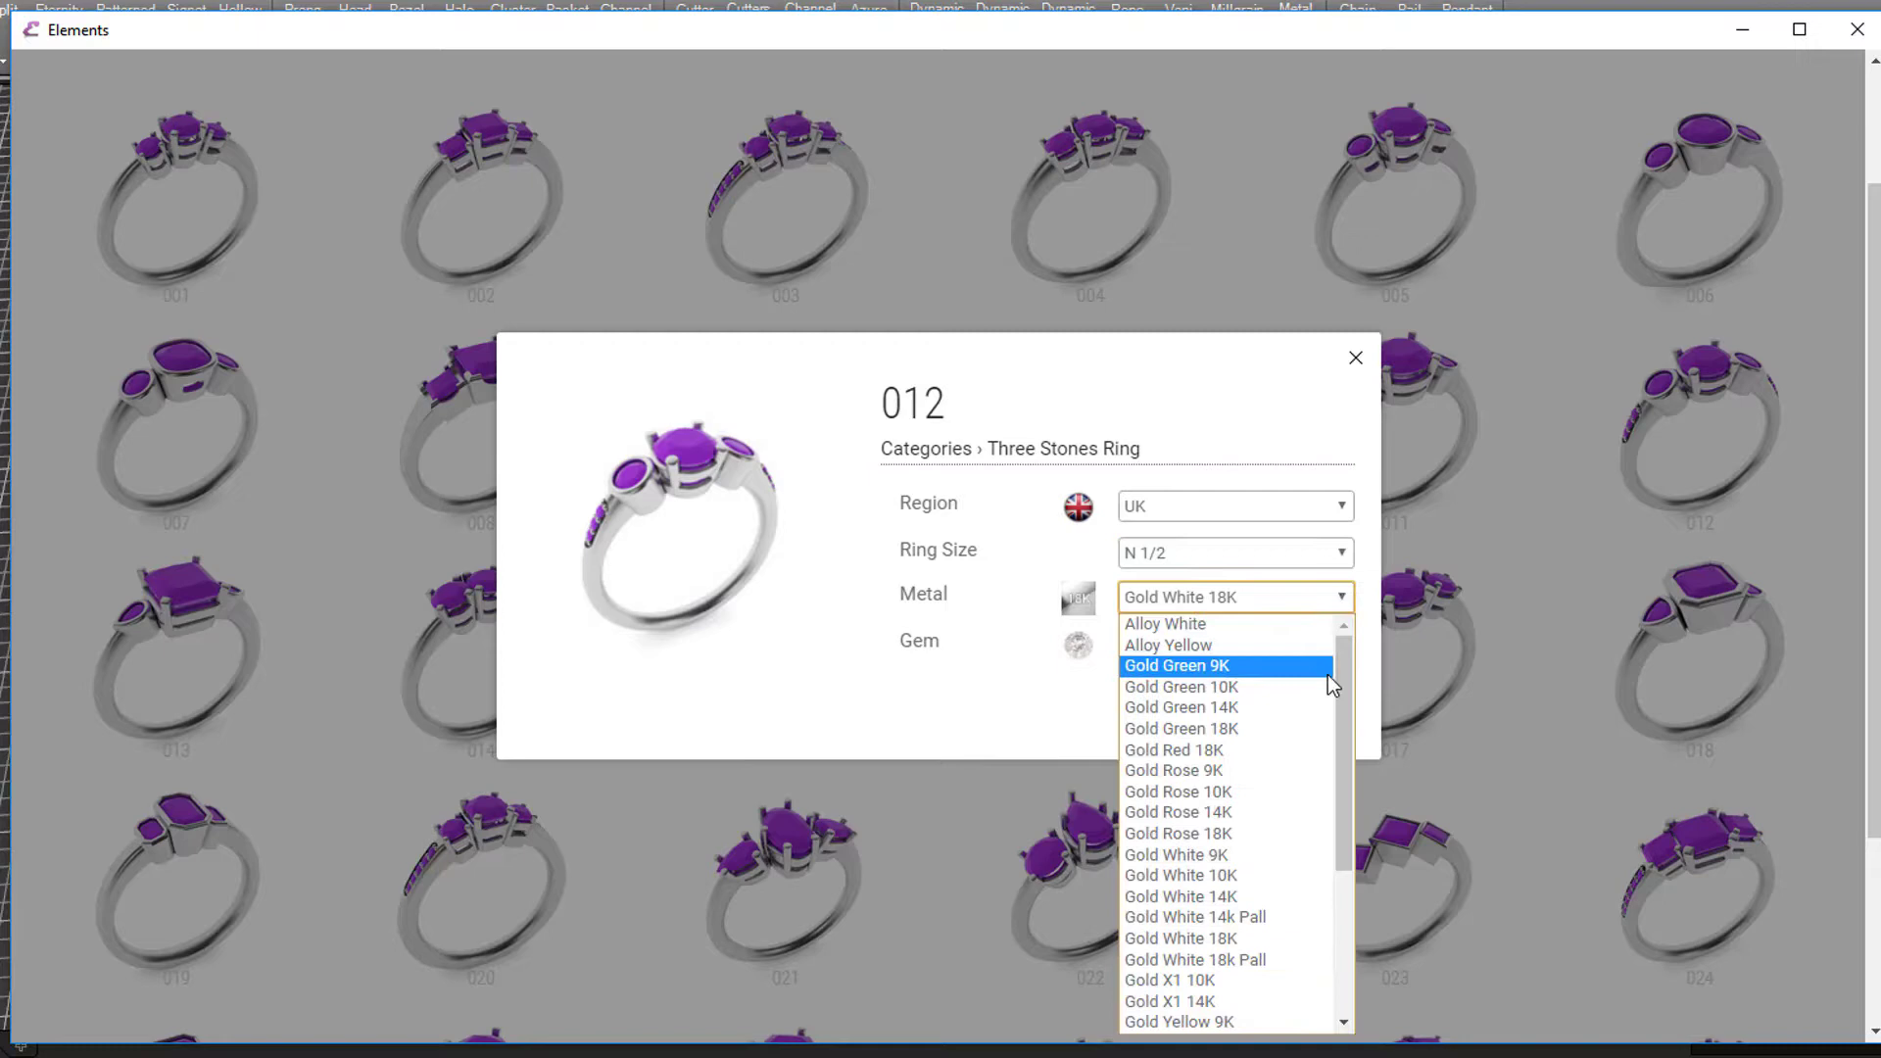
{"action": "left_click_drag", "start_coordinate": [1340, 685], "coordinate": [1334, 833]}
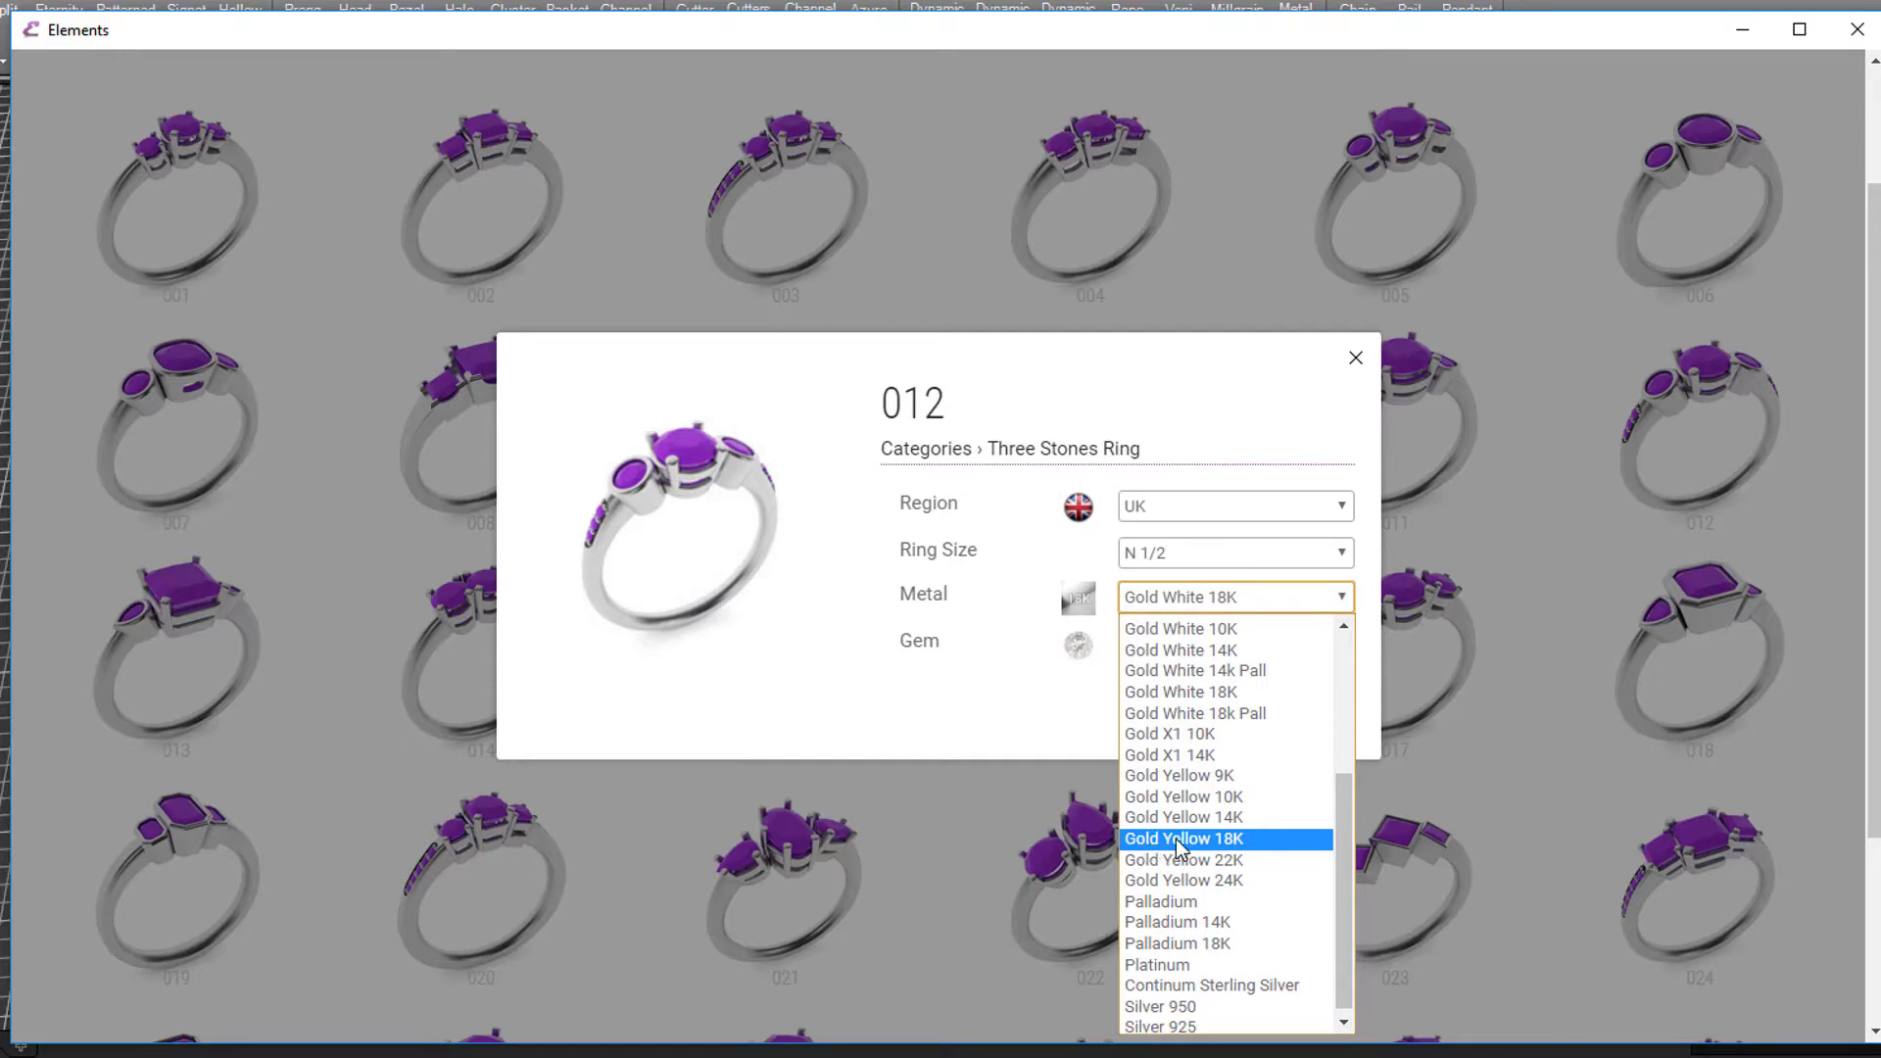
{"action": "left_click", "coordinate": [1183, 840]}
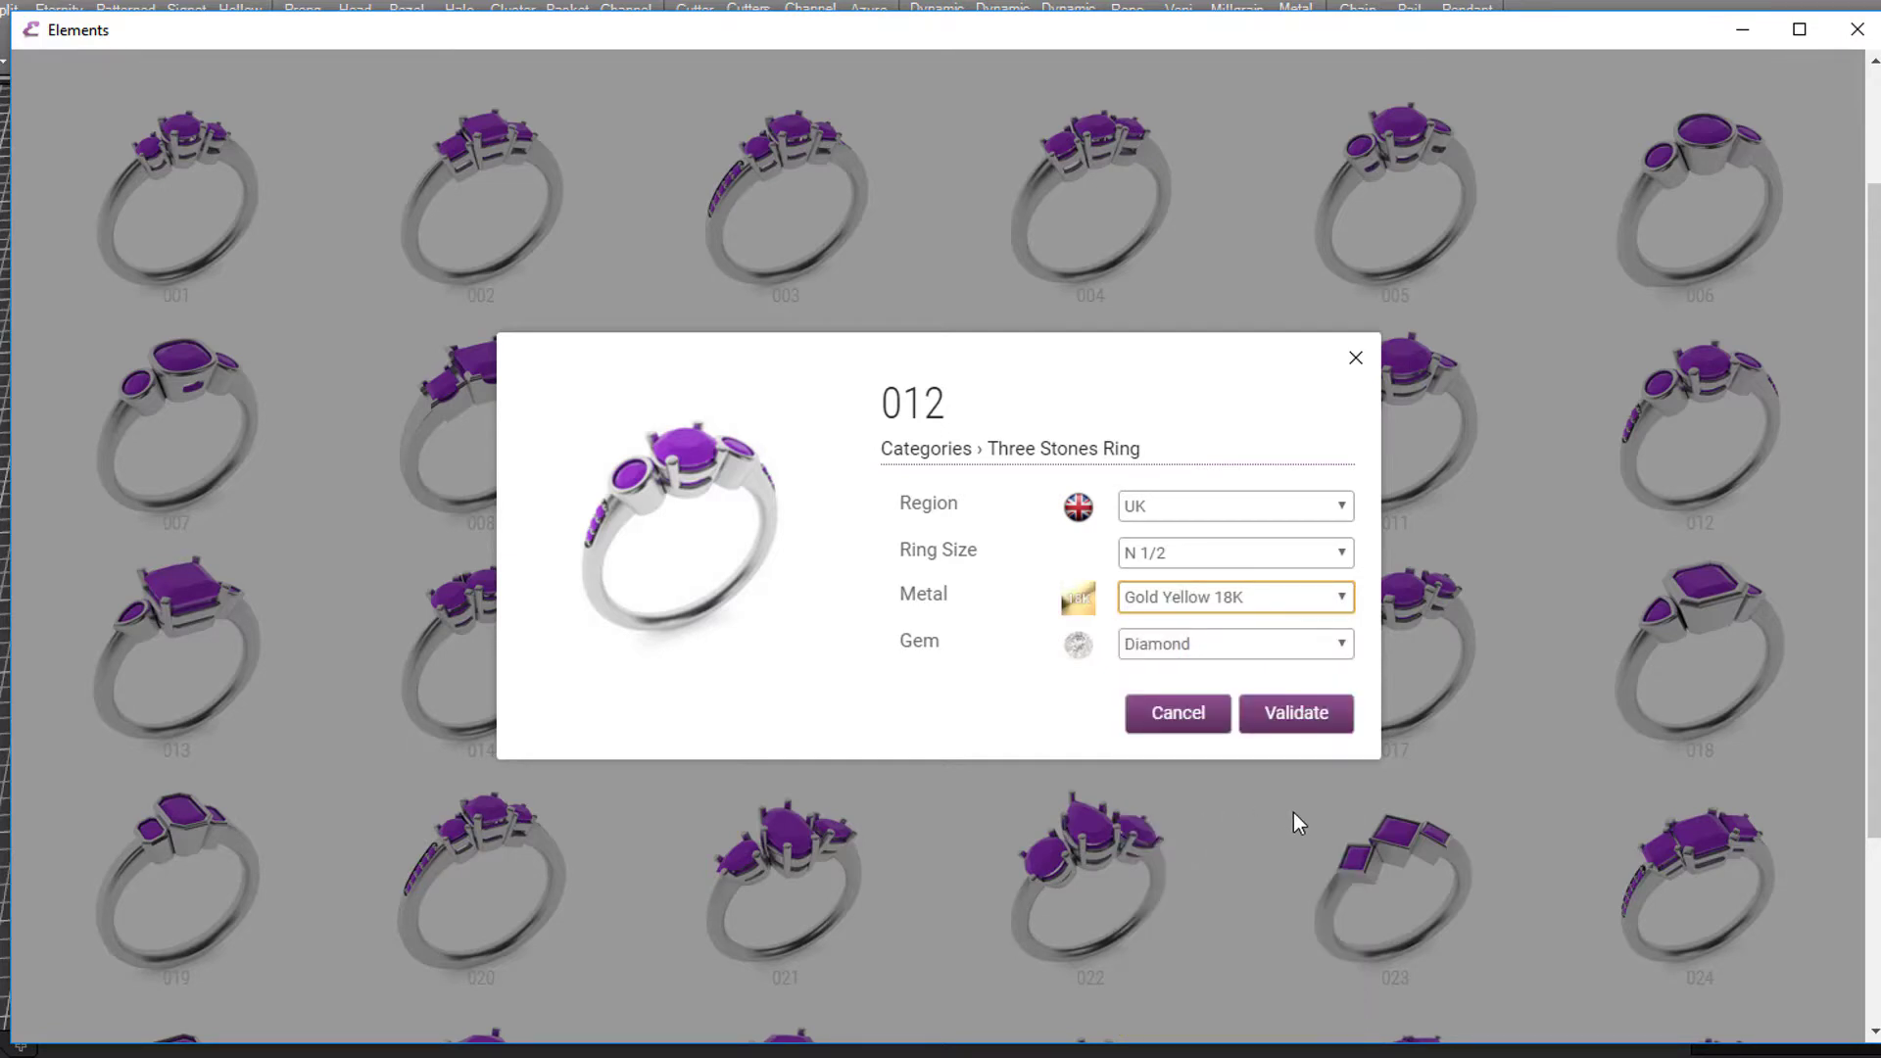
Check the available gem materials, keep Diamond, and validate the settings to generate the ring.
{"action": "left_click", "coordinate": [1332, 647]}
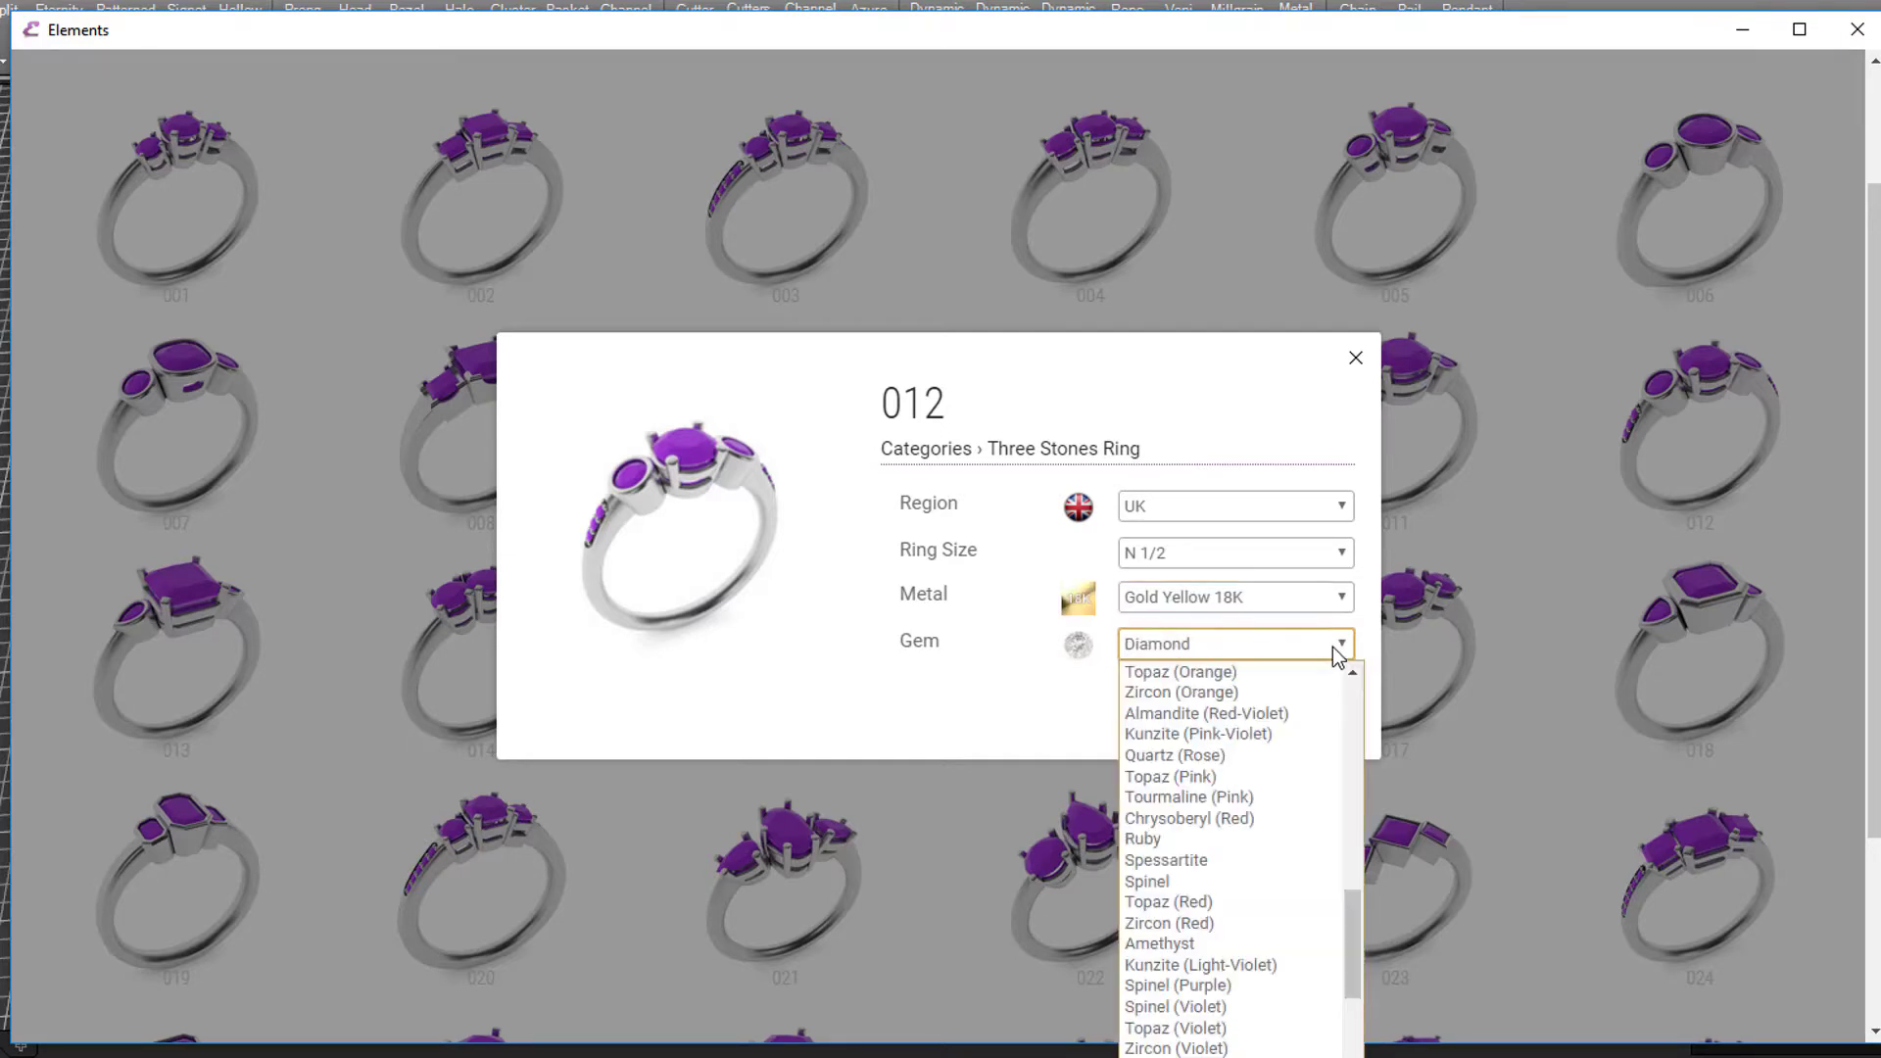
{"action": "mouse_move", "coordinate": [1355, 895]}
{"action": "left_mouse_down"}
{"action": "mouse_move", "coordinate": [1342, 737]}
{"action": "mouse_move", "coordinate": [1355, 923]}
{"action": "left_mouse_up"}
{"action": "left_click", "coordinate": [925, 707]}
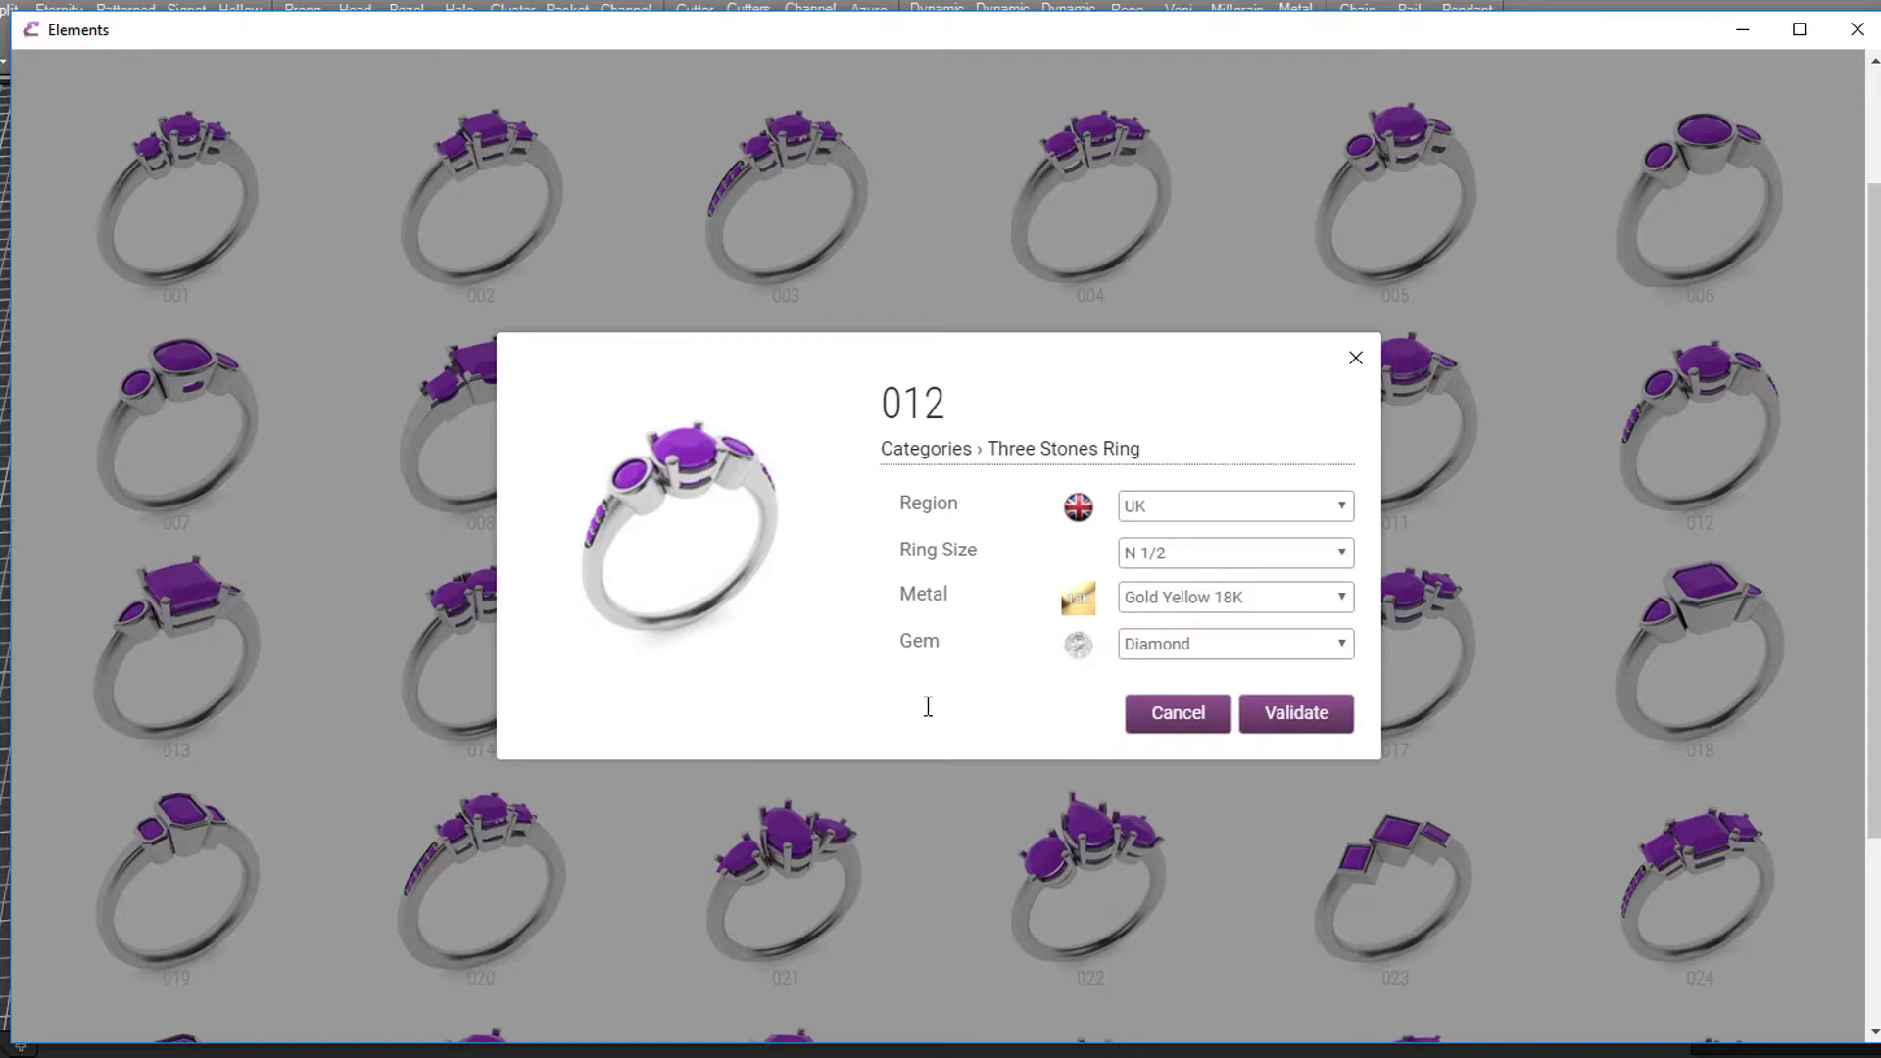
{"action": "left_click", "coordinate": [1313, 720]}
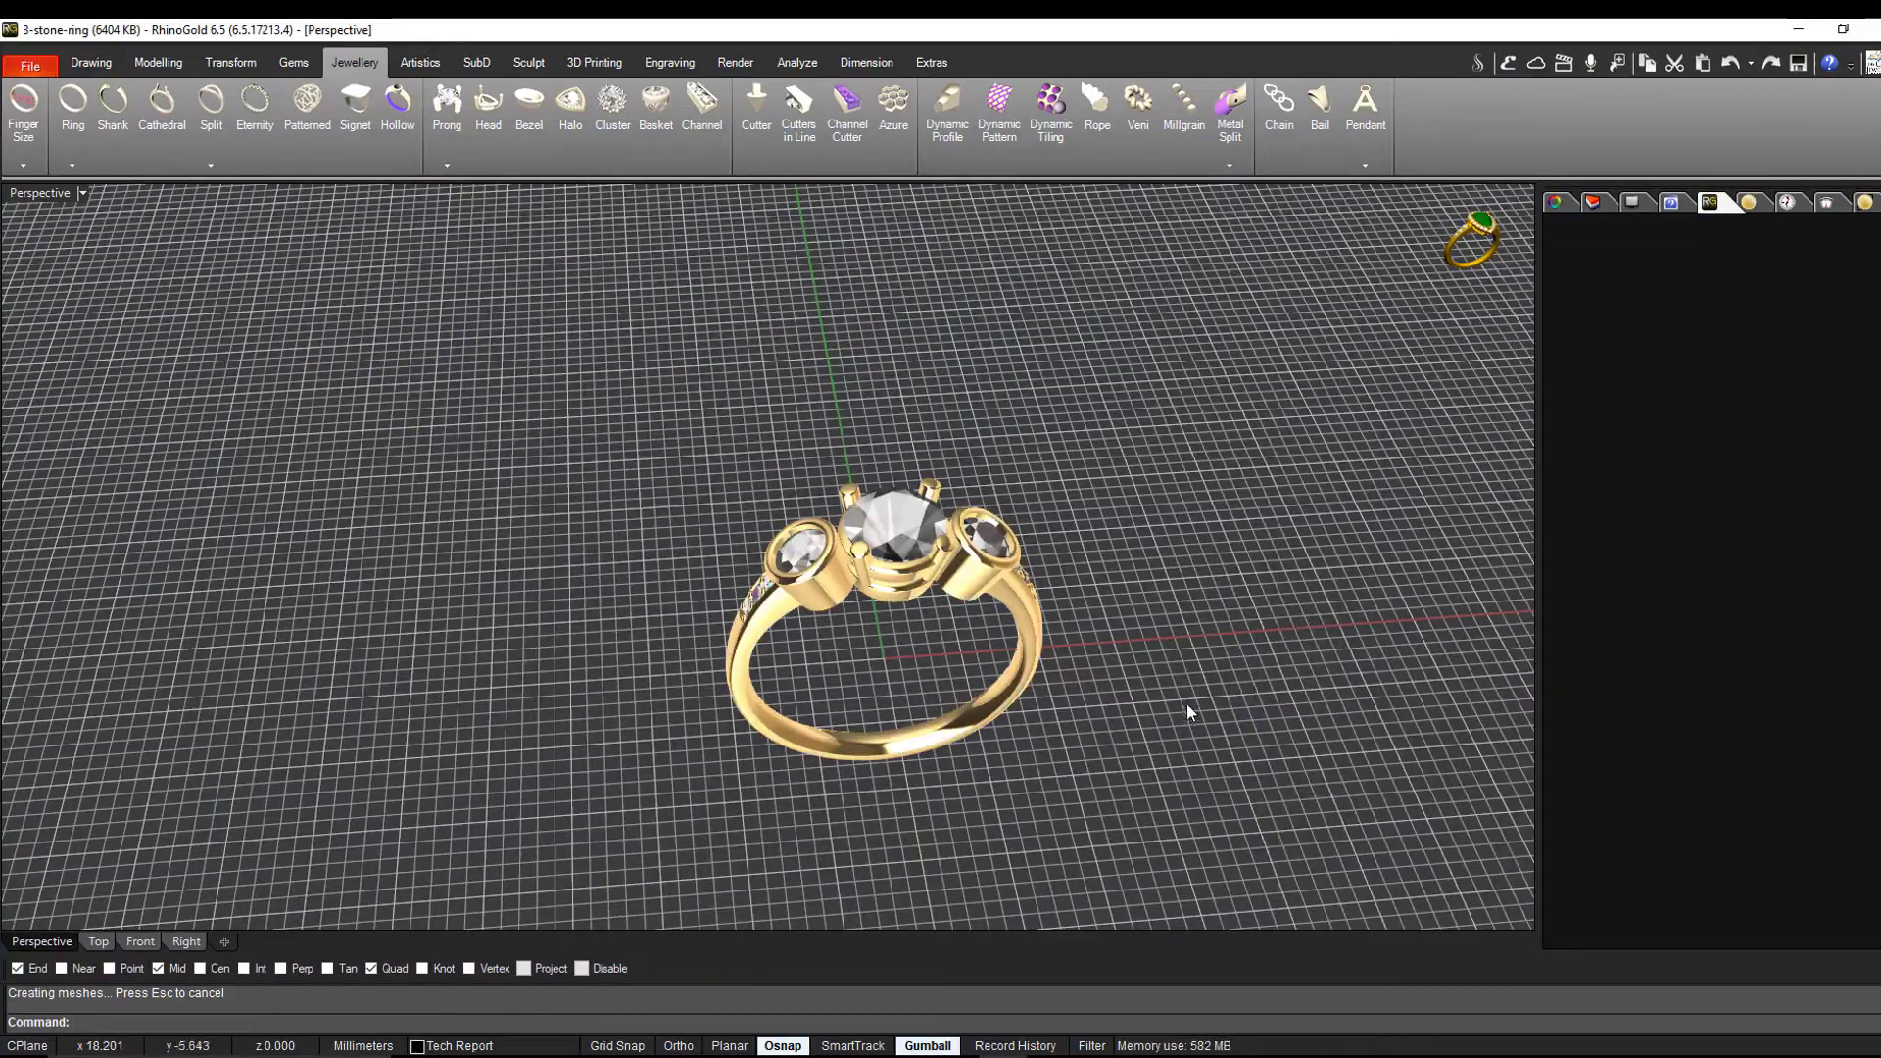
Examine the generated three-stone ring up close in the perspective and top views.
{"action": "right_click_drag", "start_coordinate": [1185, 703], "coordinate": [853, 774]}
{"action": "scroll", "coordinate": [946, 686], "scroll_direction": "up", "scroll_amount": 4}
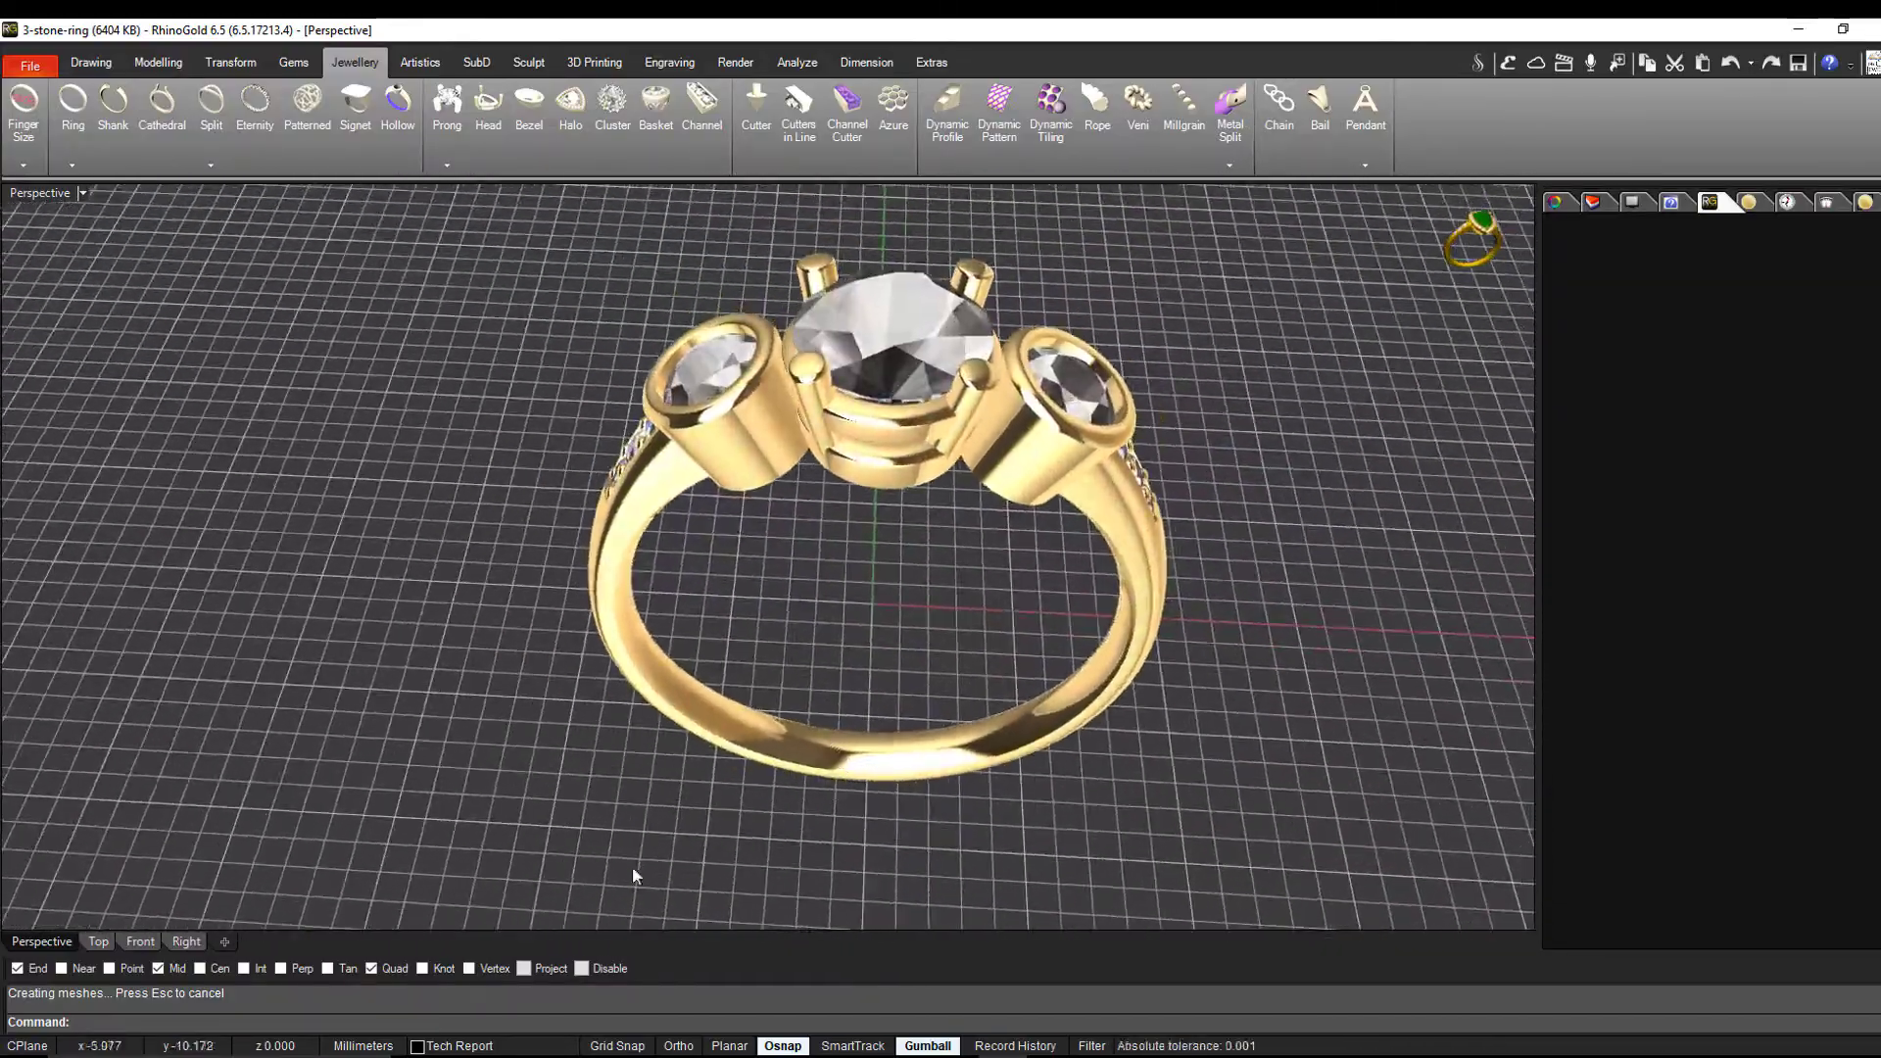
{"action": "left_click", "coordinate": [96, 941]}
{"action": "scroll", "coordinate": [764, 705], "scroll_direction": "up", "scroll_amount": 3}
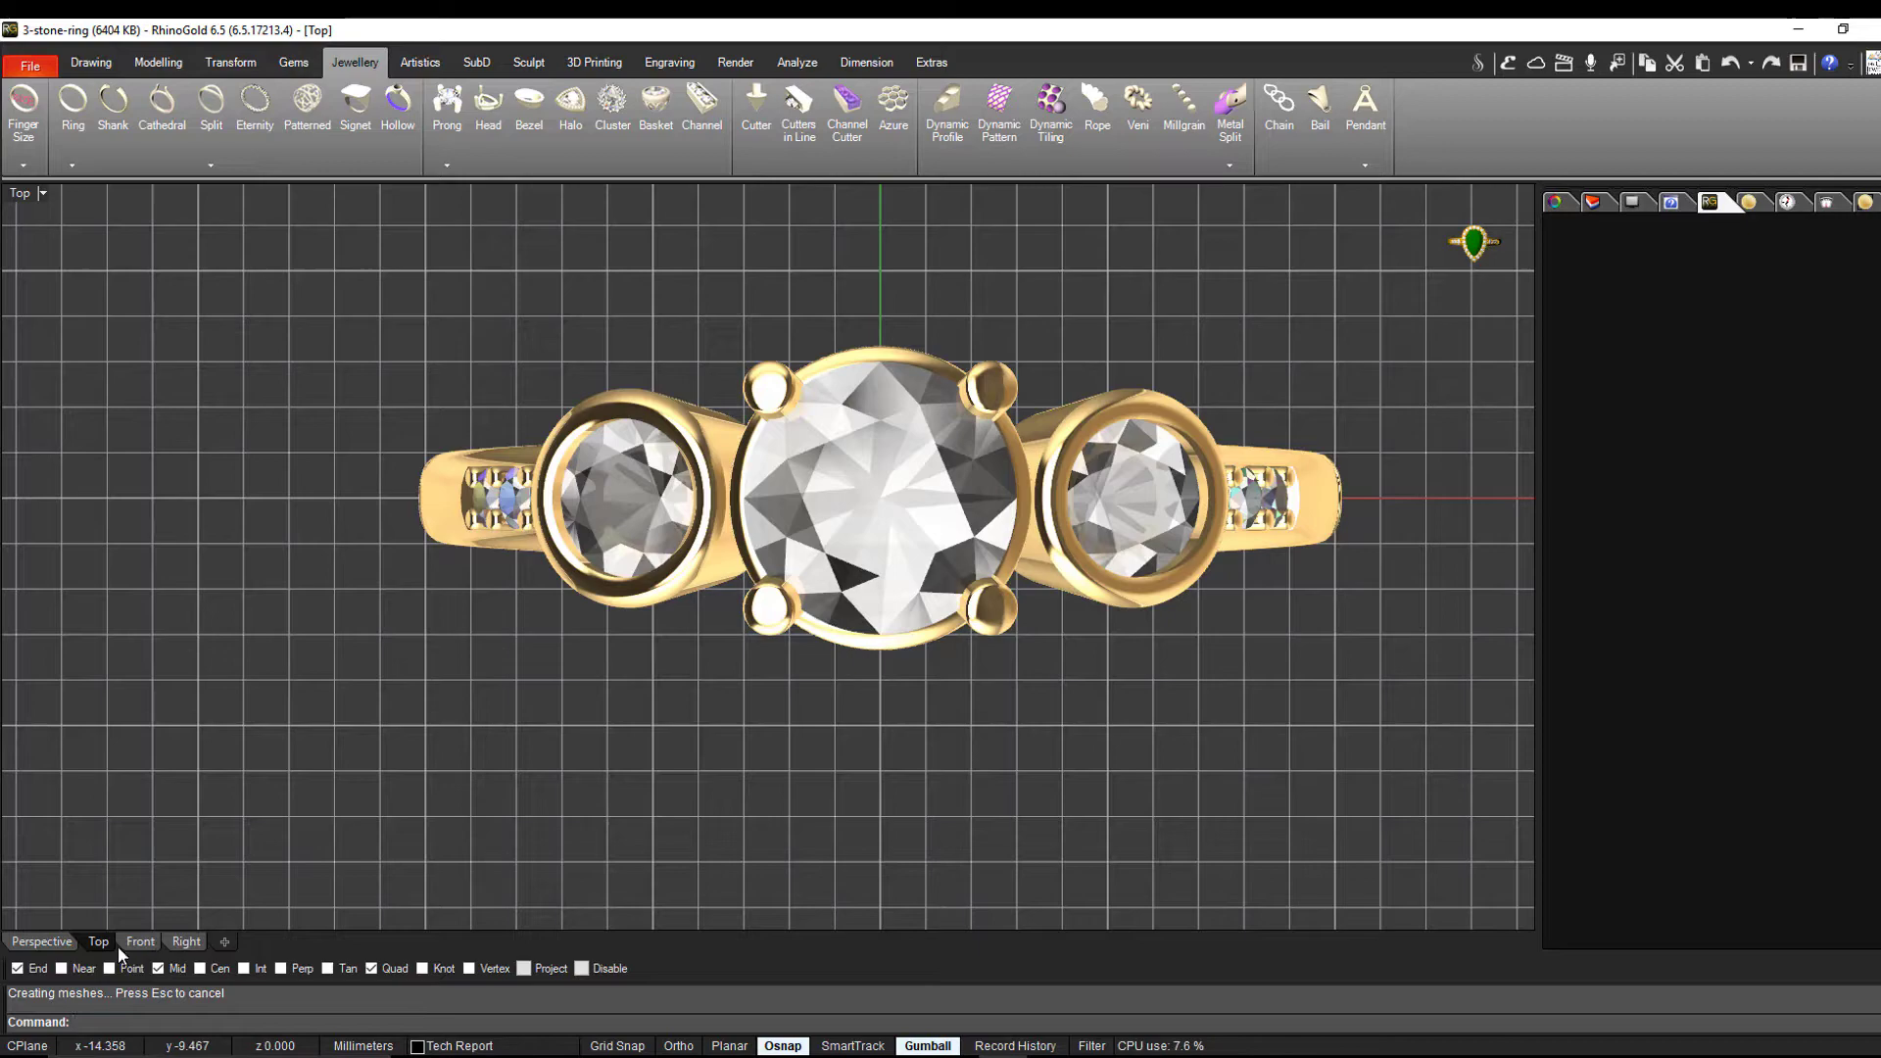
{"action": "left_click", "coordinate": [39, 939]}
{"action": "right_click_drag", "start_coordinate": [592, 713], "coordinate": [803, 575]}
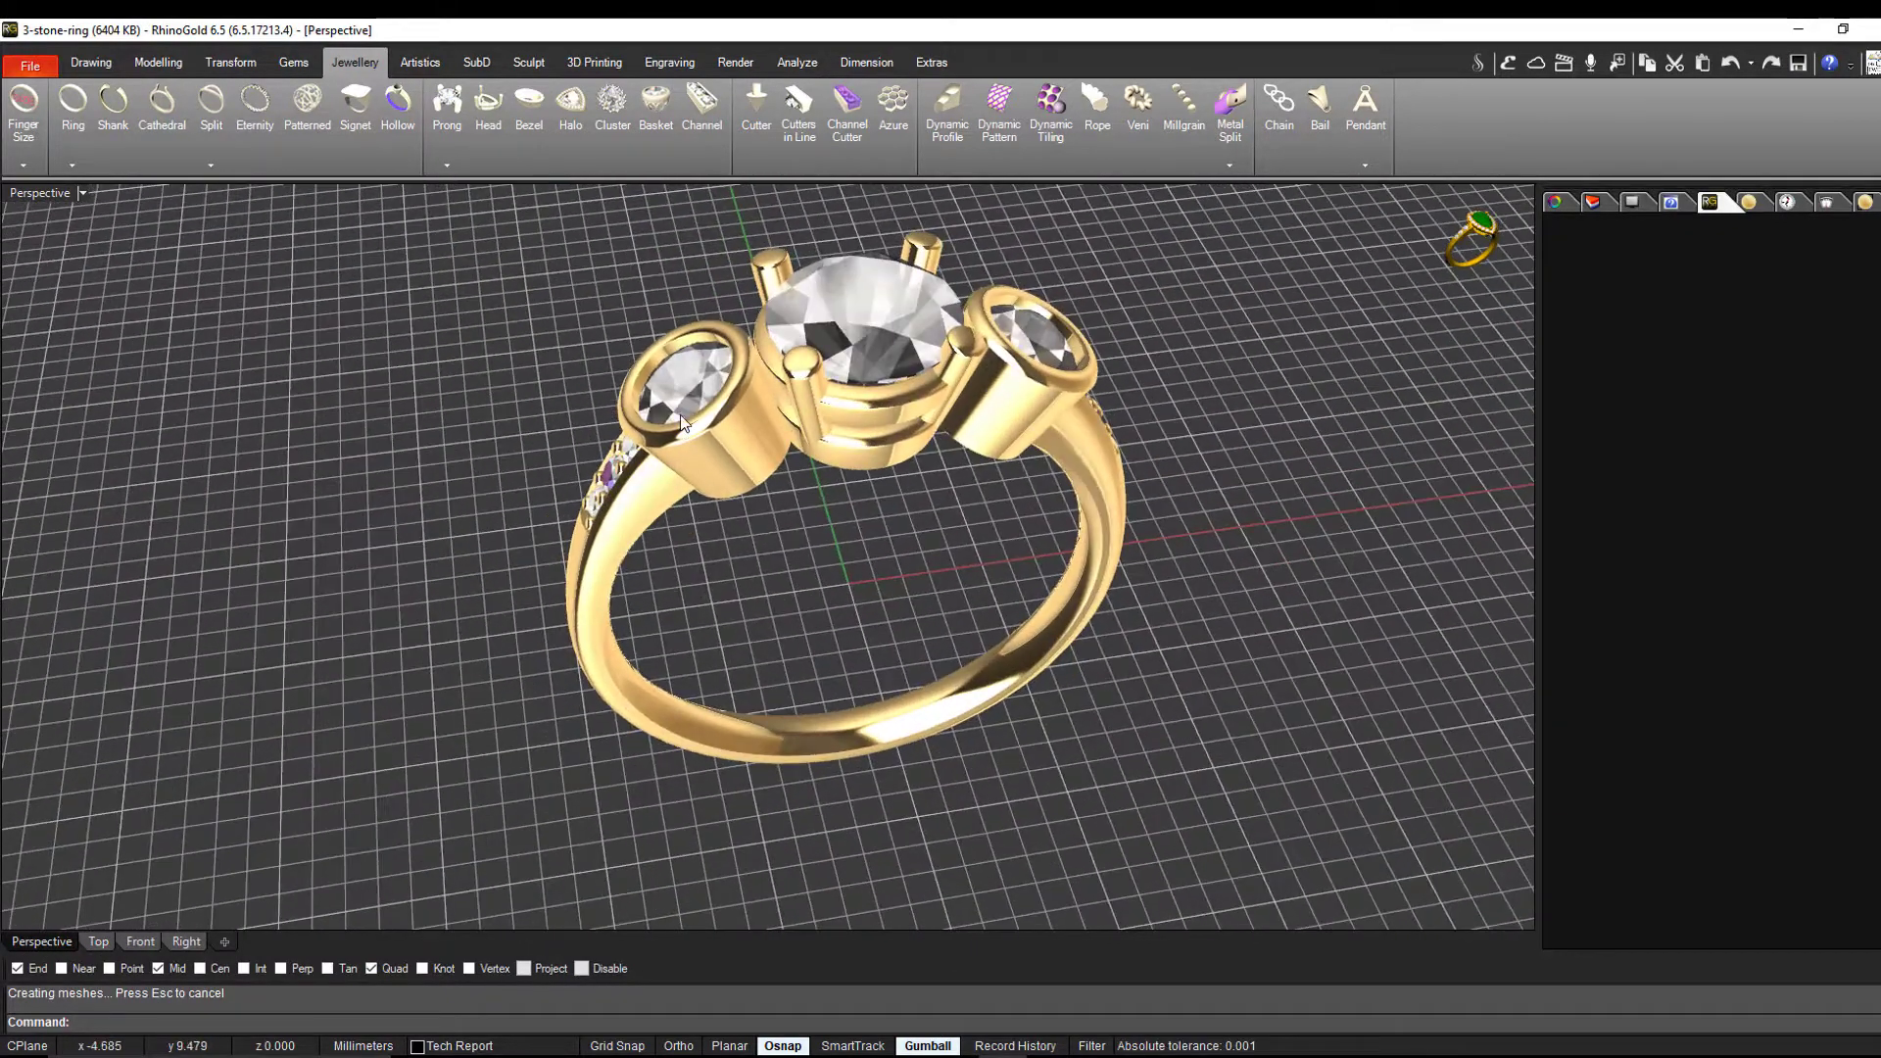
Edit the gem in the left side bezel, keeping the Brilliant cut, and set its diameter to 3 mm.
{"action": "left_click", "coordinate": [686, 384]}
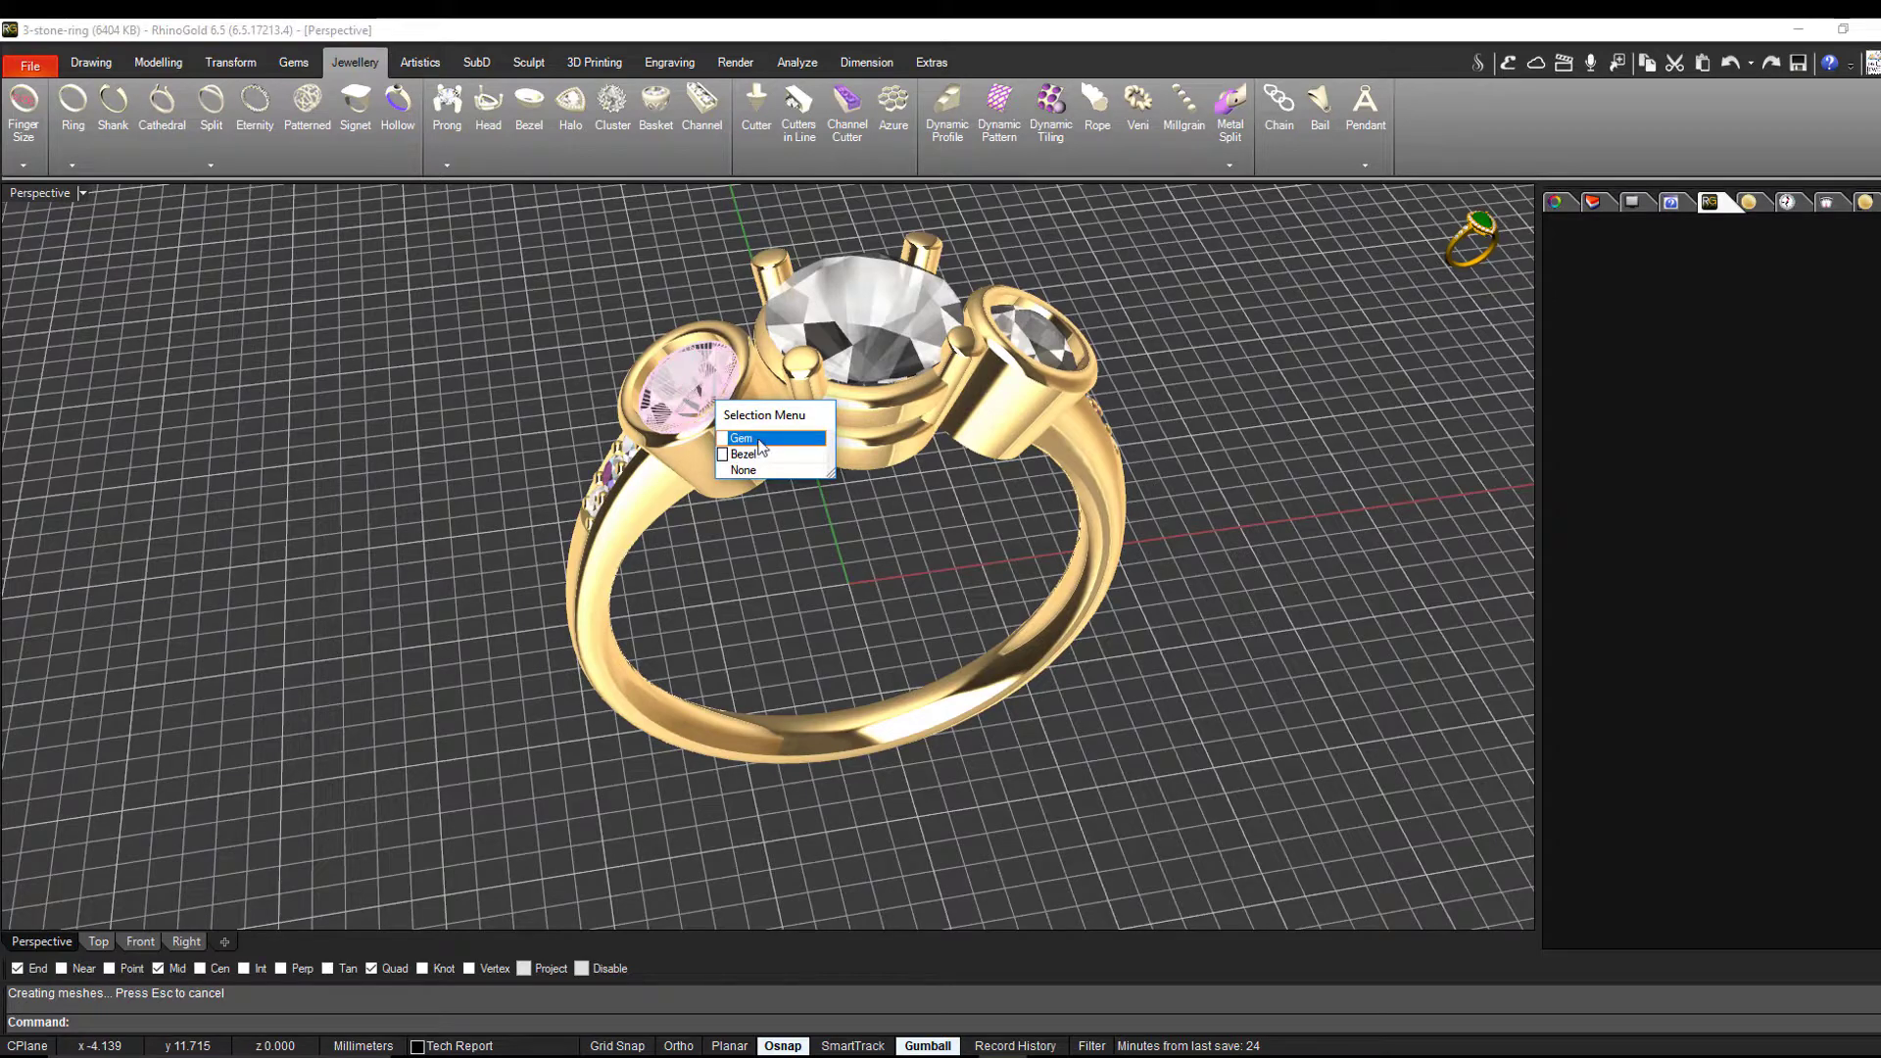
{"action": "left_click", "coordinate": [762, 440]}
{"action": "middle_click", "coordinate": [775, 519]}
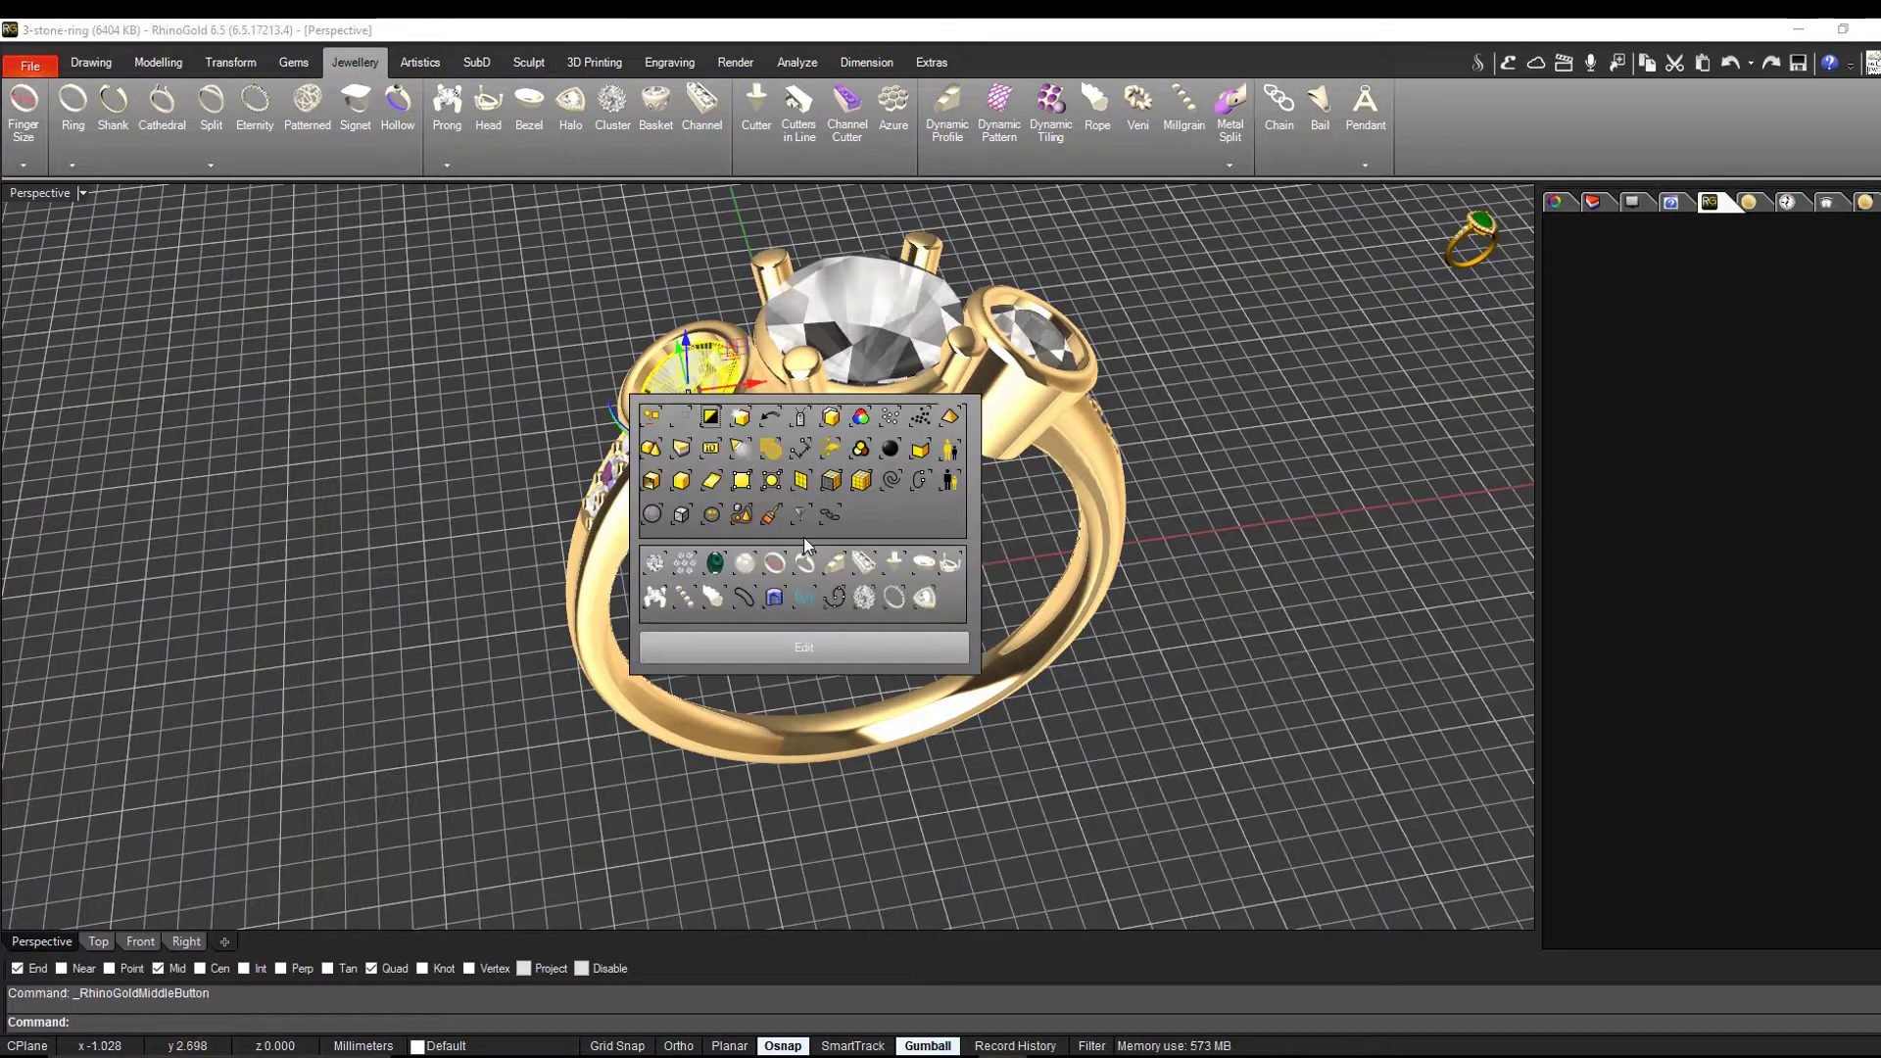
{"action": "left_click", "coordinate": [815, 644]}
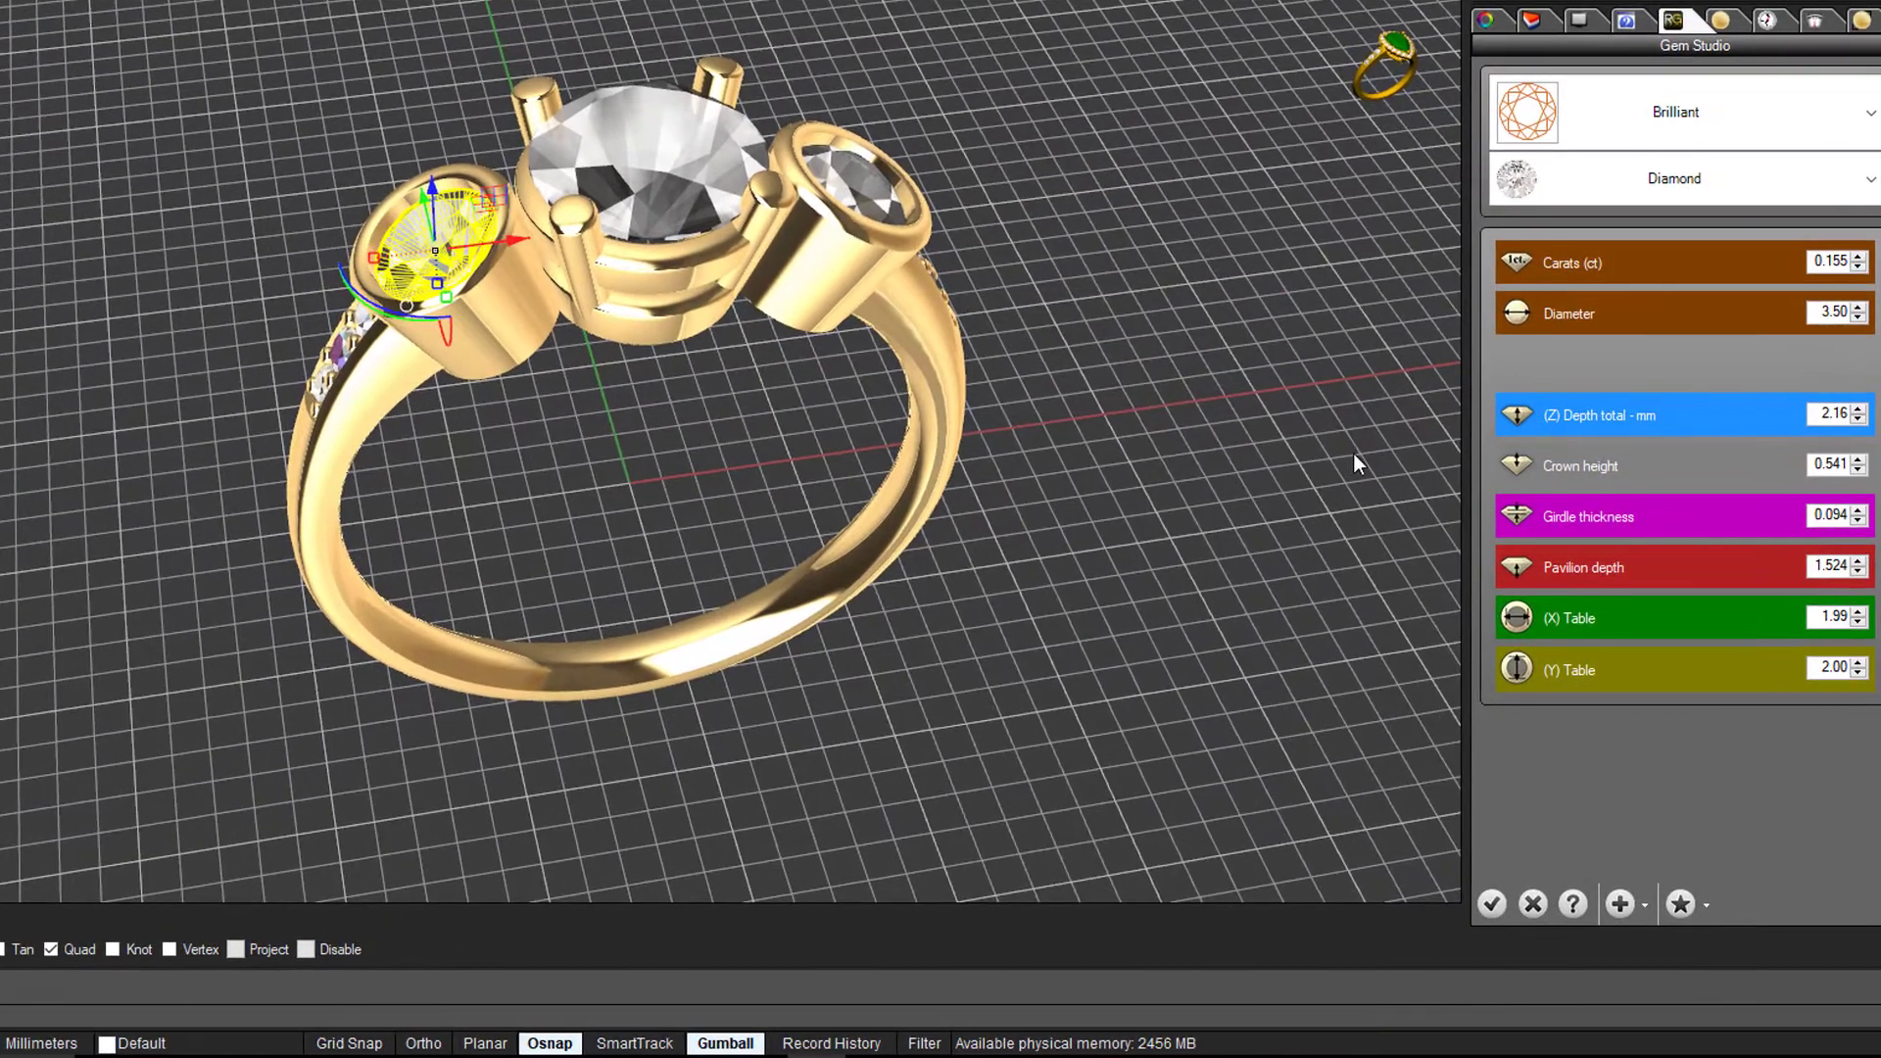
{"action": "left_click", "coordinate": [1870, 114]}
{"action": "left_click", "coordinate": [1677, 187]}
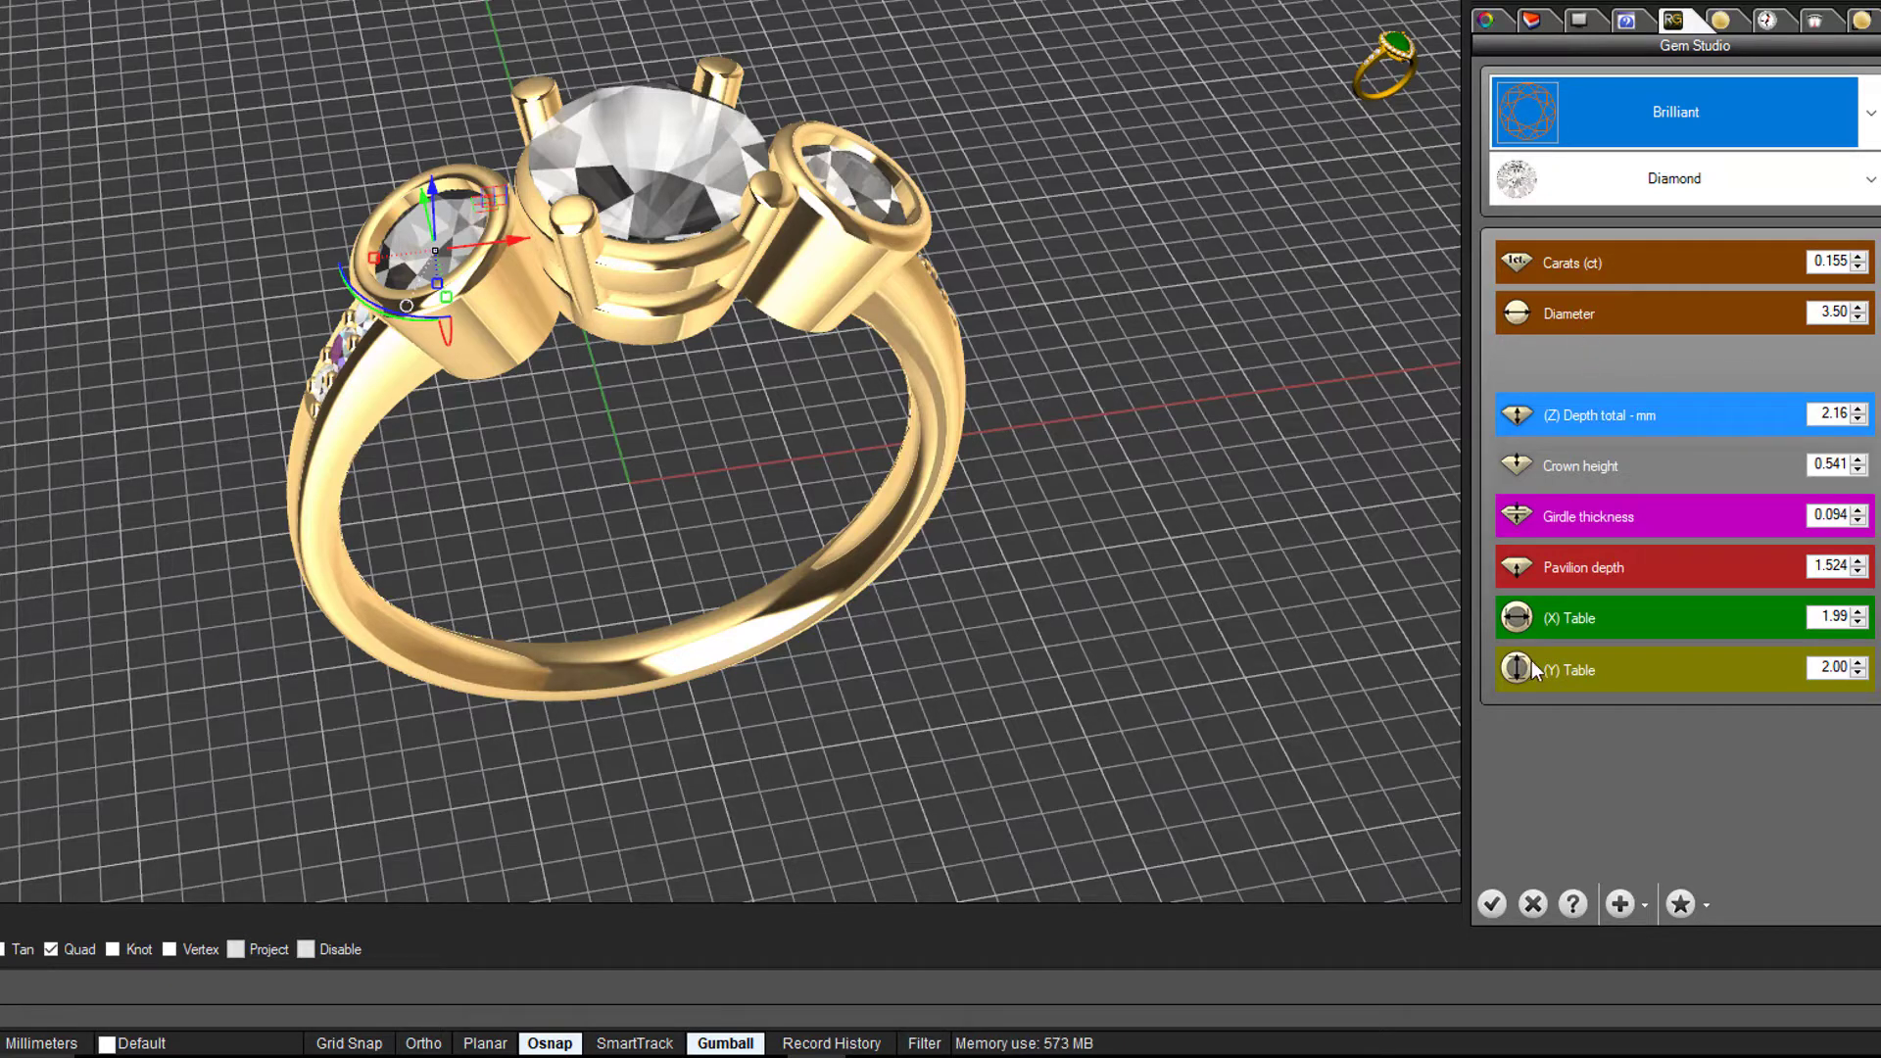
{"action": "left_click_drag", "start_coordinate": [1819, 311], "coordinate": [1841, 312]}
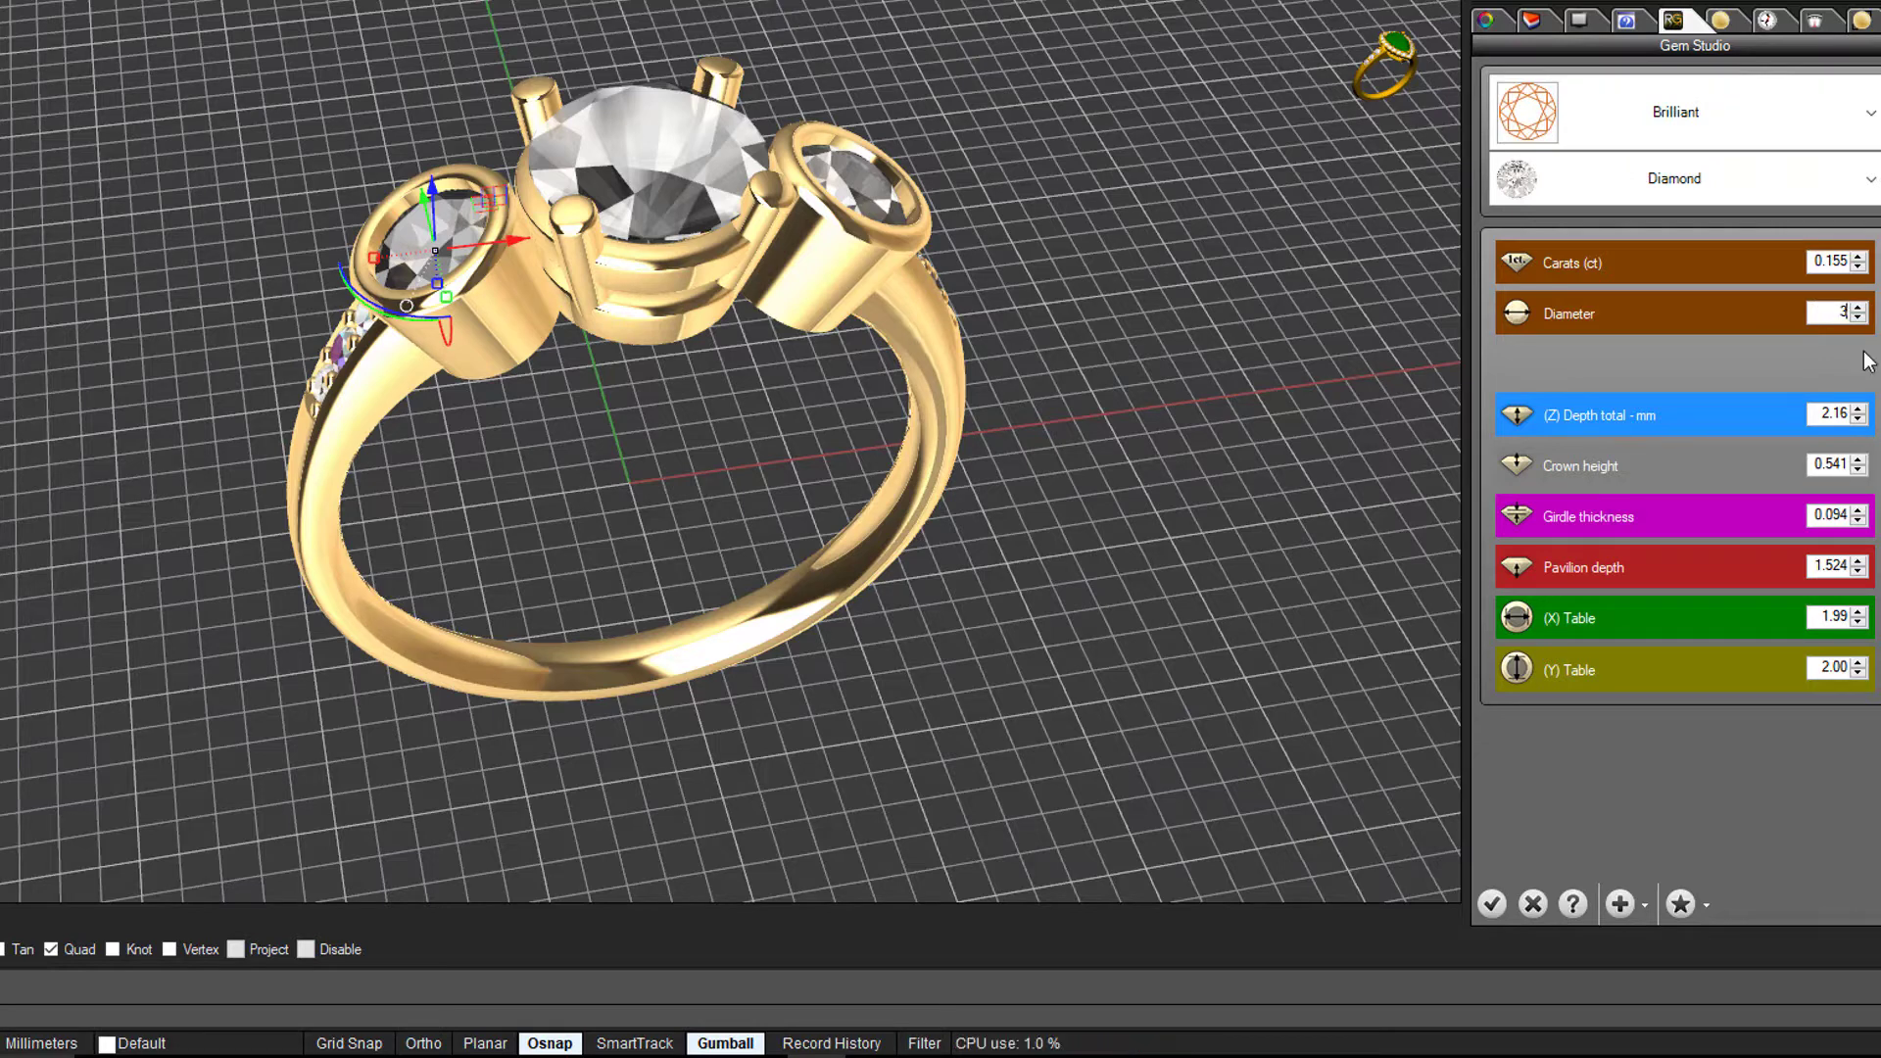
{"action": "left_click", "coordinate": [1492, 903]}
{"action": "left_click", "coordinate": [587, 444]}
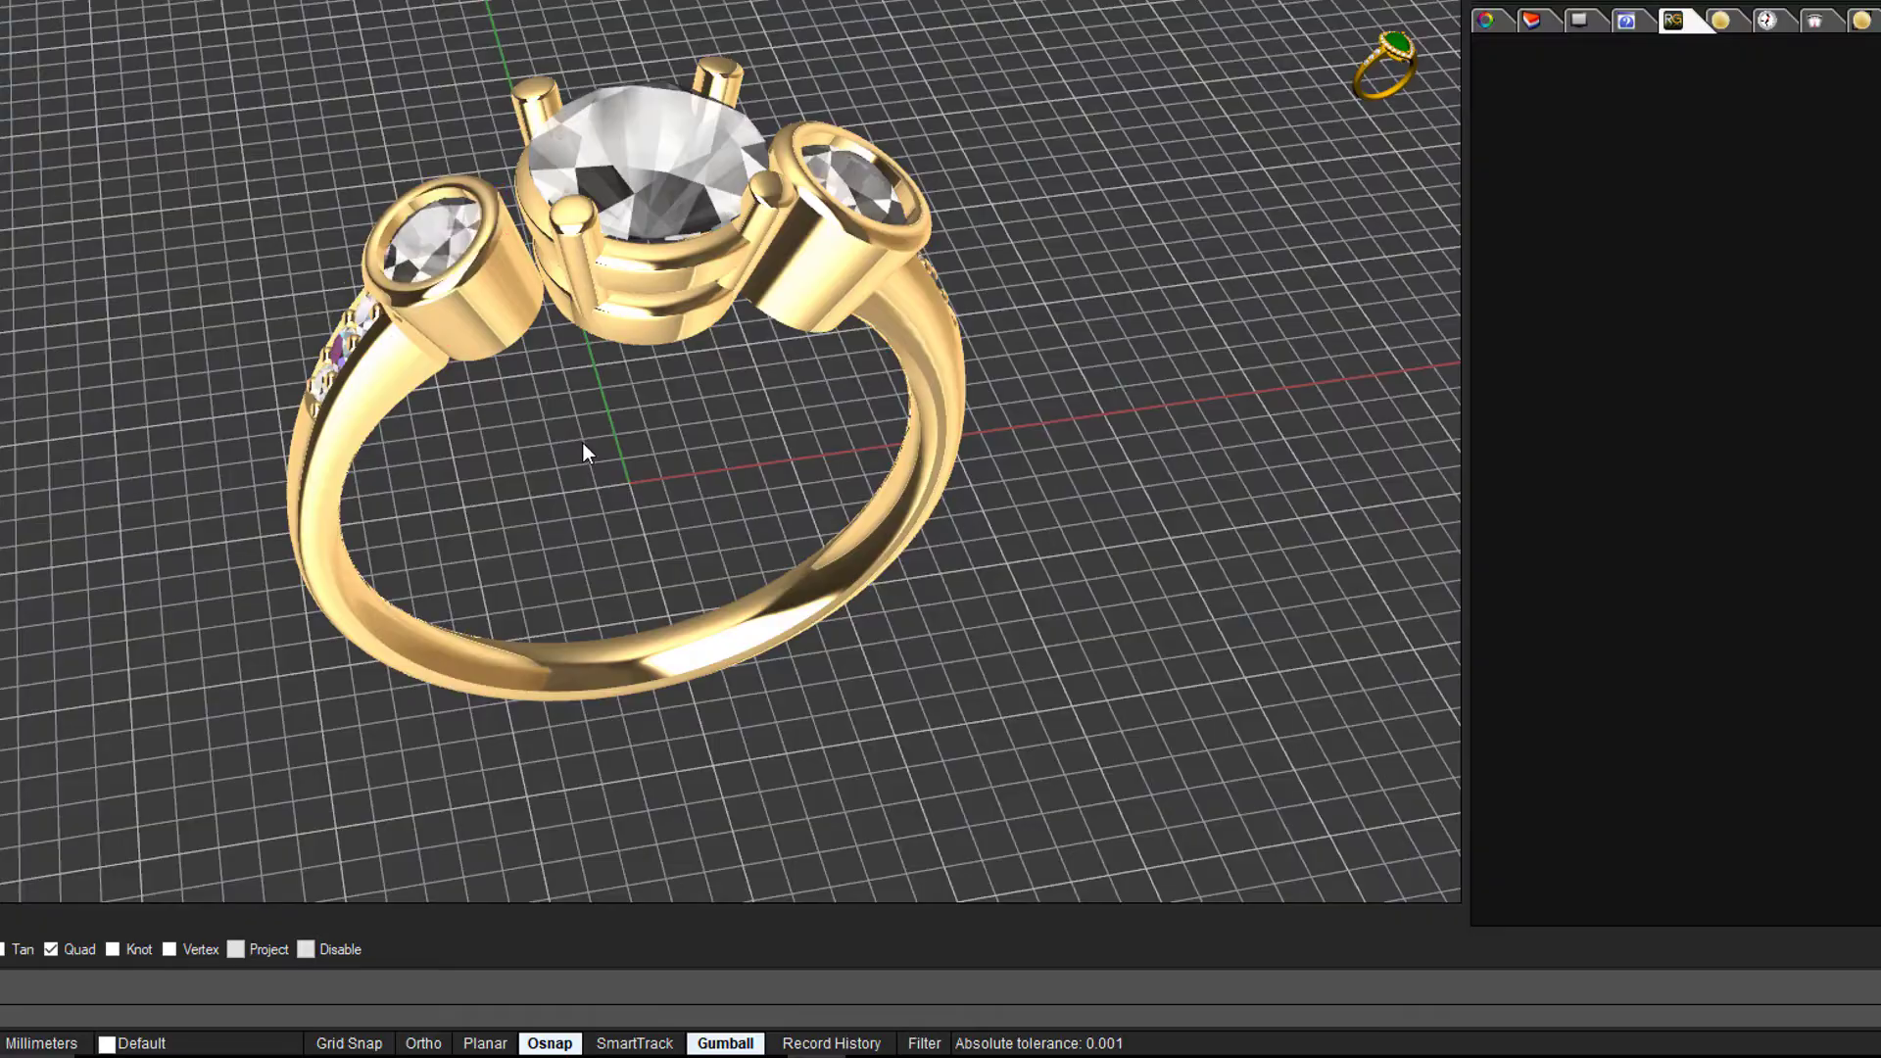
{"action": "right_click_drag", "start_coordinate": [444, 262], "coordinate": [423, 195]}
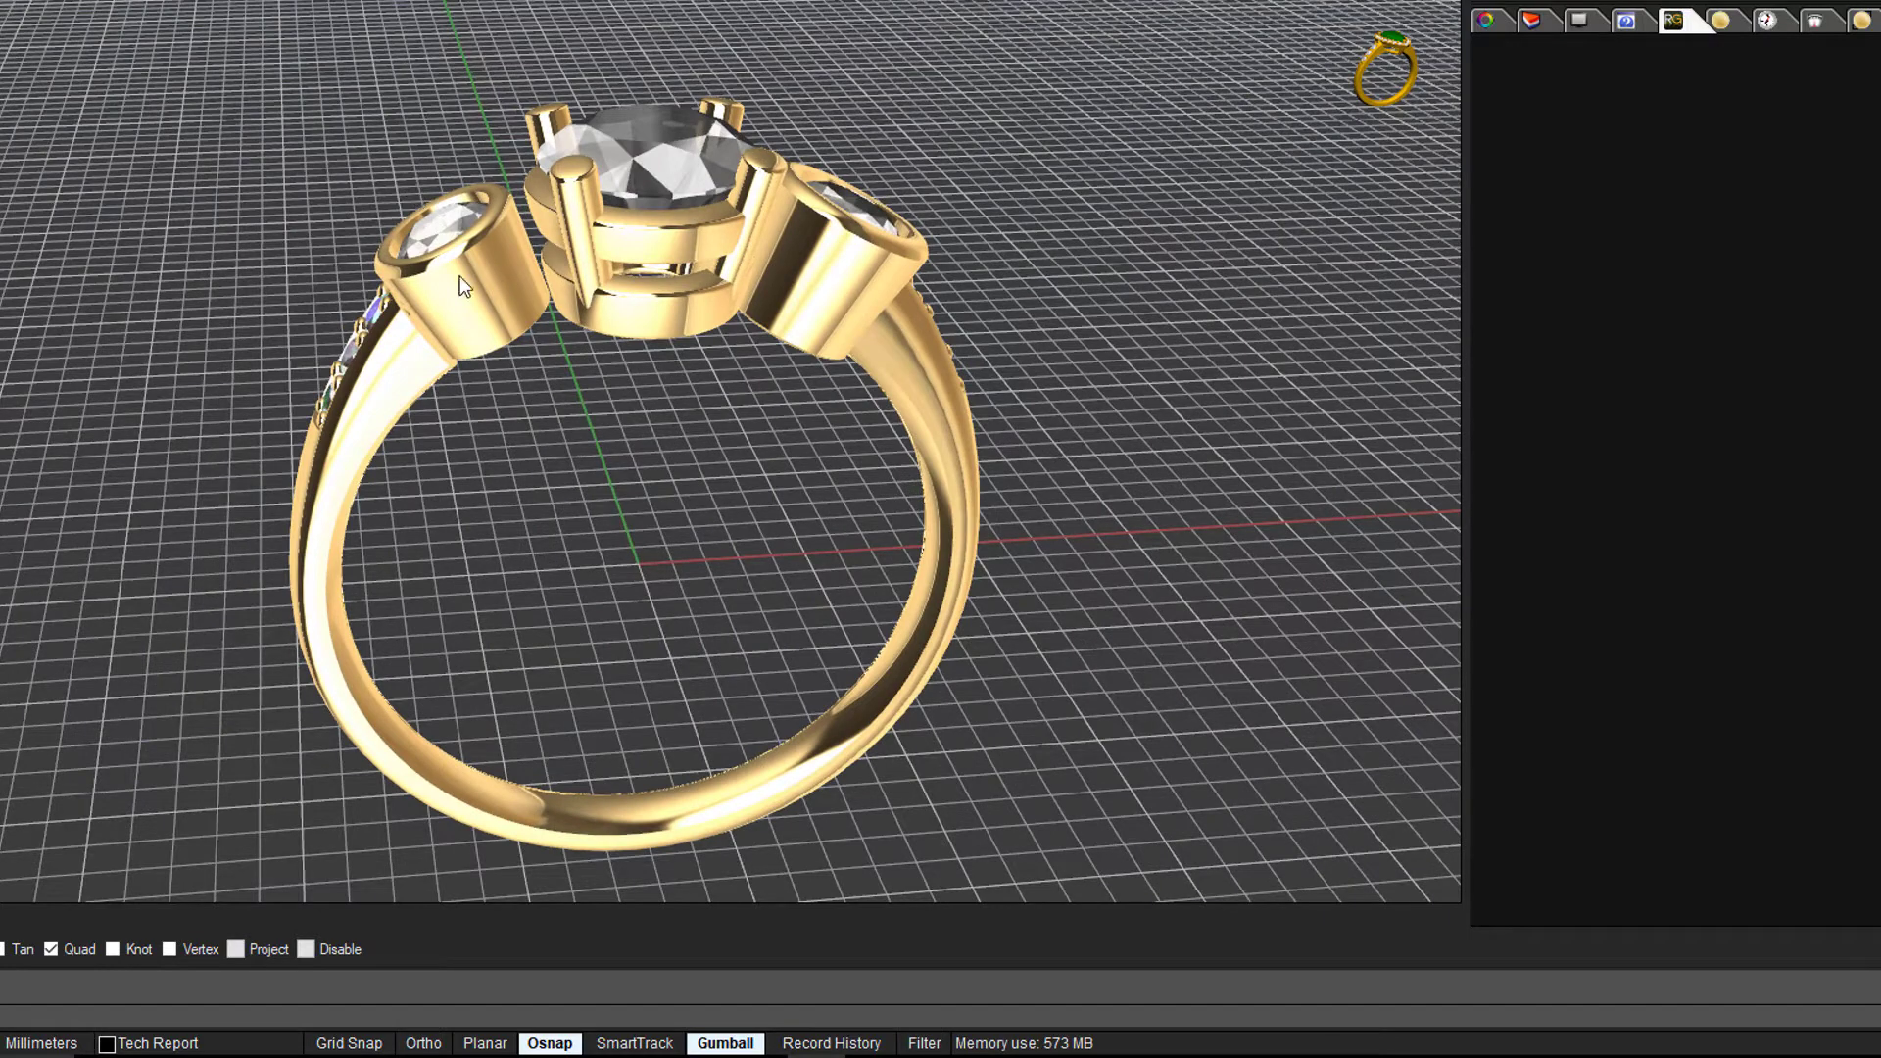
Delete the right side gem and its bezel from the ring.
{"action": "right_click_drag", "start_coordinate": [544, 273], "coordinate": [549, 250]}
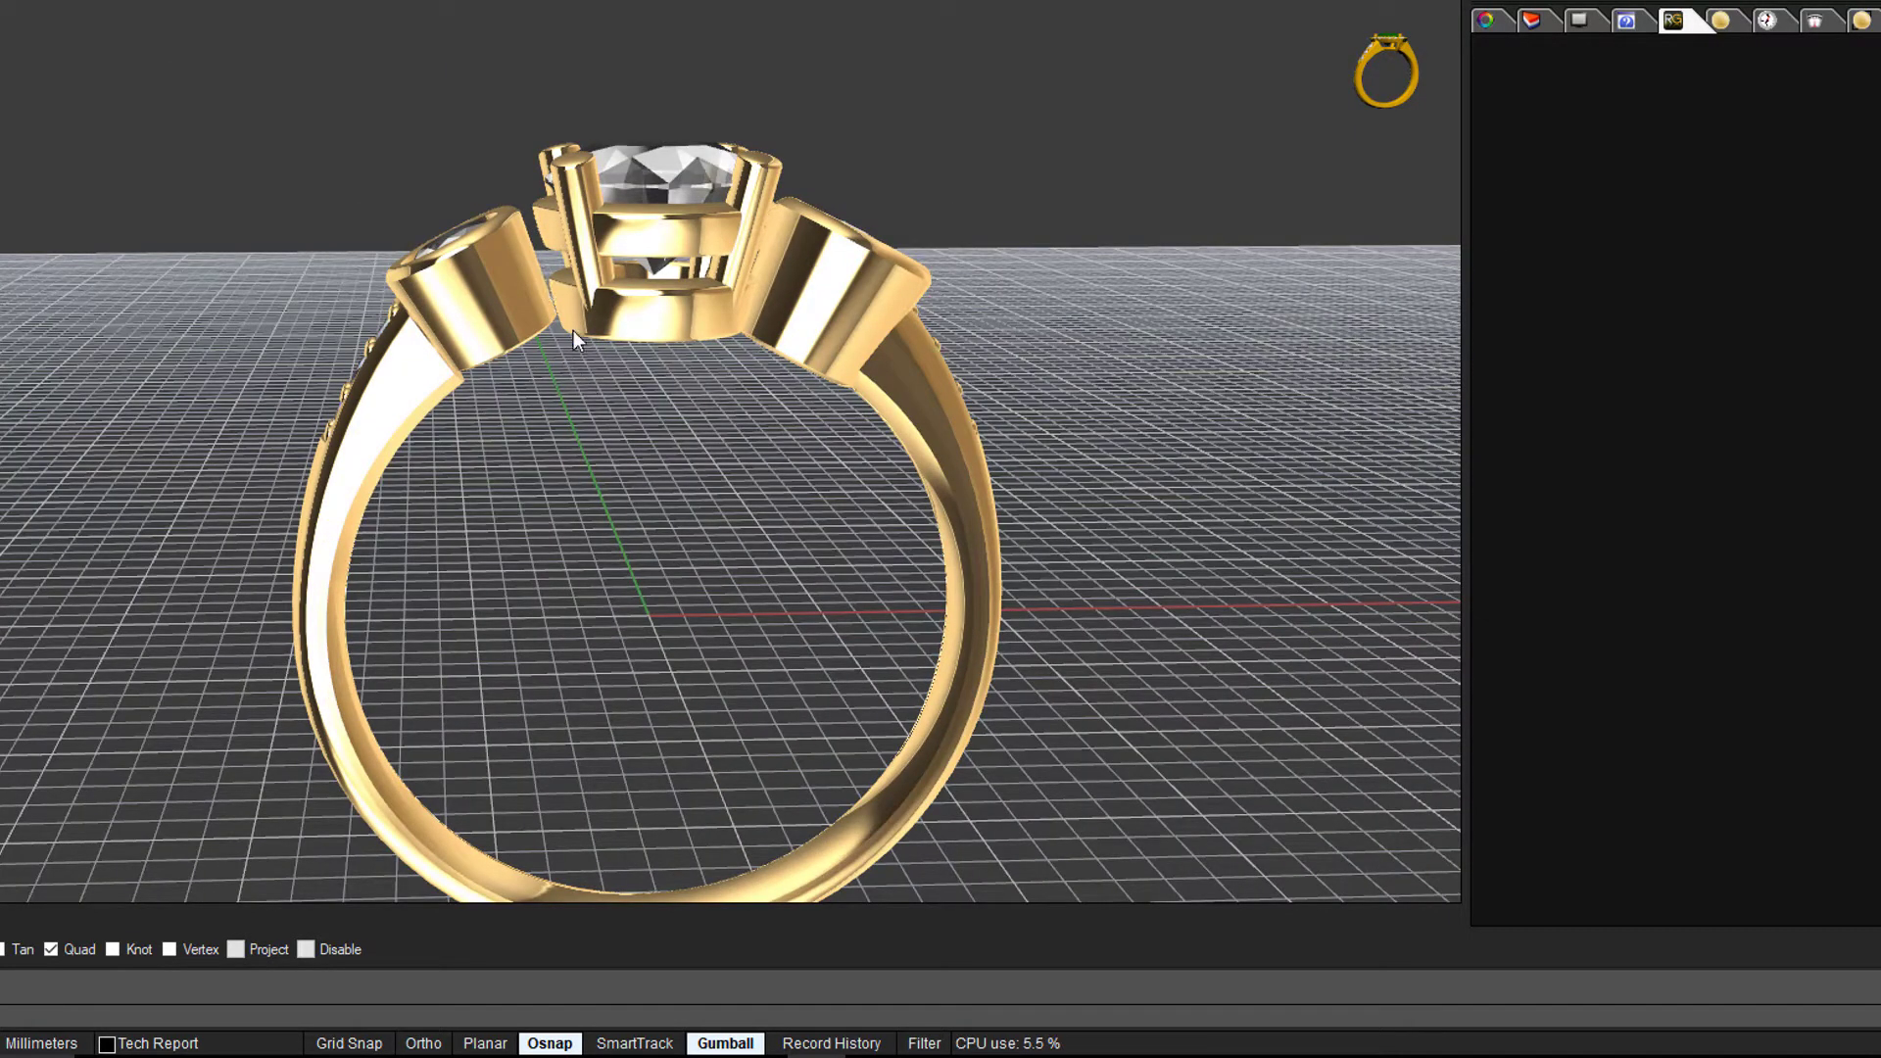
{"action": "right_click_drag", "start_coordinate": [705, 417], "coordinate": [666, 489]}
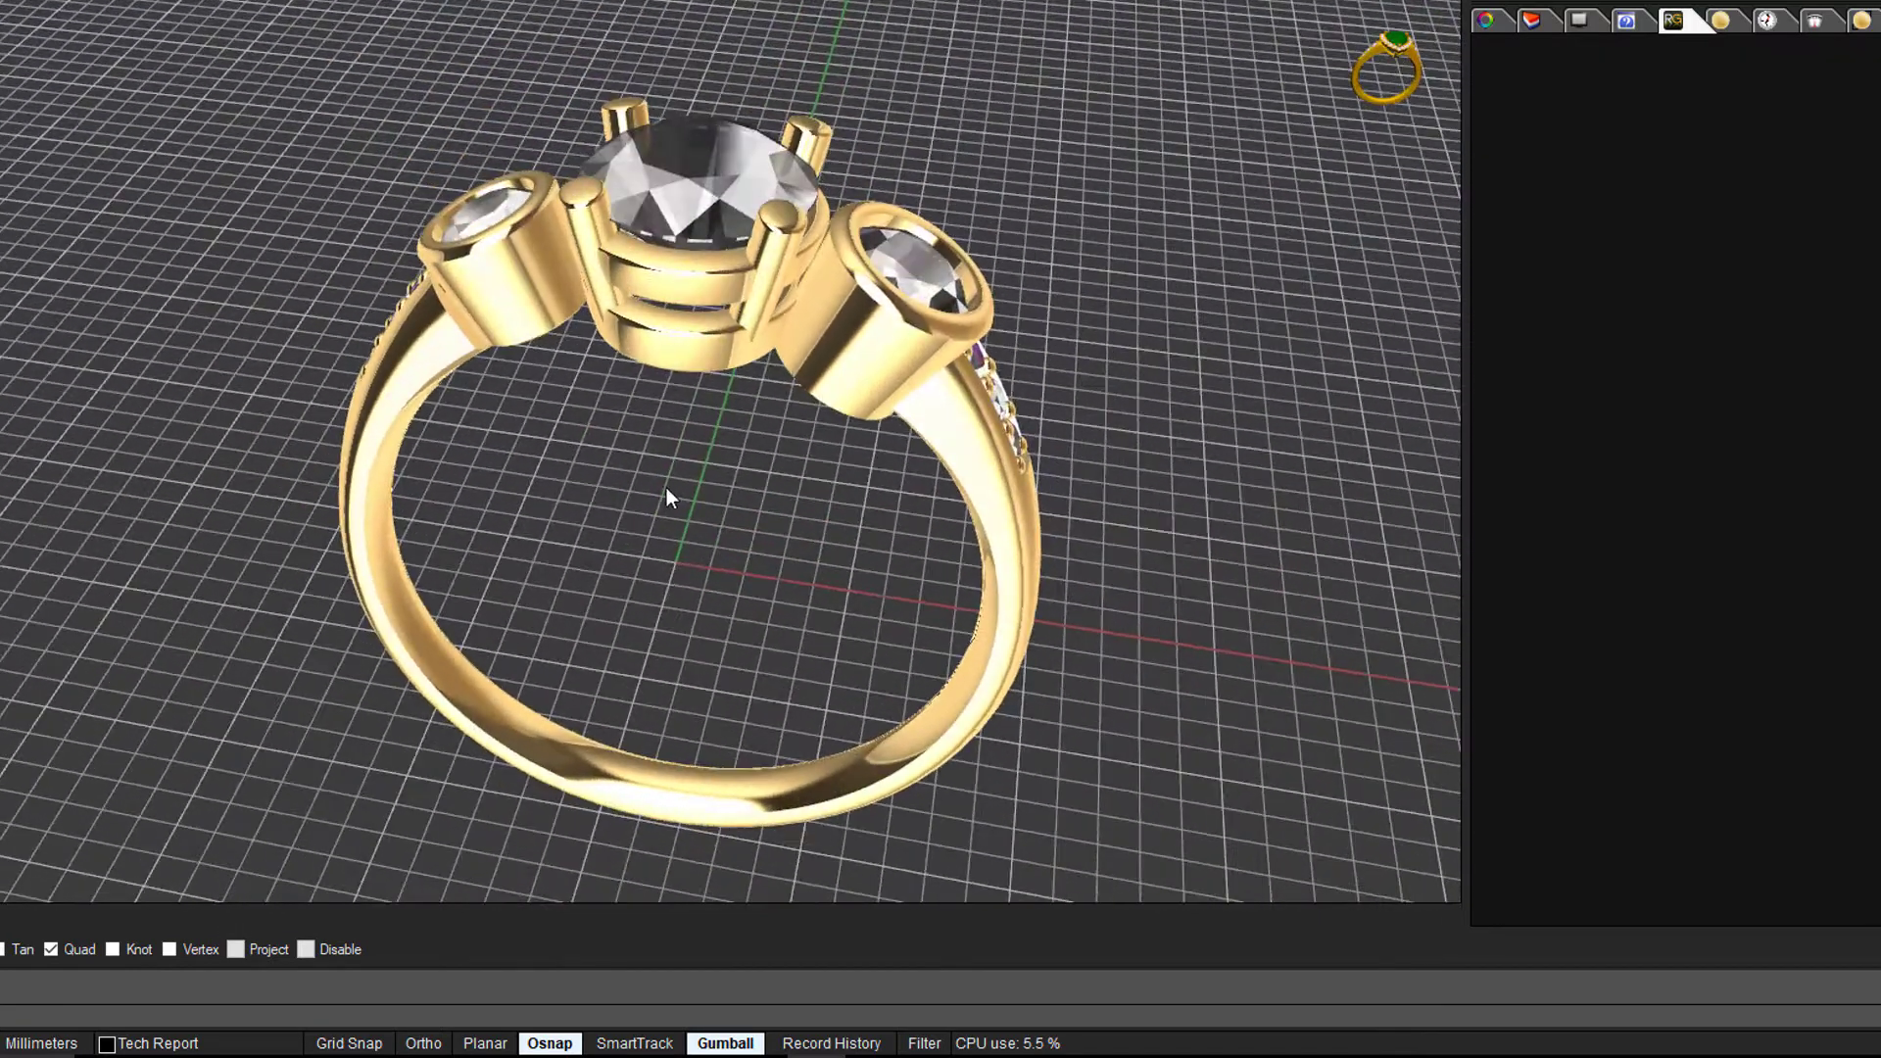
{"action": "left_click", "coordinate": [922, 281]}
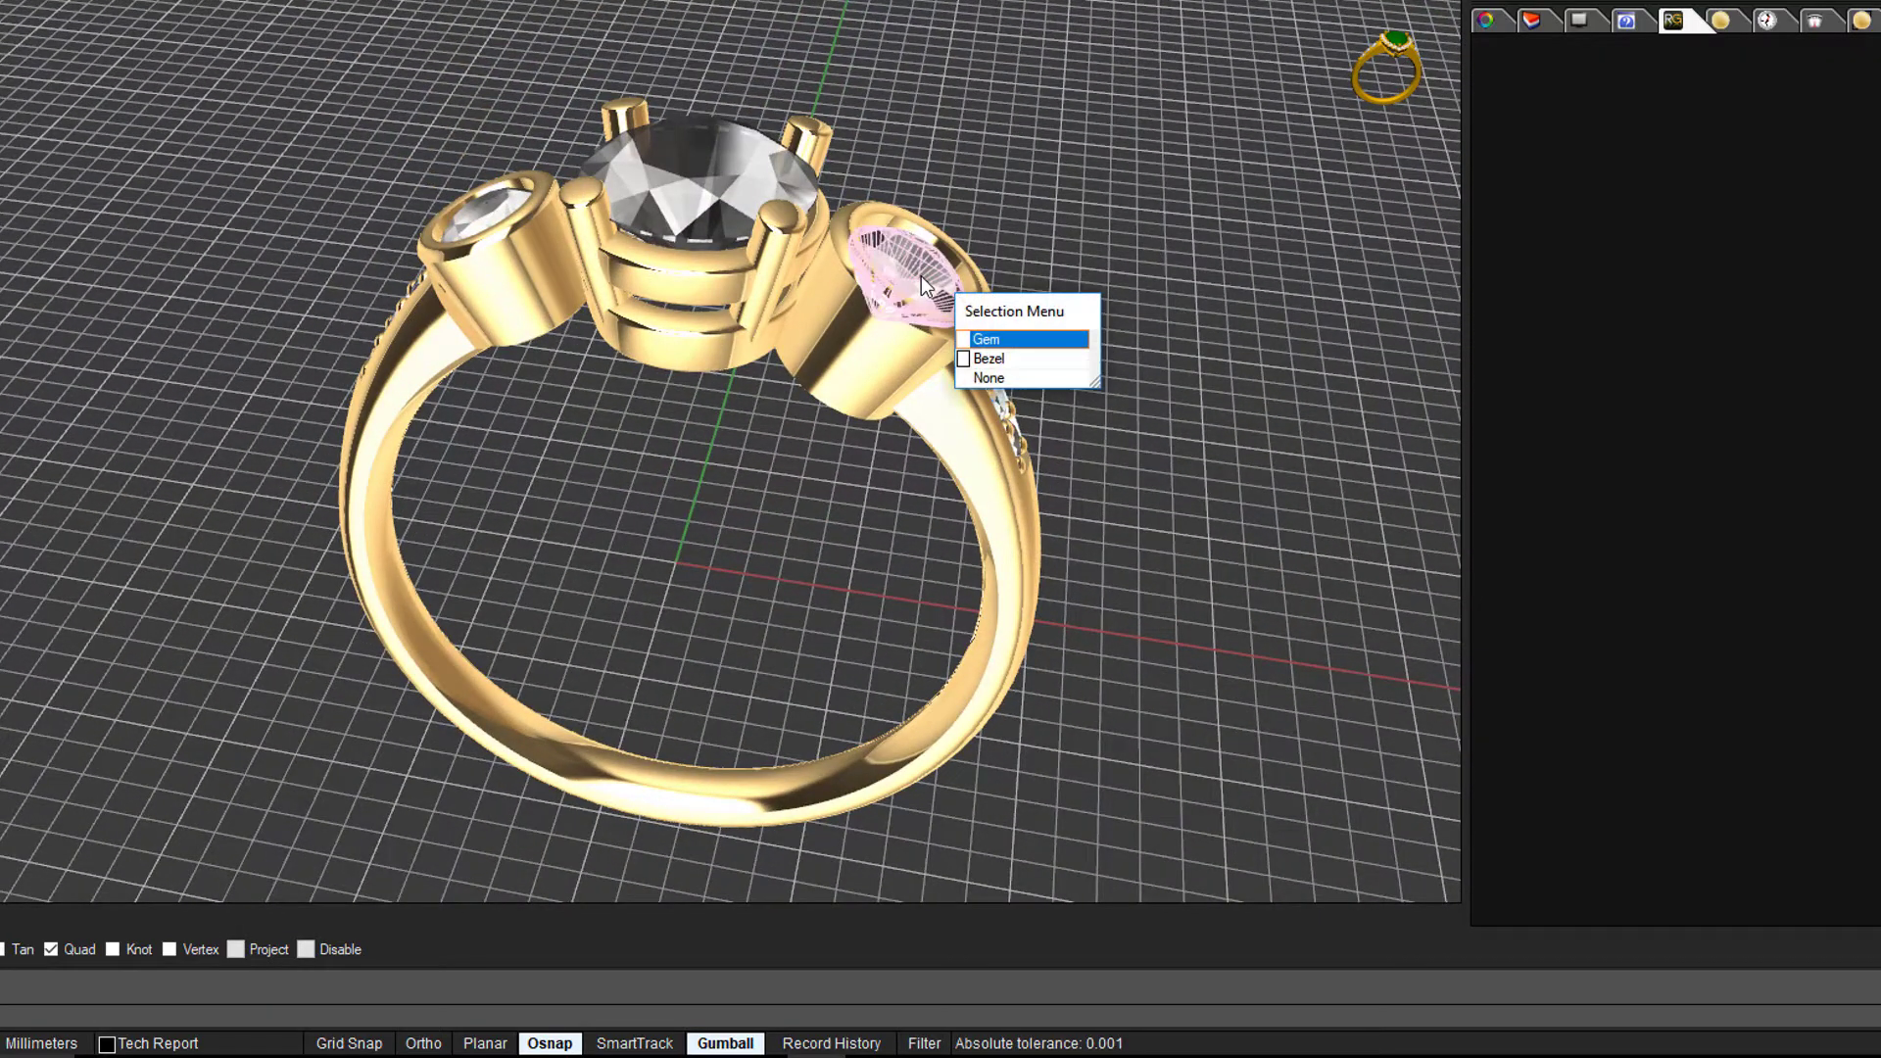
{"action": "left_click", "coordinate": [985, 339]}
{"action": "key", "text": "Delete"}
{"action": "left_click", "coordinate": [902, 329]}
{"action": "key", "text": "Delete"}
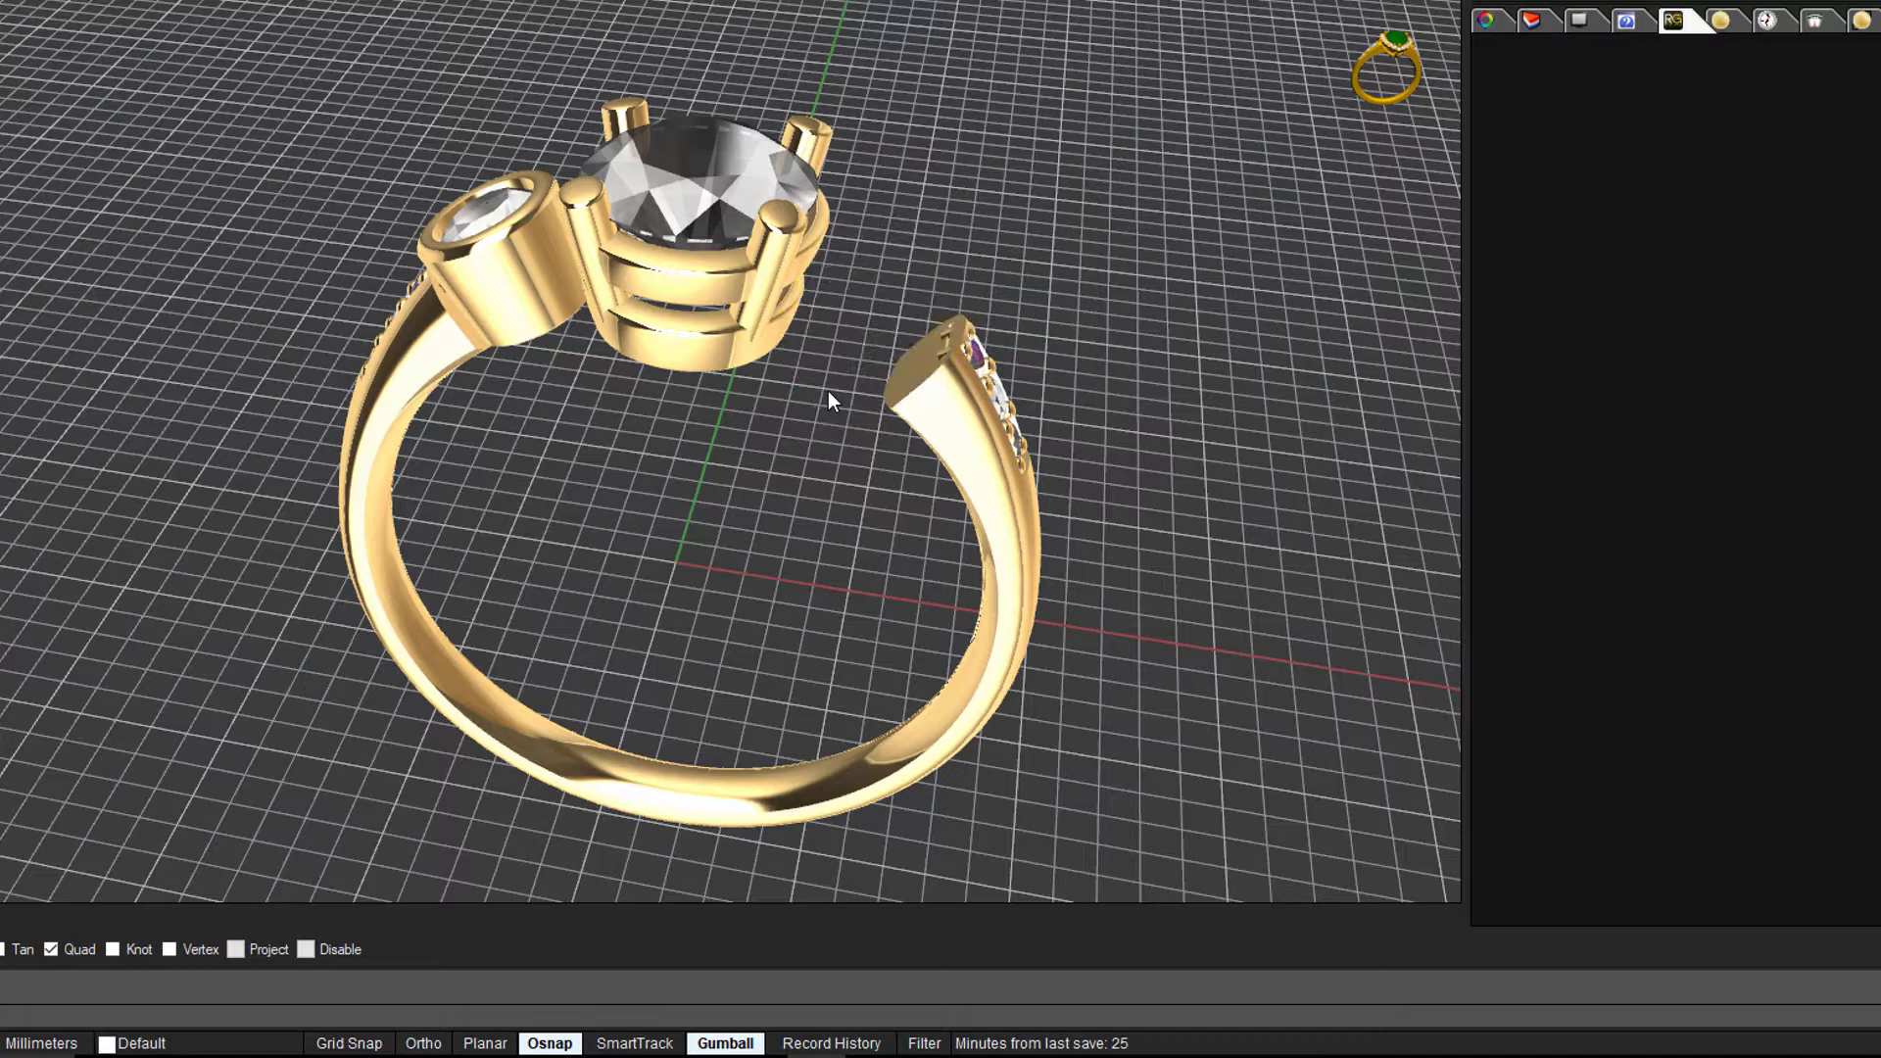
Move the left side gem and its bezel together inward against the center head, rotating them slightly to fit the shank end.
{"action": "right_click_drag", "start_coordinate": [826, 391], "coordinate": [743, 366]}
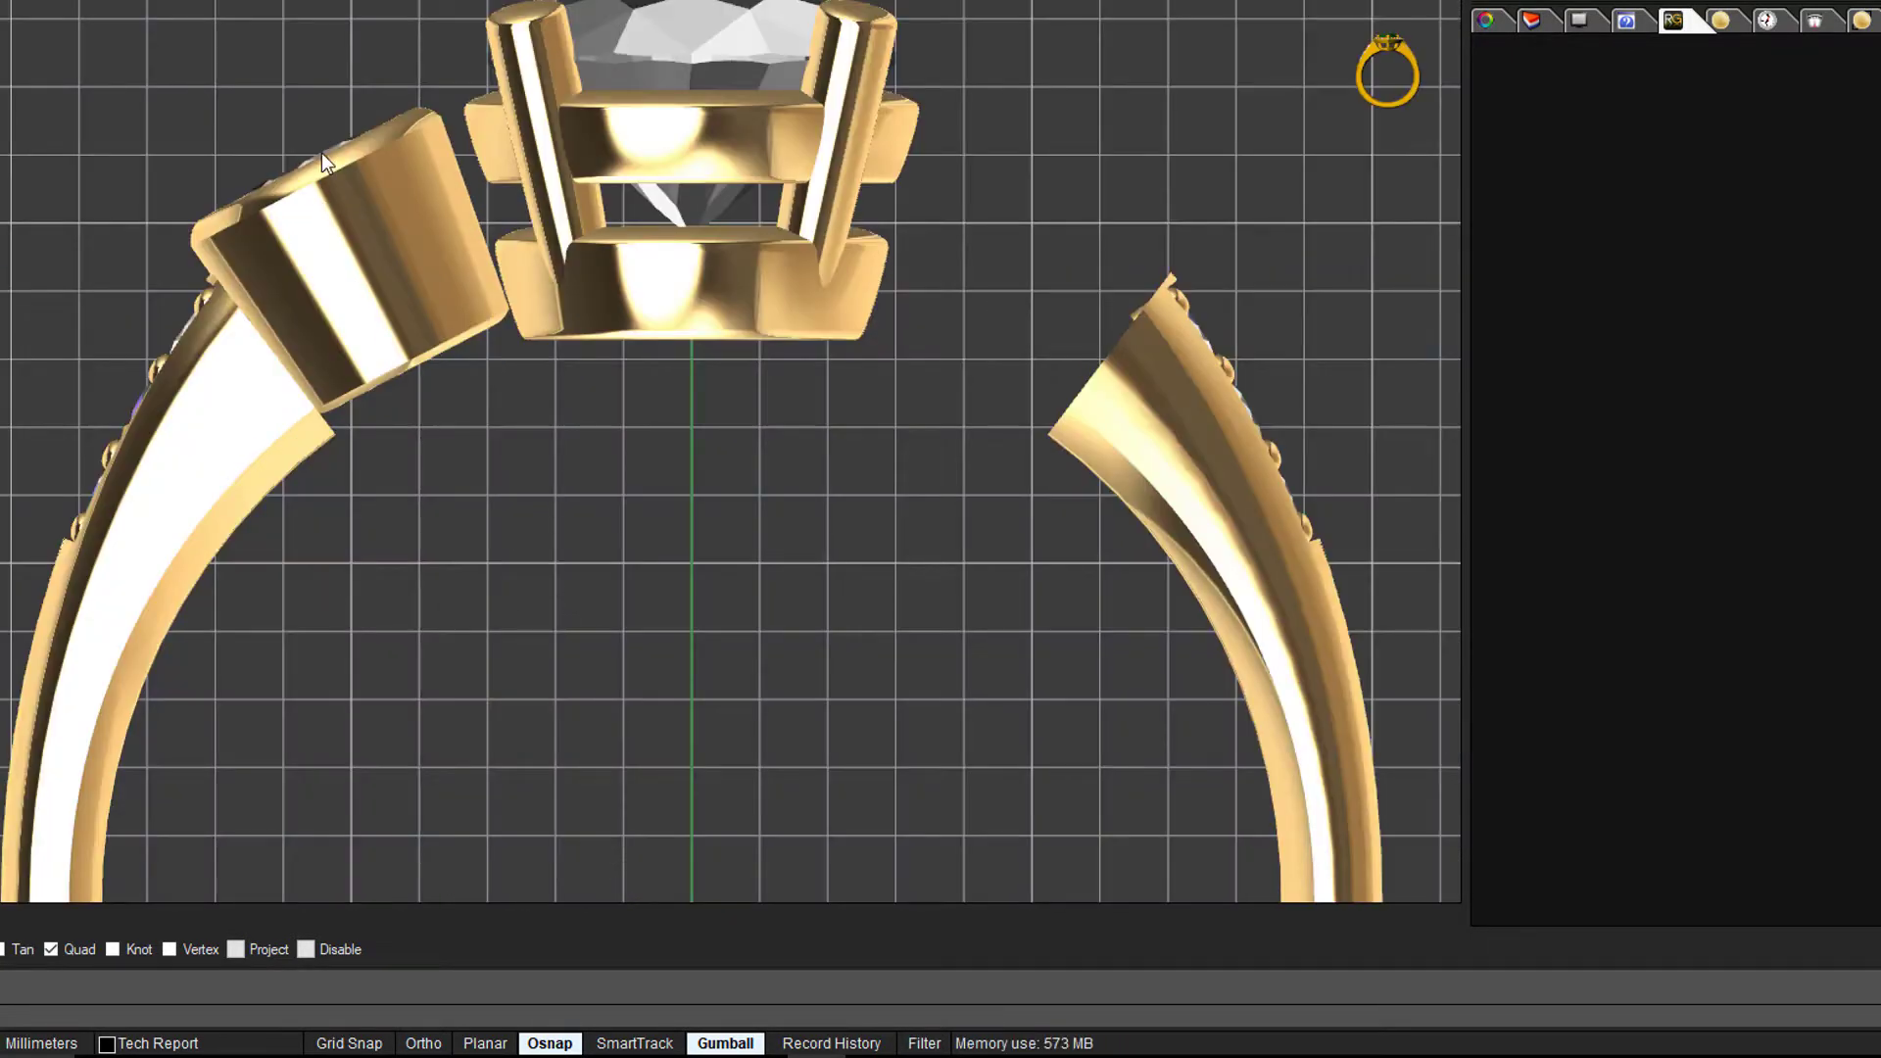
{"action": "left_click", "coordinate": [322, 155]}
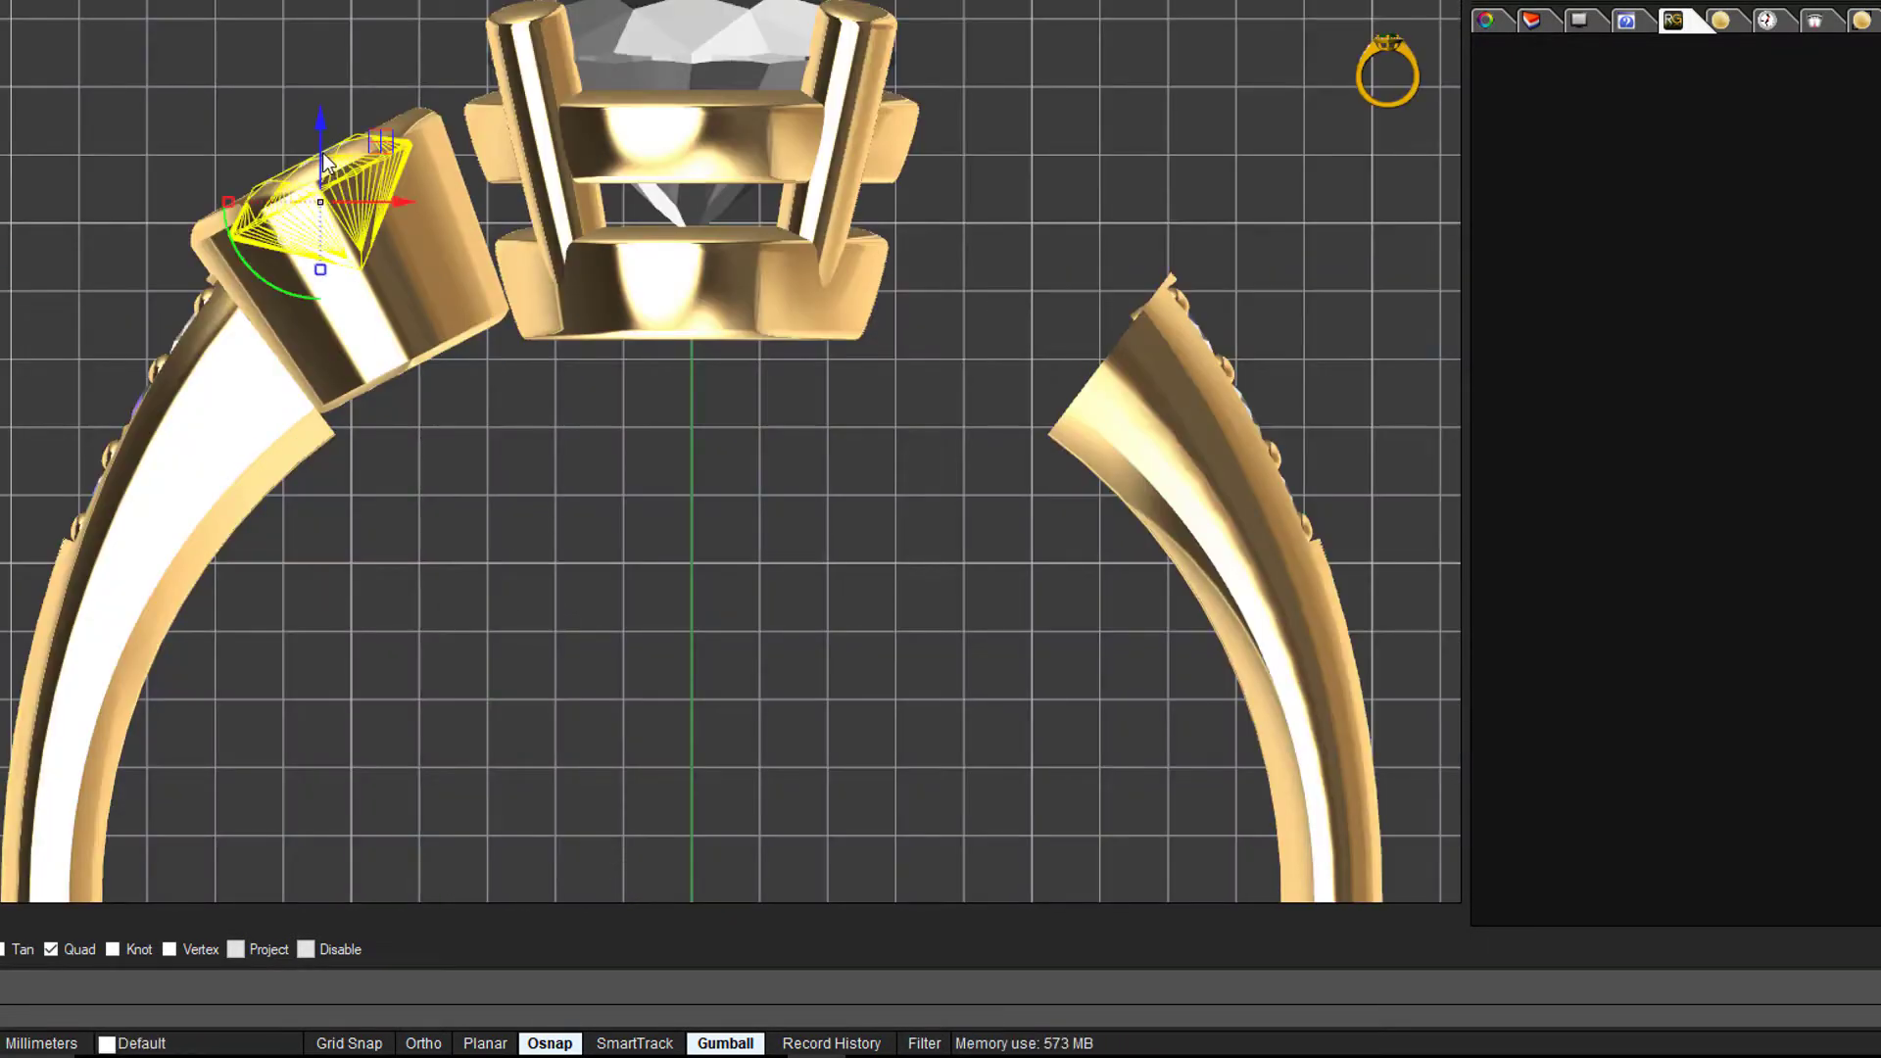
{"action": "left_click", "coordinate": [424, 243], "text": "shift"}
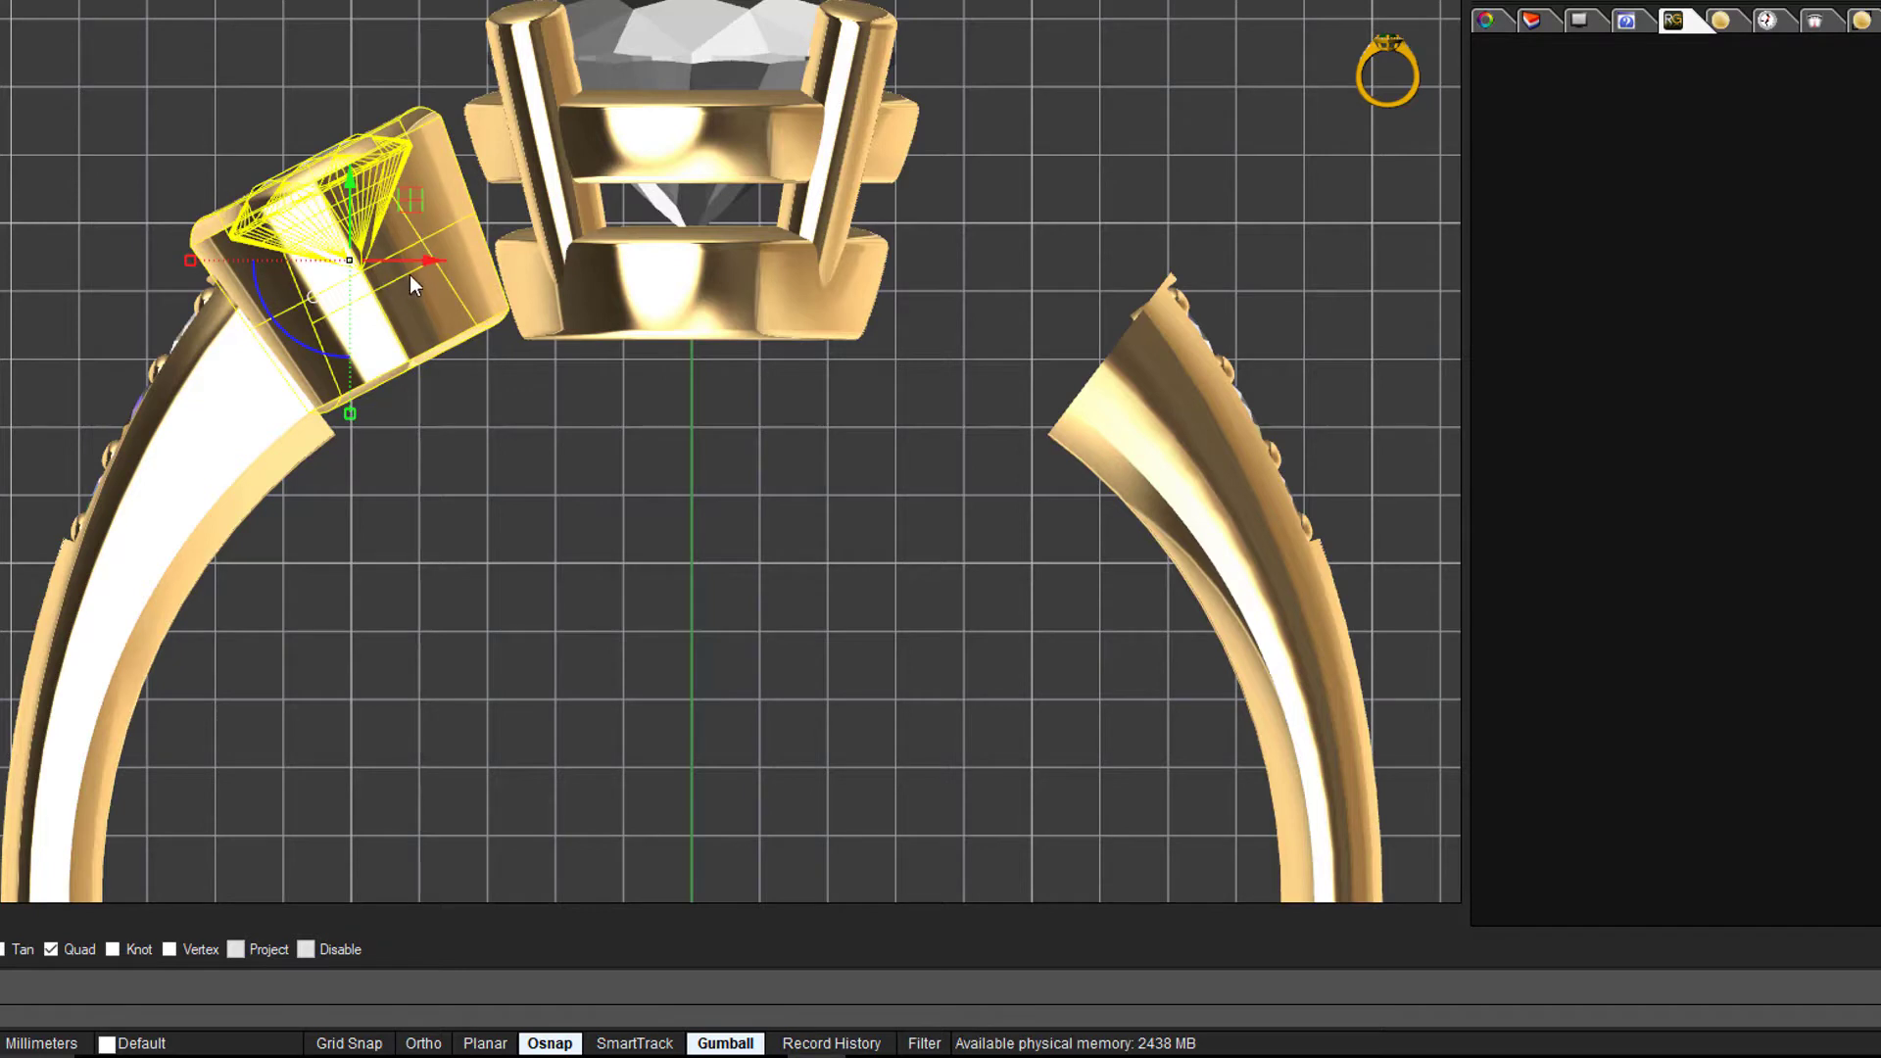
{"action": "left_click_drag", "start_coordinate": [431, 259], "coordinate": [442, 260]}
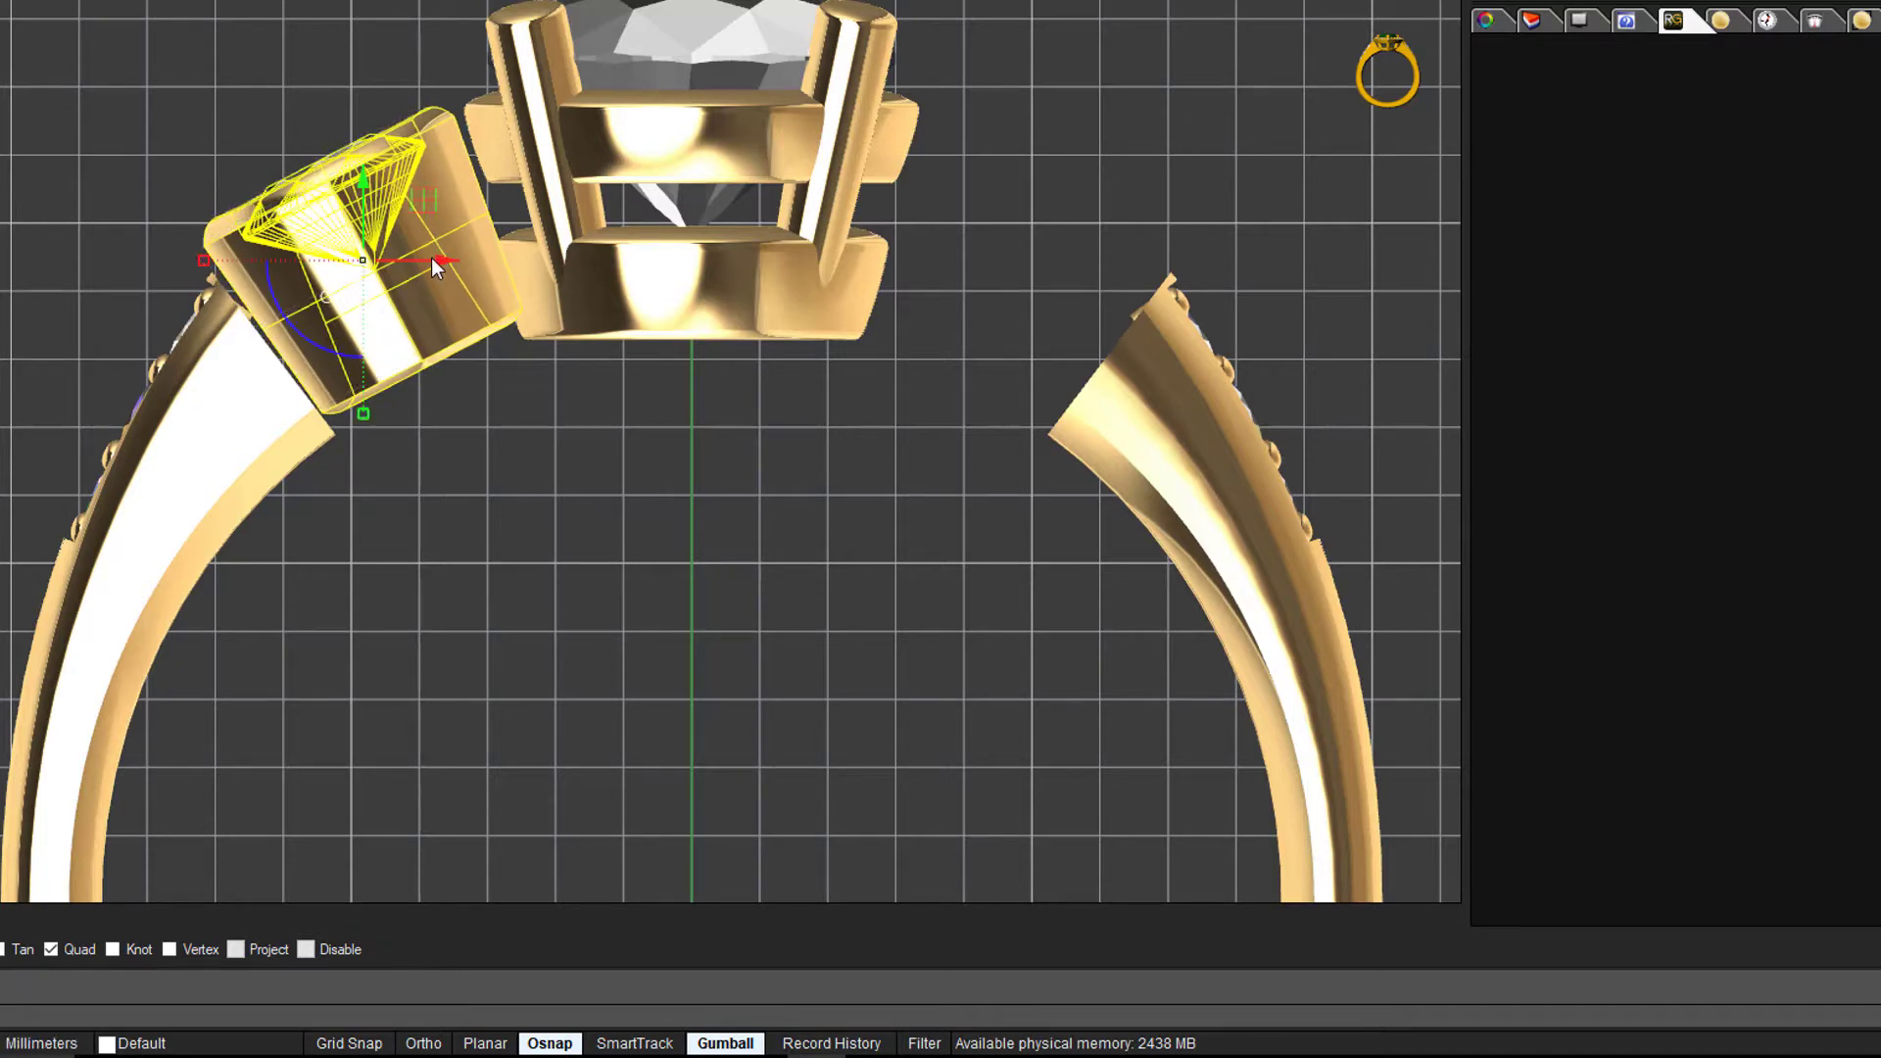
{"action": "left_click_drag", "start_coordinate": [362, 191], "coordinate": [378, 209]}
{"action": "left_click_drag", "start_coordinate": [309, 359], "coordinate": [302, 355]}
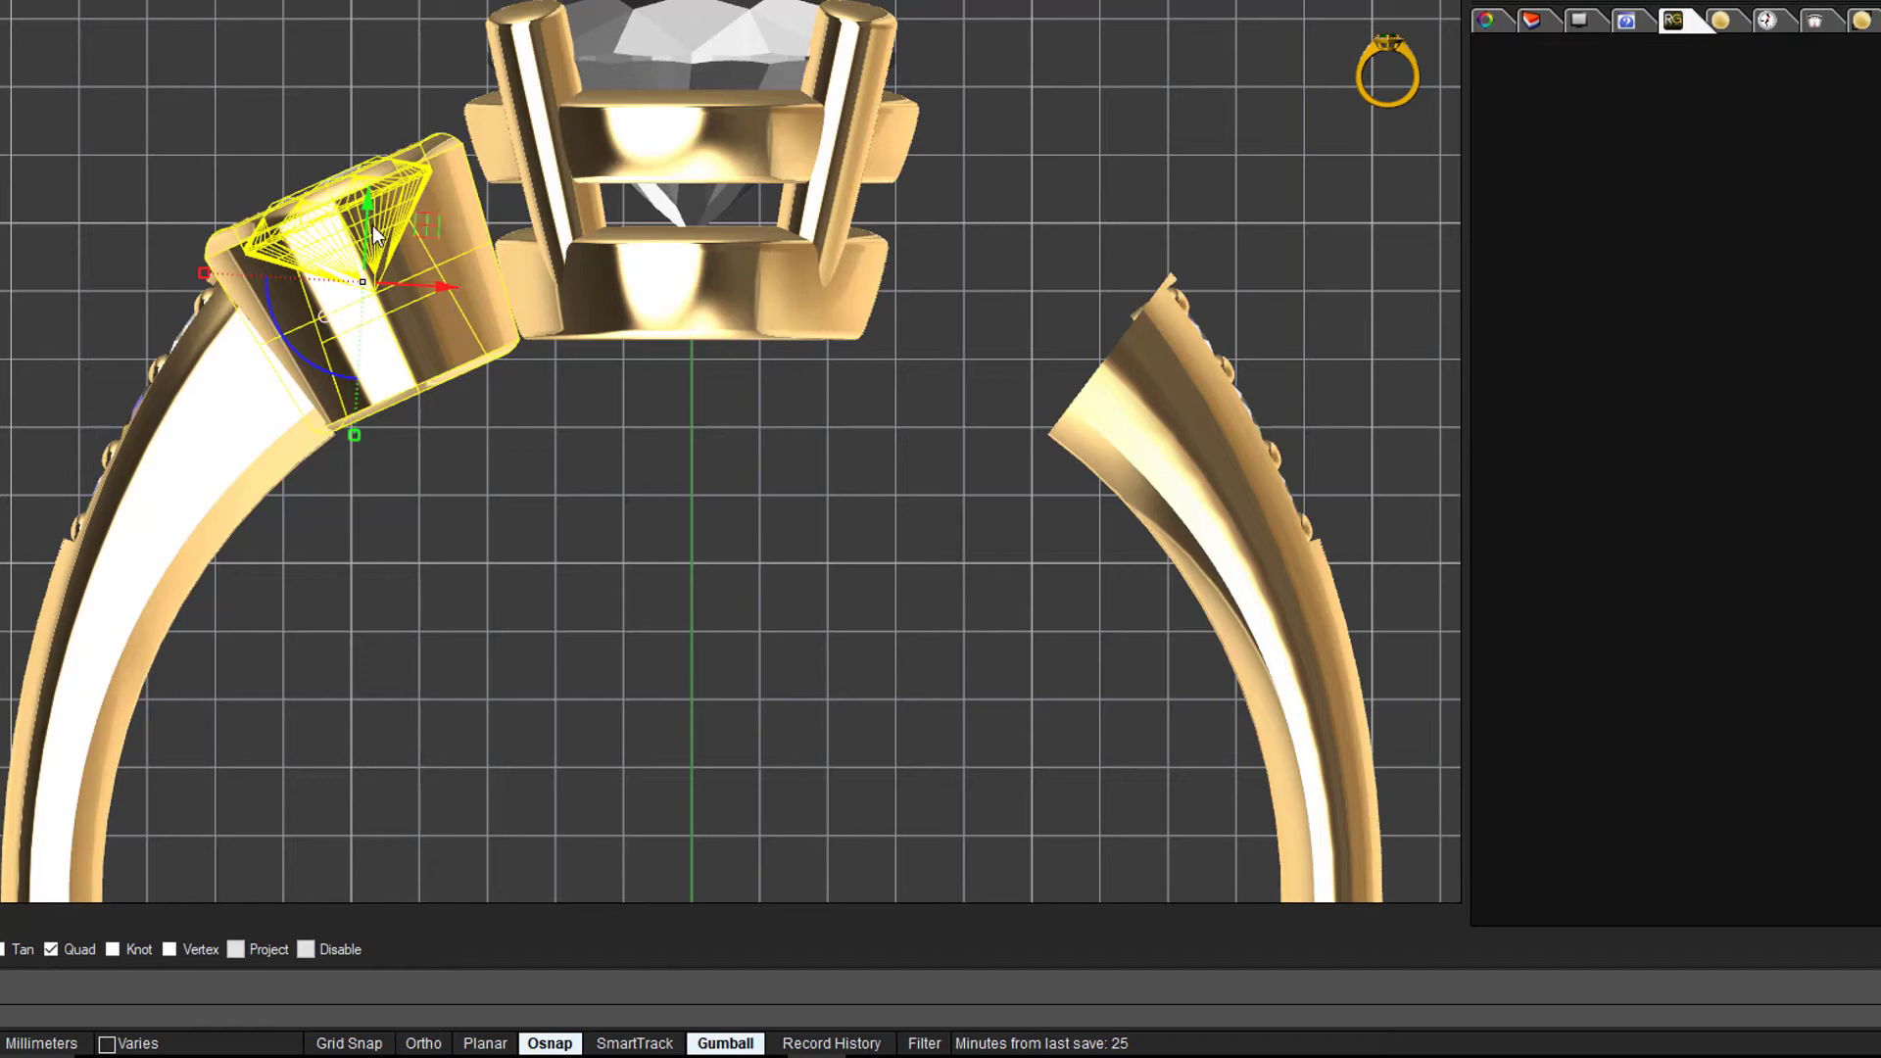
{"action": "mouse_move", "coordinate": [374, 206]}
{"action": "left_mouse_down"}
{"action": "mouse_move", "coordinate": [380, 186]}
{"action": "mouse_move", "coordinate": [392, 208]}
{"action": "left_mouse_up"}
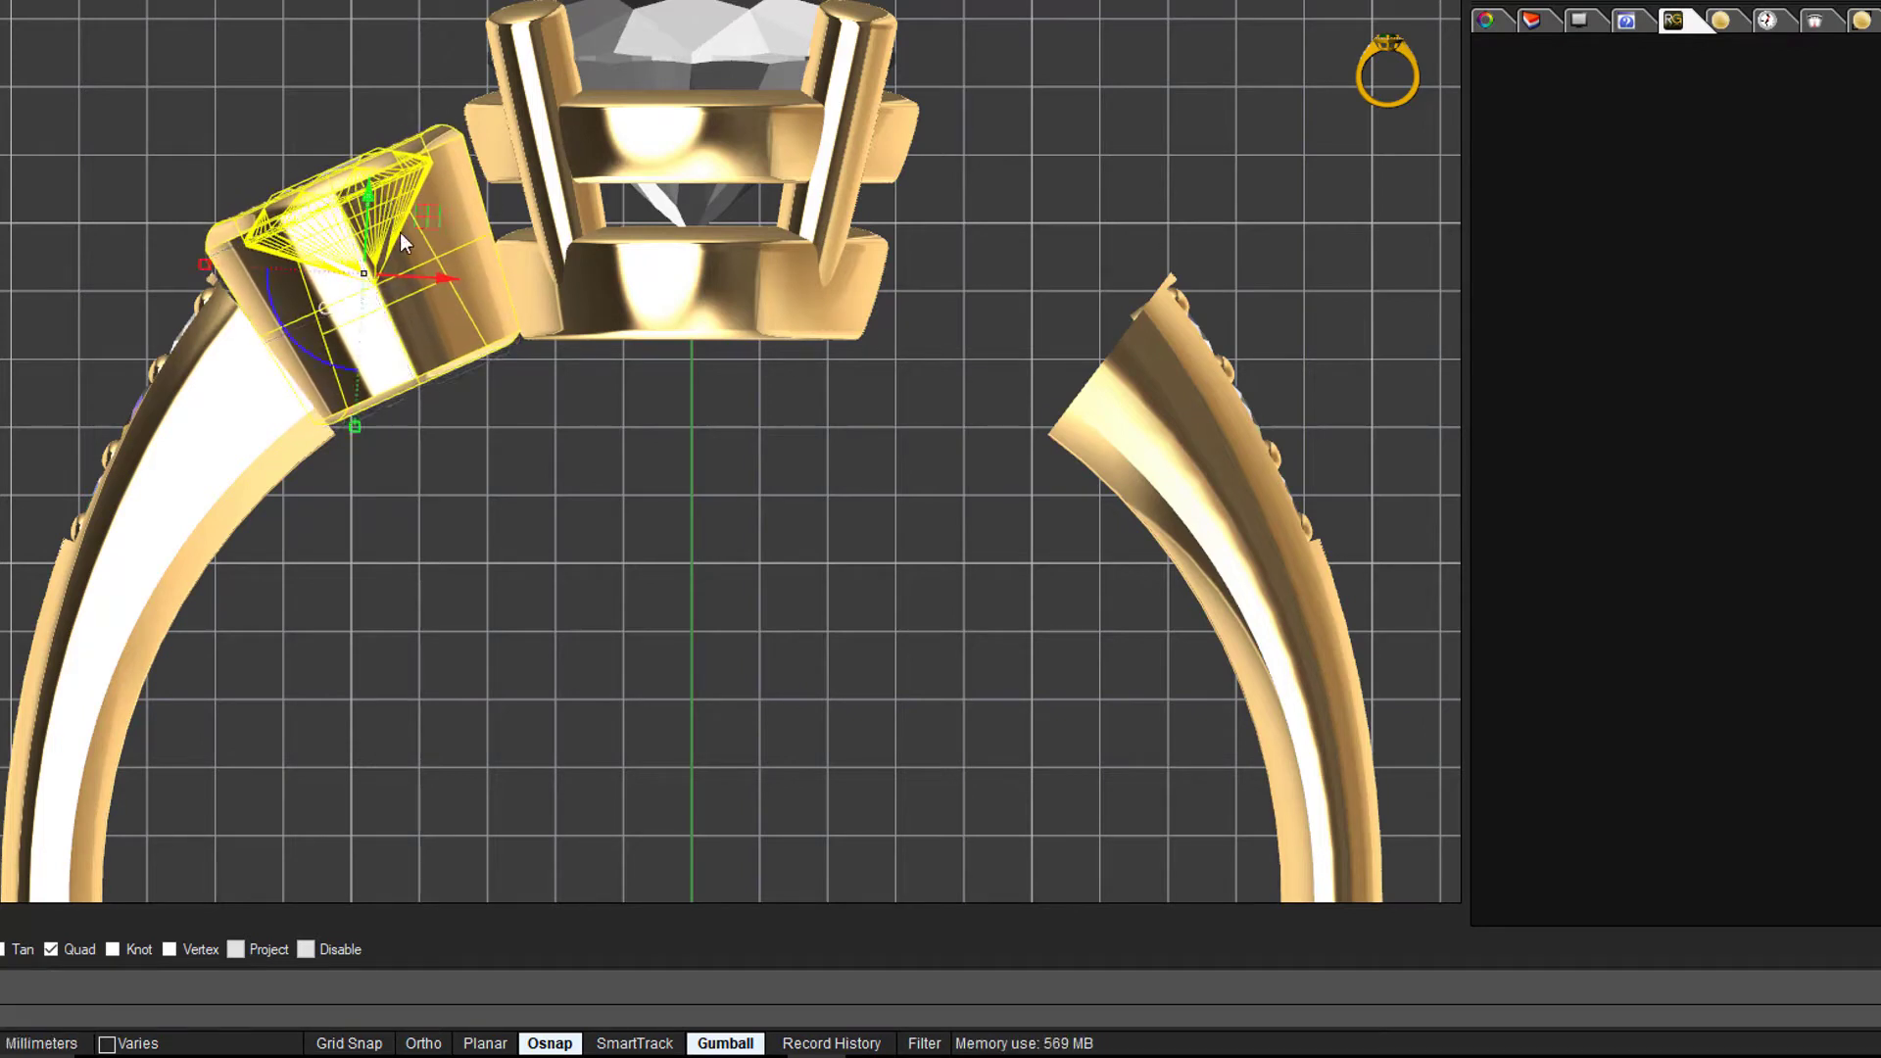
{"action": "left_click_drag", "start_coordinate": [433, 279], "coordinate": [443, 272]}
{"action": "left_click_drag", "start_coordinate": [379, 198], "coordinate": [379, 196]}
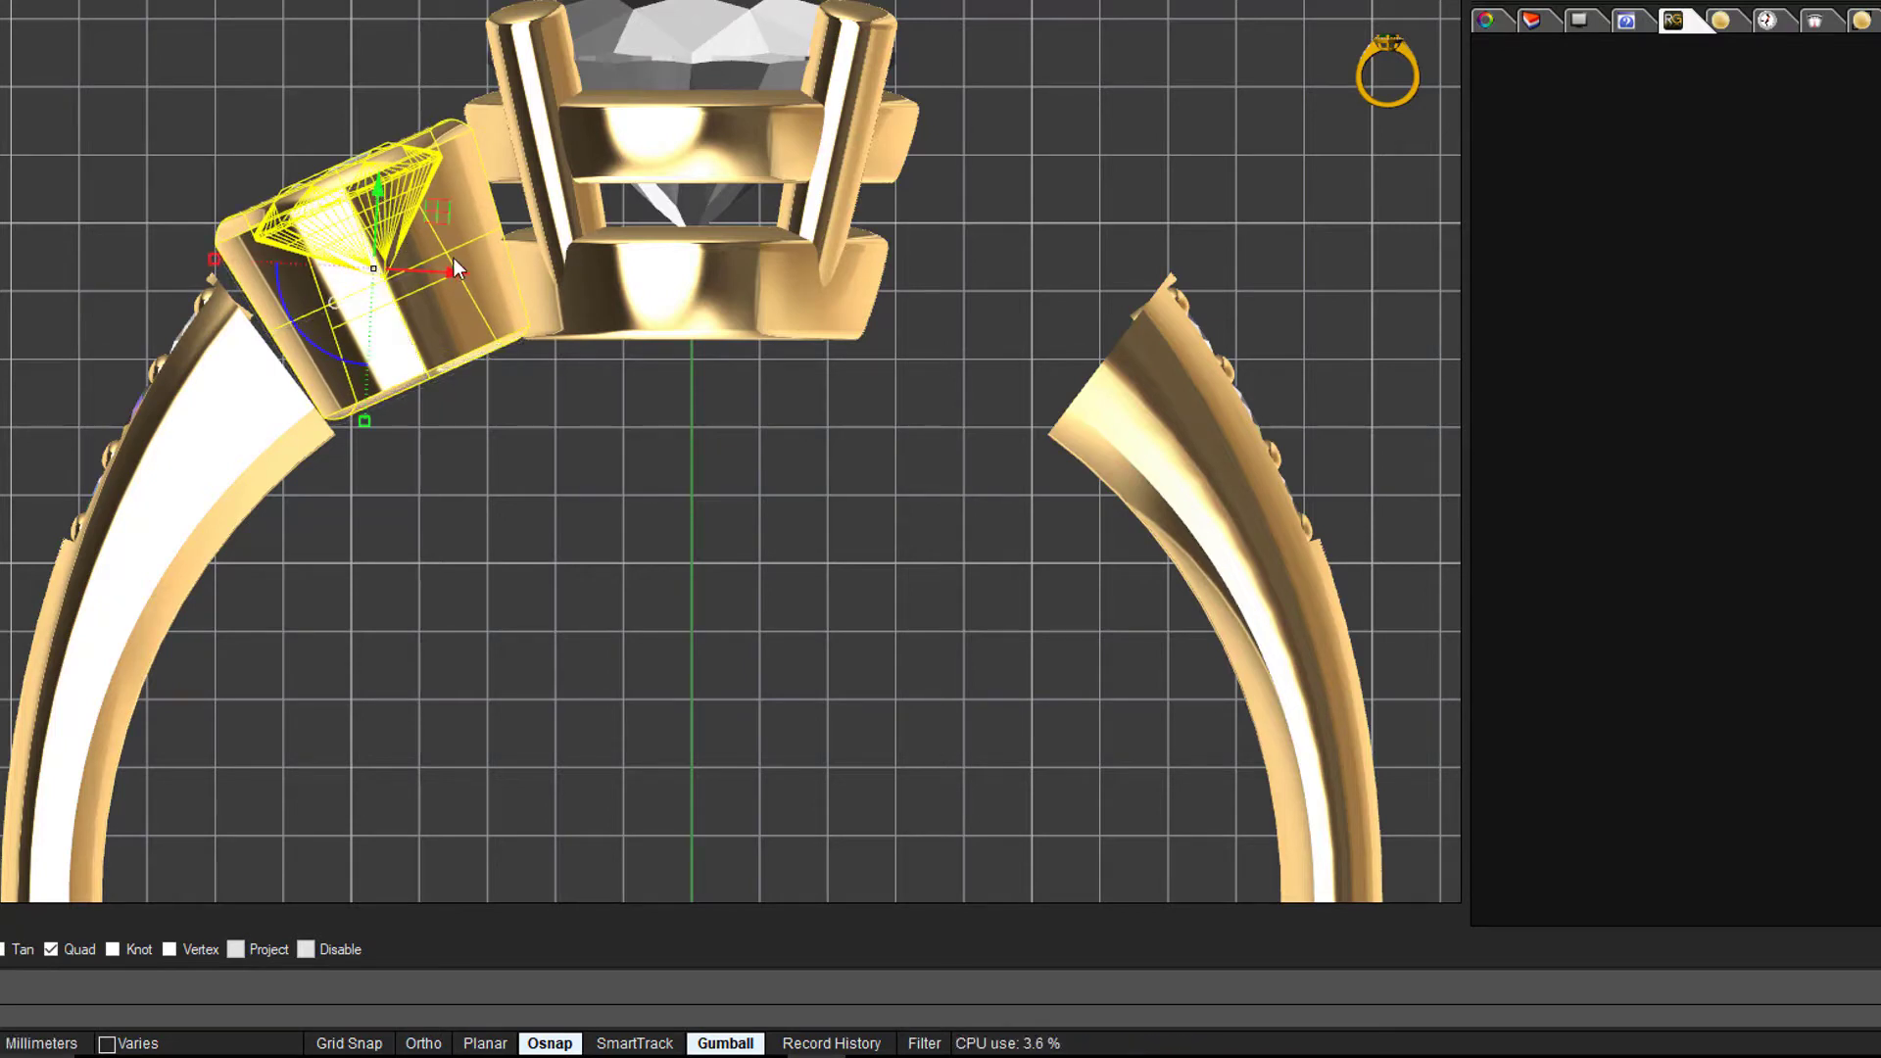
{"action": "left_click", "coordinate": [128, 204]}
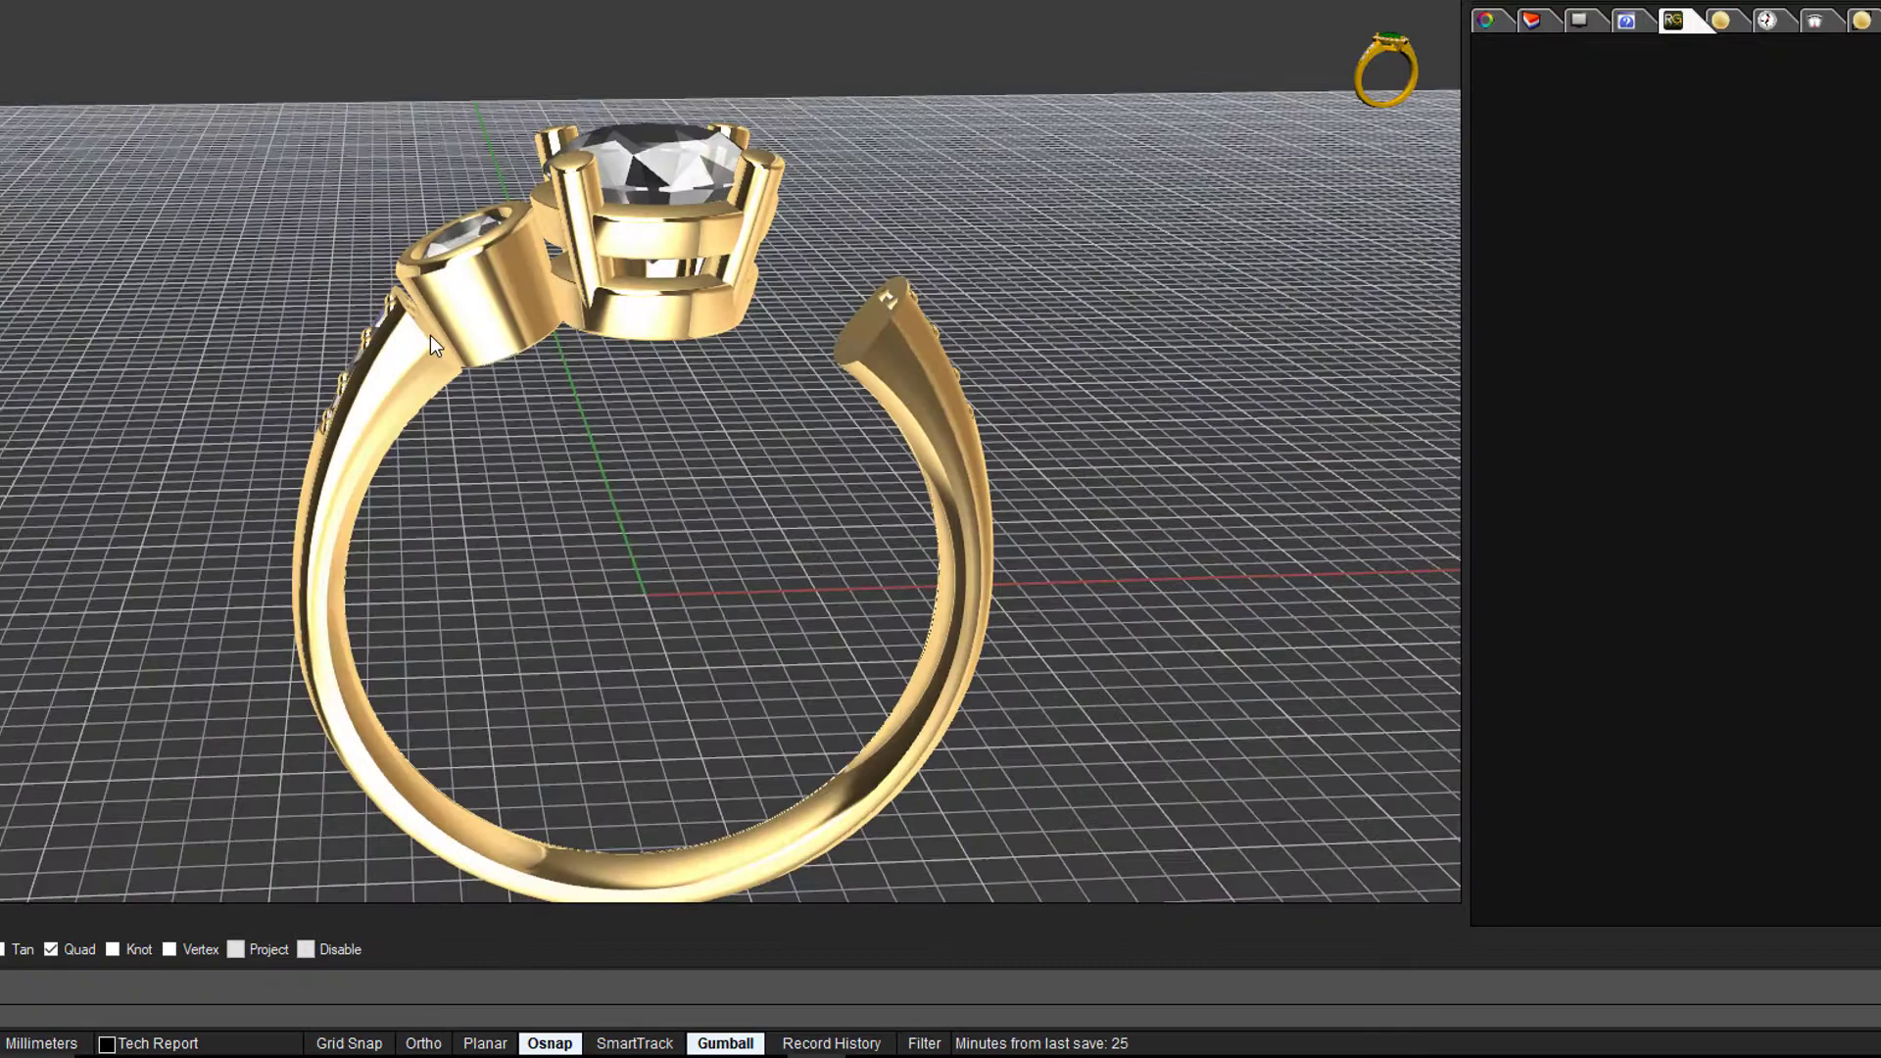
Inspect the joint between the left bezel and the shank, and open the shank for parametric editing.
{"action": "scroll", "coordinate": [431, 343], "scroll_direction": "up", "scroll_amount": 5}
{"action": "right_click_drag", "start_coordinate": [410, 398], "coordinate": [571, 428]}
{"action": "right_click_drag", "start_coordinate": [295, 343], "coordinate": [279, 360]}
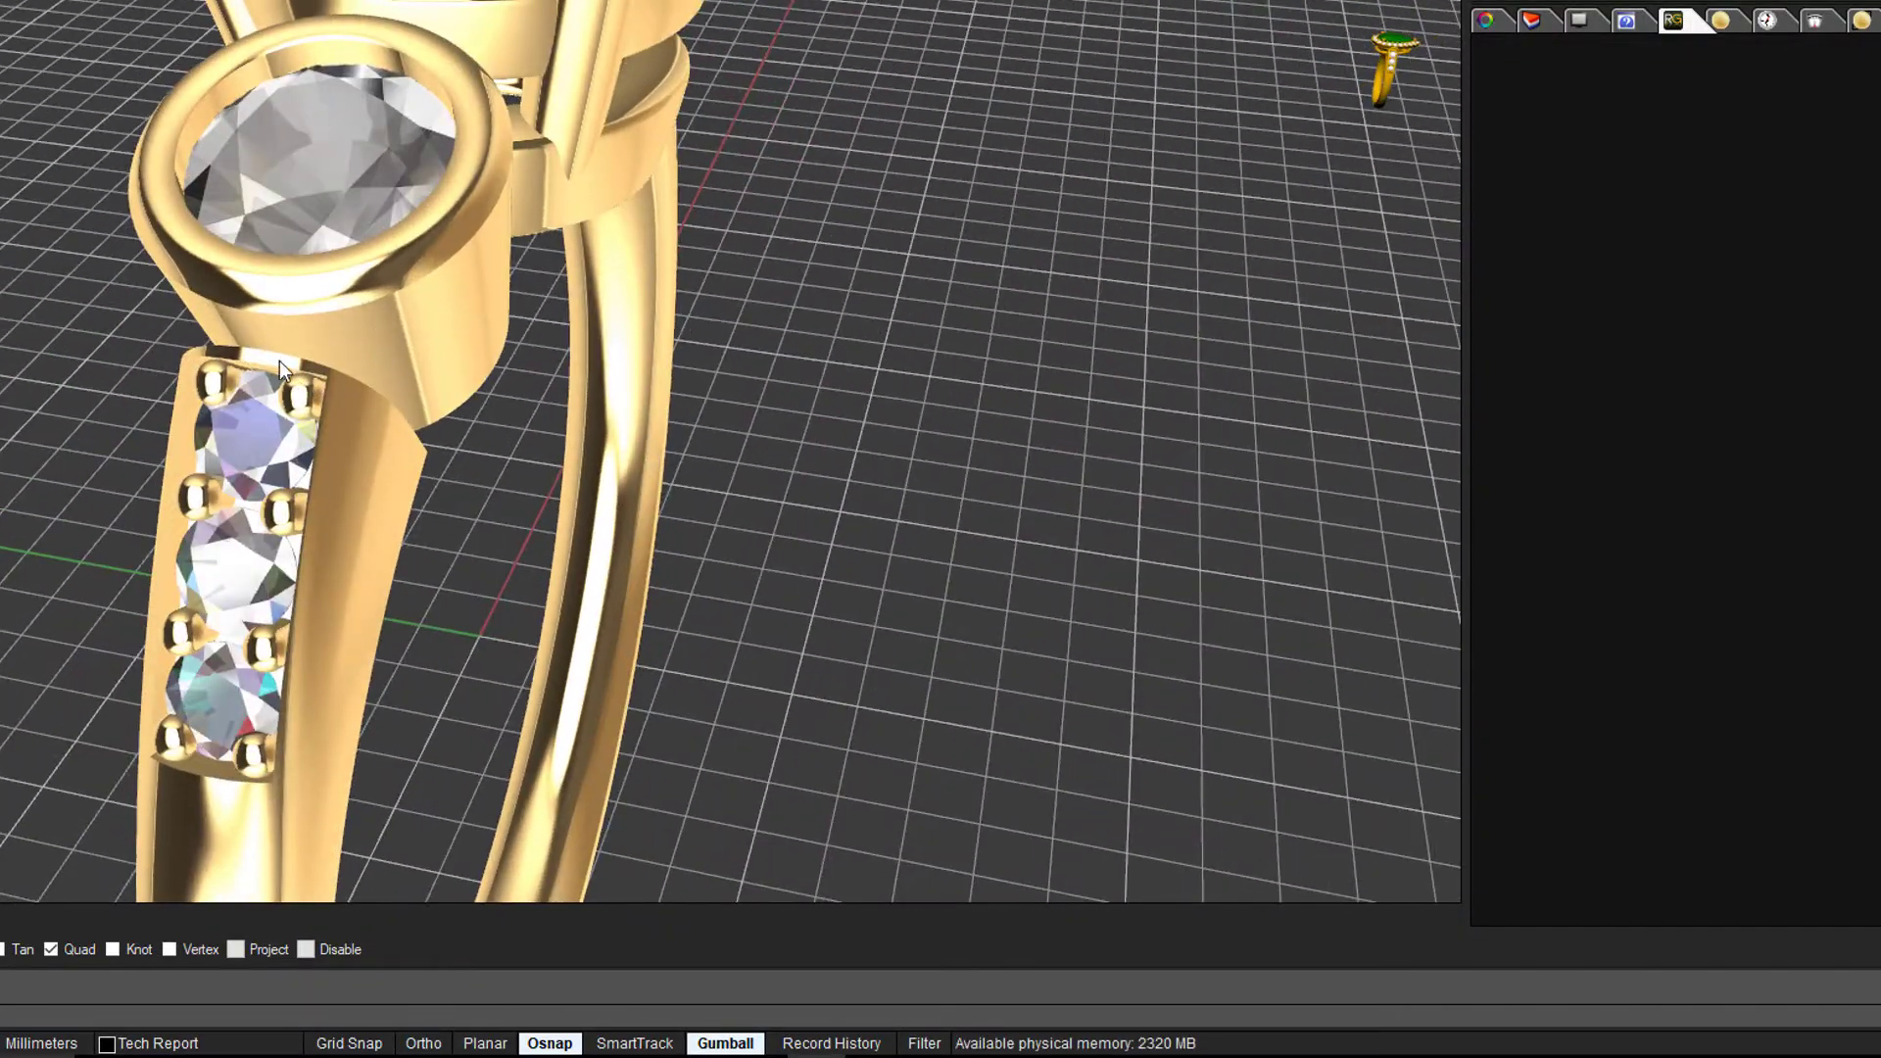
{"action": "right_click_drag", "start_coordinate": [515, 476], "coordinate": [578, 437]}
{"action": "scroll", "coordinate": [401, 441], "scroll_direction": "down", "scroll_amount": 4}
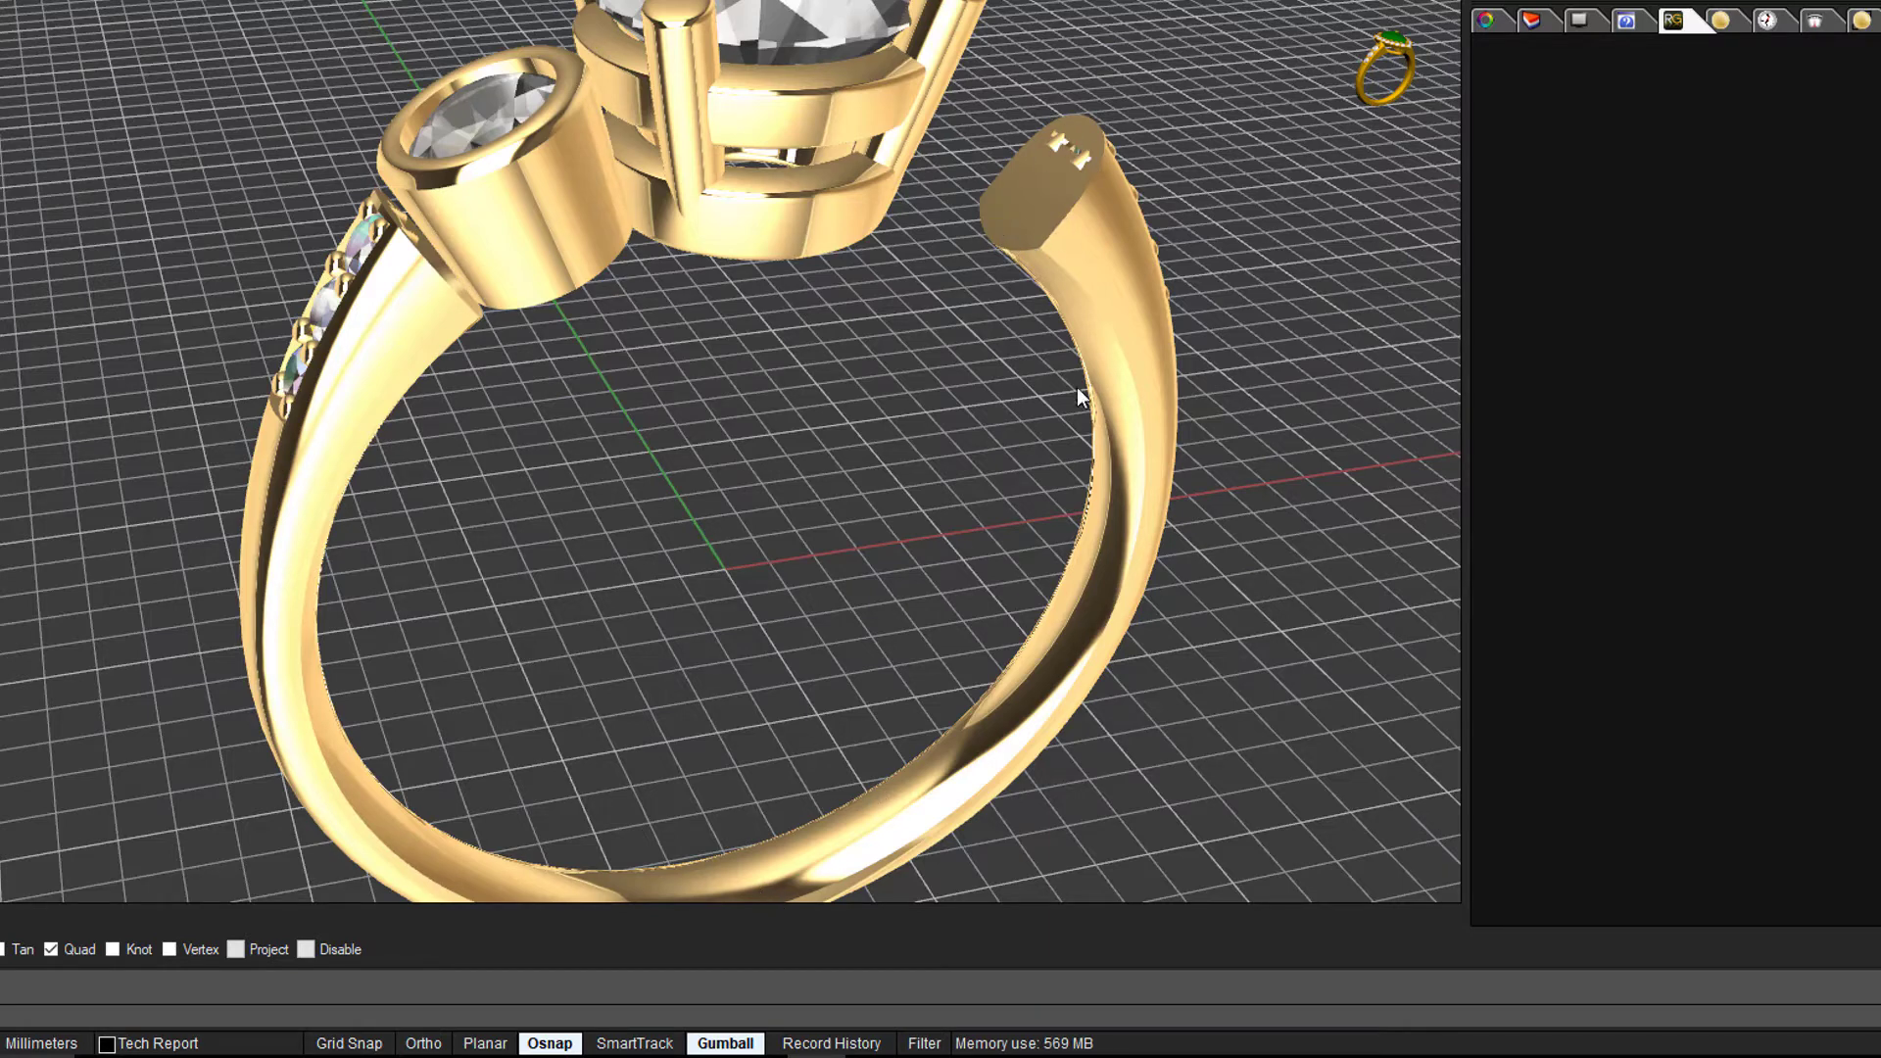
{"action": "left_click", "coordinate": [345, 424]}
{"action": "middle_click", "coordinate": [345, 422]}
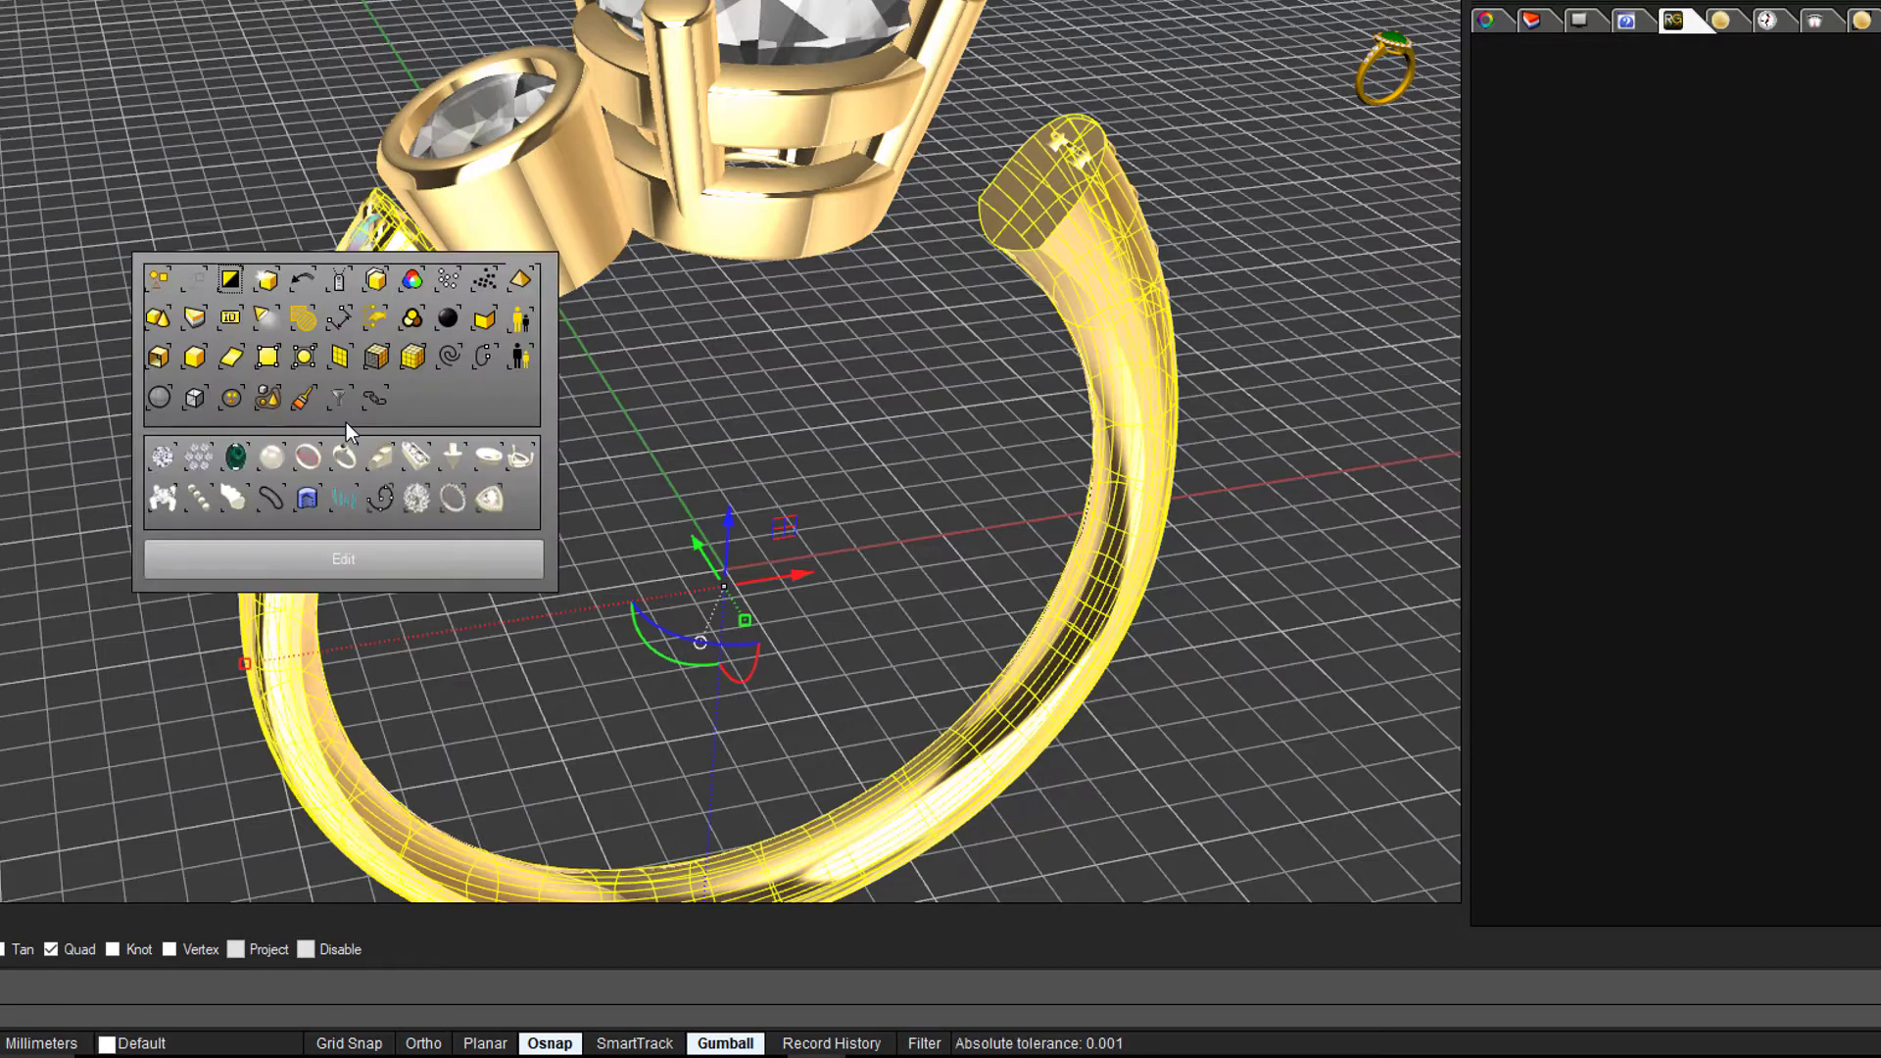
{"action": "left_click", "coordinate": [417, 565]}
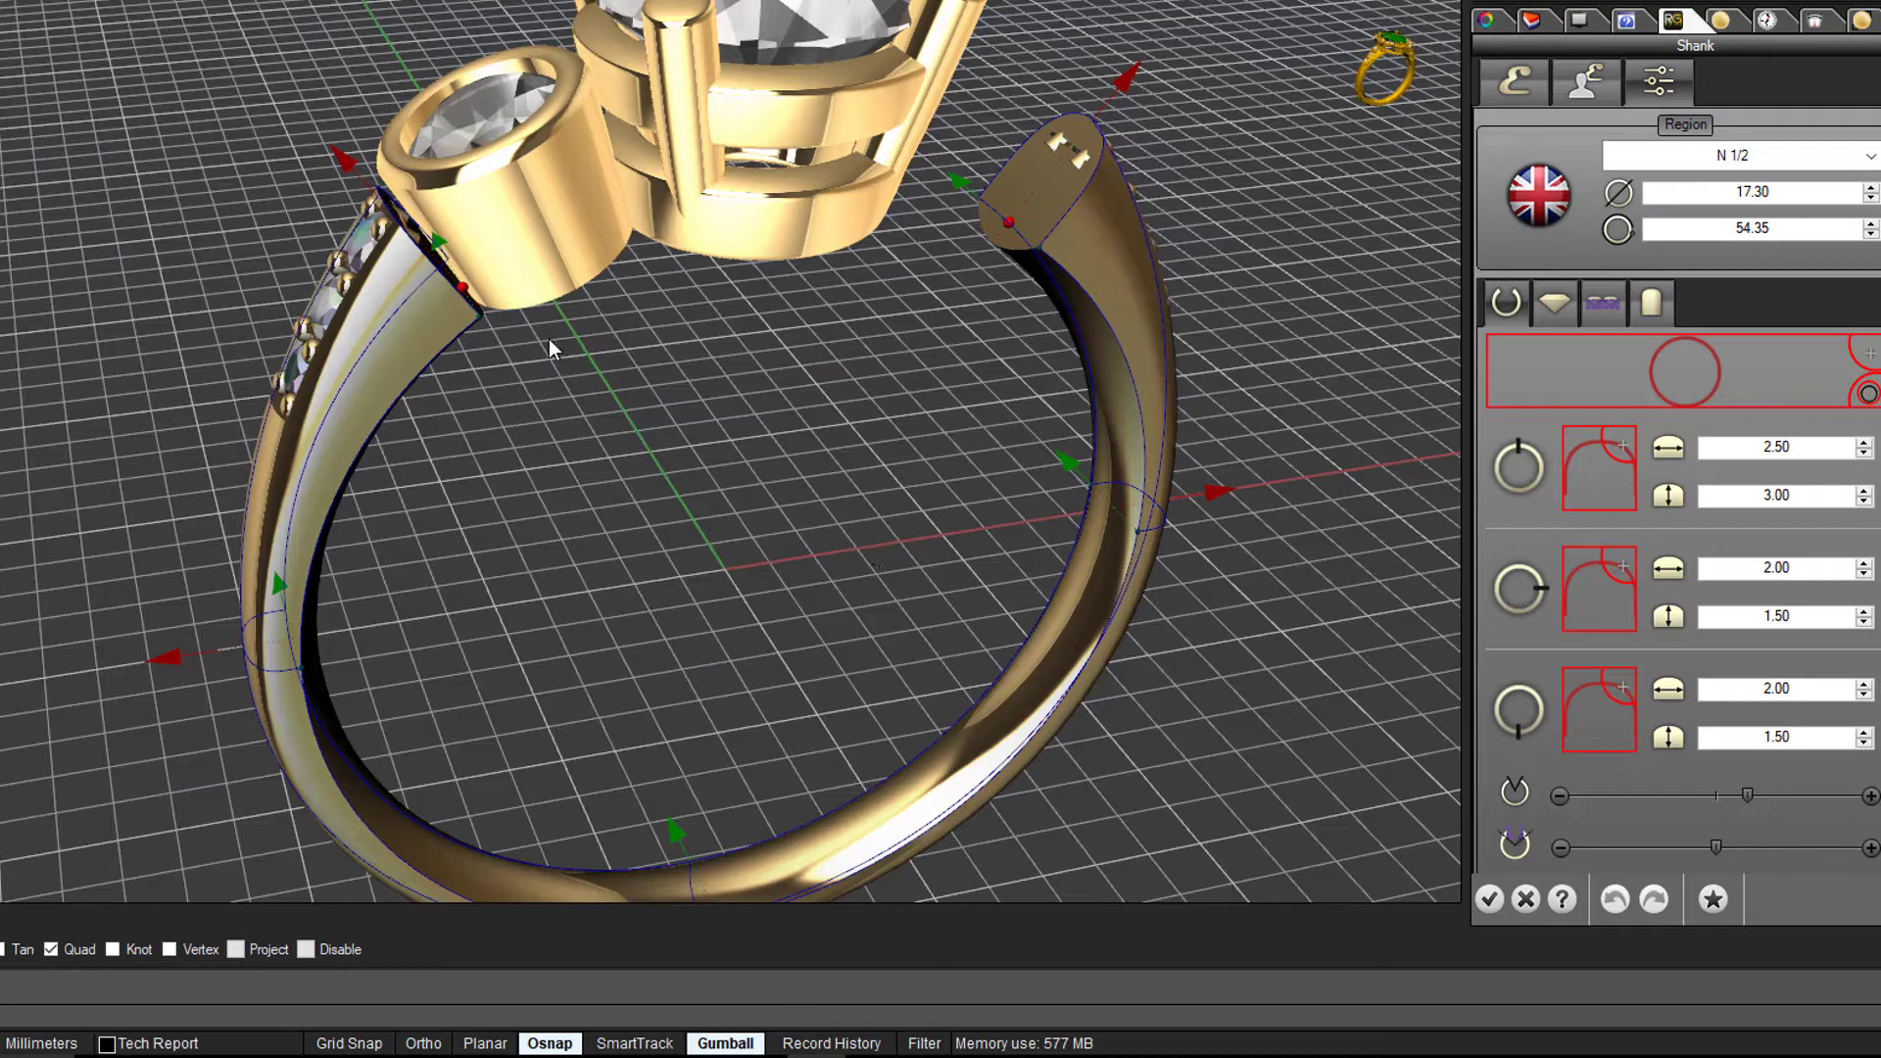
Extend the open ends of the shank so the left end reaches into the repositioned bezel.
{"action": "right_click_drag", "start_coordinate": [679, 380], "coordinate": [666, 341]}
{"action": "scroll", "coordinate": [543, 310], "scroll_direction": "up", "scroll_amount": 5}
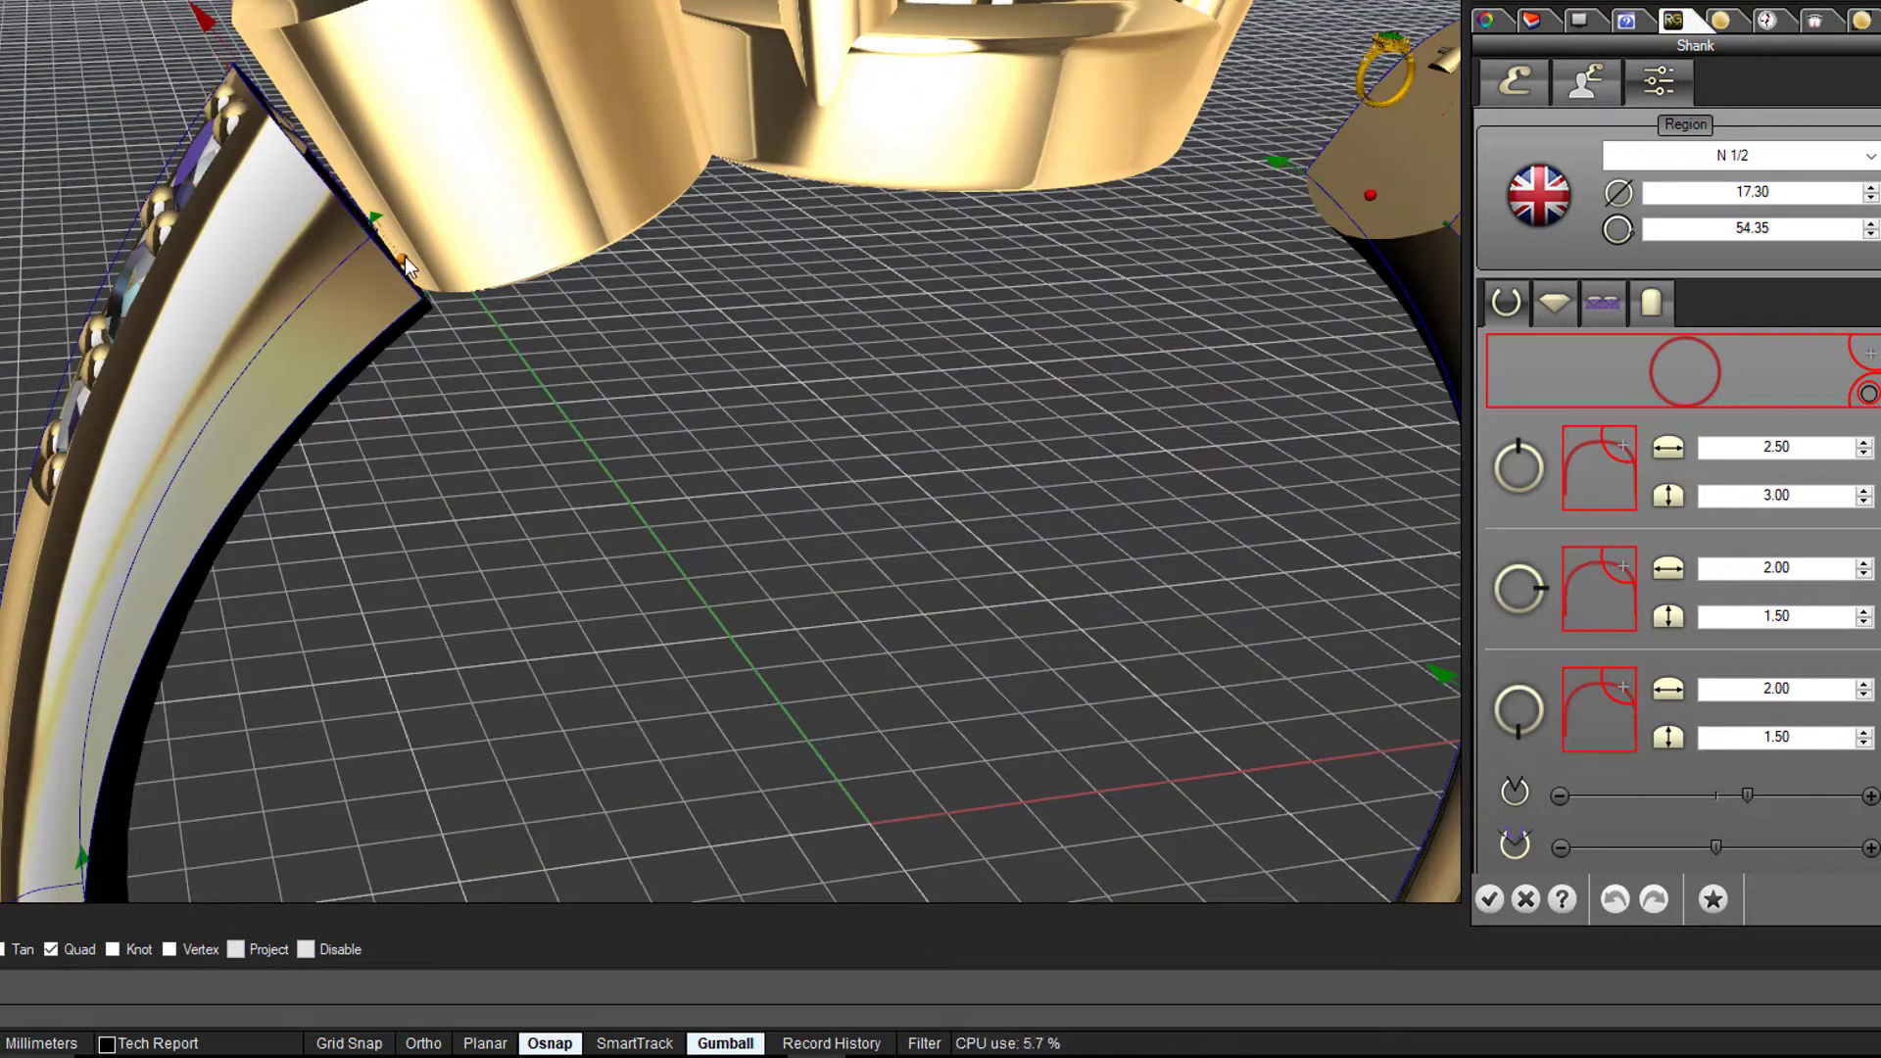
{"action": "left_click_drag", "start_coordinate": [396, 281], "coordinate": [440, 249]}
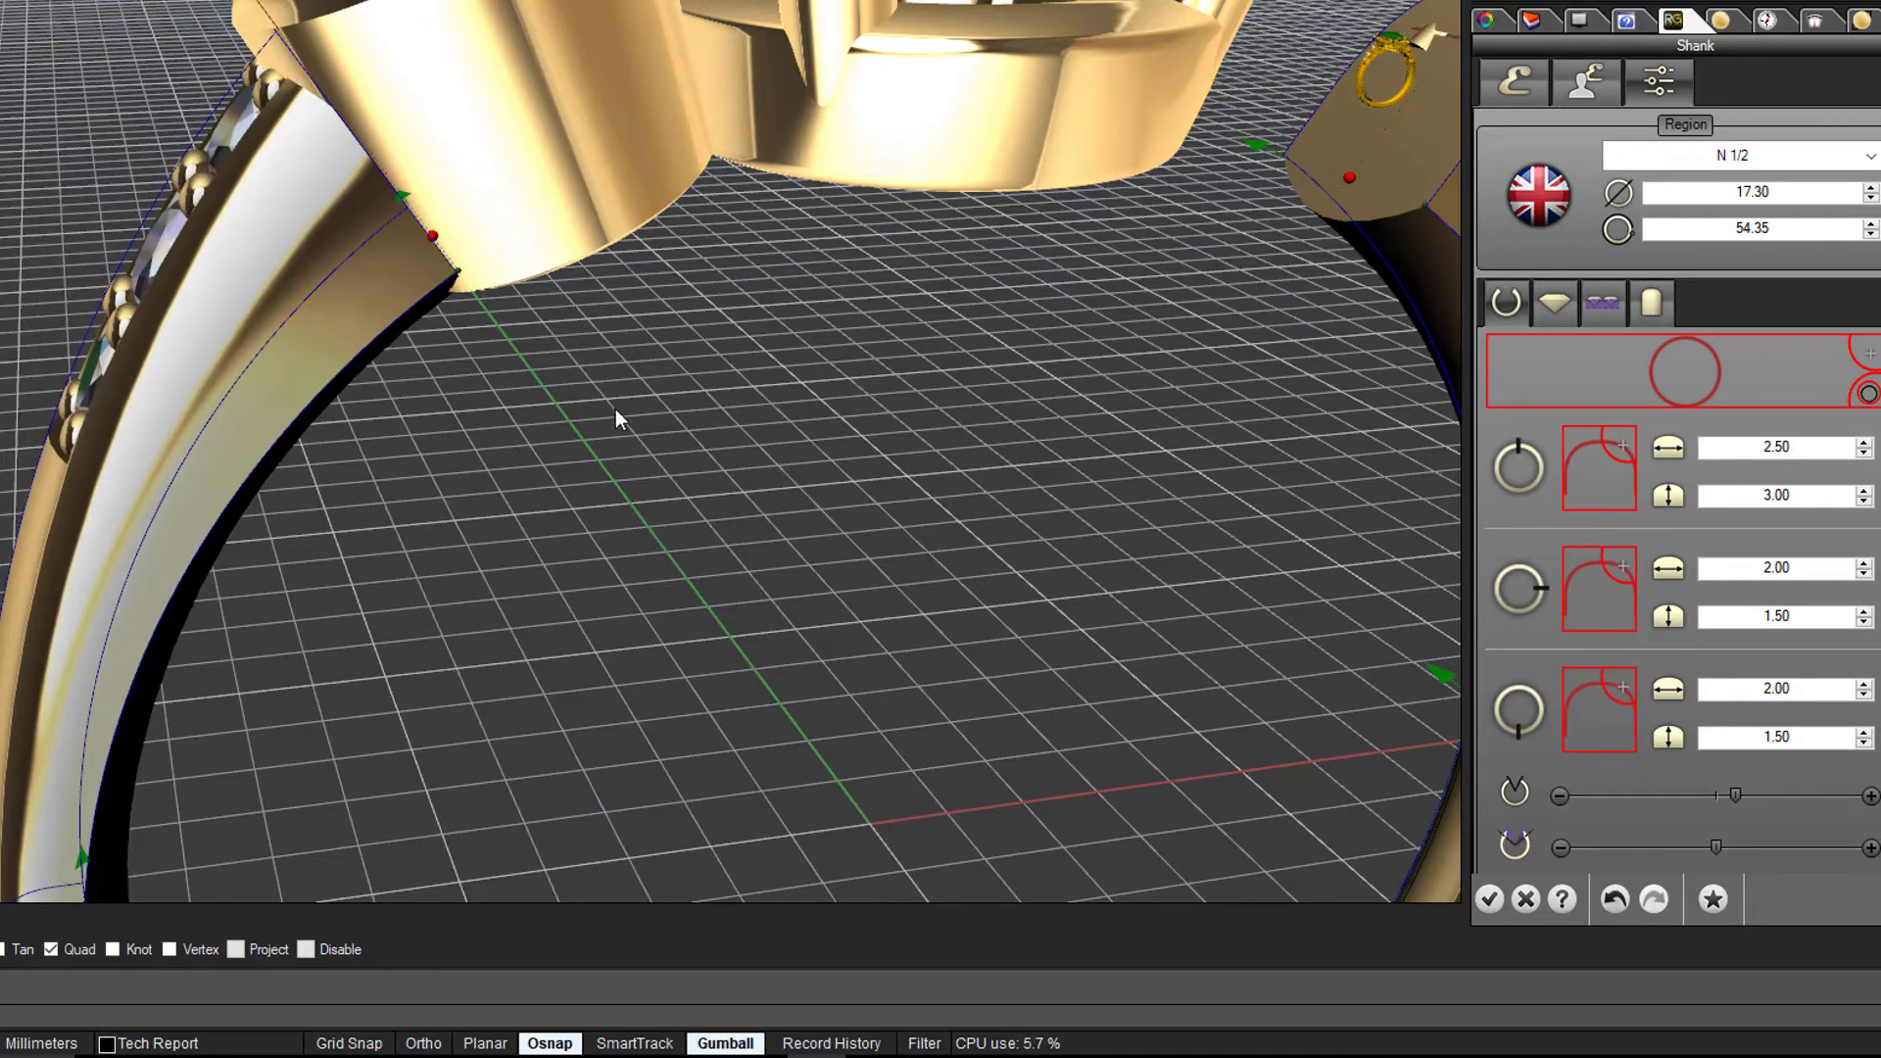
{"action": "right_click_drag", "start_coordinate": [617, 416], "coordinate": [599, 461]}
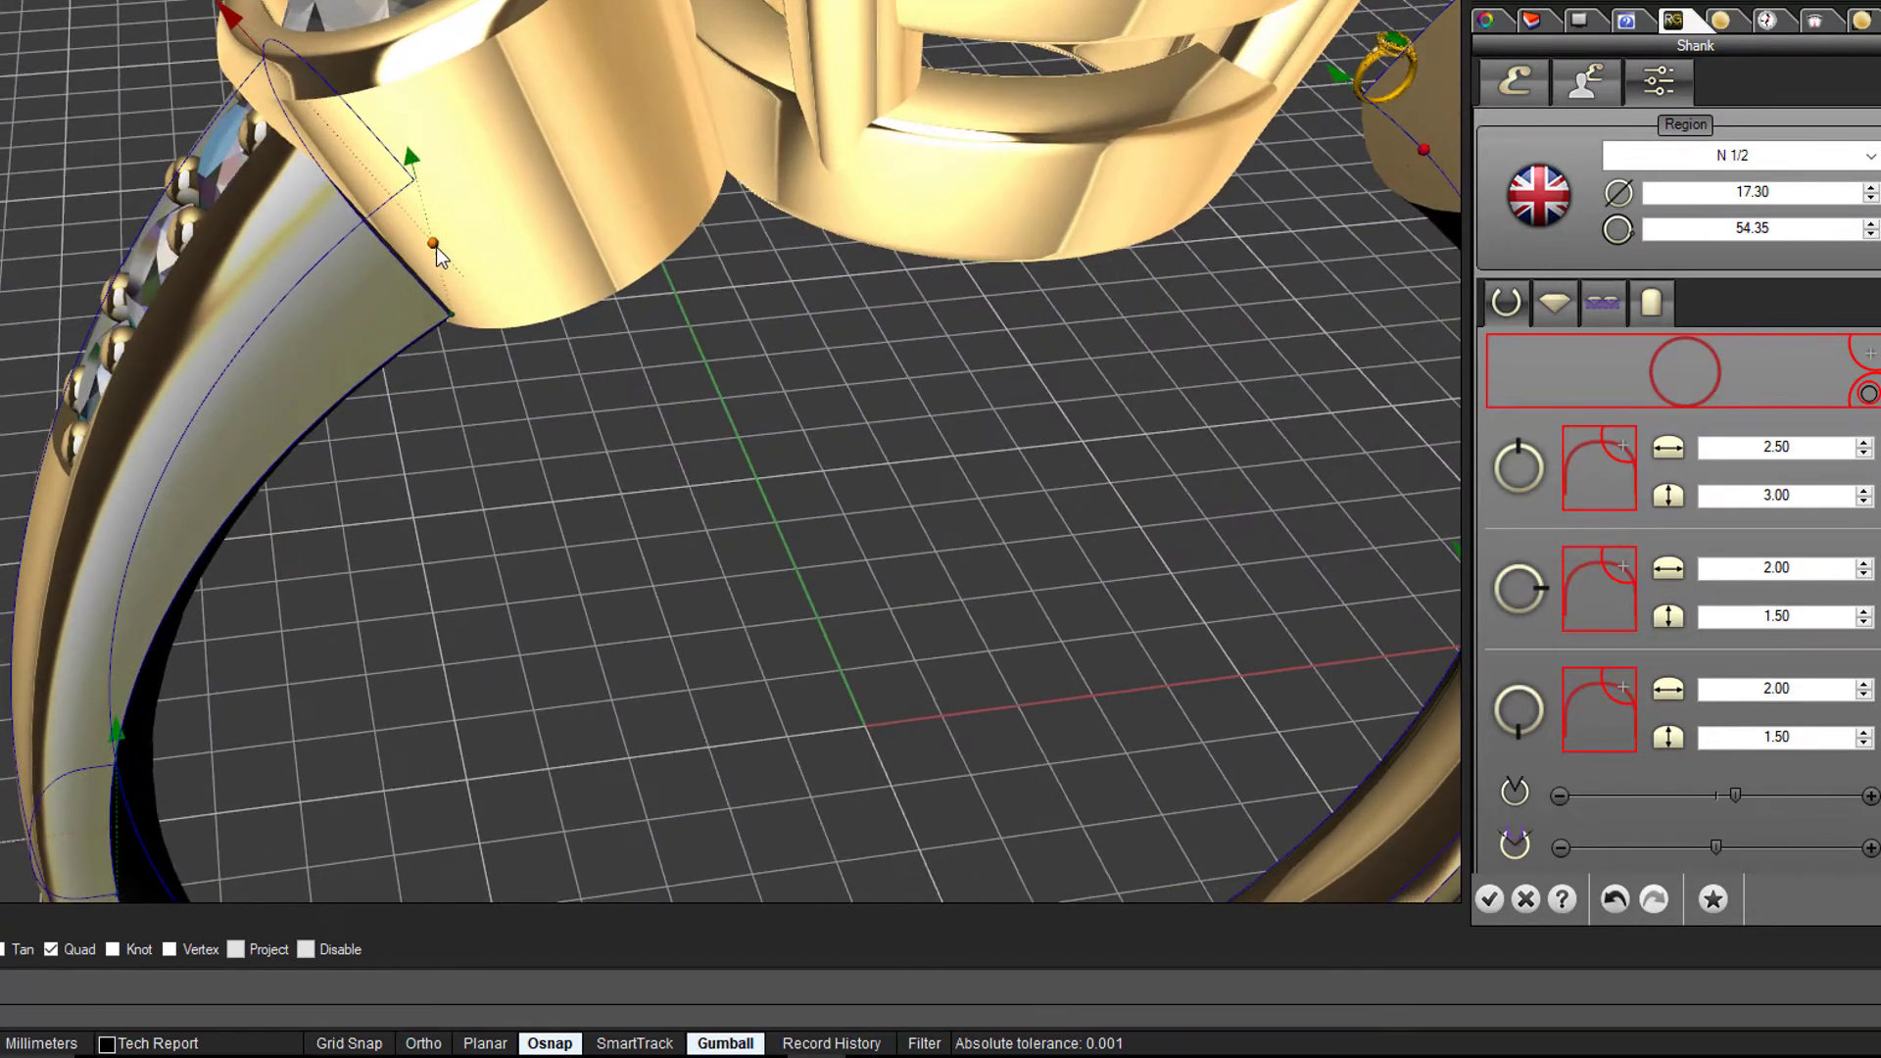
{"action": "left_click_drag", "start_coordinate": [436, 248], "coordinate": [444, 243]}
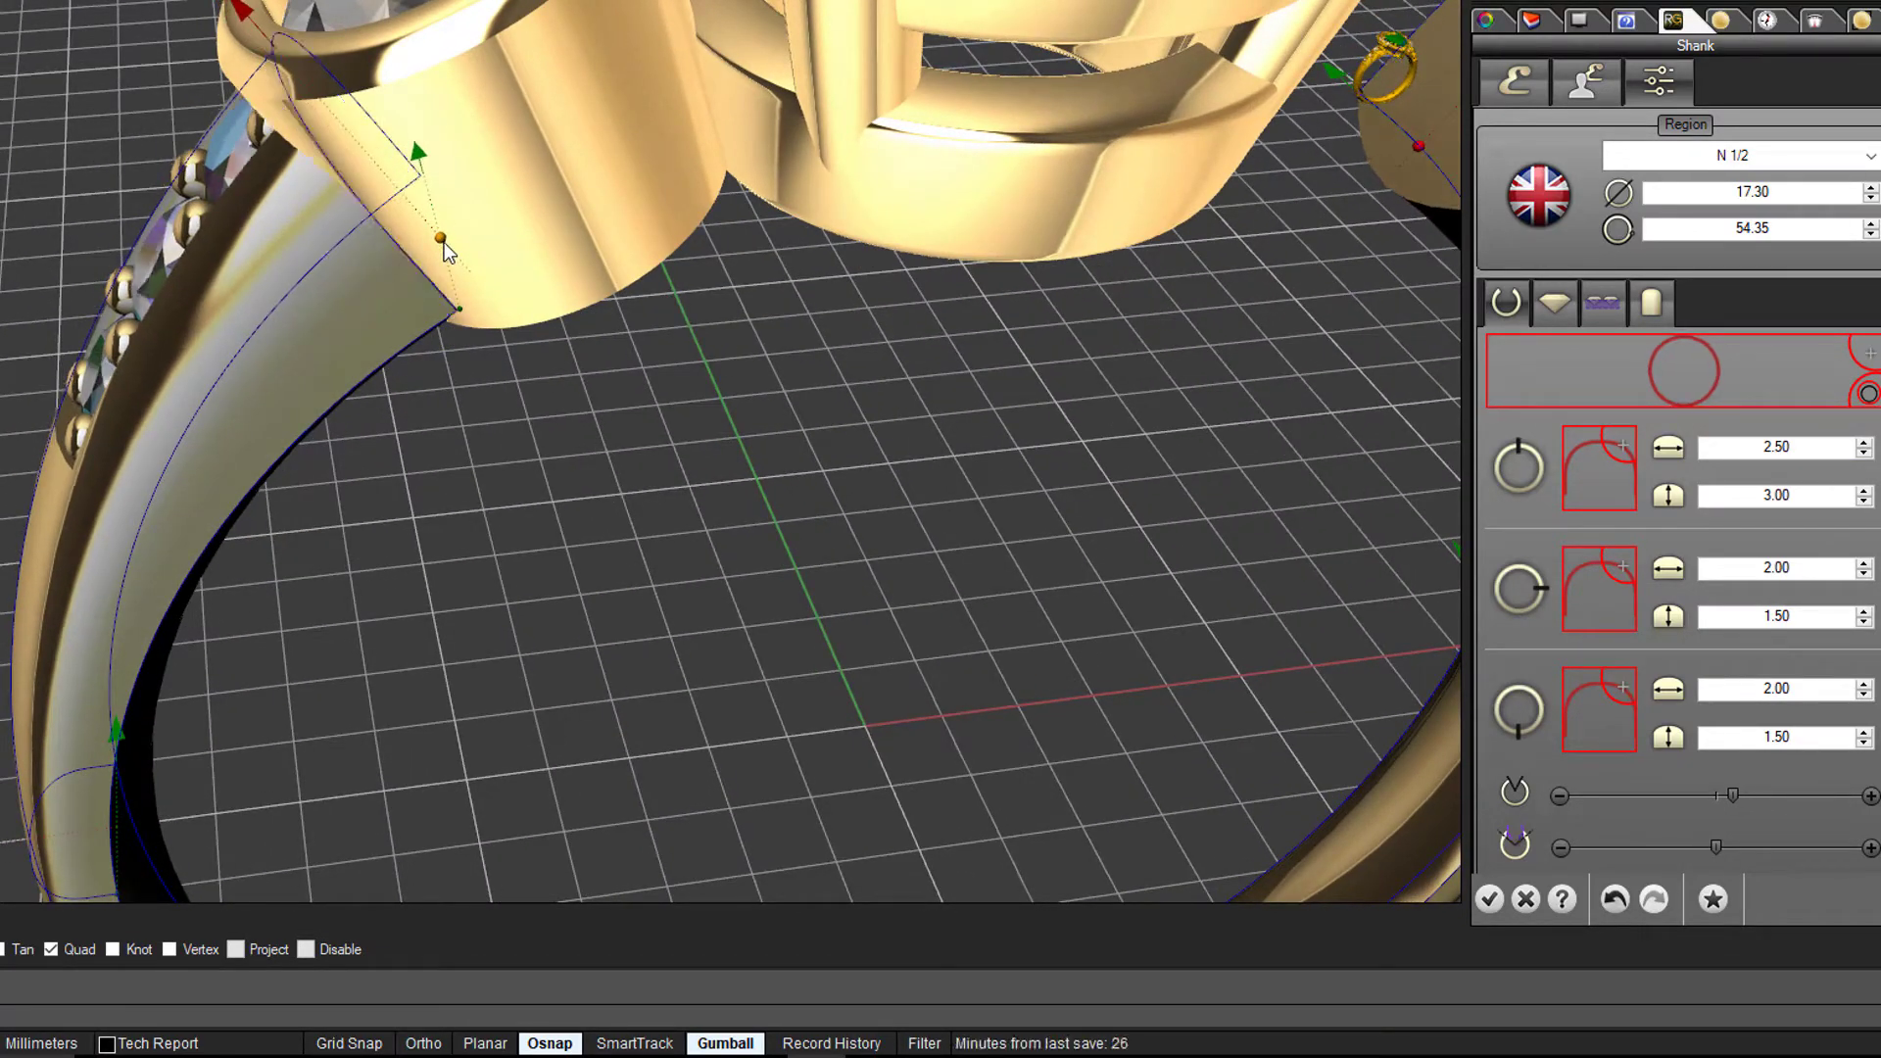
{"action": "scroll", "coordinate": [445, 252], "scroll_direction": "down", "scroll_amount": 3}
{"action": "right_click_drag", "start_coordinate": [512, 407], "coordinate": [593, 457]}
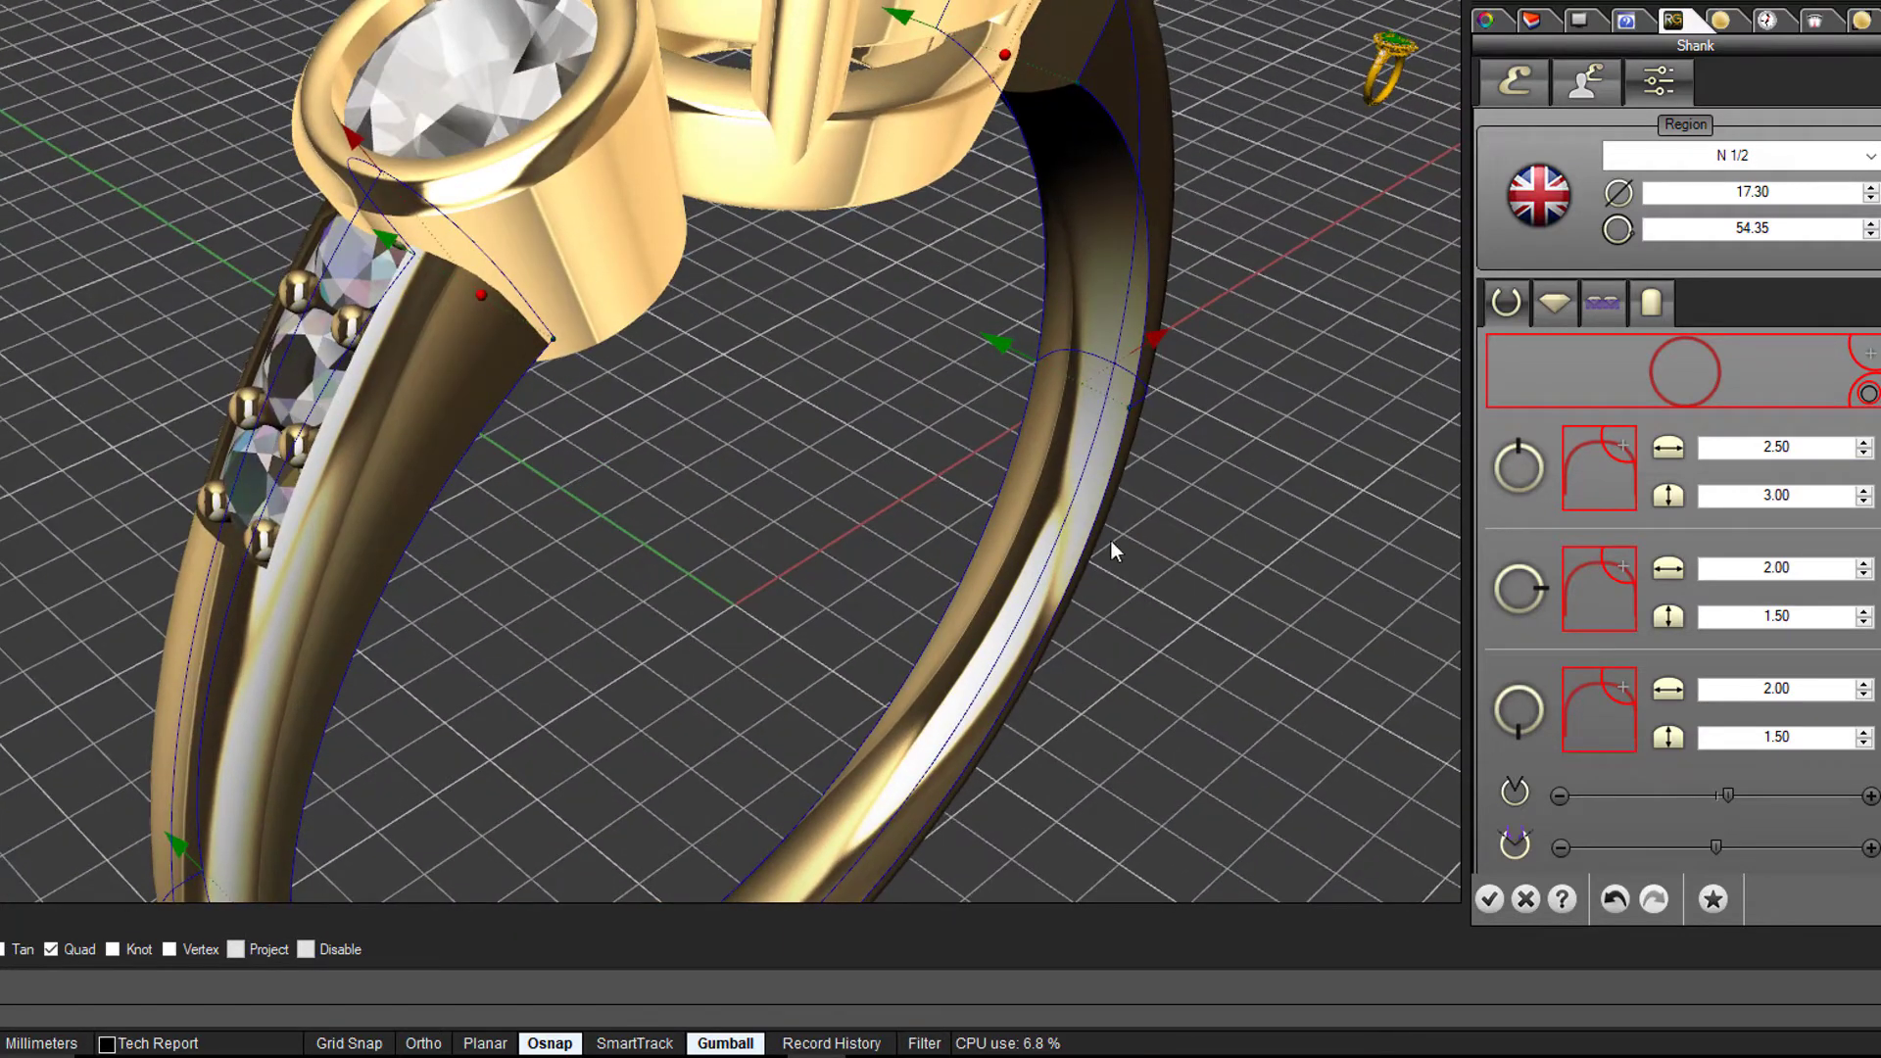
Turn the shank's accent gems off and back on.
{"action": "left_click", "coordinate": [1558, 310]}
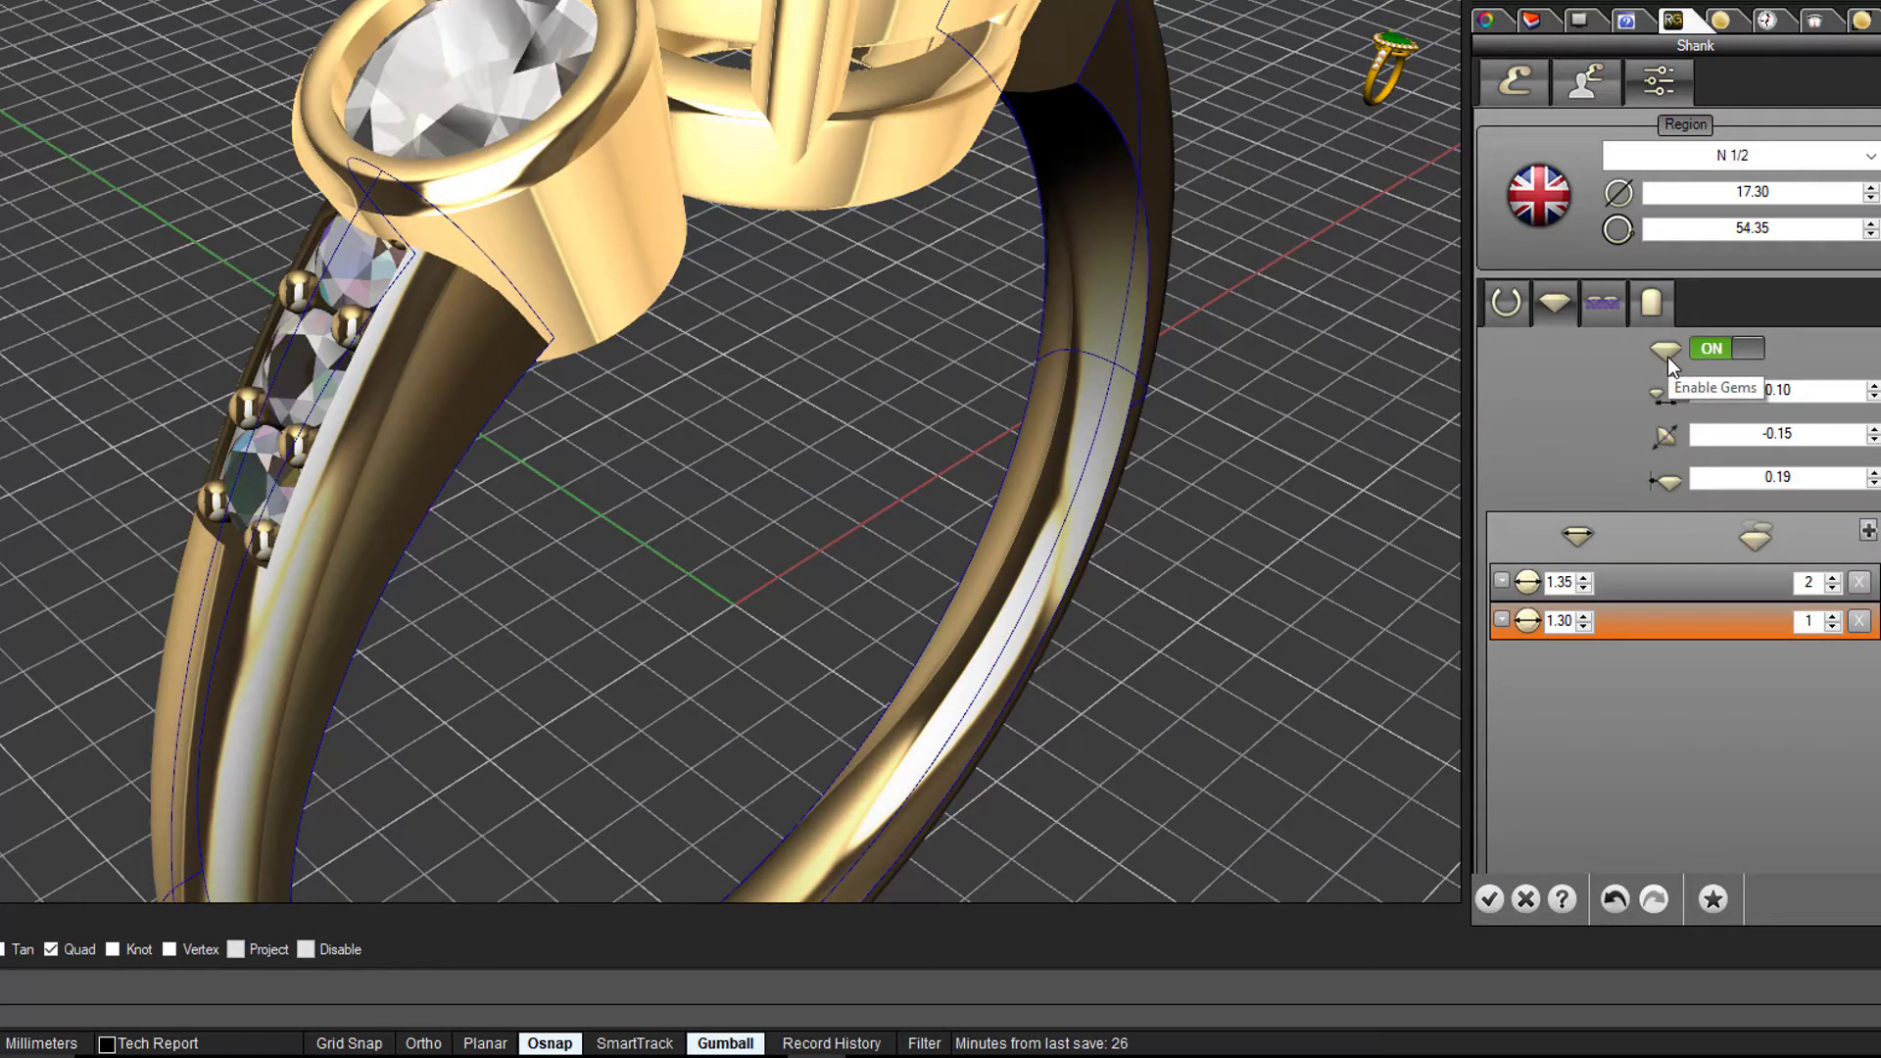
{"action": "left_click", "coordinate": [1710, 350]}
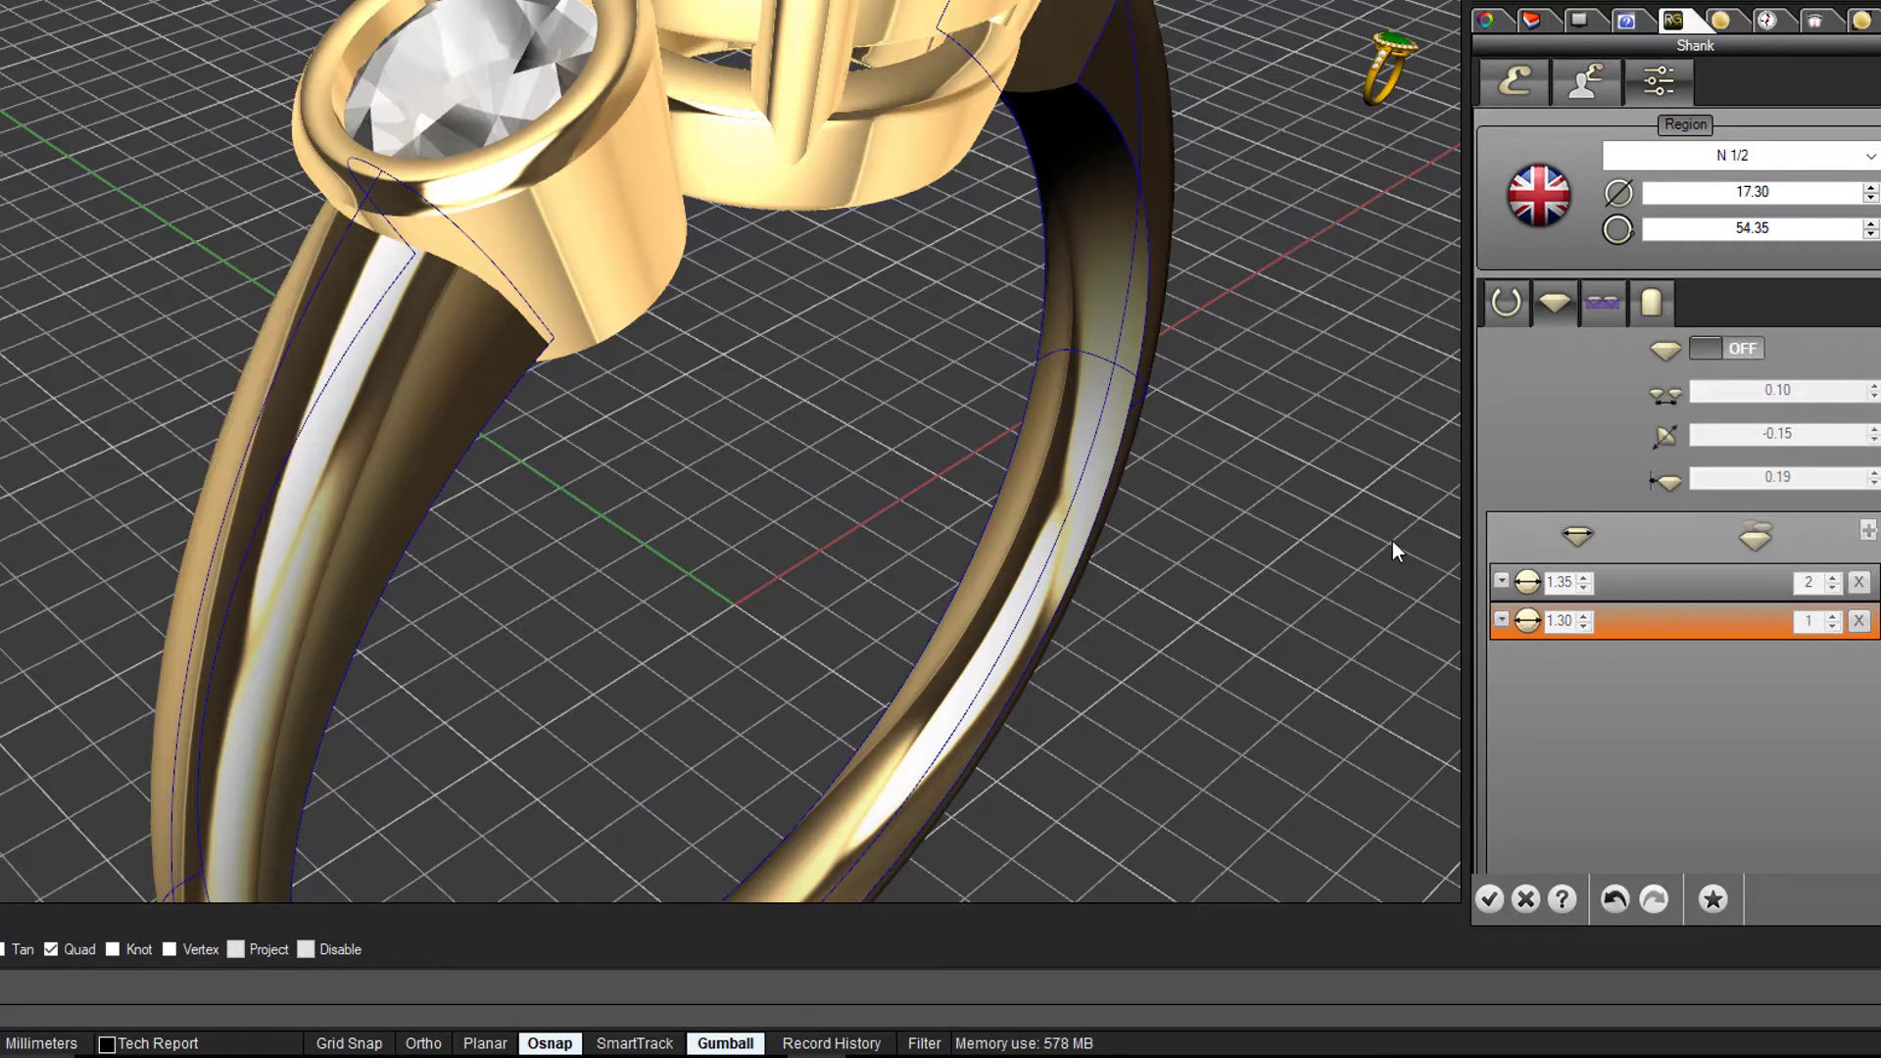
{"action": "left_click", "coordinate": [1744, 348]}
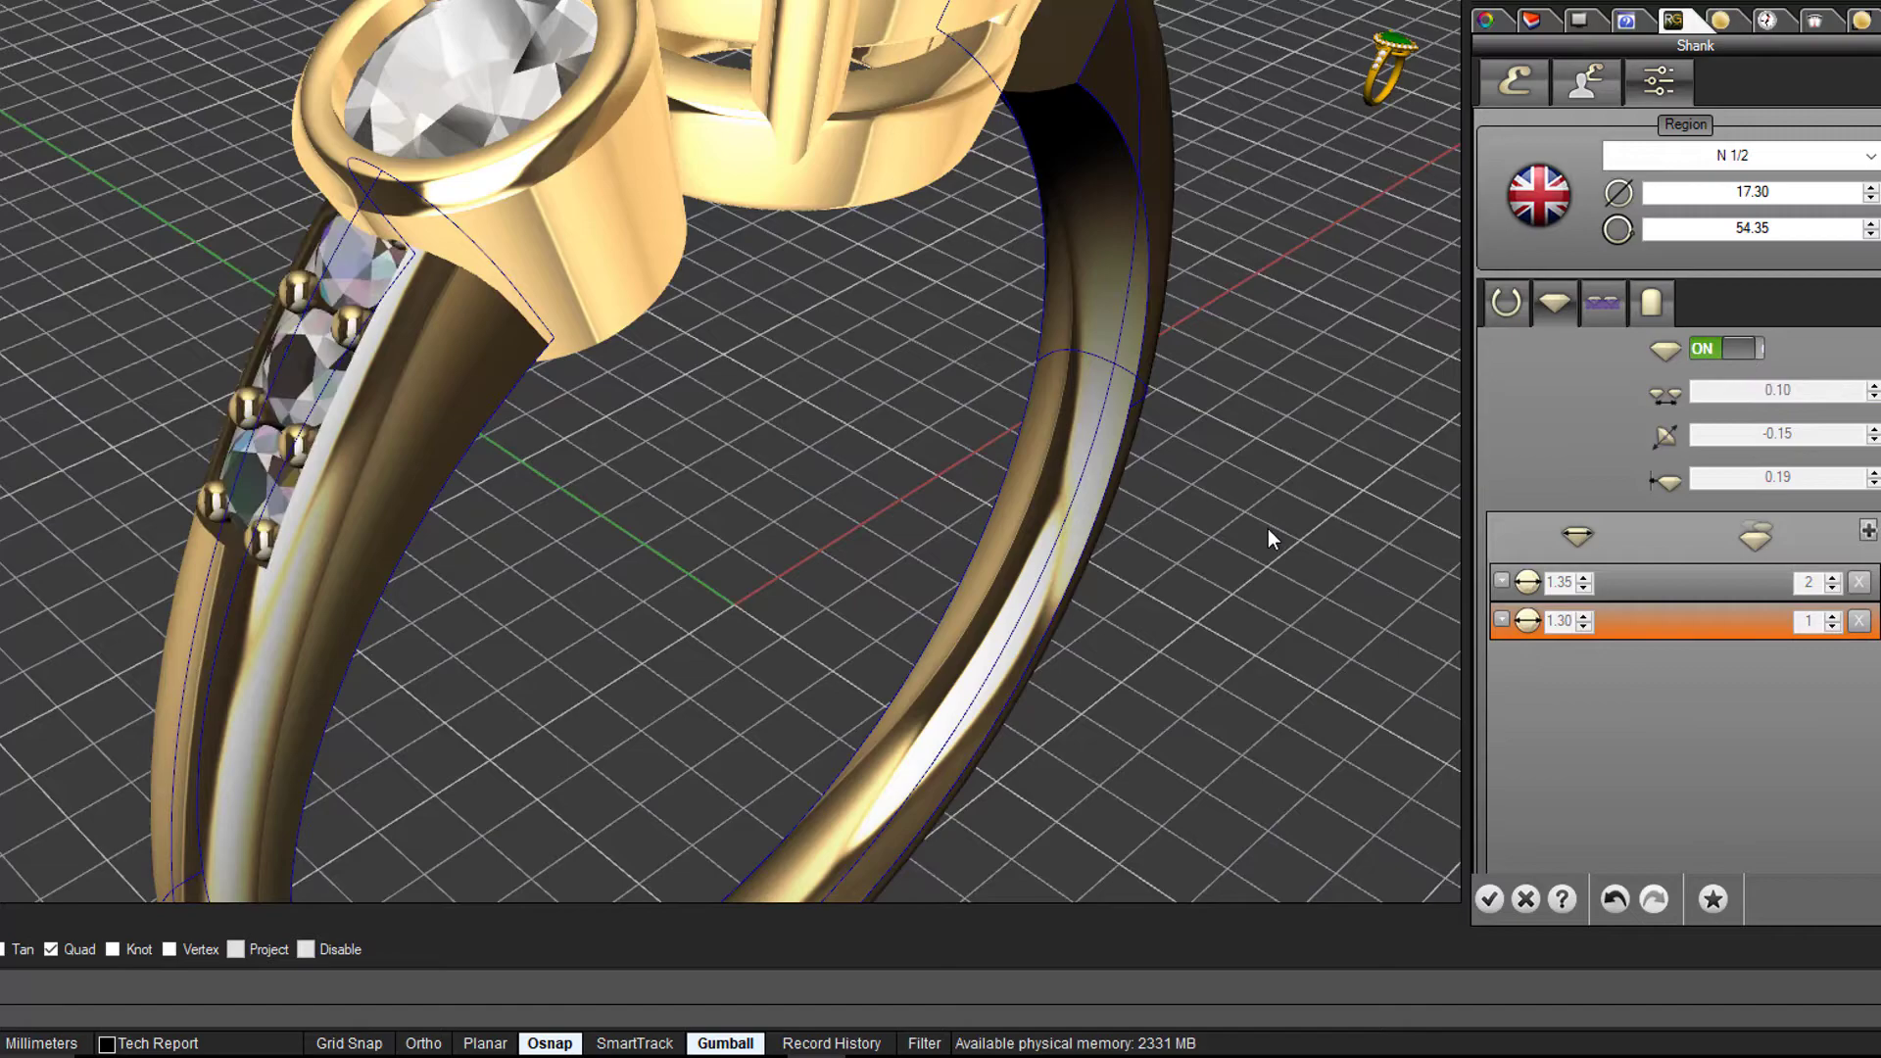
Set the initial distance of the shank's accent gems to 0.89.
{"action": "right_click_drag", "start_coordinate": [1295, 546], "coordinate": [1357, 545]}
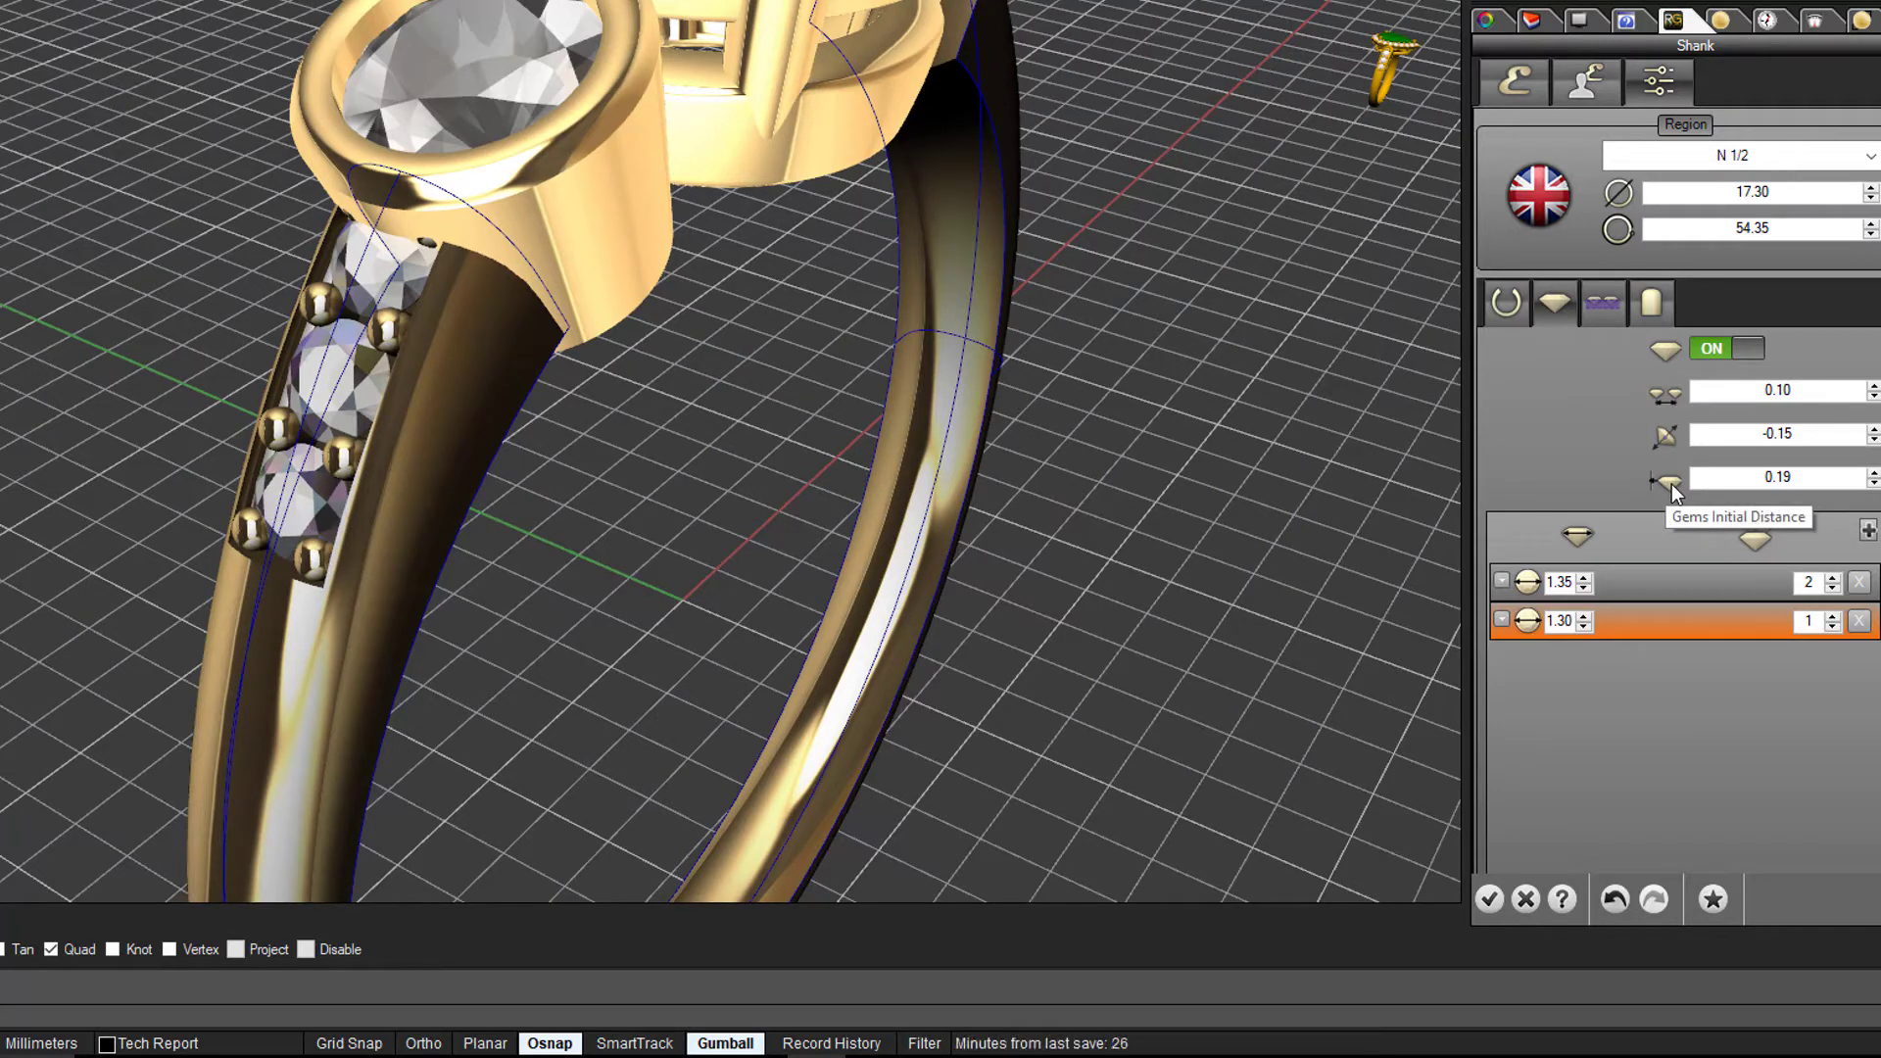
{"action": "left_click", "coordinate": [1873, 472]}
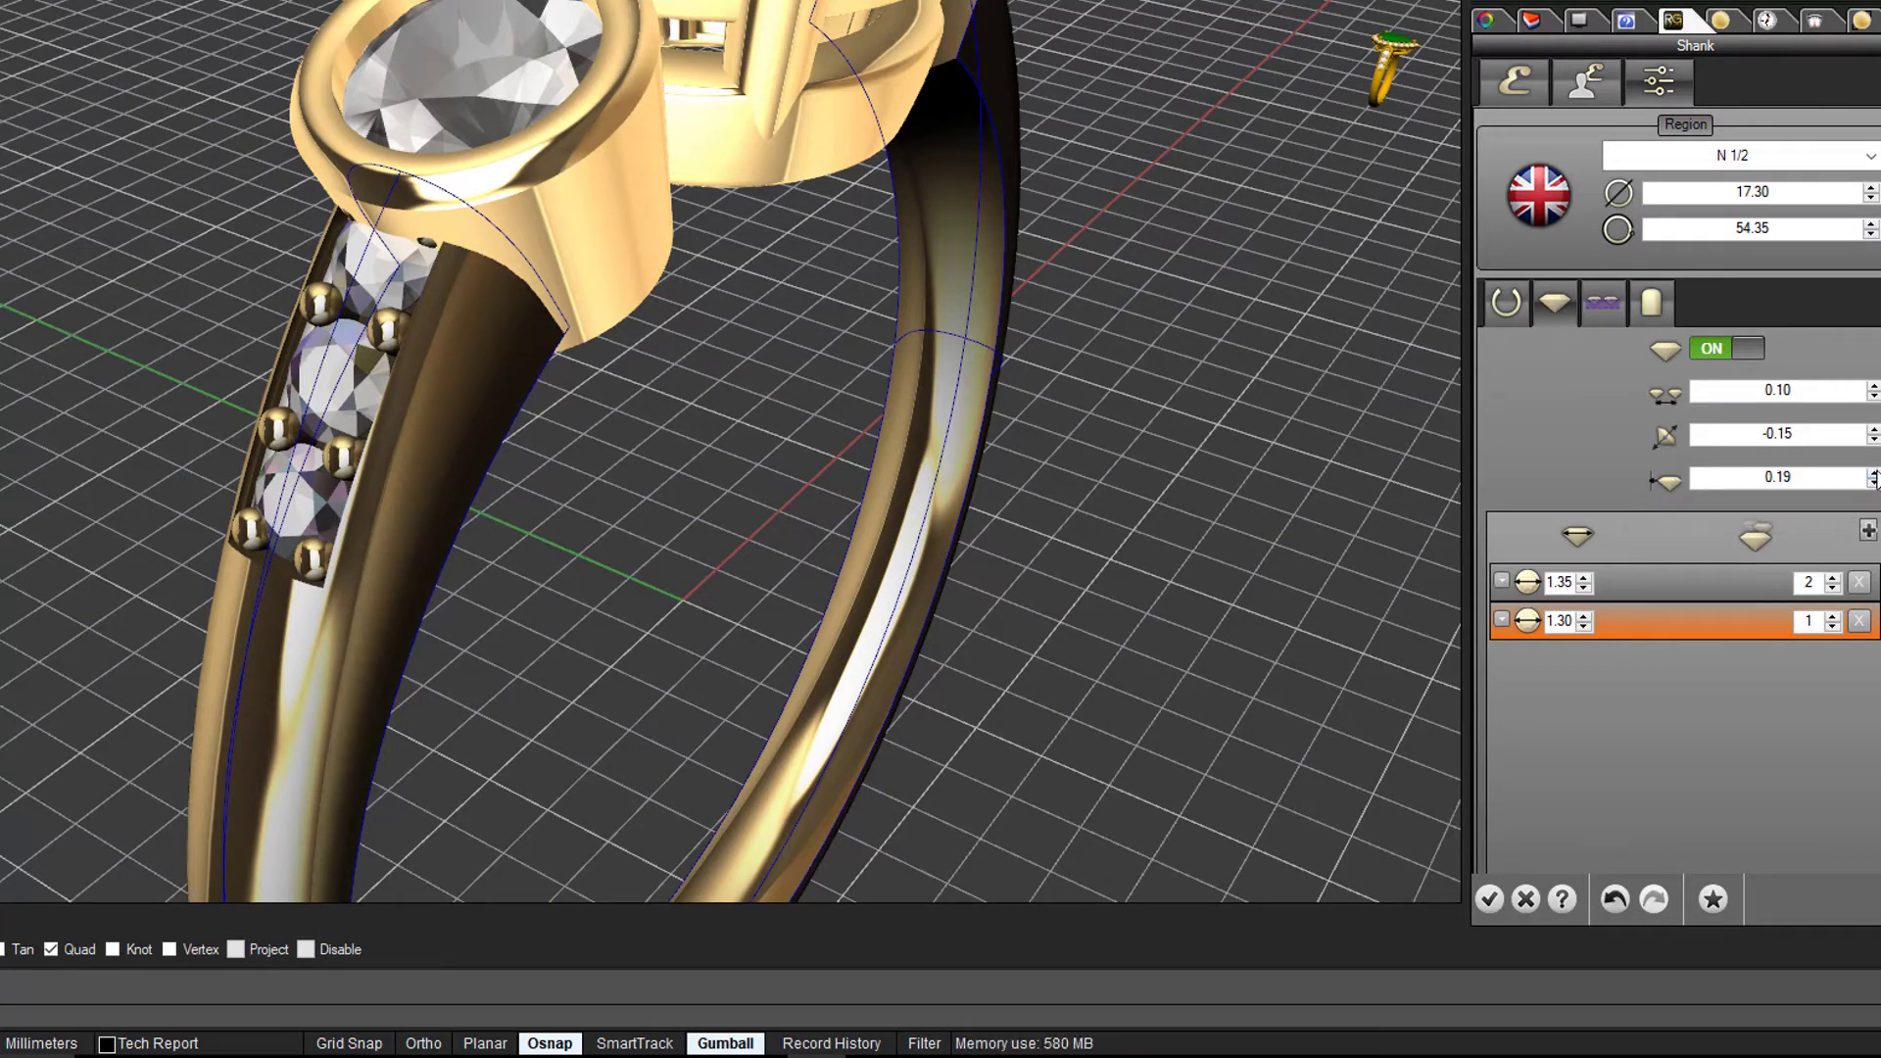
{"action": "left_click", "coordinate": [1873, 472]}
{"action": "left_click", "coordinate": [1872, 472]}
{"action": "left_click", "coordinate": [1873, 472]}
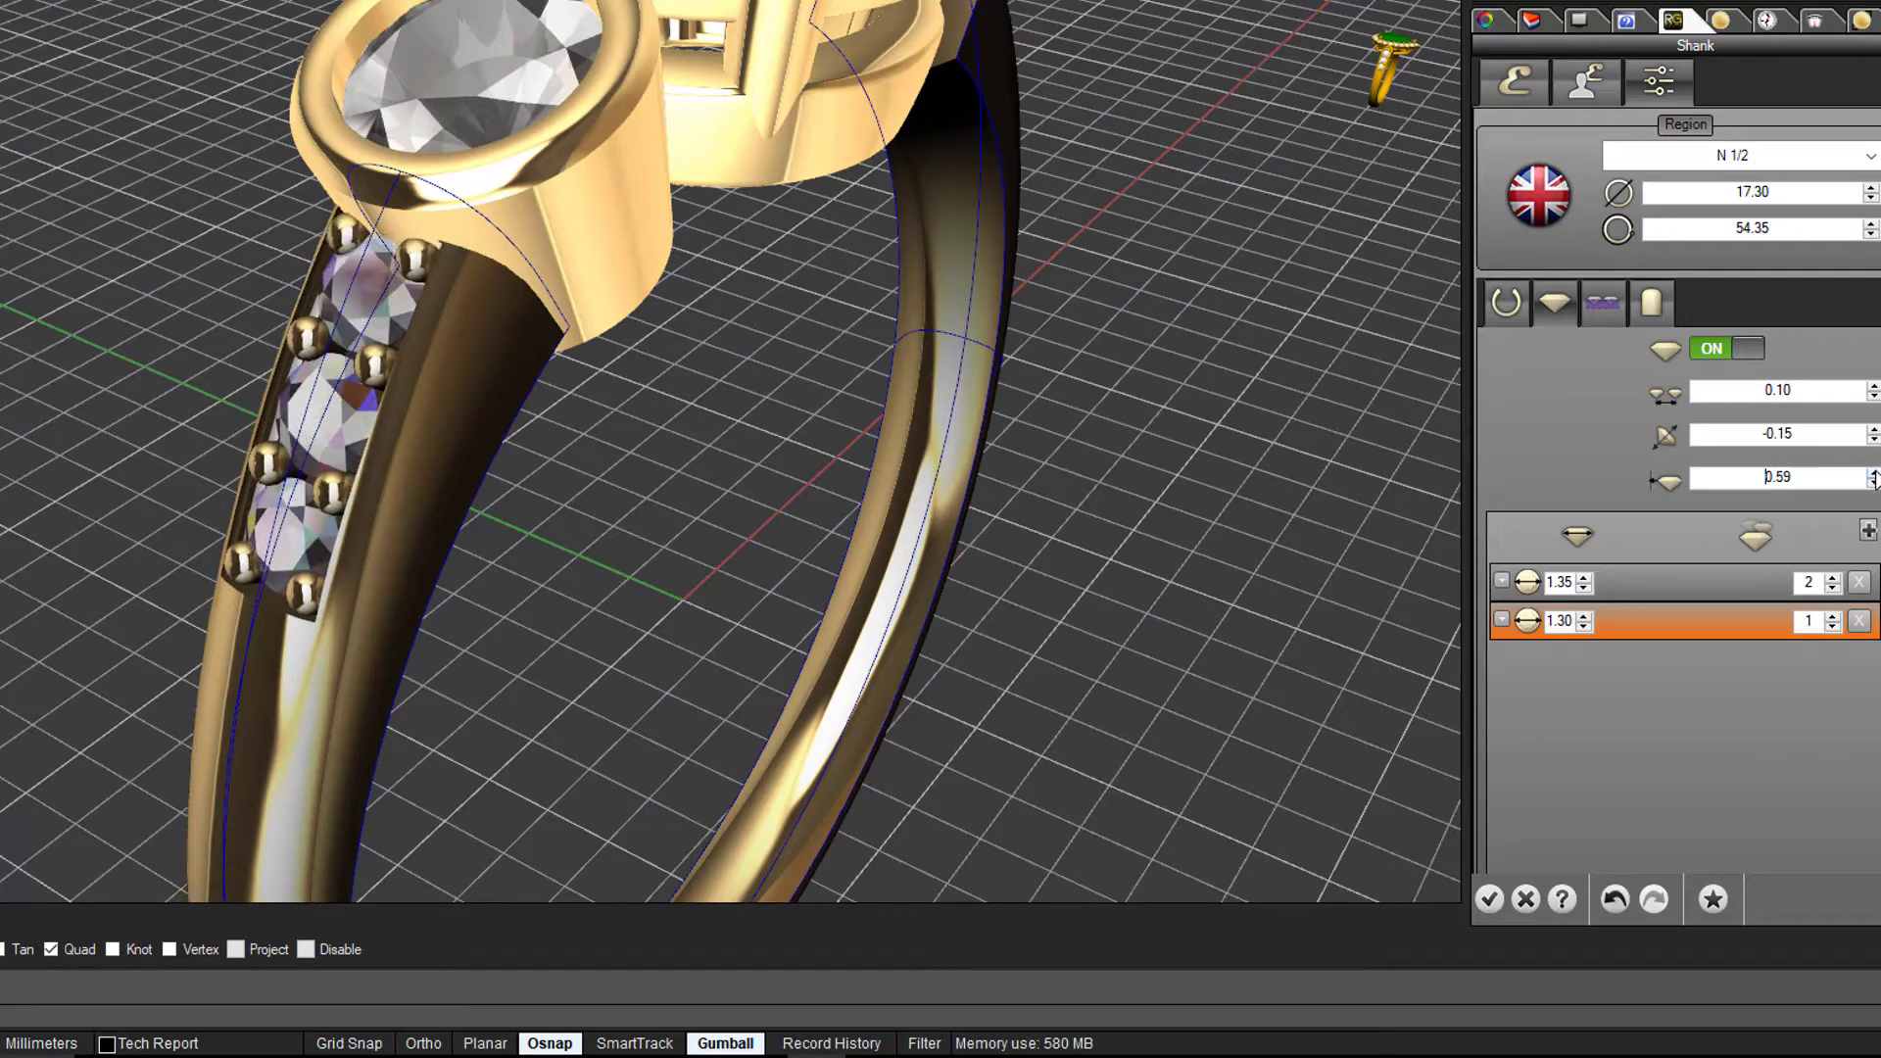
{"action": "left_click", "coordinate": [1873, 472]}
{"action": "left_click", "coordinate": [1872, 472]}
{"action": "left_click", "coordinate": [1873, 472]}
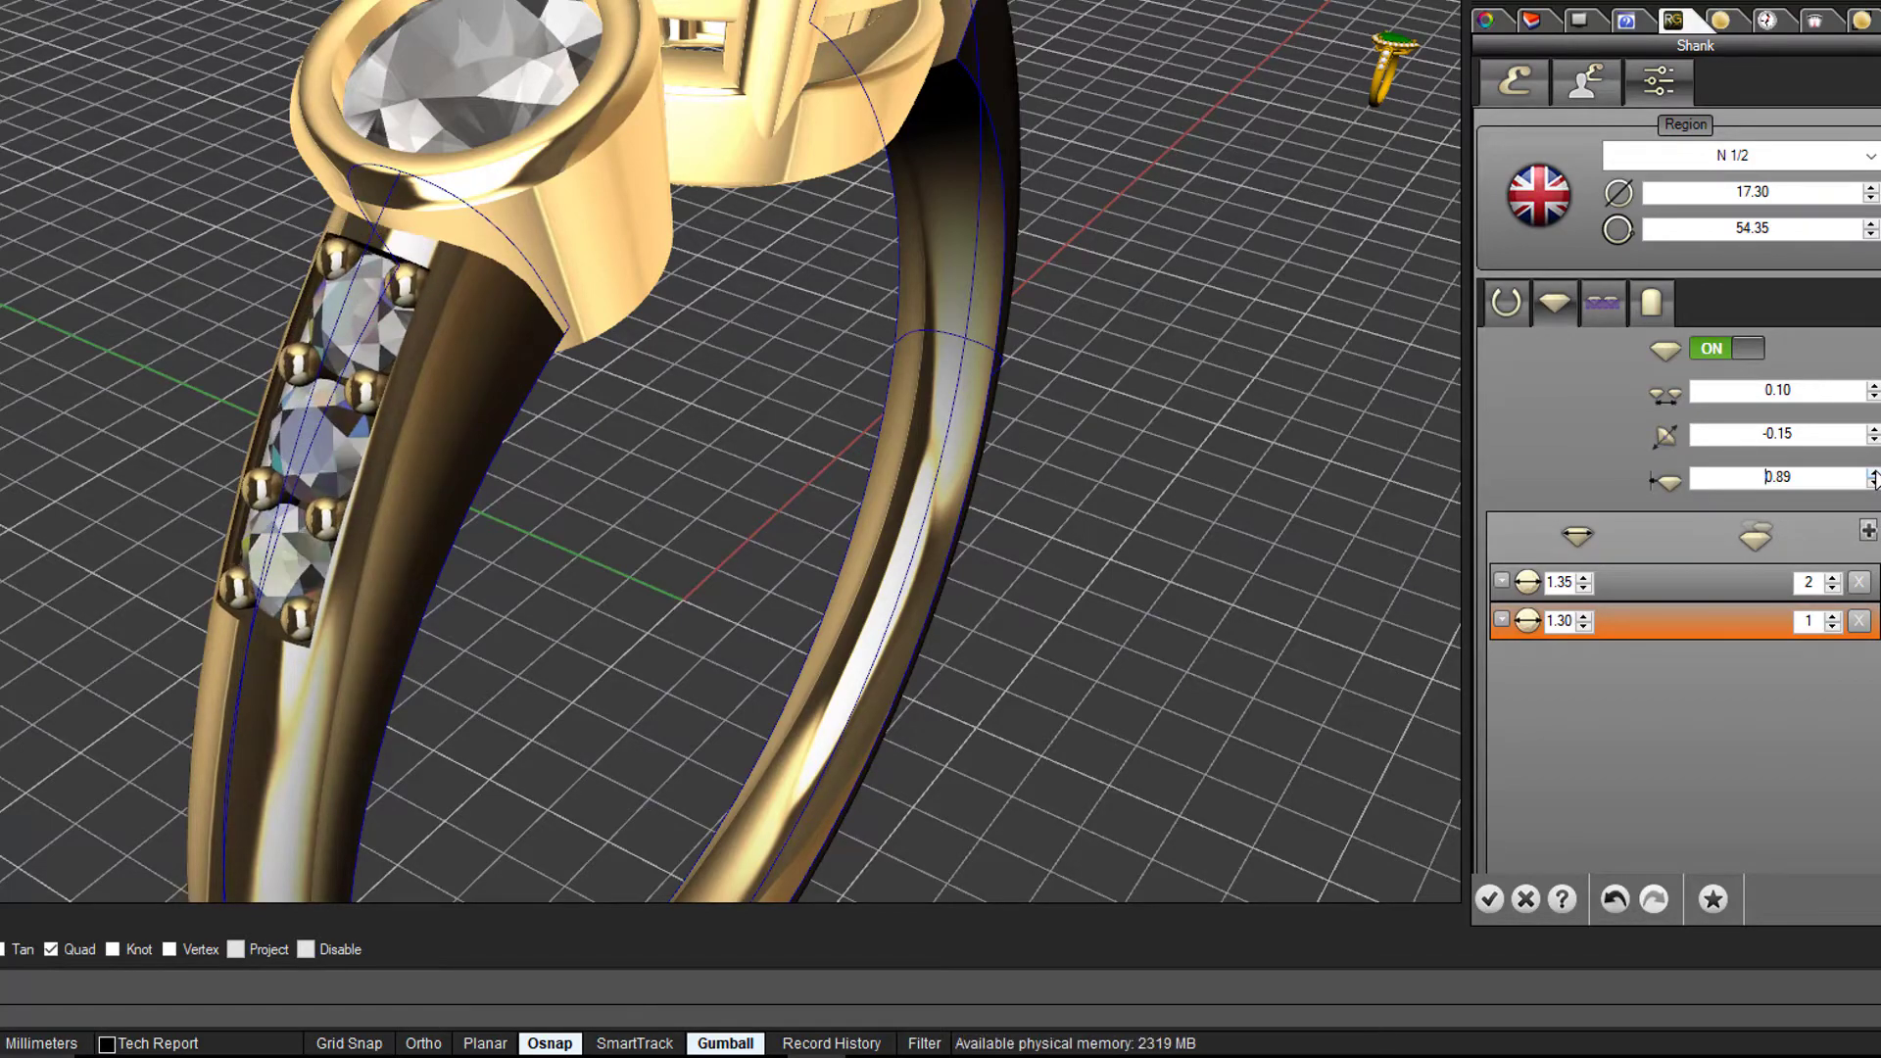
{"action": "right_click_drag", "start_coordinate": [1352, 466], "coordinate": [1385, 420]}
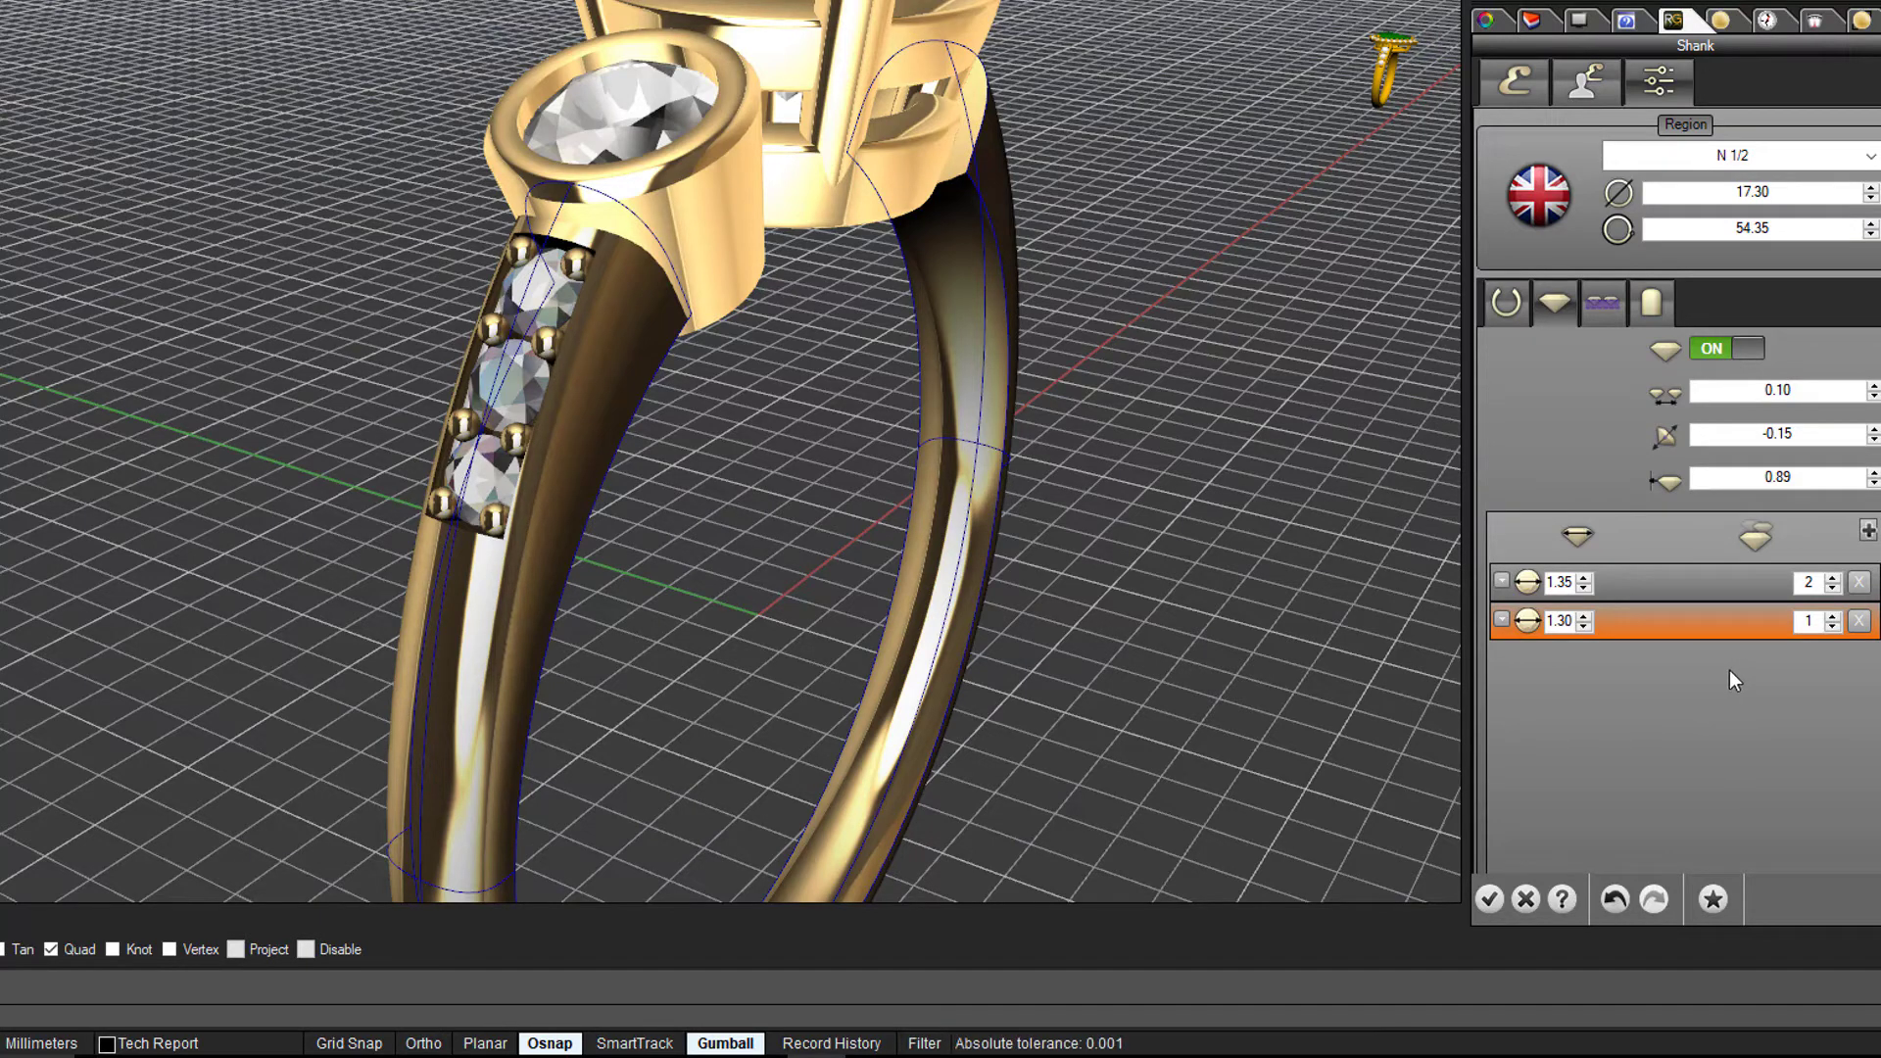
Try raising the quantity of 1.30 mm accent gems to 3, and return it to 1.
{"action": "left_click", "coordinate": [1832, 616]}
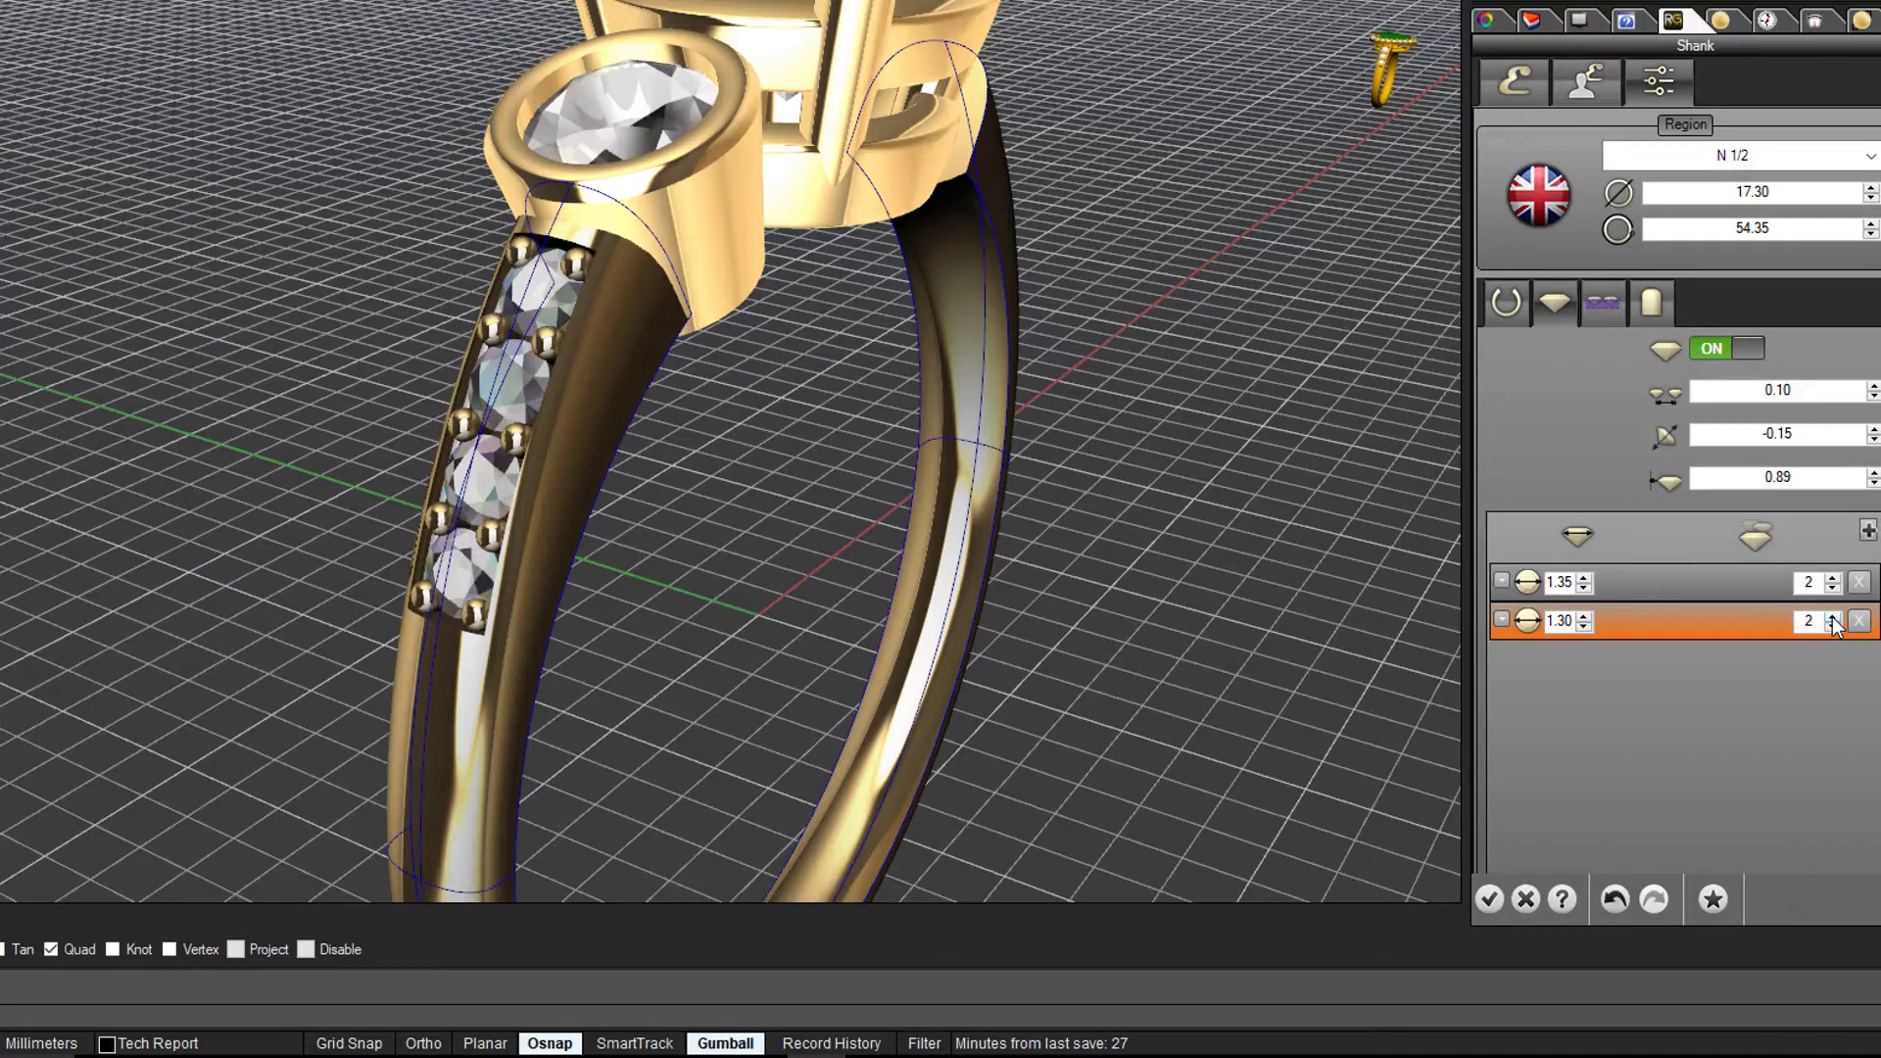
{"action": "left_click", "coordinate": [1832, 616]}
{"action": "right_click_drag", "start_coordinate": [1355, 591], "coordinate": [1332, 554]}
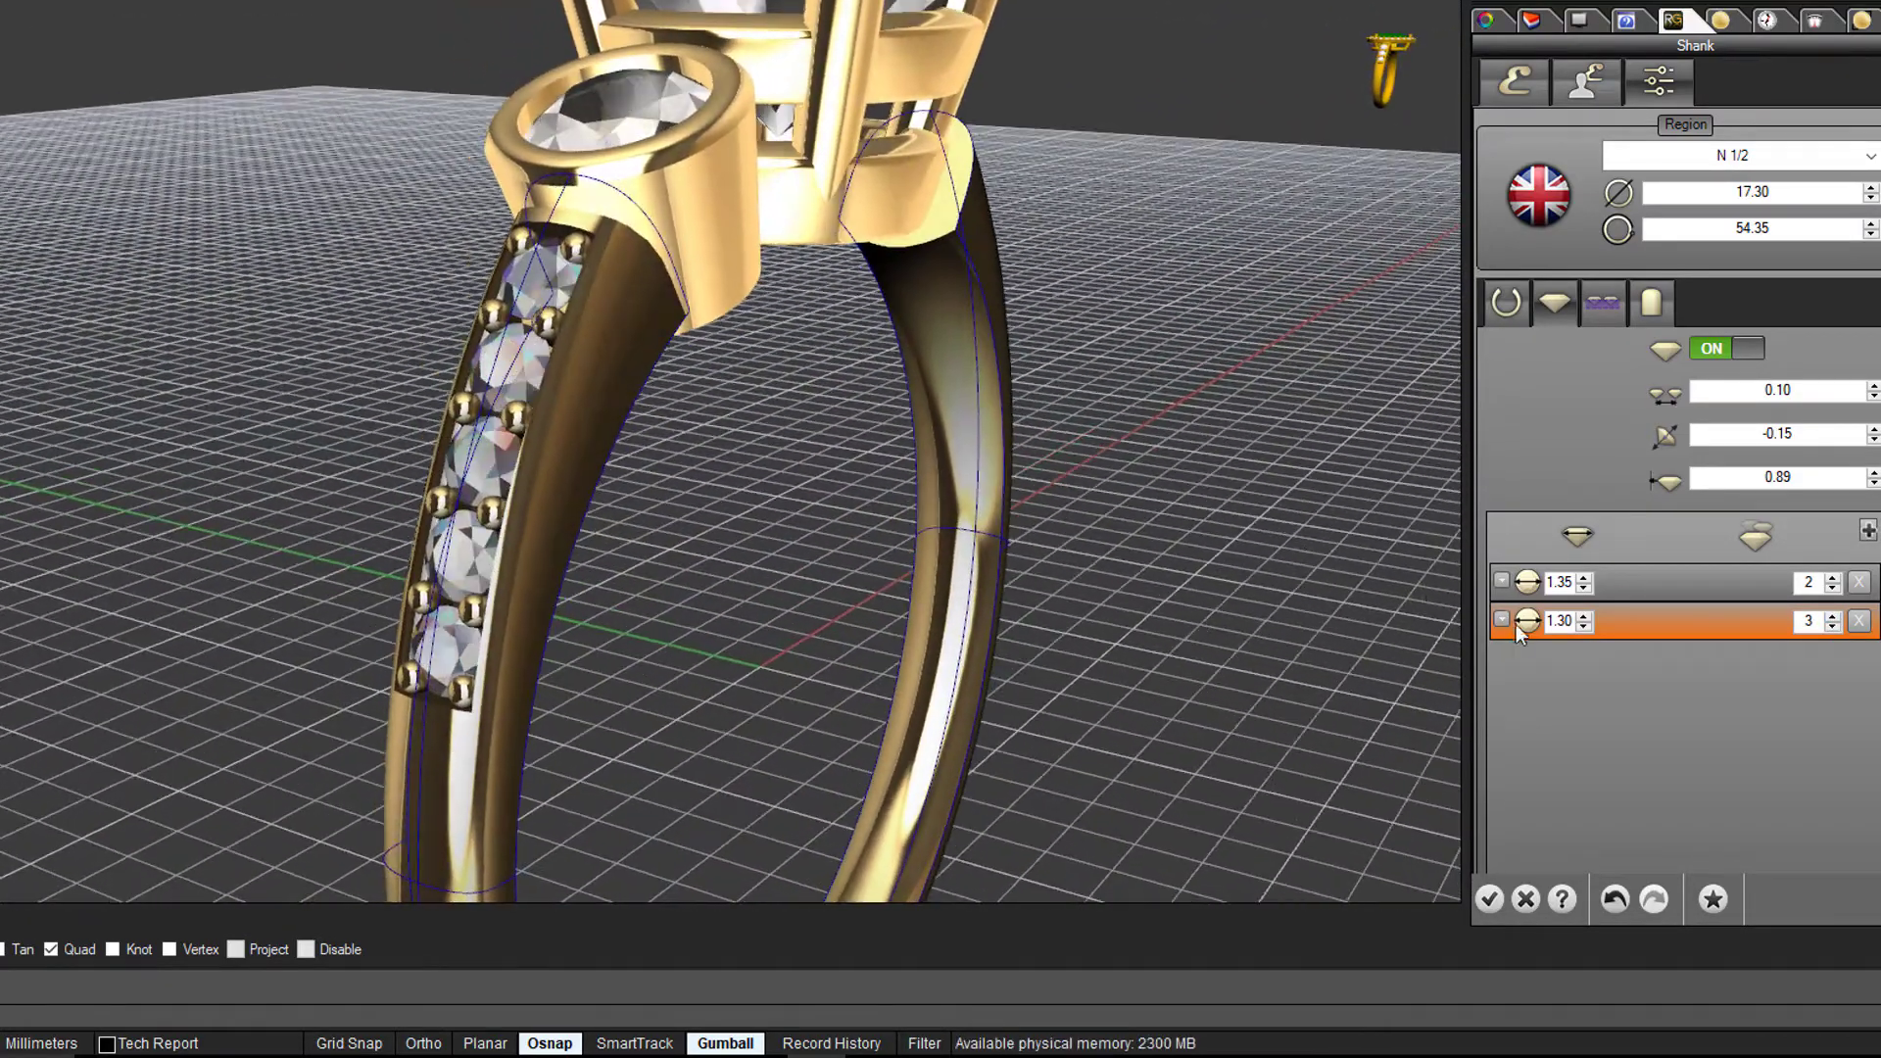
{"action": "left_click", "coordinate": [1833, 627]}
{"action": "left_click", "coordinate": [1833, 627]}
{"action": "mouse_move", "coordinate": [1415, 420]}
{"action": "right_mouse_down"}
{"action": "mouse_move", "coordinate": [1457, 424]}
{"action": "mouse_move", "coordinate": [1440, 437]}
{"action": "right_mouse_up"}
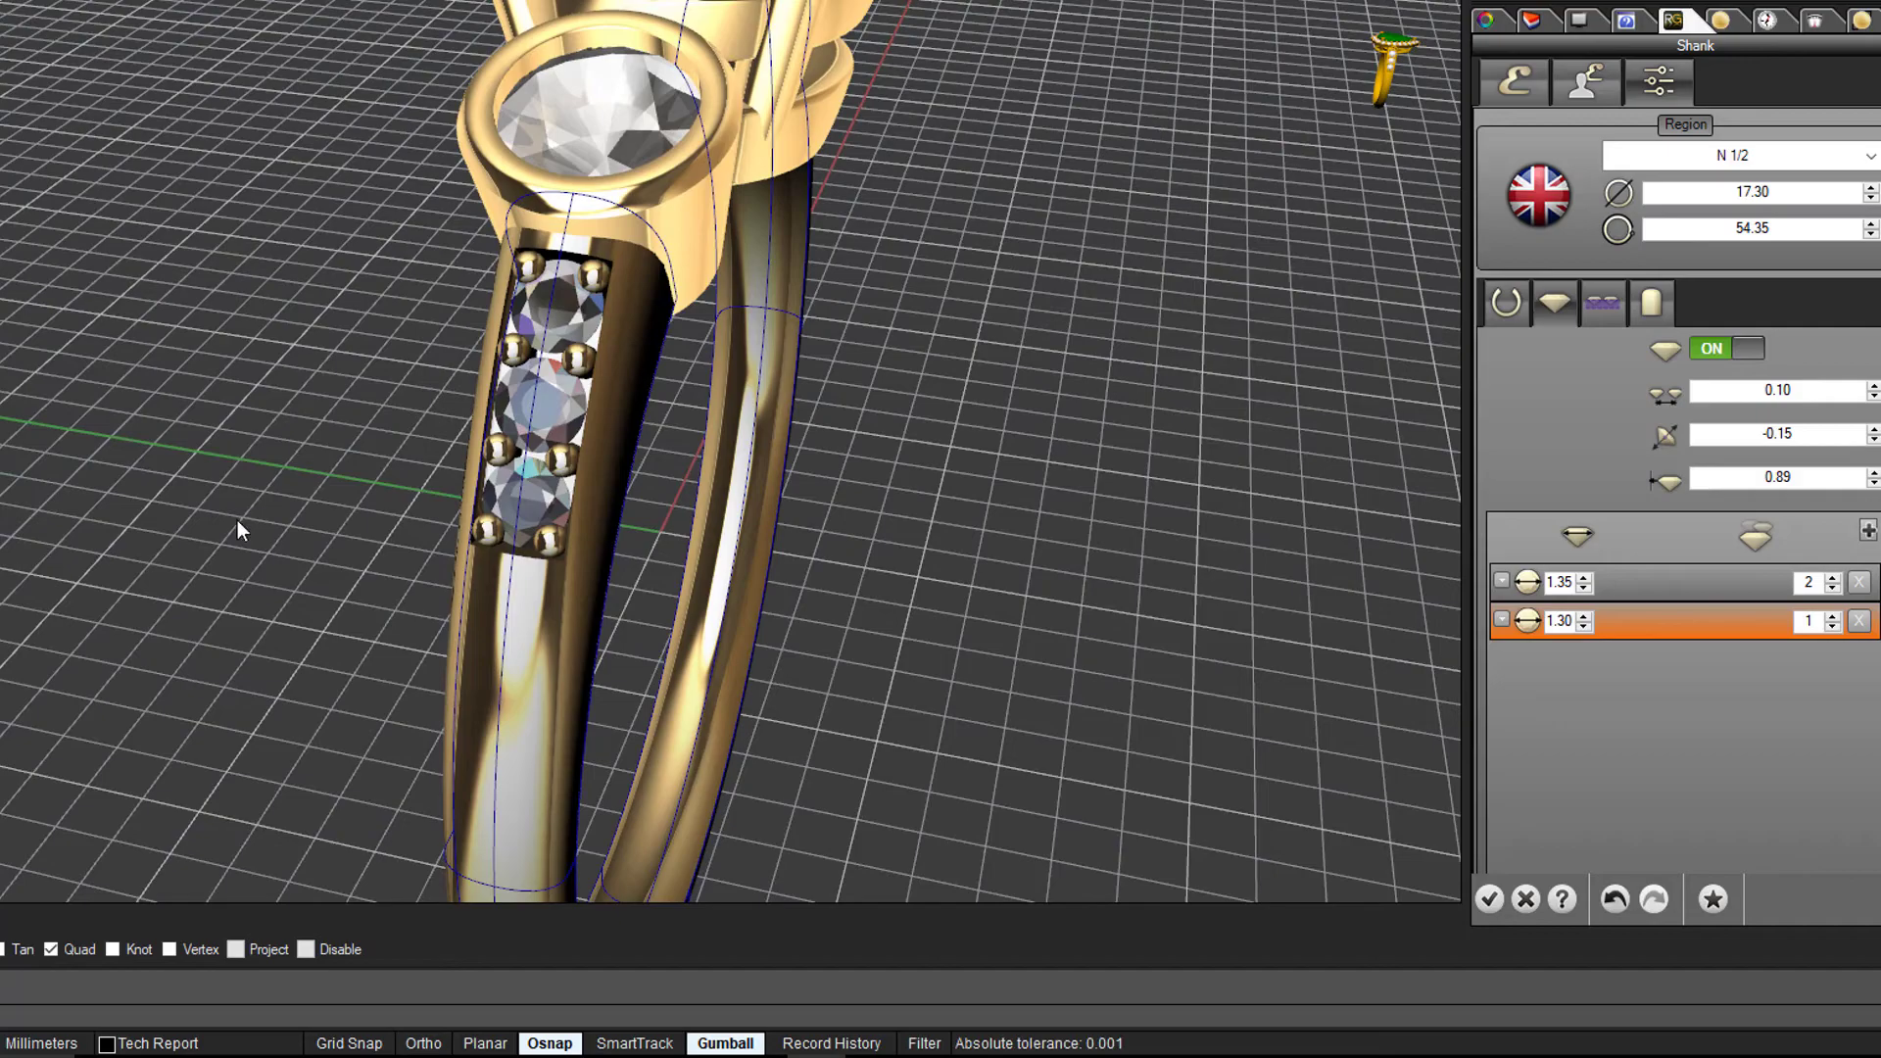
Set the first margin value of the shank's gem channel cutter to 0.16.
{"action": "right_click_drag", "start_coordinate": [1067, 537], "coordinate": [1563, 390]}
{"action": "left_click", "coordinate": [1602, 306]}
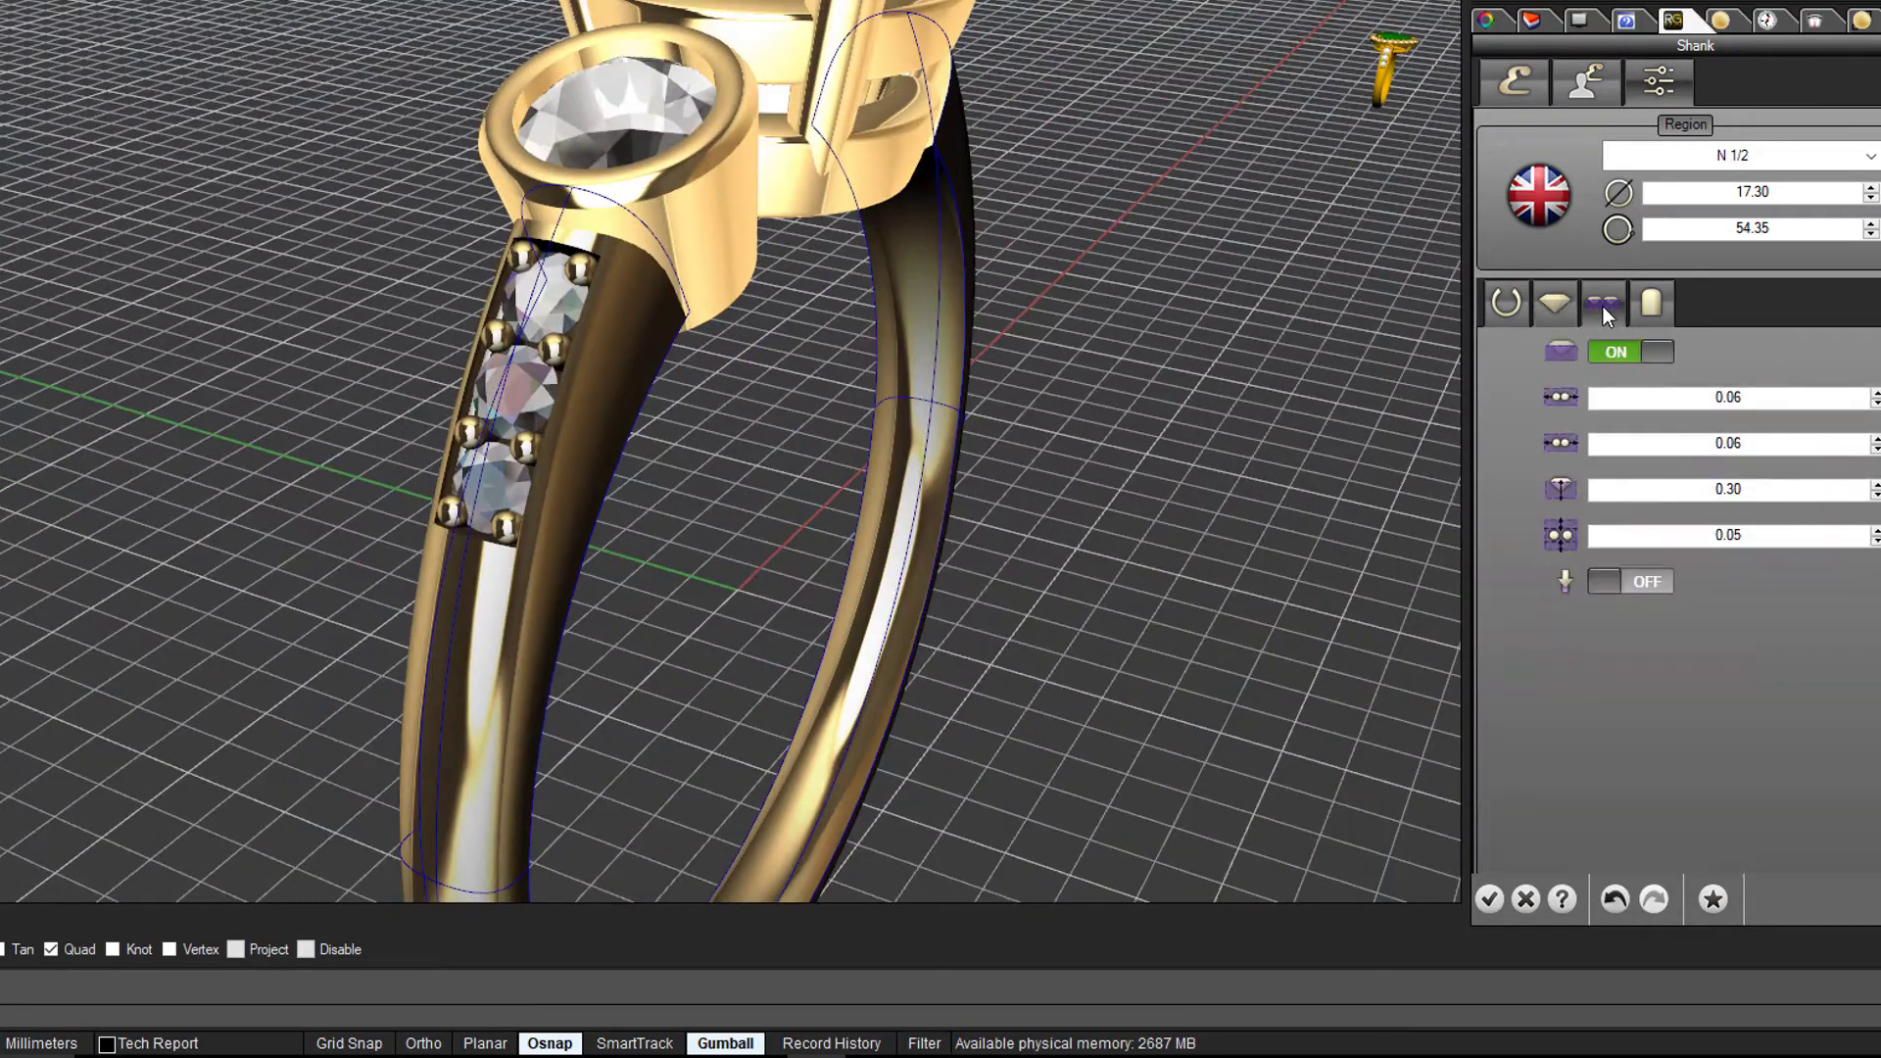
{"action": "right_click_drag", "start_coordinate": [1305, 502], "coordinate": [1352, 470]}
{"action": "right_click_drag", "start_coordinate": [1077, 455], "coordinate": [1073, 507]}
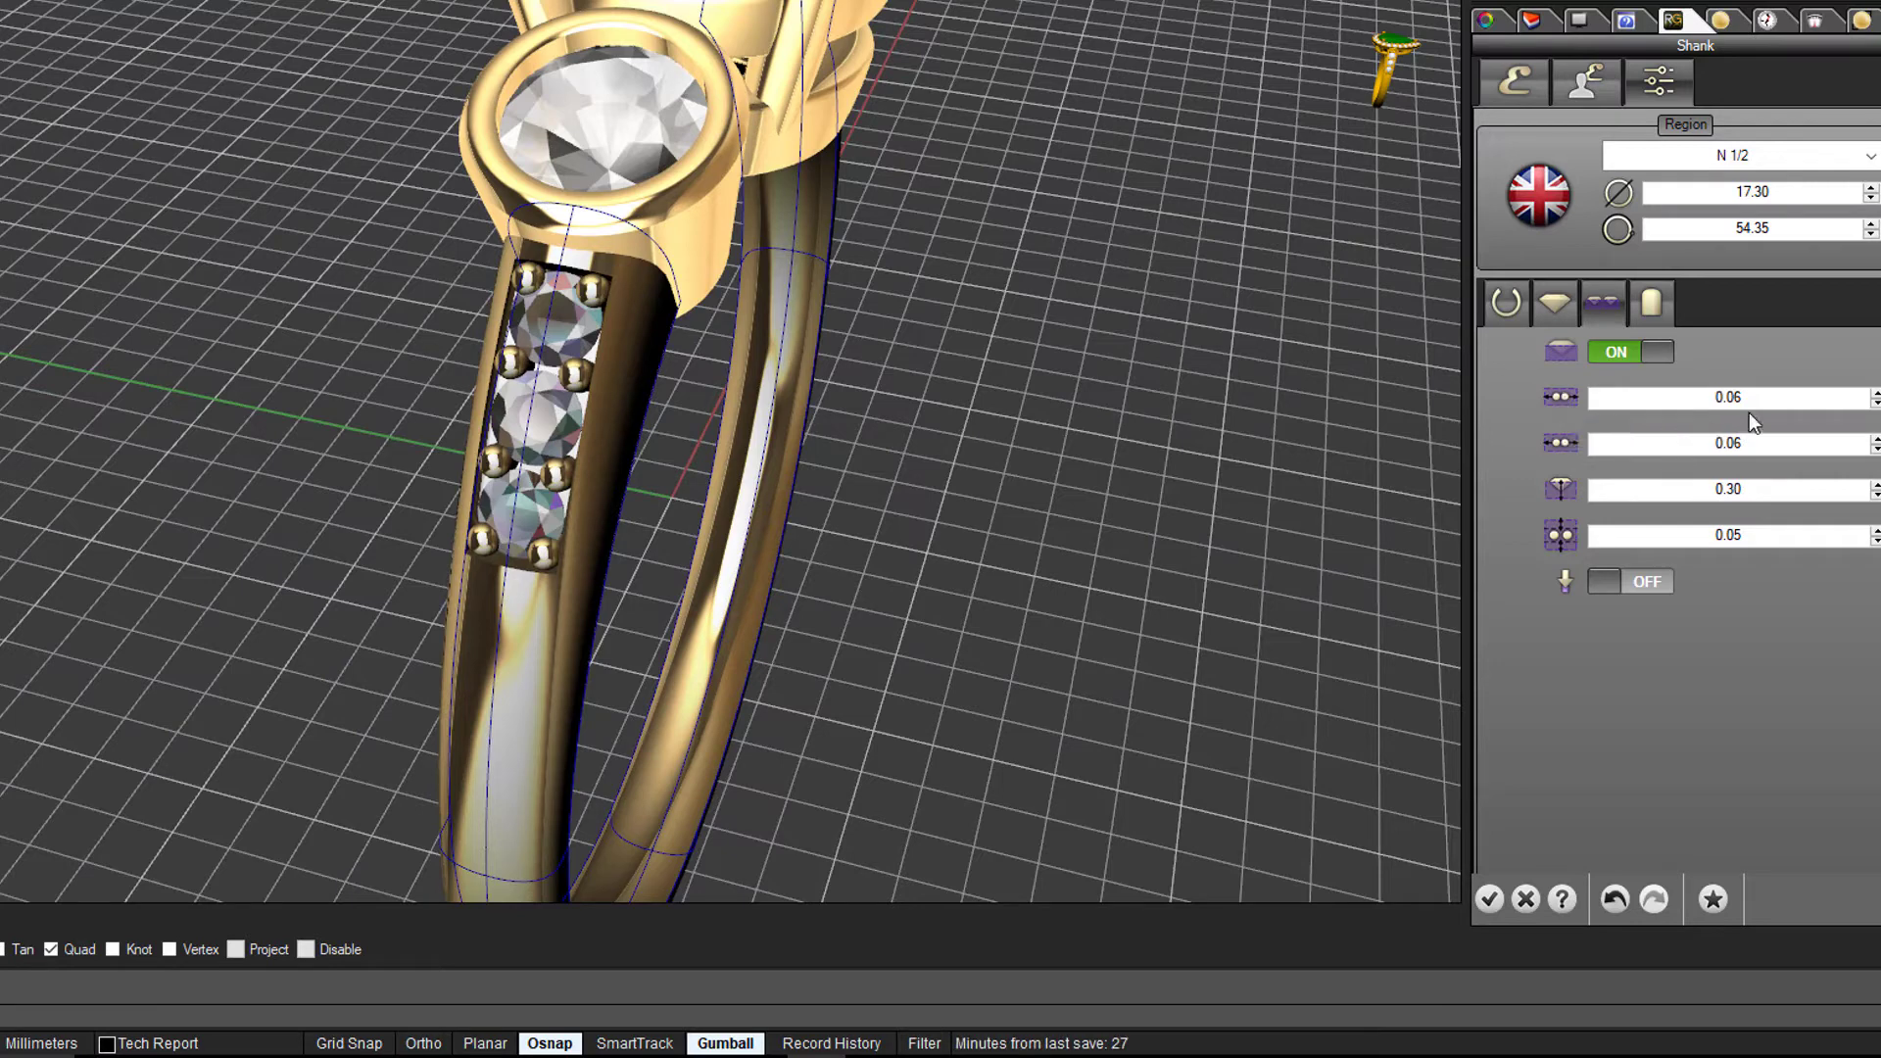
{"action": "scroll", "coordinate": [1717, 396], "scroll_direction": "up", "scroll_amount": 1}
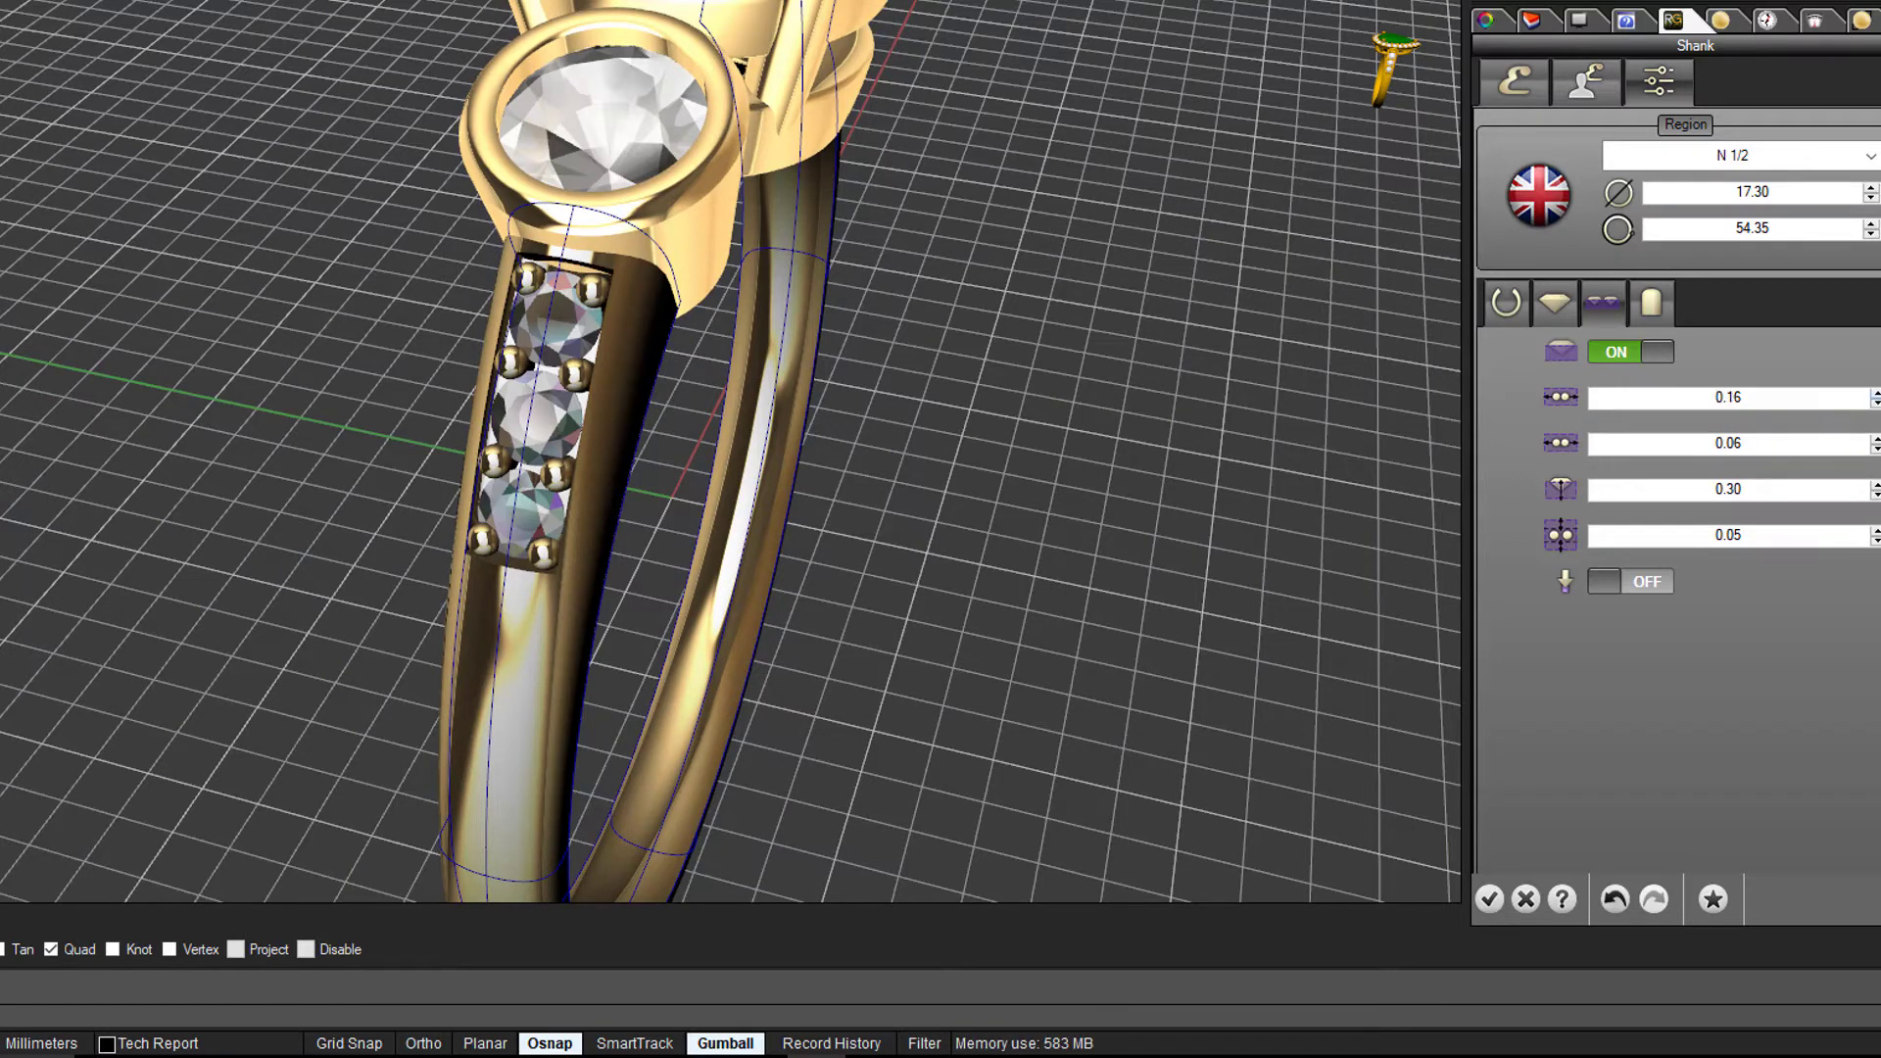
Set the shank channel cutter's first margin to 0.06 and its second margin to 0.10.
{"action": "left_click", "coordinate": [1877, 407]}
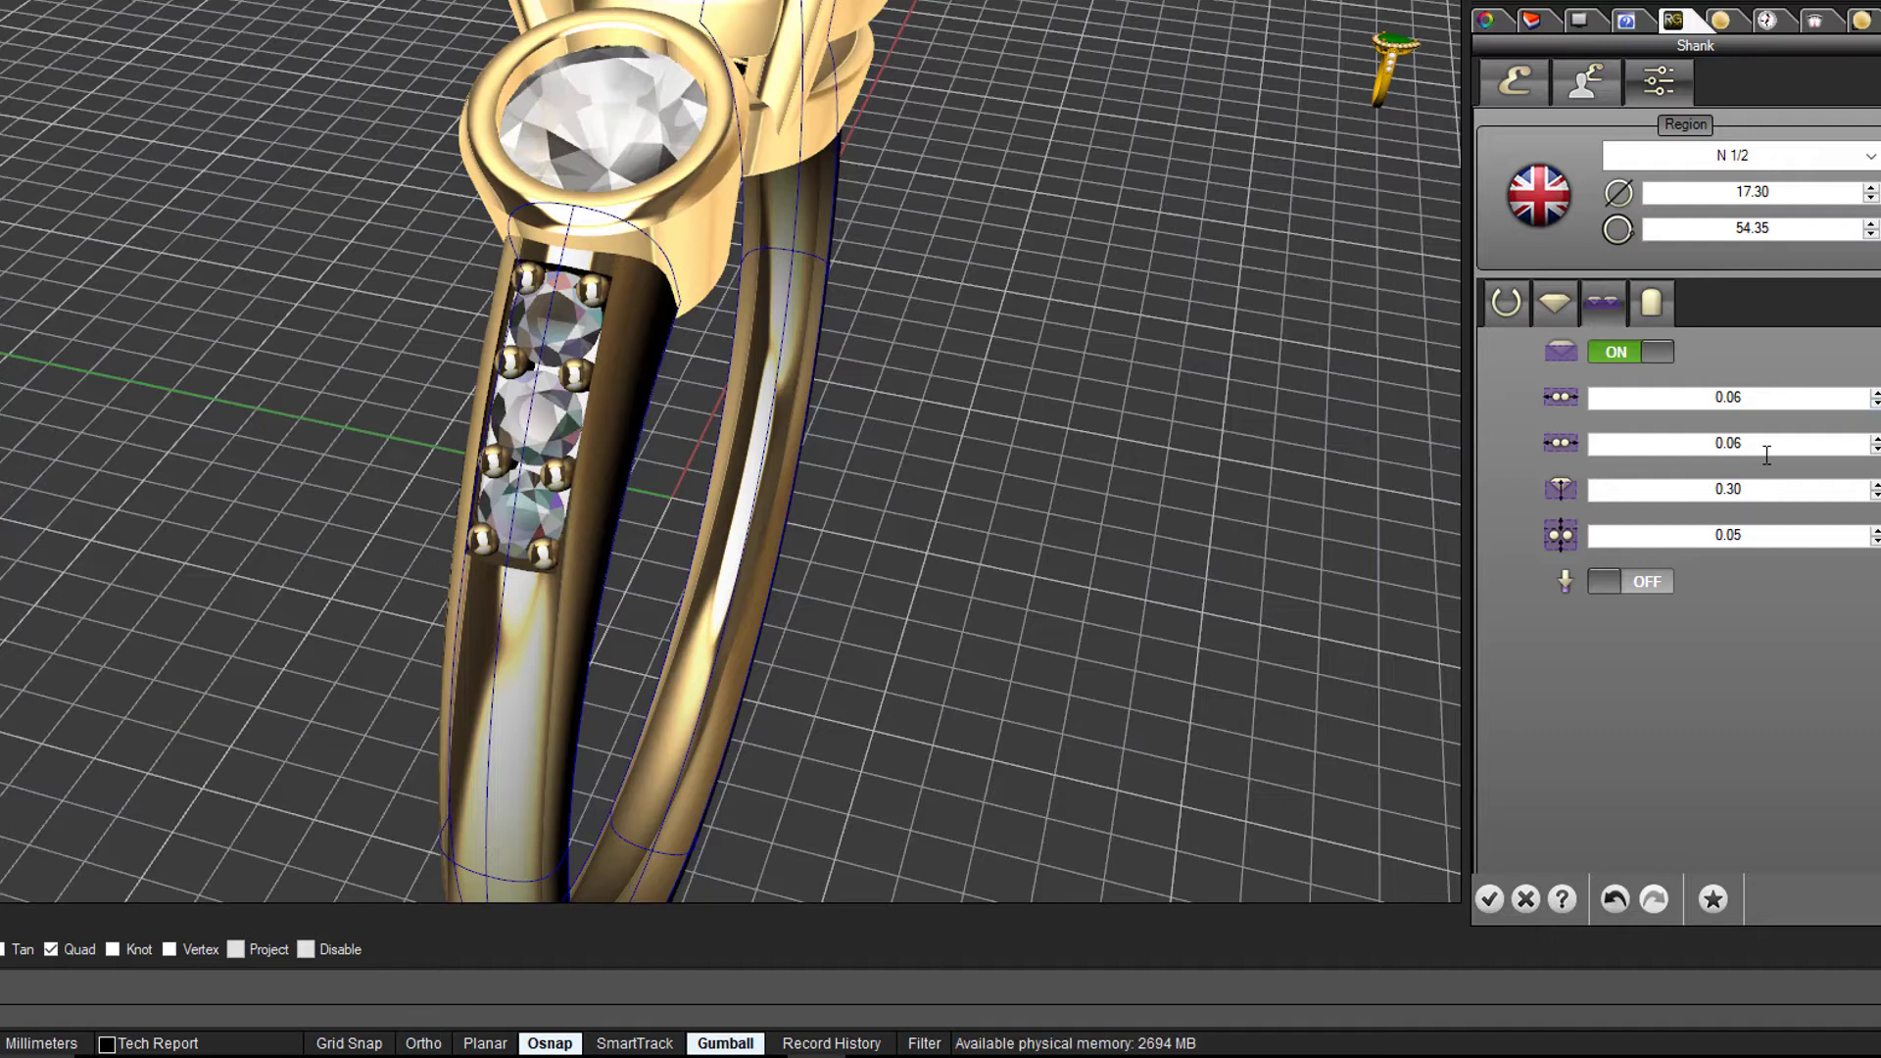
{"action": "left_click", "coordinate": [1876, 449]}
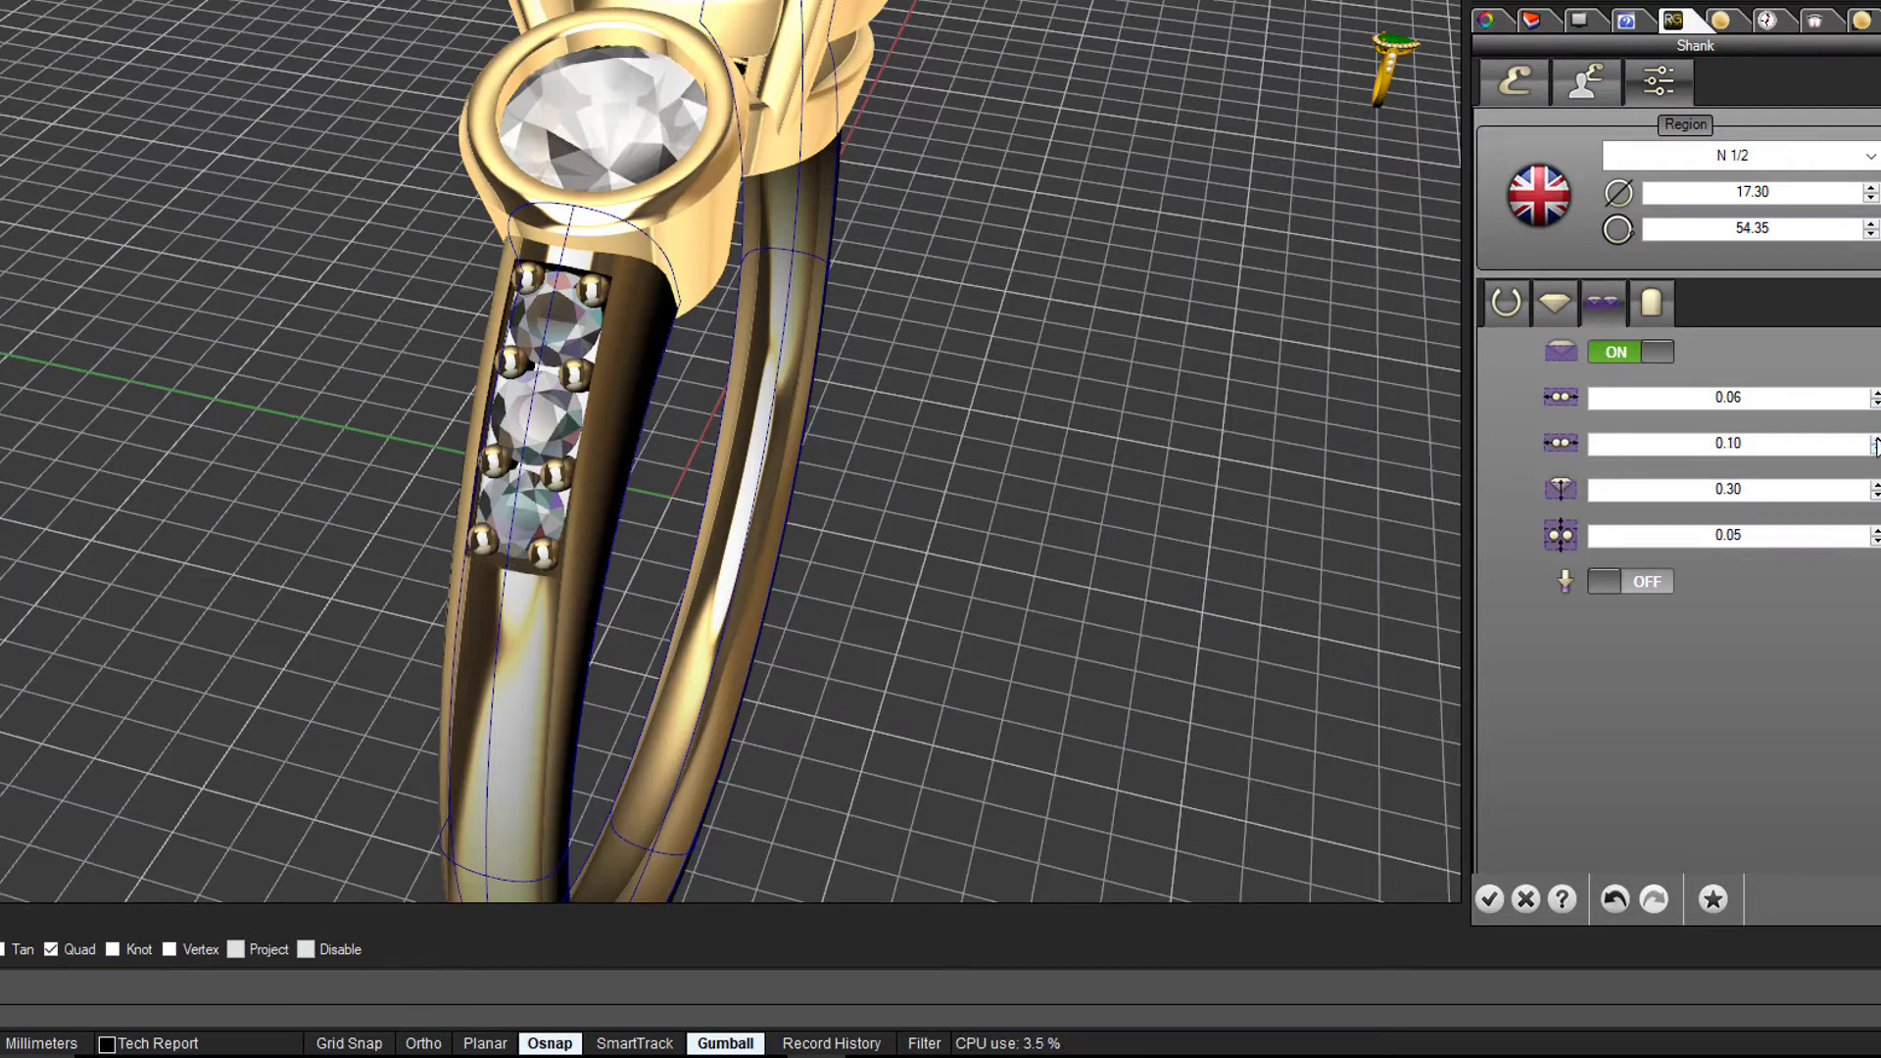
{"action": "left_click", "coordinate": [1876, 439]}
{"action": "left_click", "coordinate": [1876, 439]}
{"action": "scroll", "coordinate": [578, 592], "scroll_direction": "up", "scroll_amount": 4}
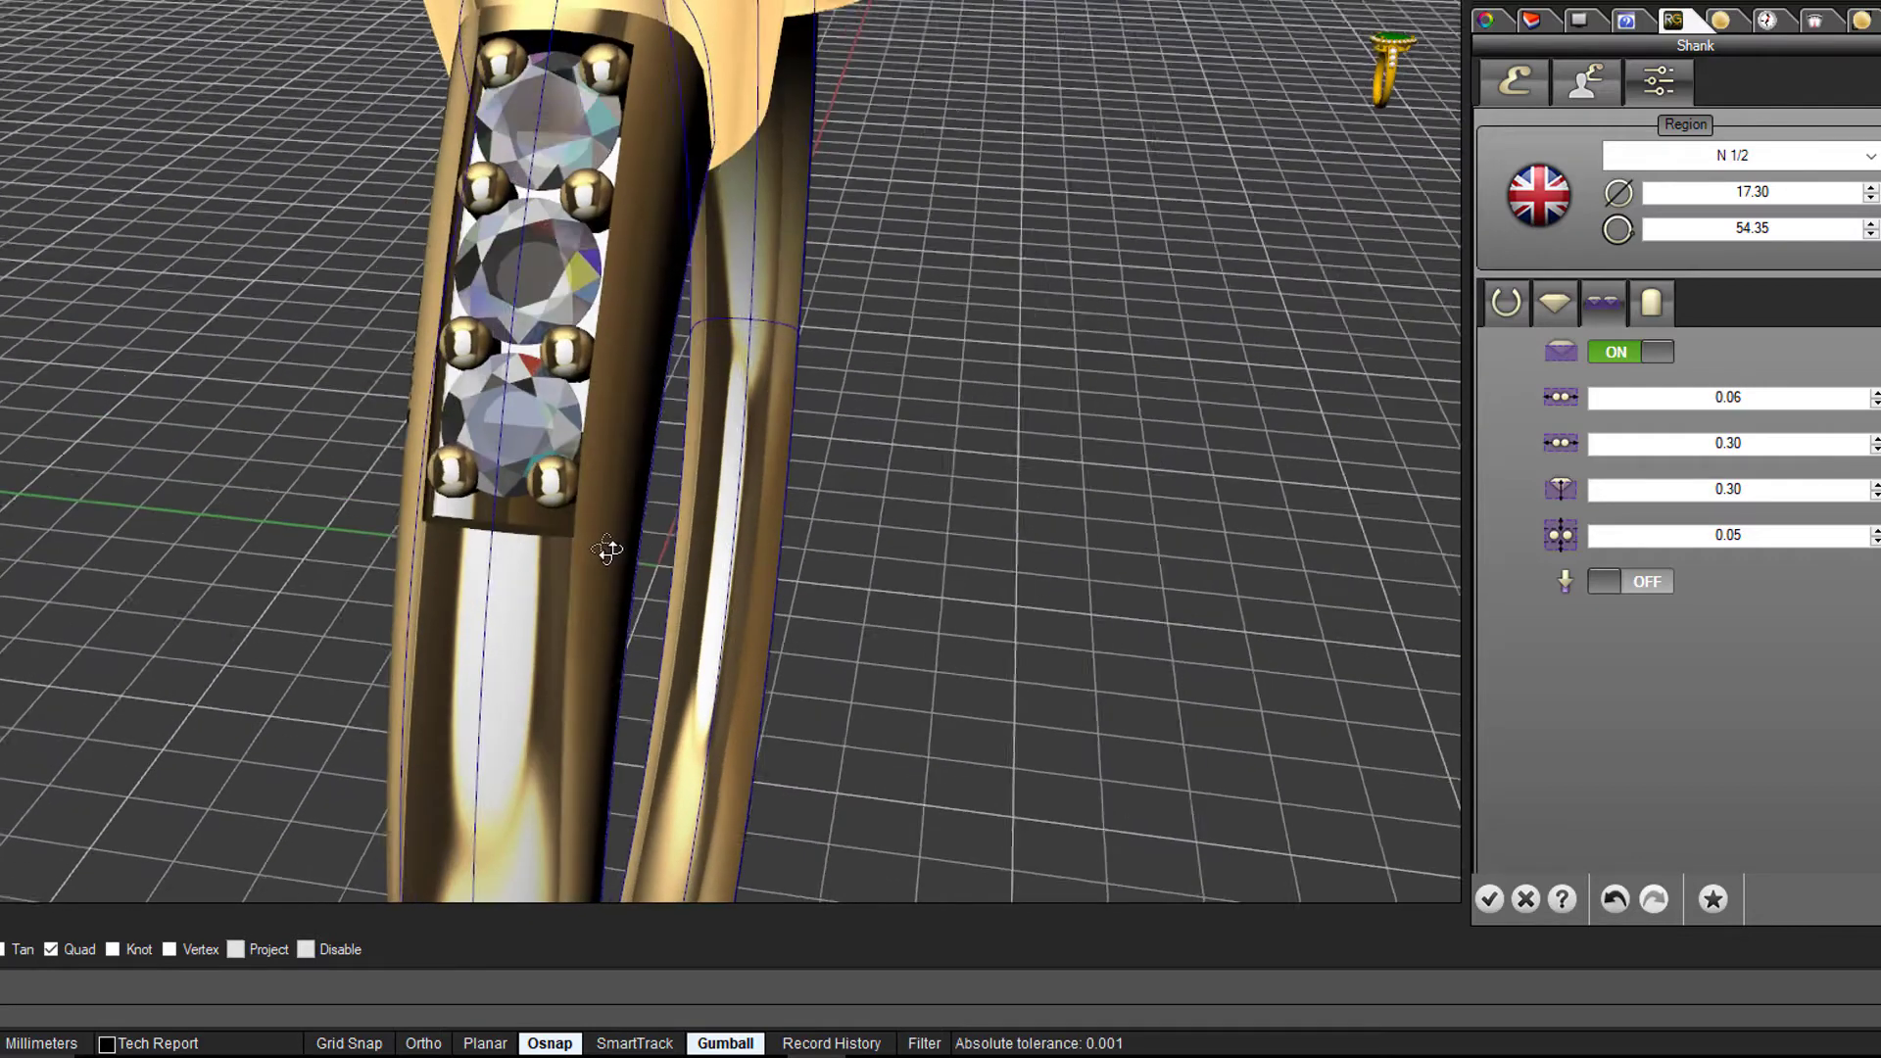
{"action": "left_click", "coordinate": [1875, 450]}
{"action": "left_click", "coordinate": [1876, 450]}
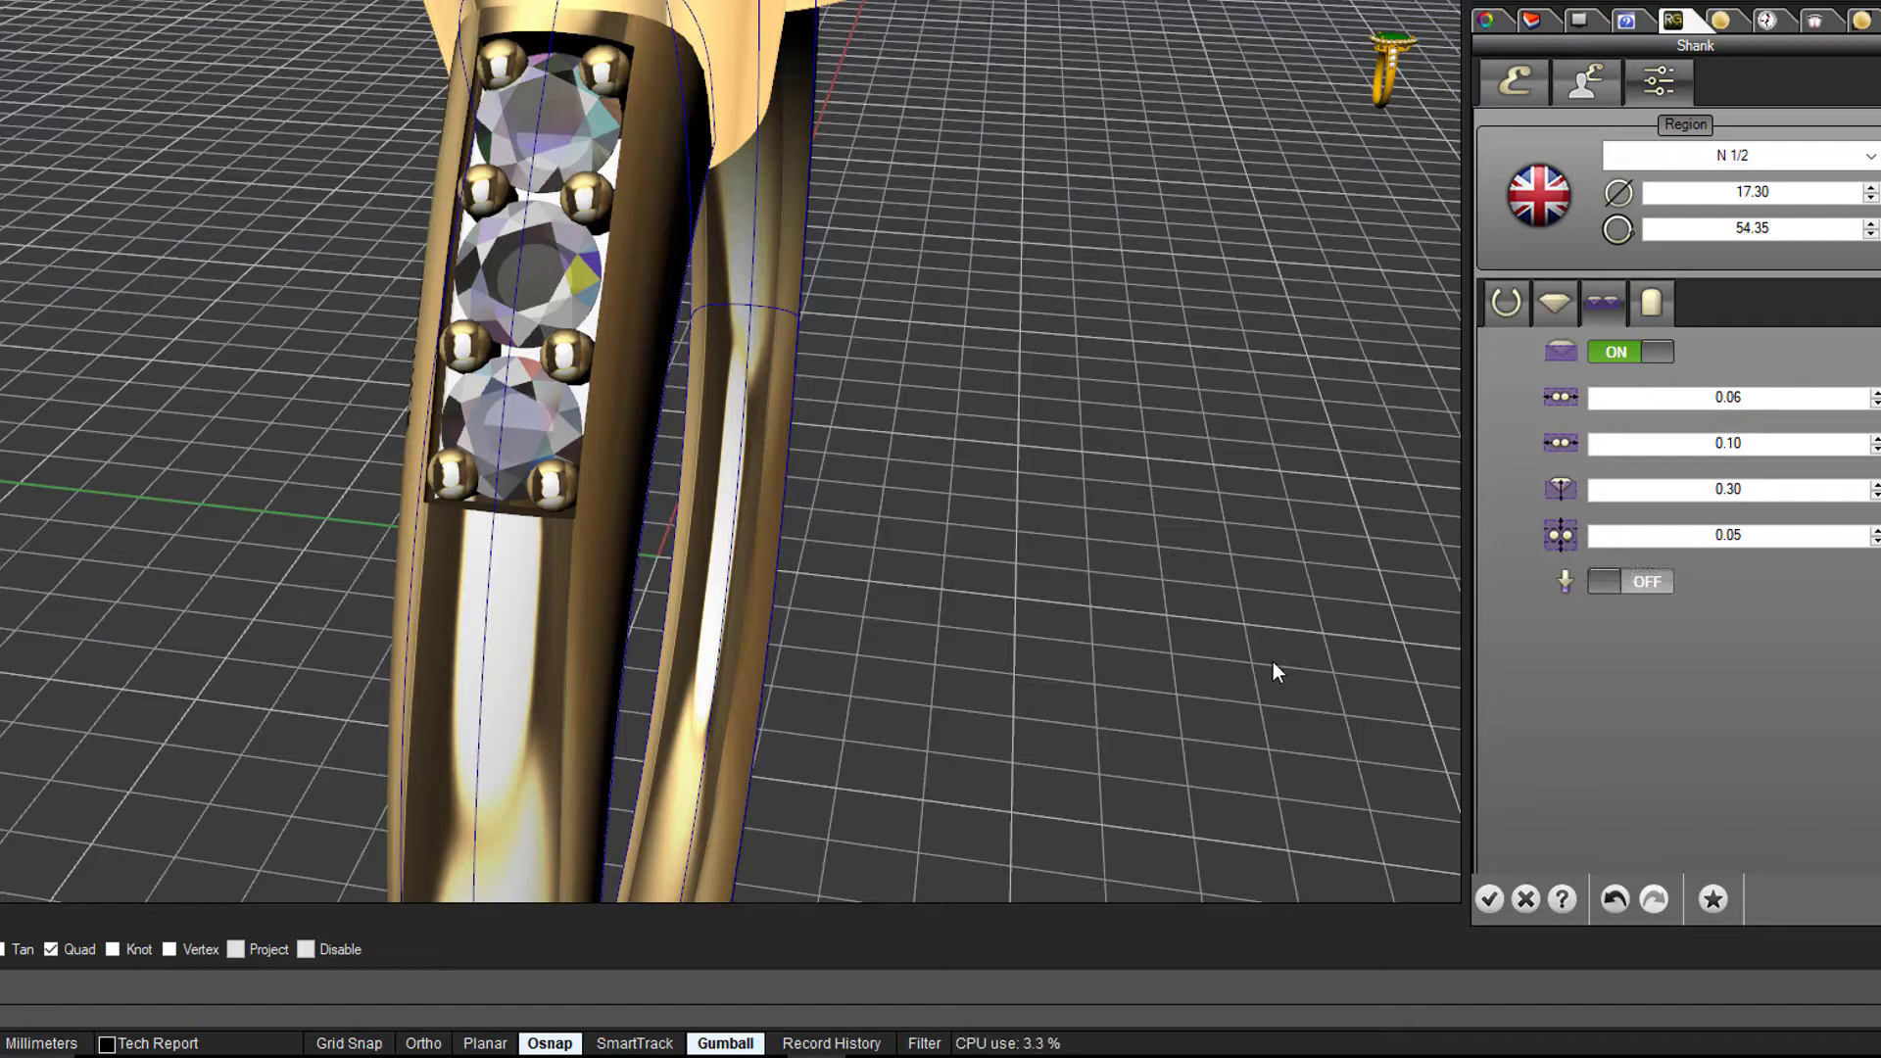
{"action": "right_click_drag", "start_coordinate": [1273, 662], "coordinate": [1133, 659]}
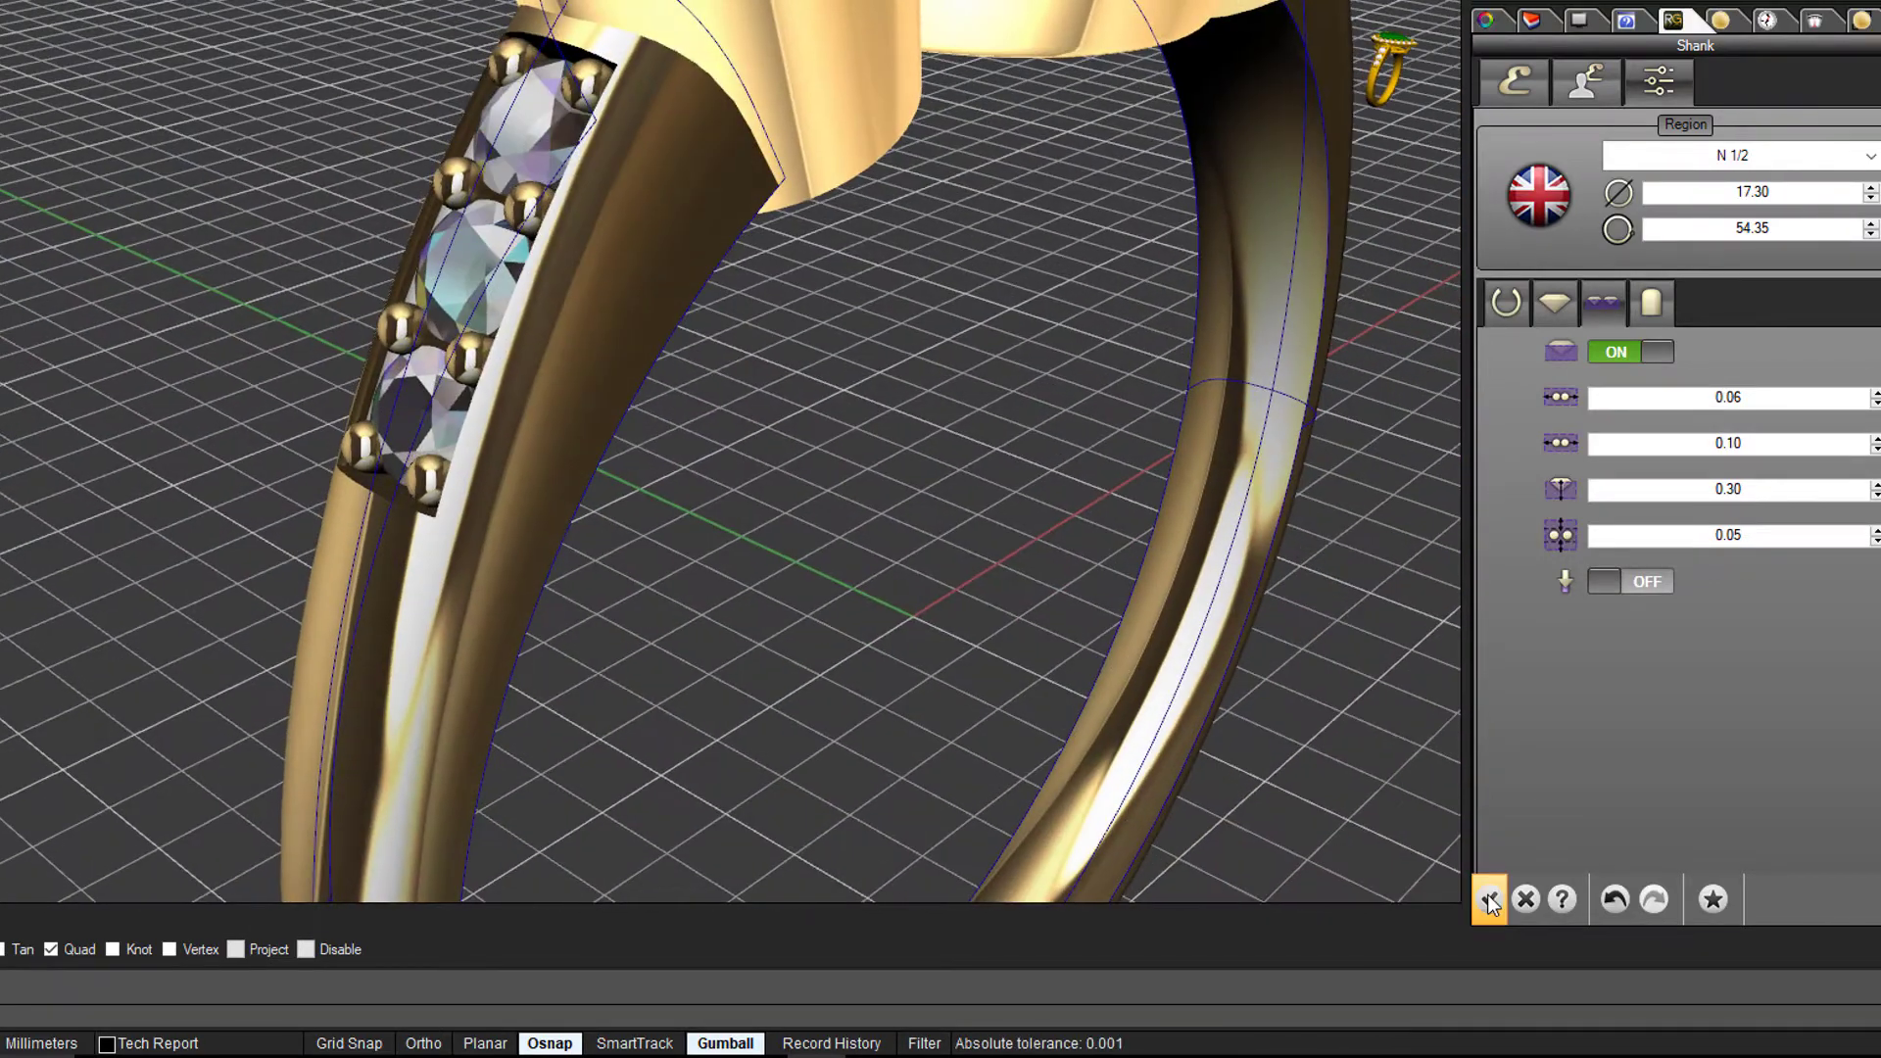
{"action": "right_click_drag", "start_coordinate": [1041, 567], "coordinate": [891, 499]}
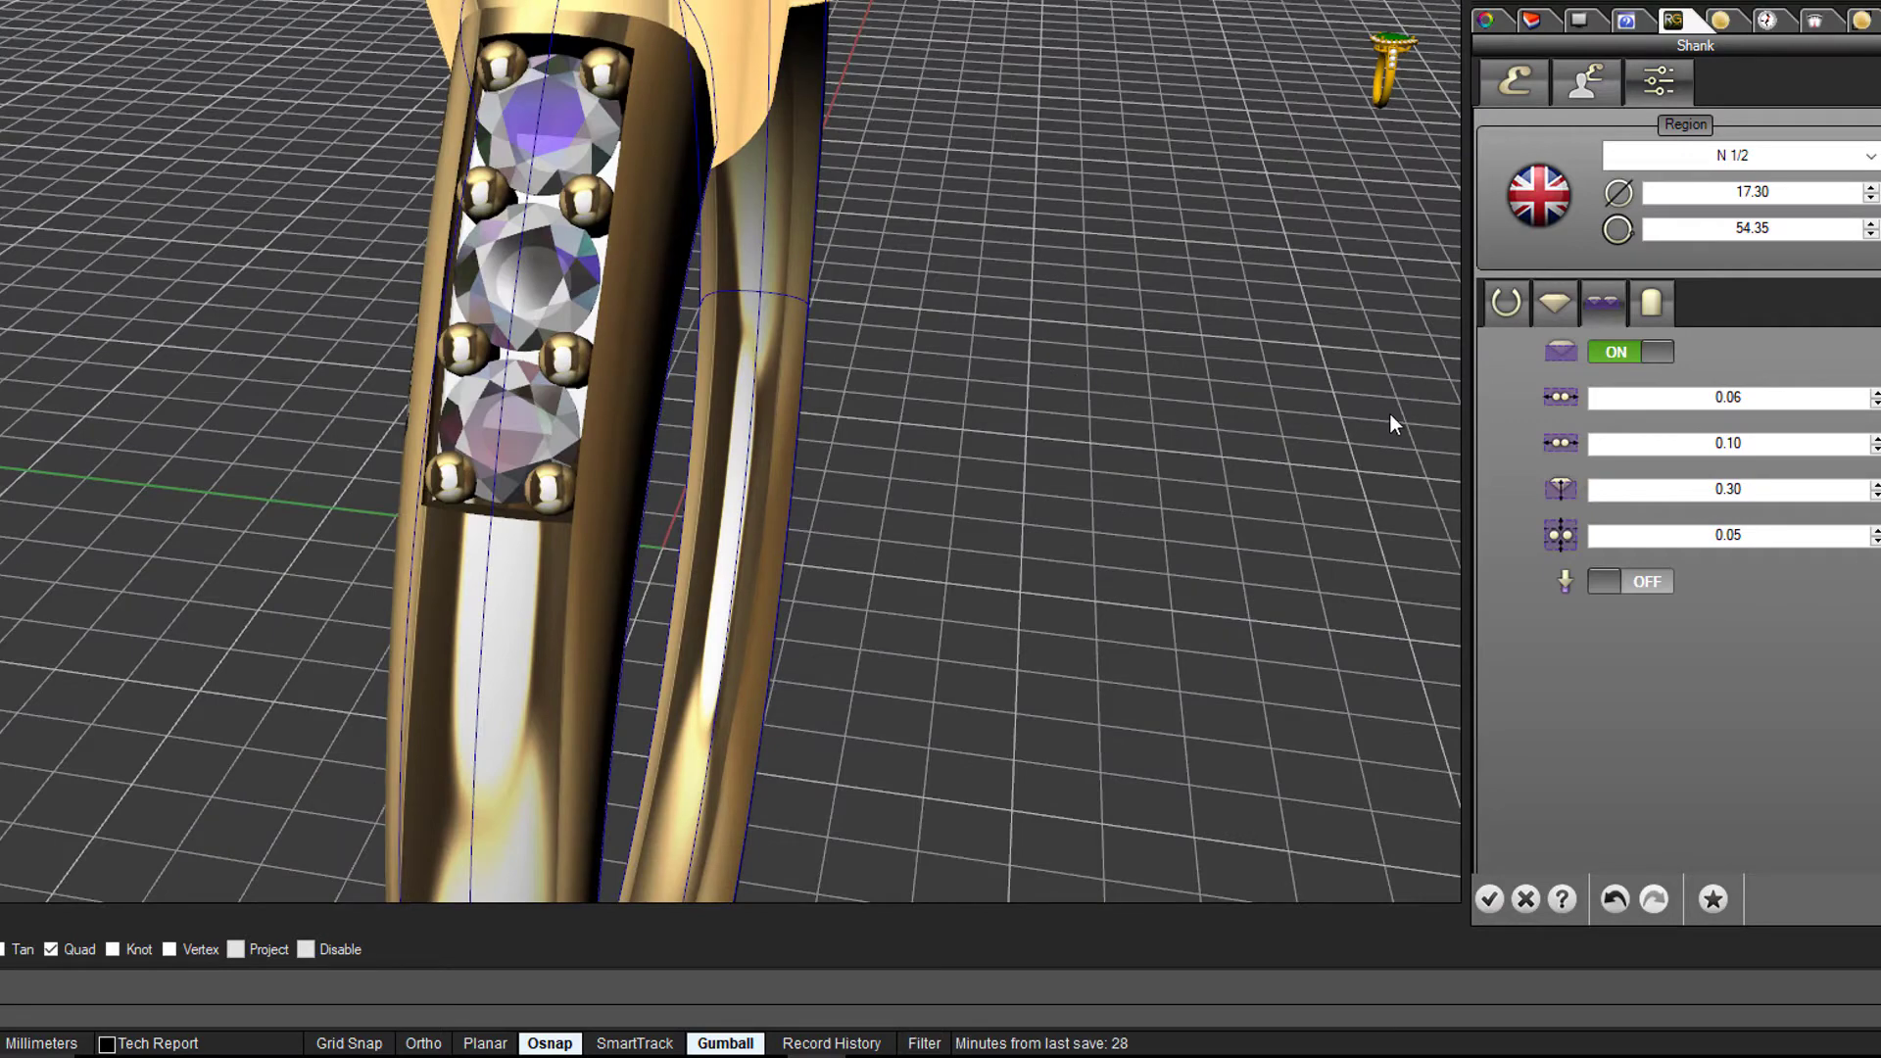
{"action": "right_click_drag", "start_coordinate": [1314, 448], "coordinate": [1430, 459]}
Review the prong settings of the shank's accent gems and accept the shank edits.
{"action": "left_click", "coordinate": [1660, 308]}
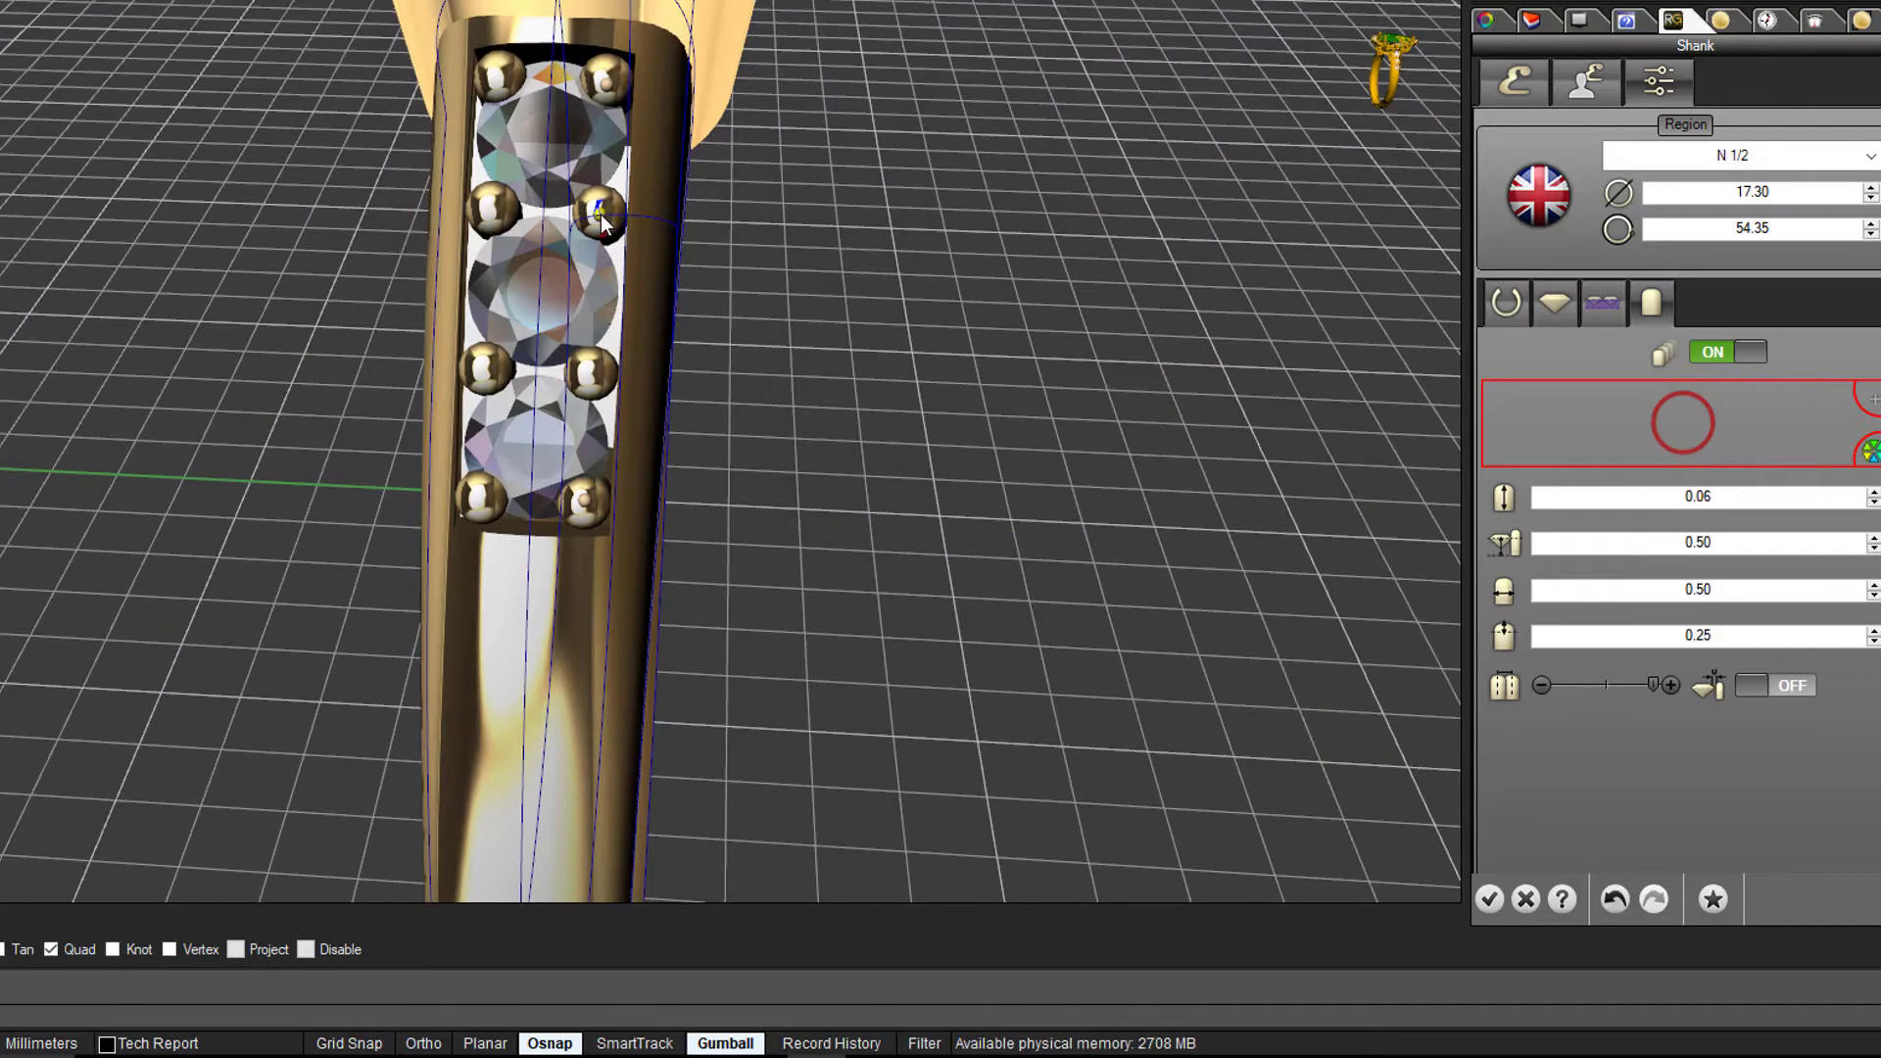
{"action": "right_click_drag", "start_coordinate": [886, 352], "coordinate": [842, 402]}
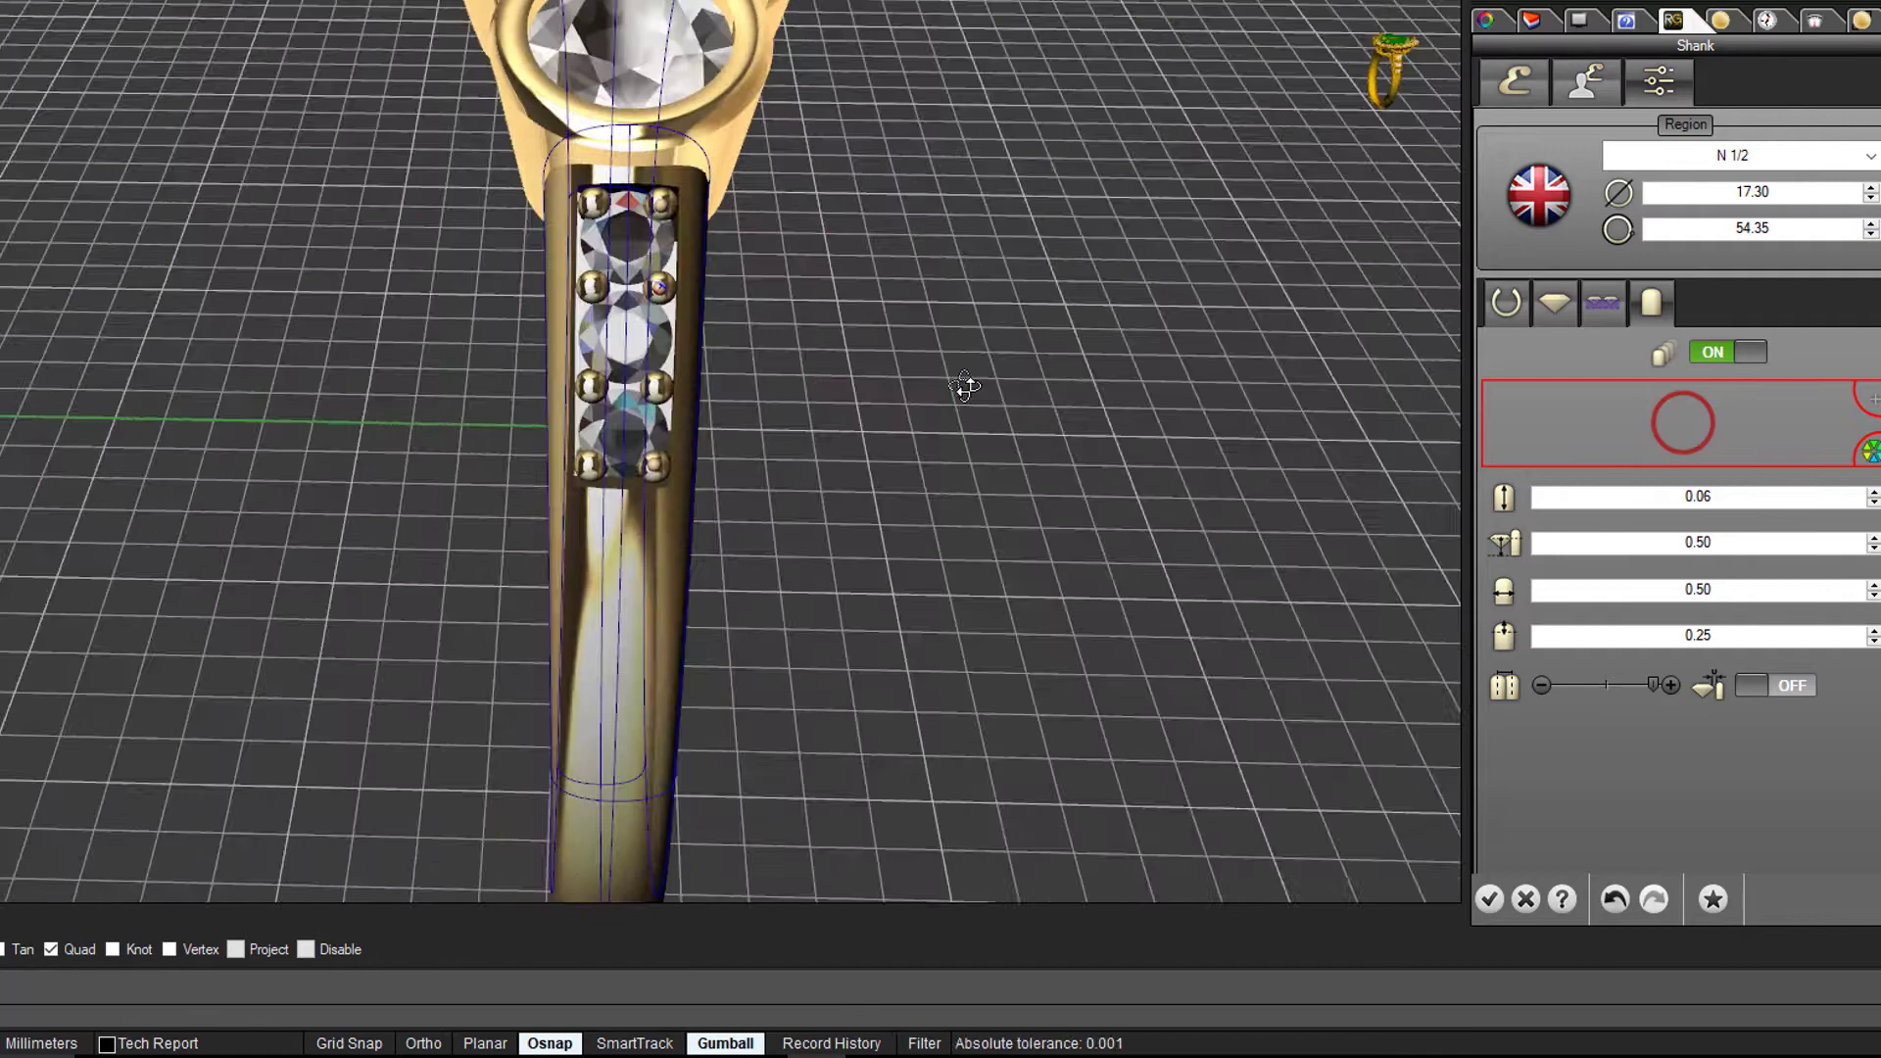
{"action": "right_click_drag", "start_coordinate": [965, 387], "coordinate": [1137, 555]}
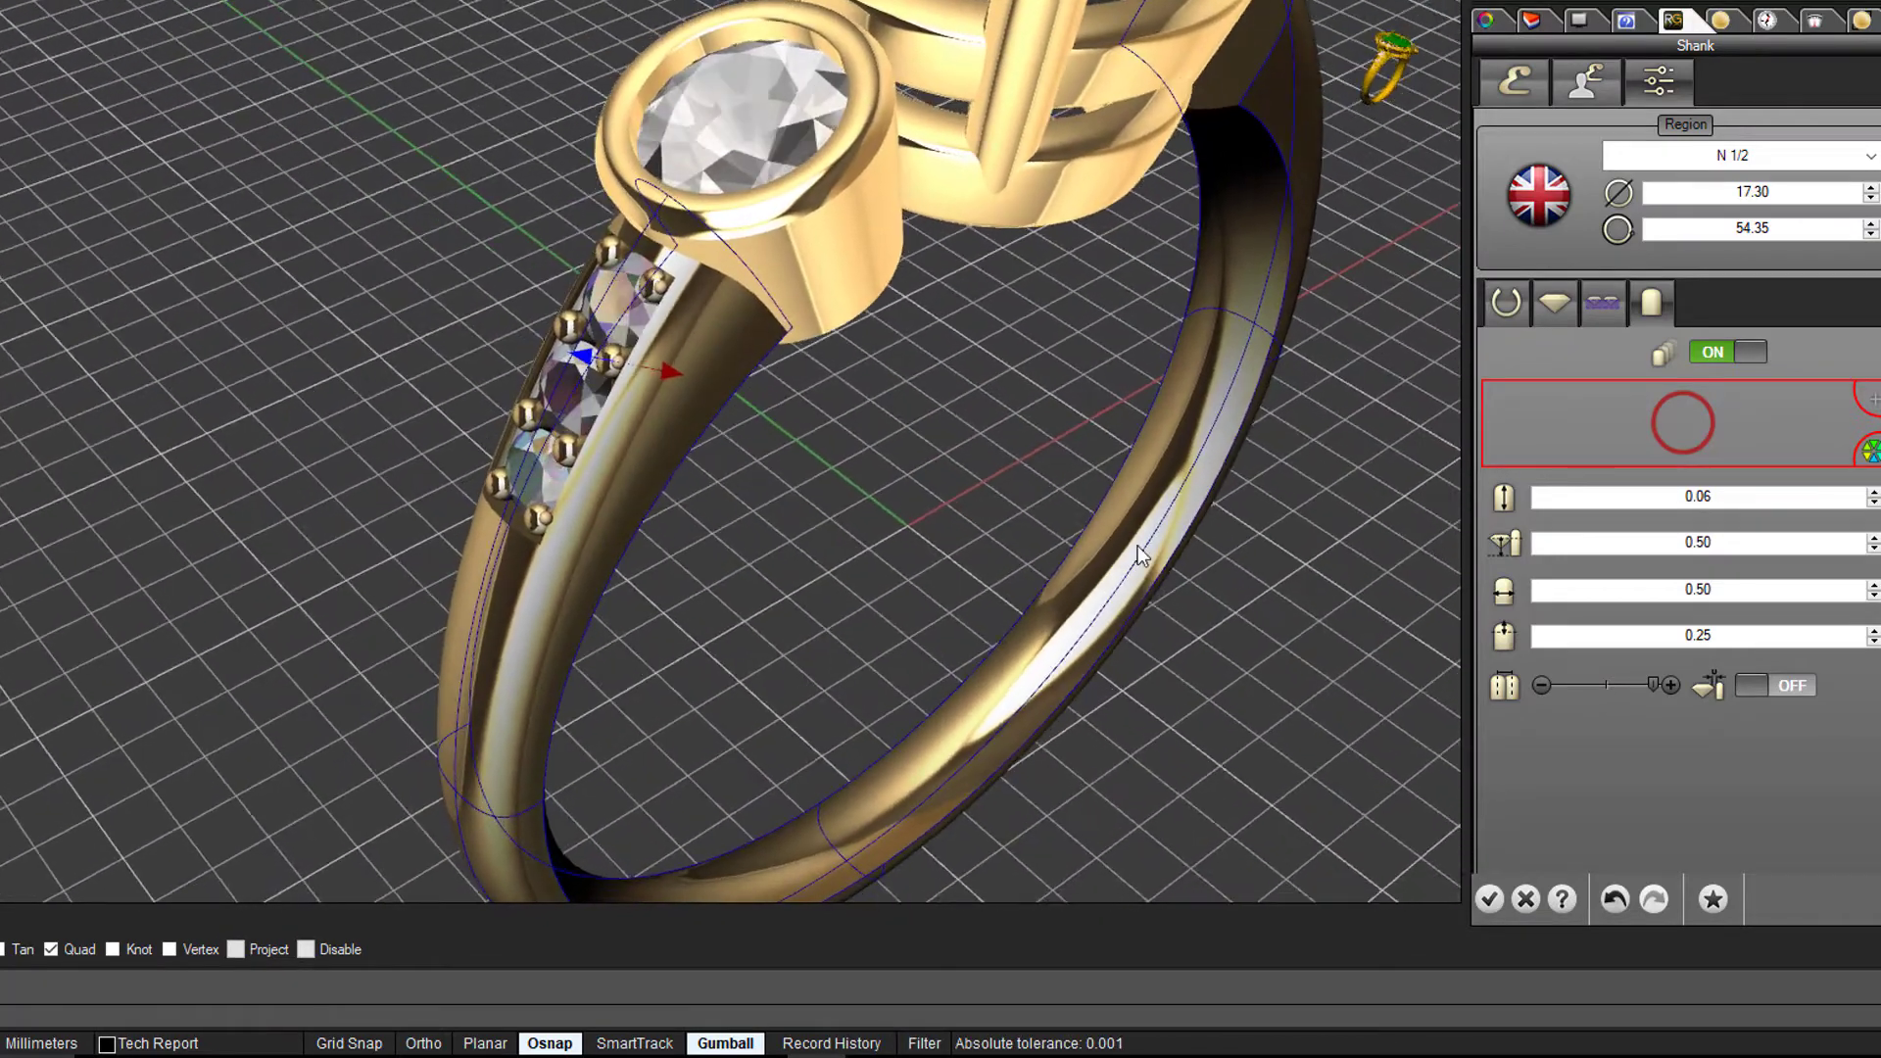
{"action": "left_click", "coordinate": [1488, 899]}
Mirror the side bezel and its gem to the other side of the ring with Symmetry Horizontal.
{"action": "scroll", "coordinate": [999, 722], "scroll_direction": "down", "scroll_amount": 5}
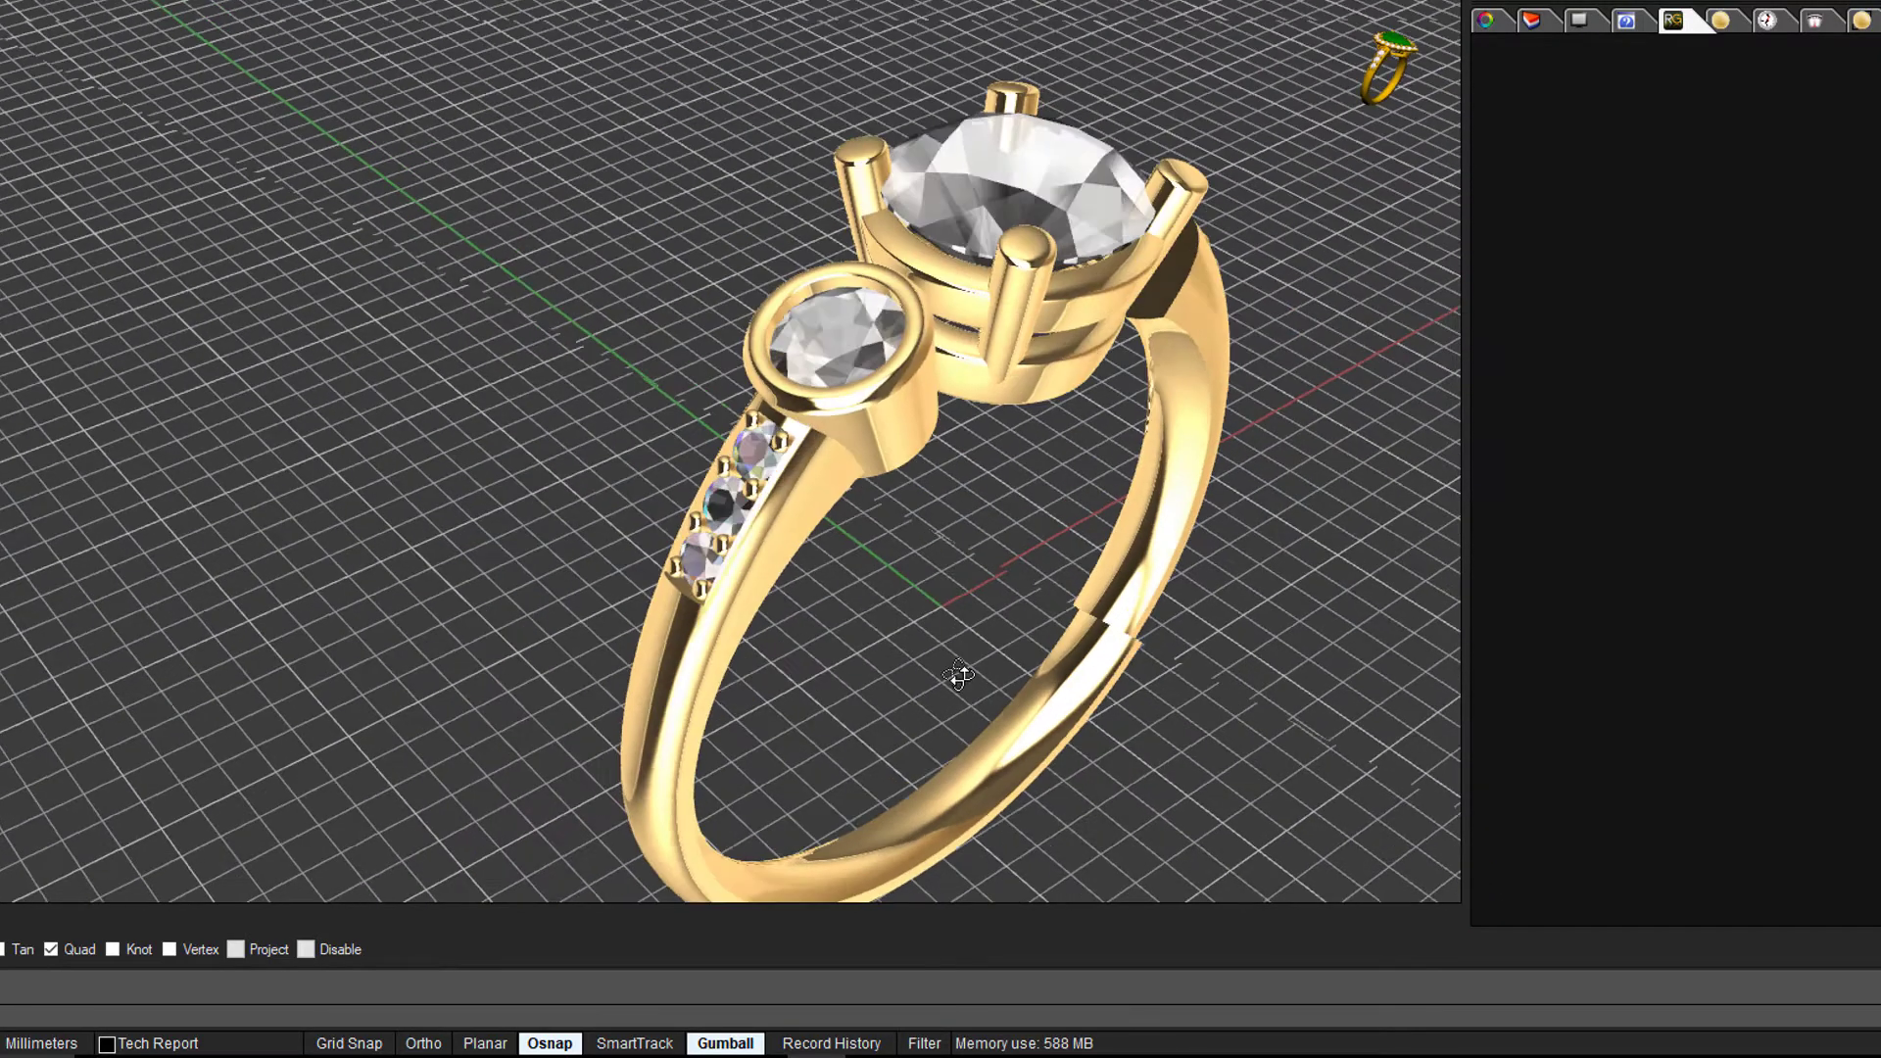
{"action": "right_click_drag", "start_coordinate": [958, 672], "coordinate": [783, 500]}
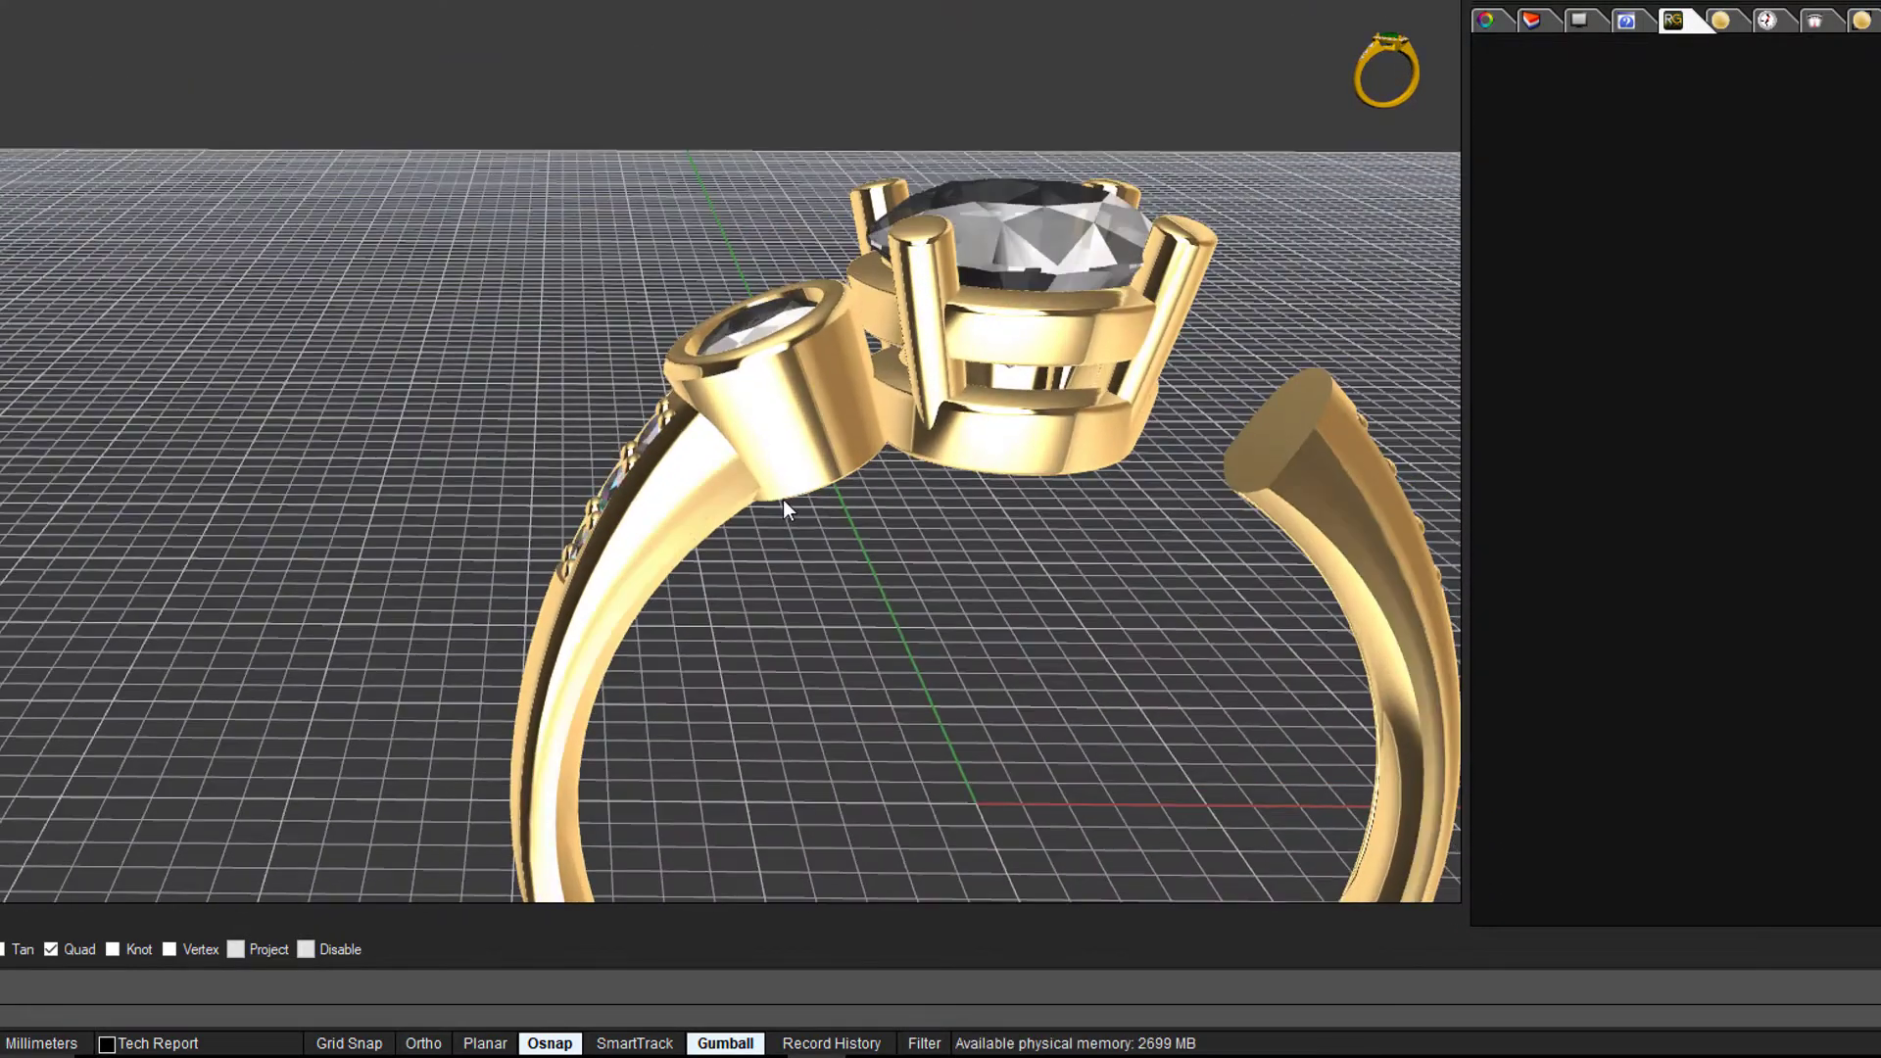
{"action": "left_click", "coordinate": [756, 319]}
{"action": "left_click", "coordinate": [828, 382]}
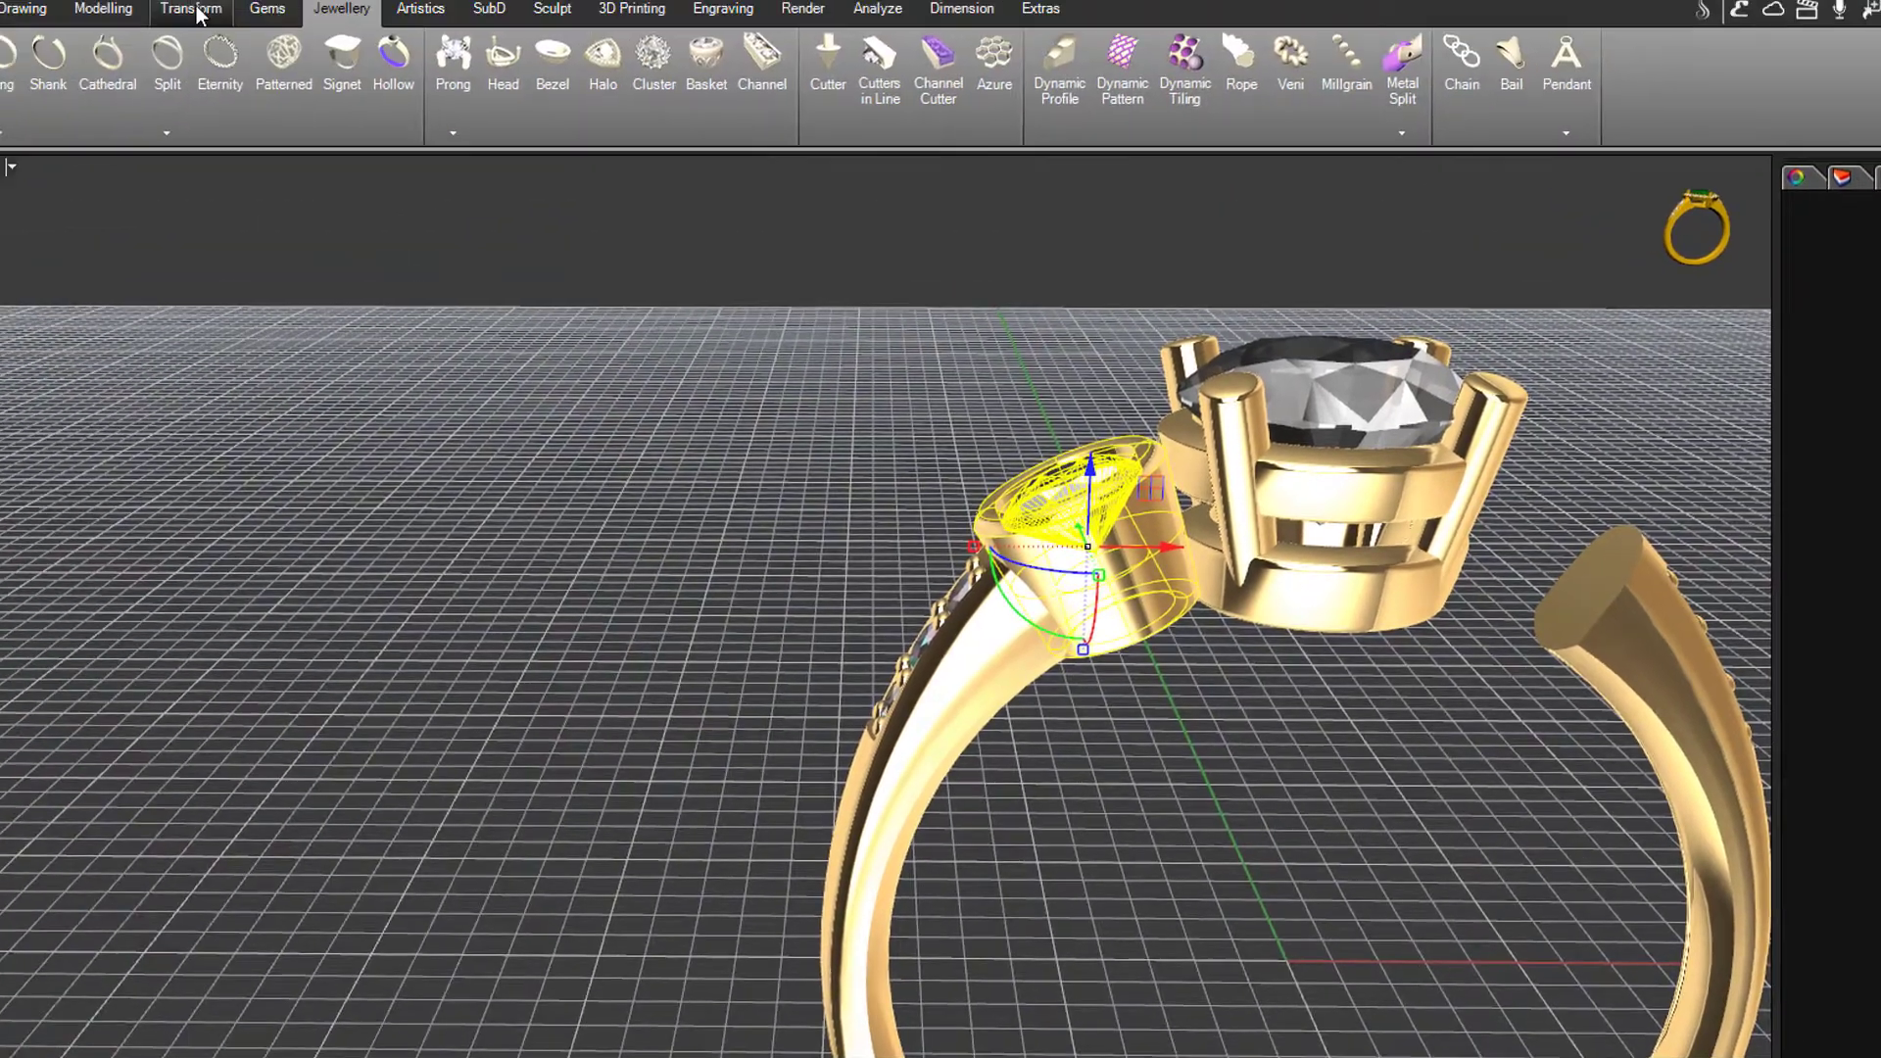
{"action": "left_click", "coordinate": [196, 10]}
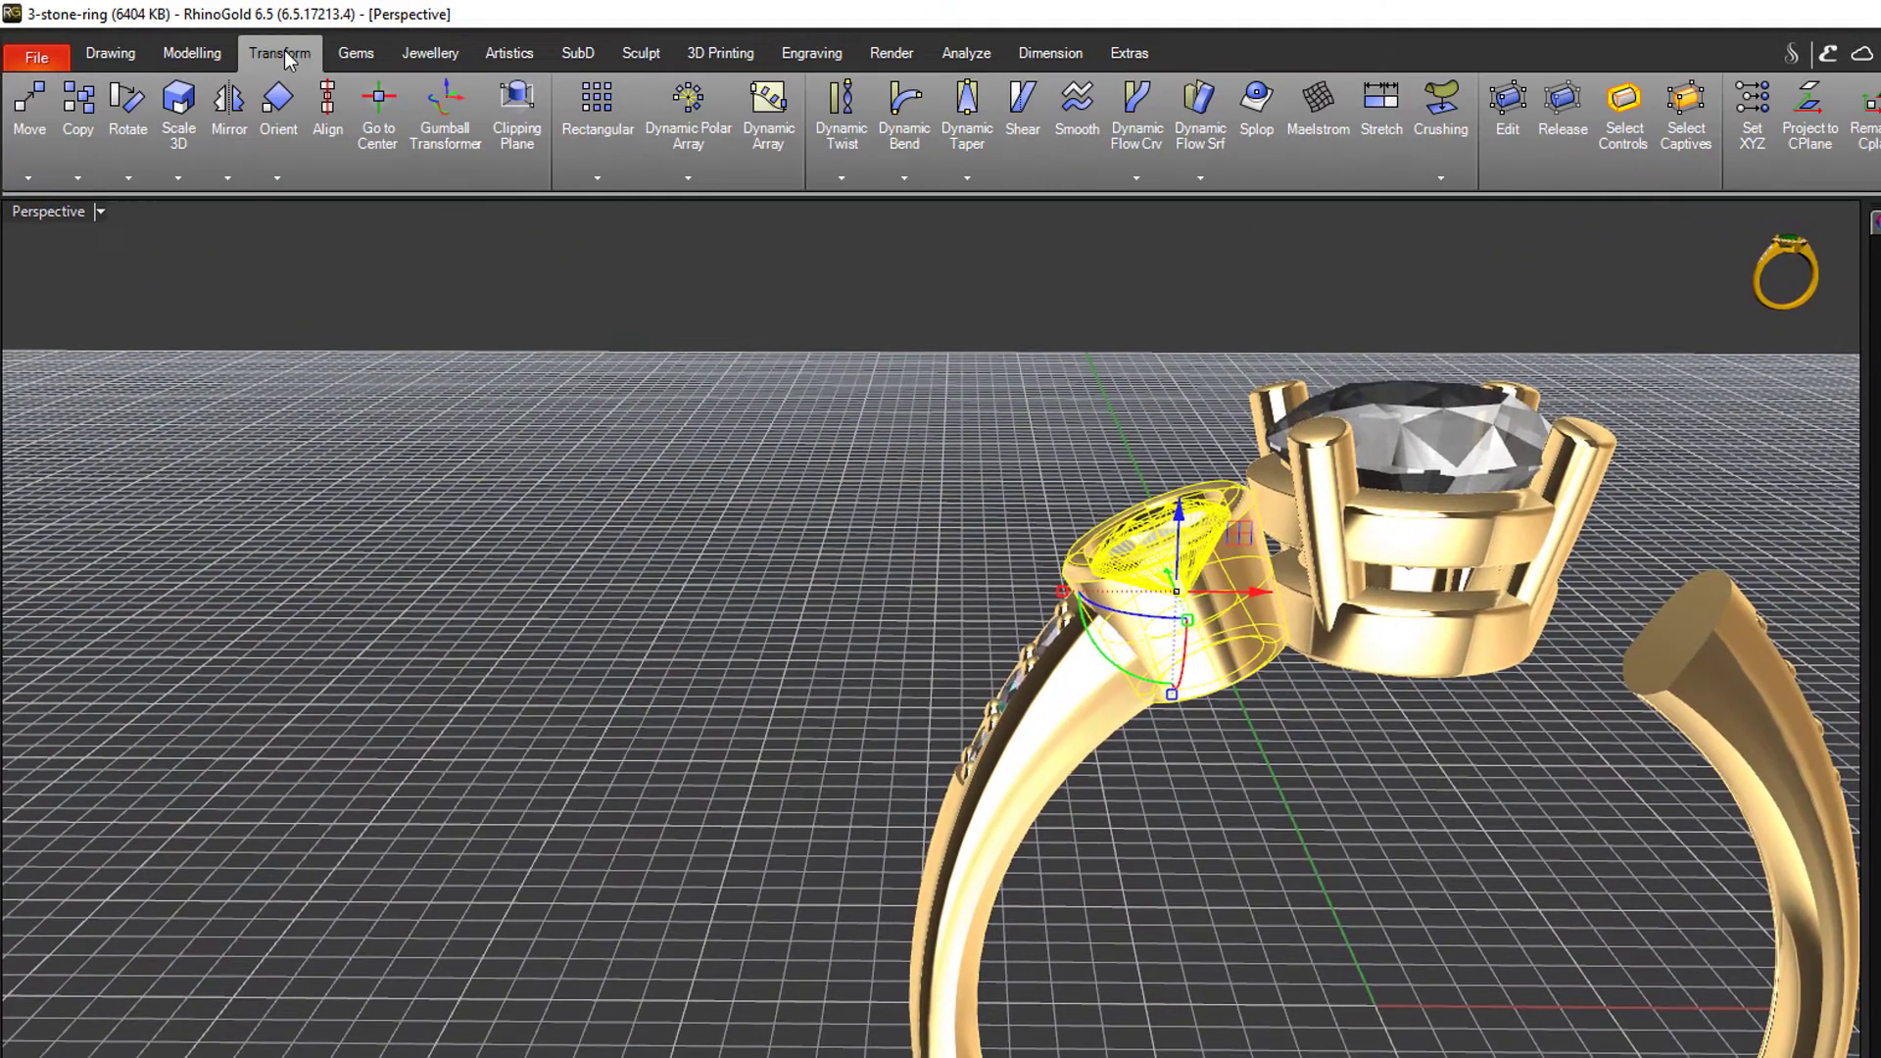
{"action": "left_click", "coordinate": [139, 132]}
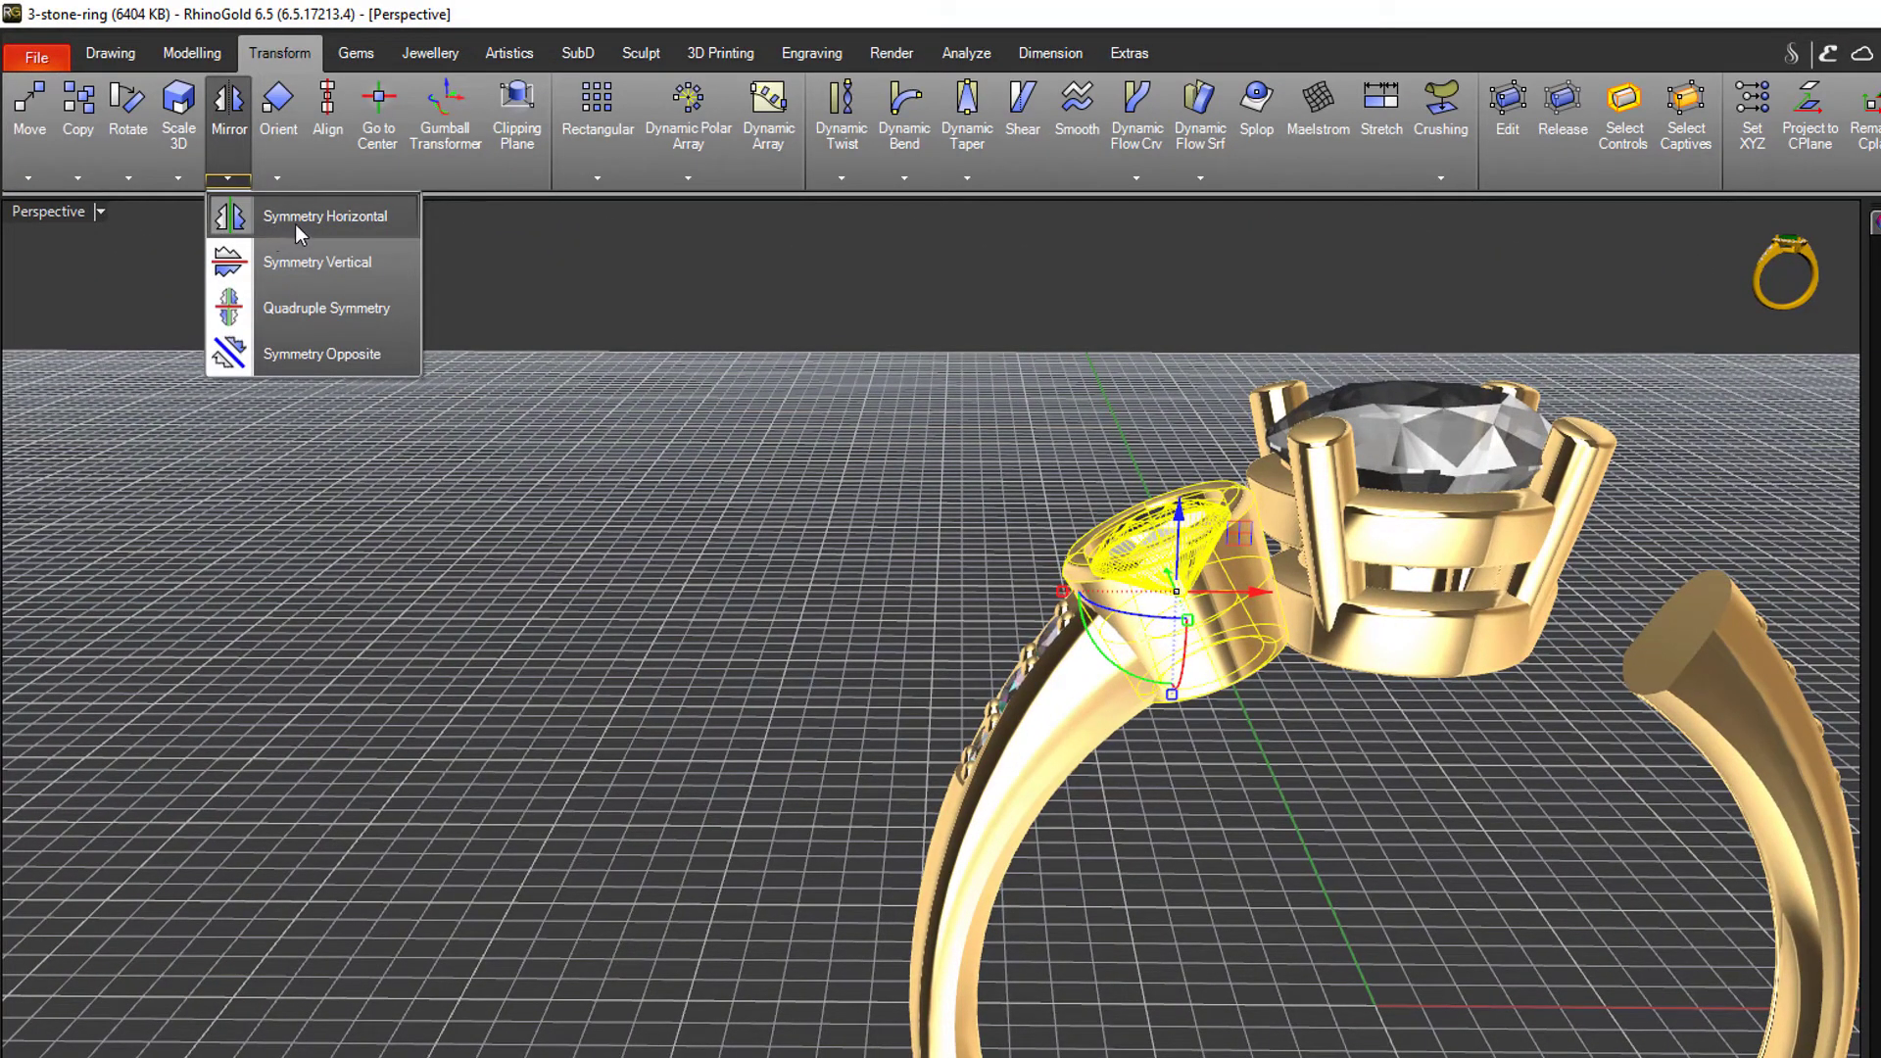
{"action": "left_click", "coordinate": [296, 225]}
{"action": "left_click", "coordinate": [510, 532]}
{"action": "right_click_drag", "start_coordinate": [509, 532], "coordinate": [647, 745]}
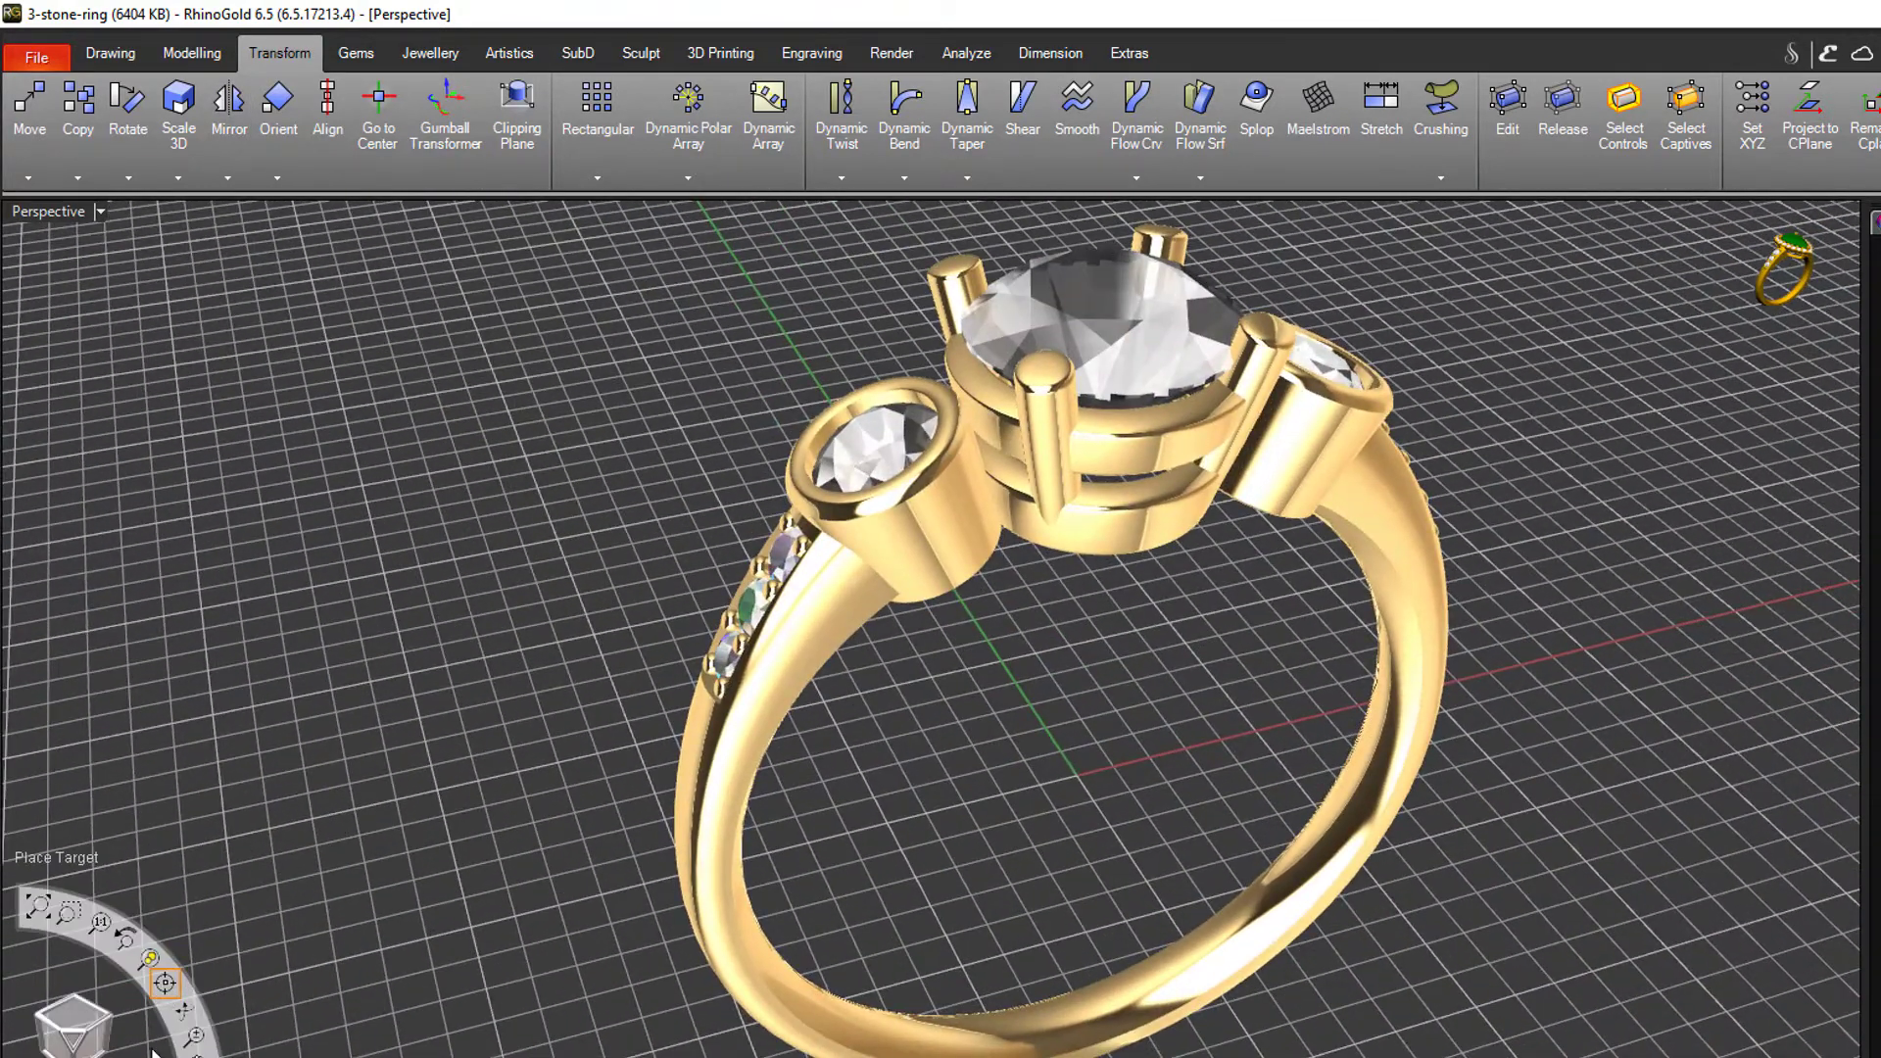
Check the ring from the top, and apply the Sapphire material to both side gems in the perspective view.
{"action": "key", "text": "ctrl+F1"}
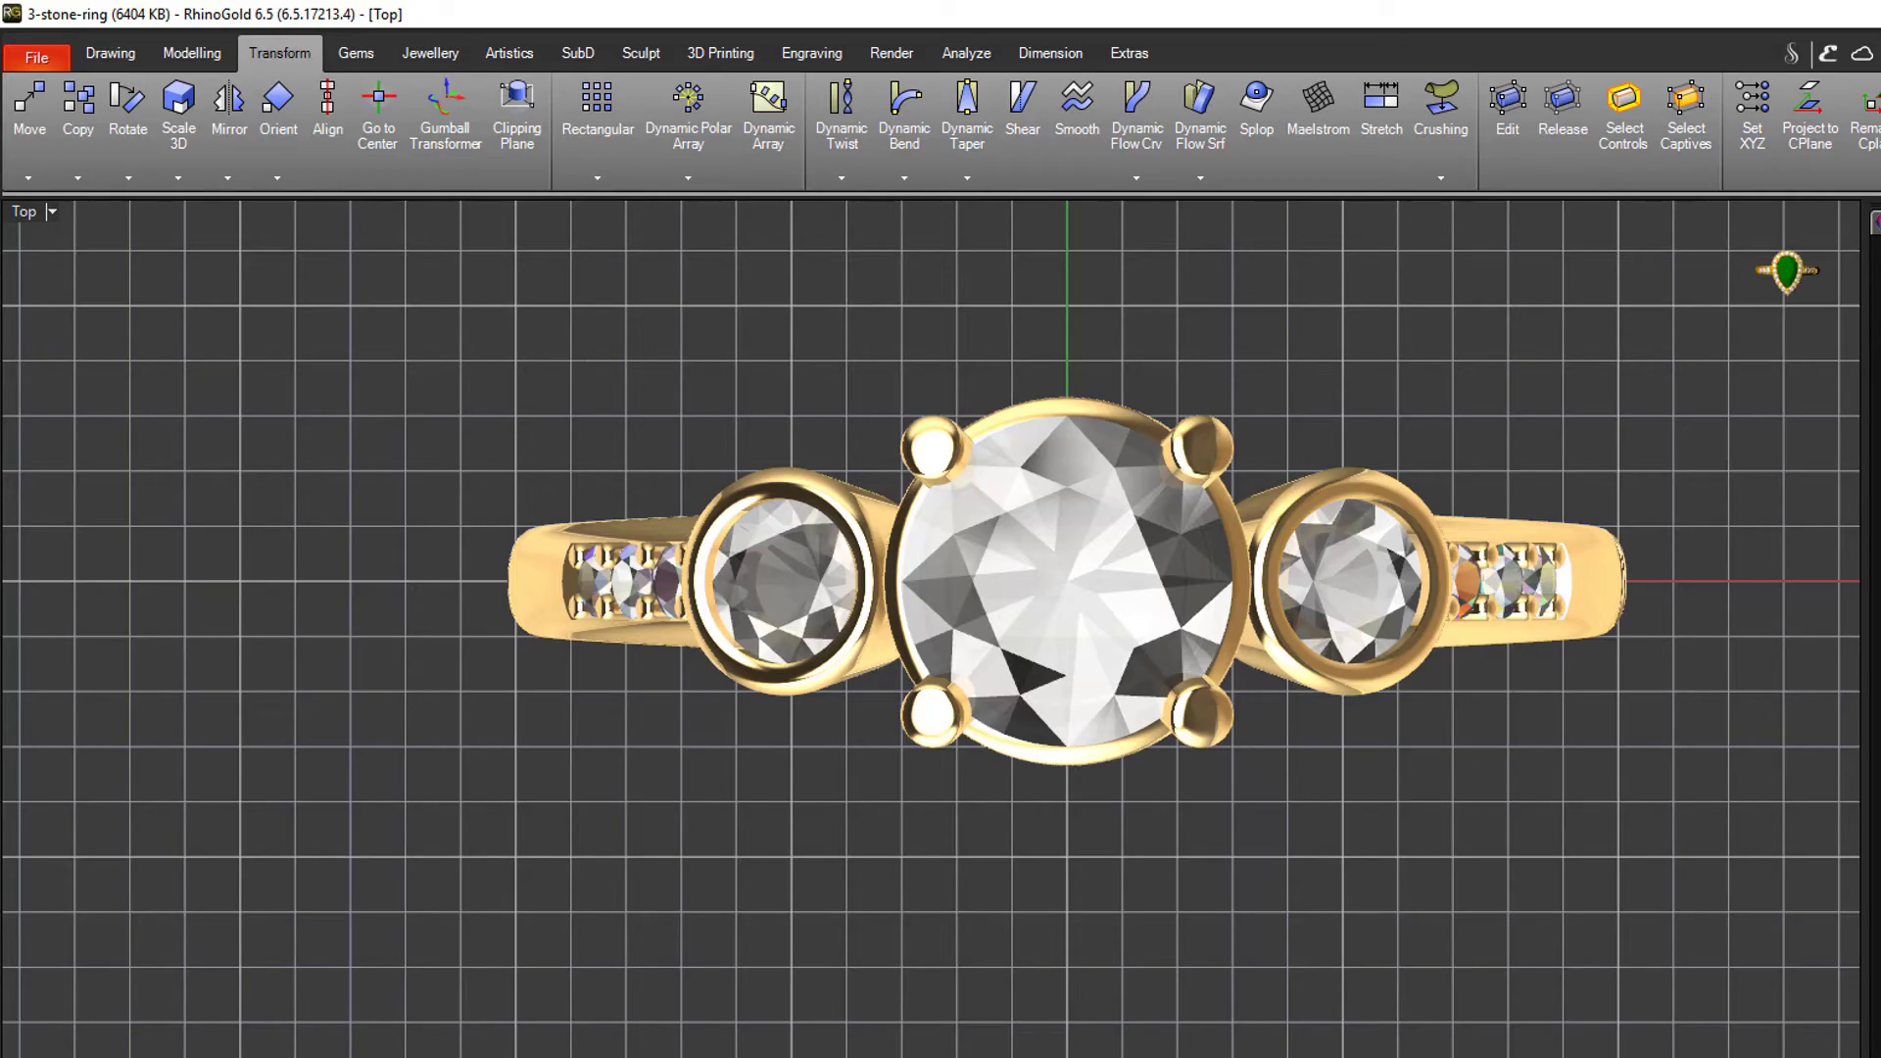
{"action": "key", "text": "ctrl+F4"}
{"action": "right_click_drag", "start_coordinate": [1156, 842], "coordinate": [949, 719]}
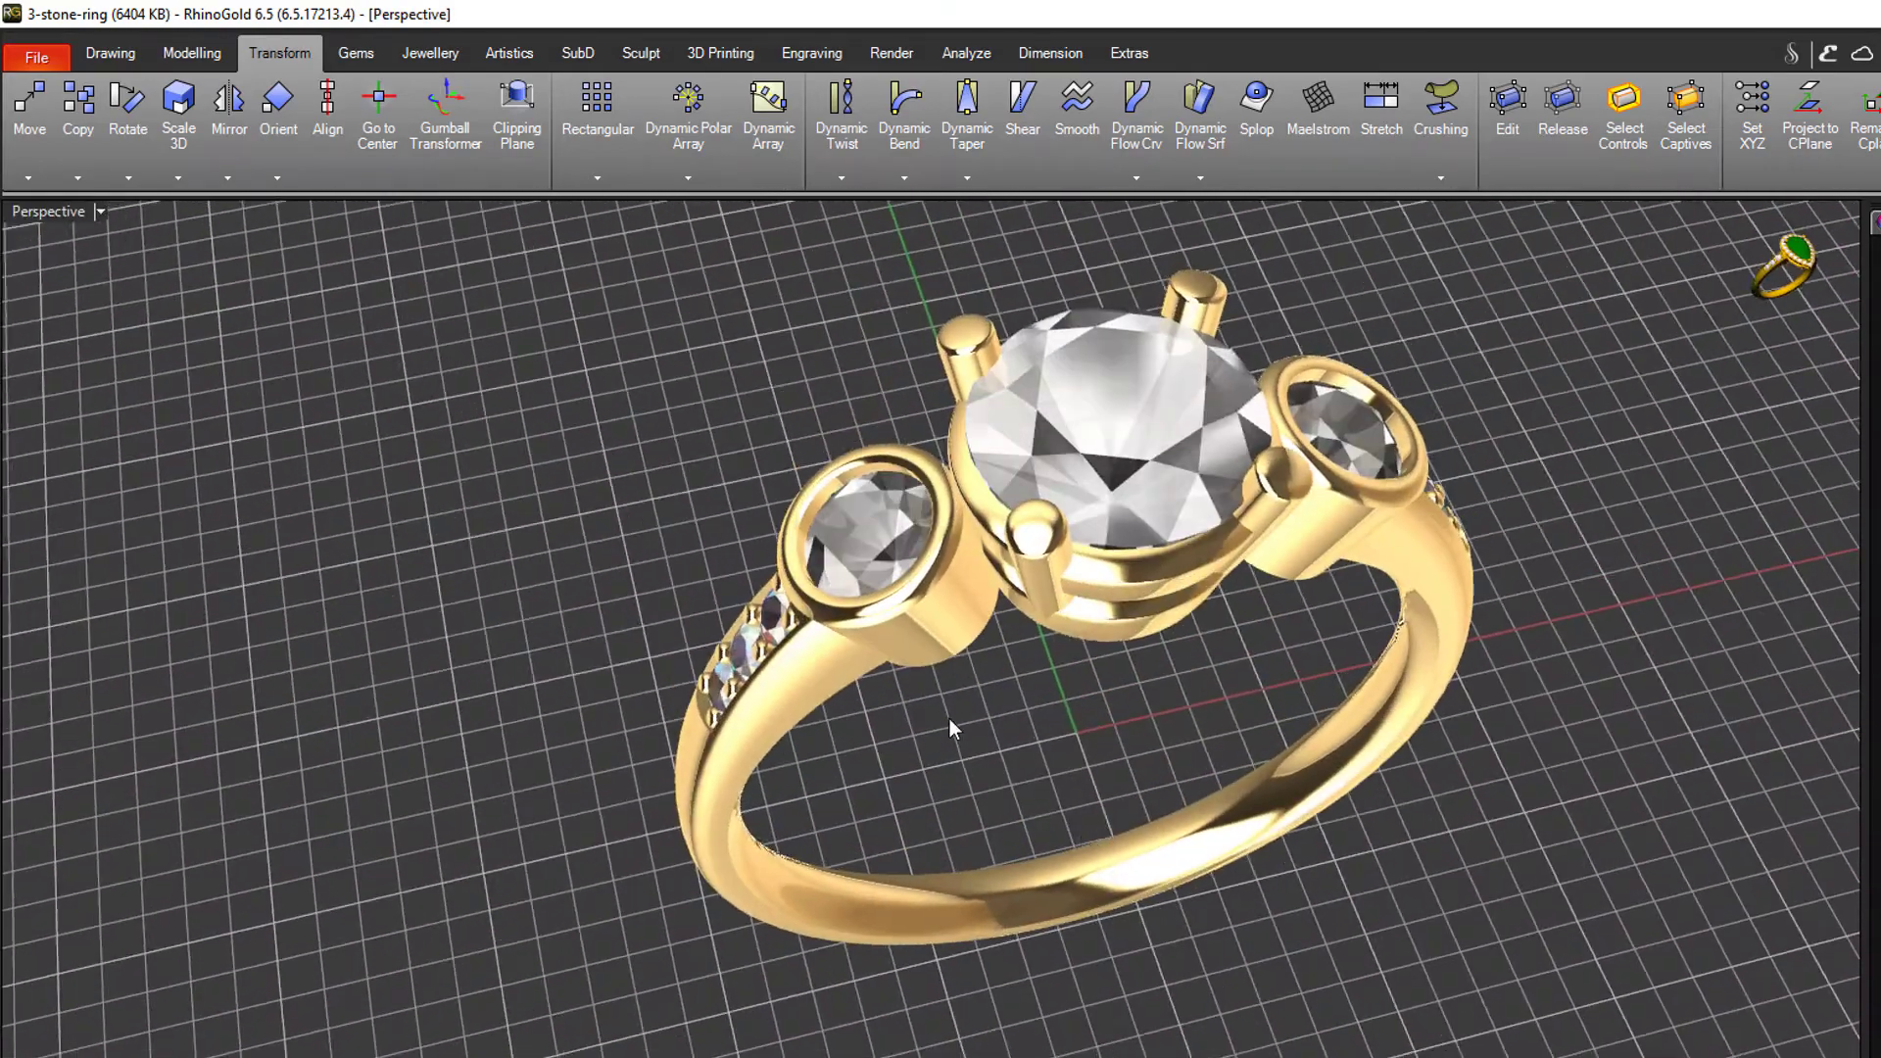
{"action": "left_click", "coordinate": [903, 526]}
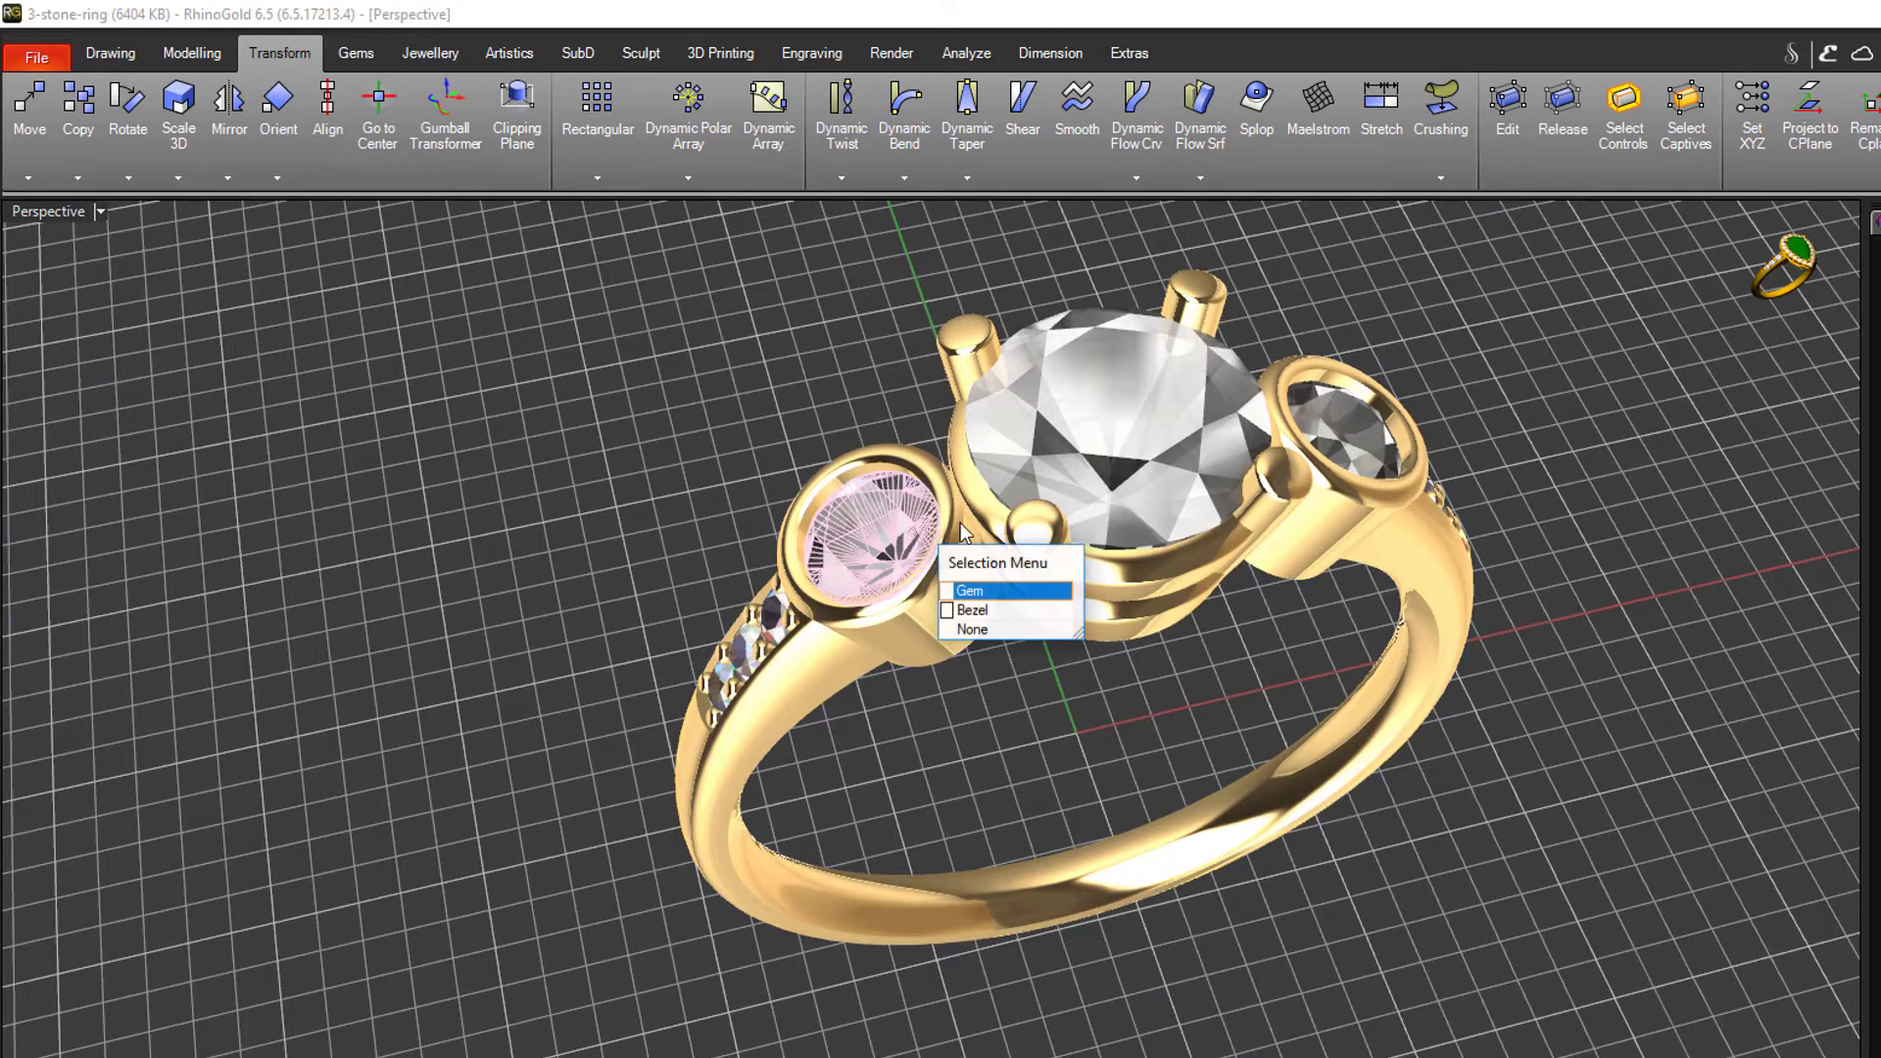
{"action": "left_click", "coordinate": [985, 585]}
{"action": "left_click", "coordinate": [1342, 438]}
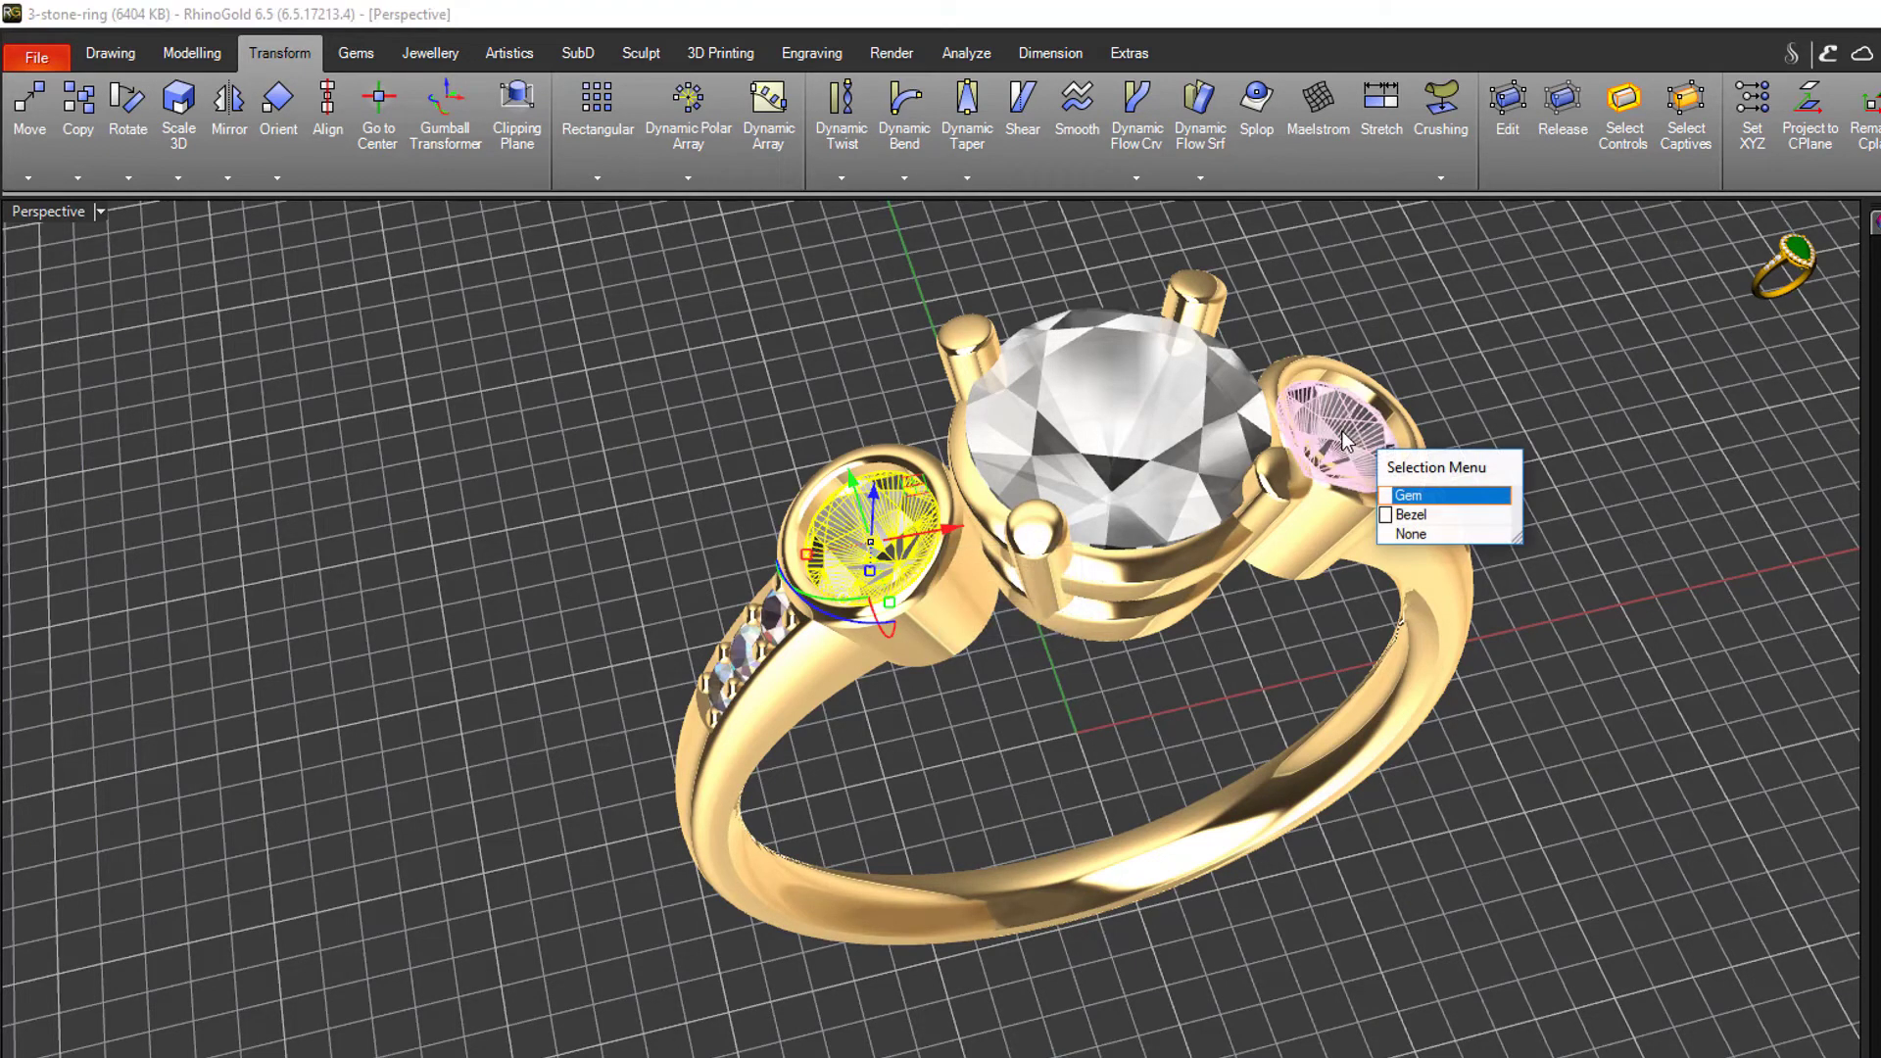
{"action": "left_click", "coordinate": [1410, 495]}
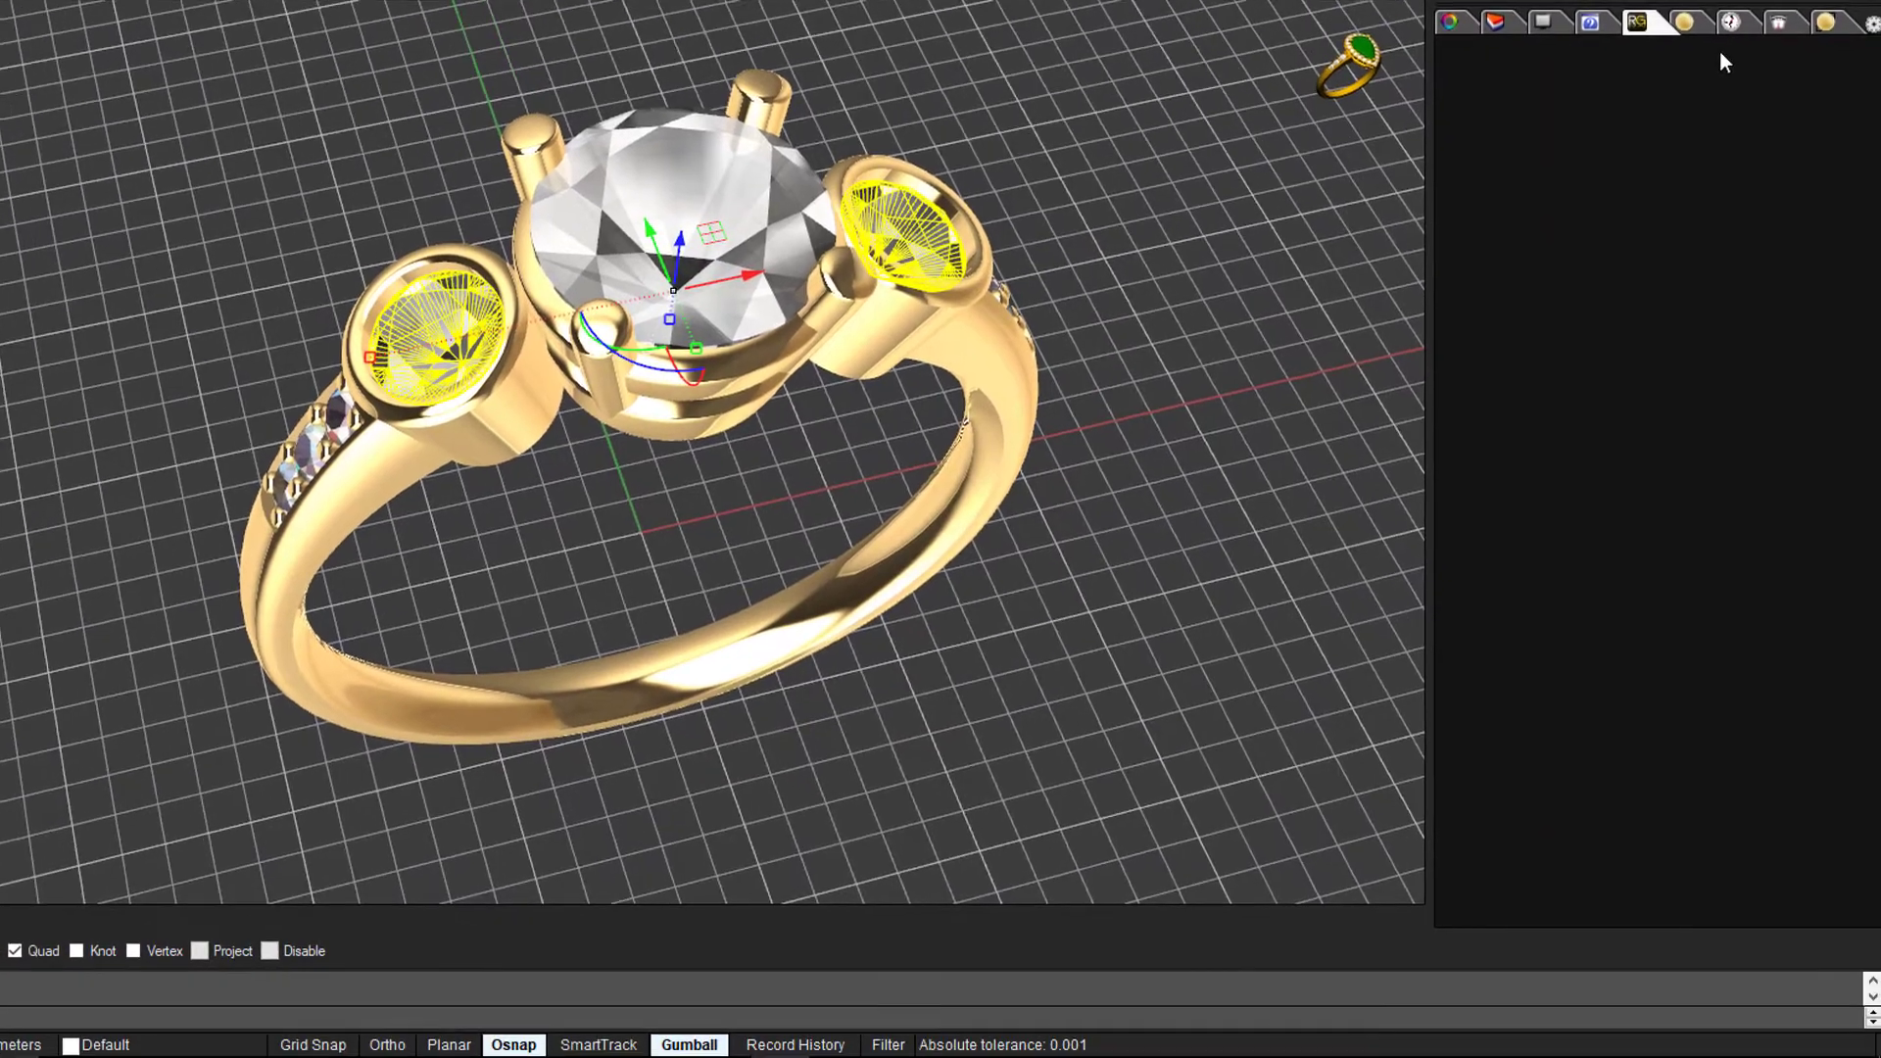
{"action": "left_click", "coordinate": [1692, 21]}
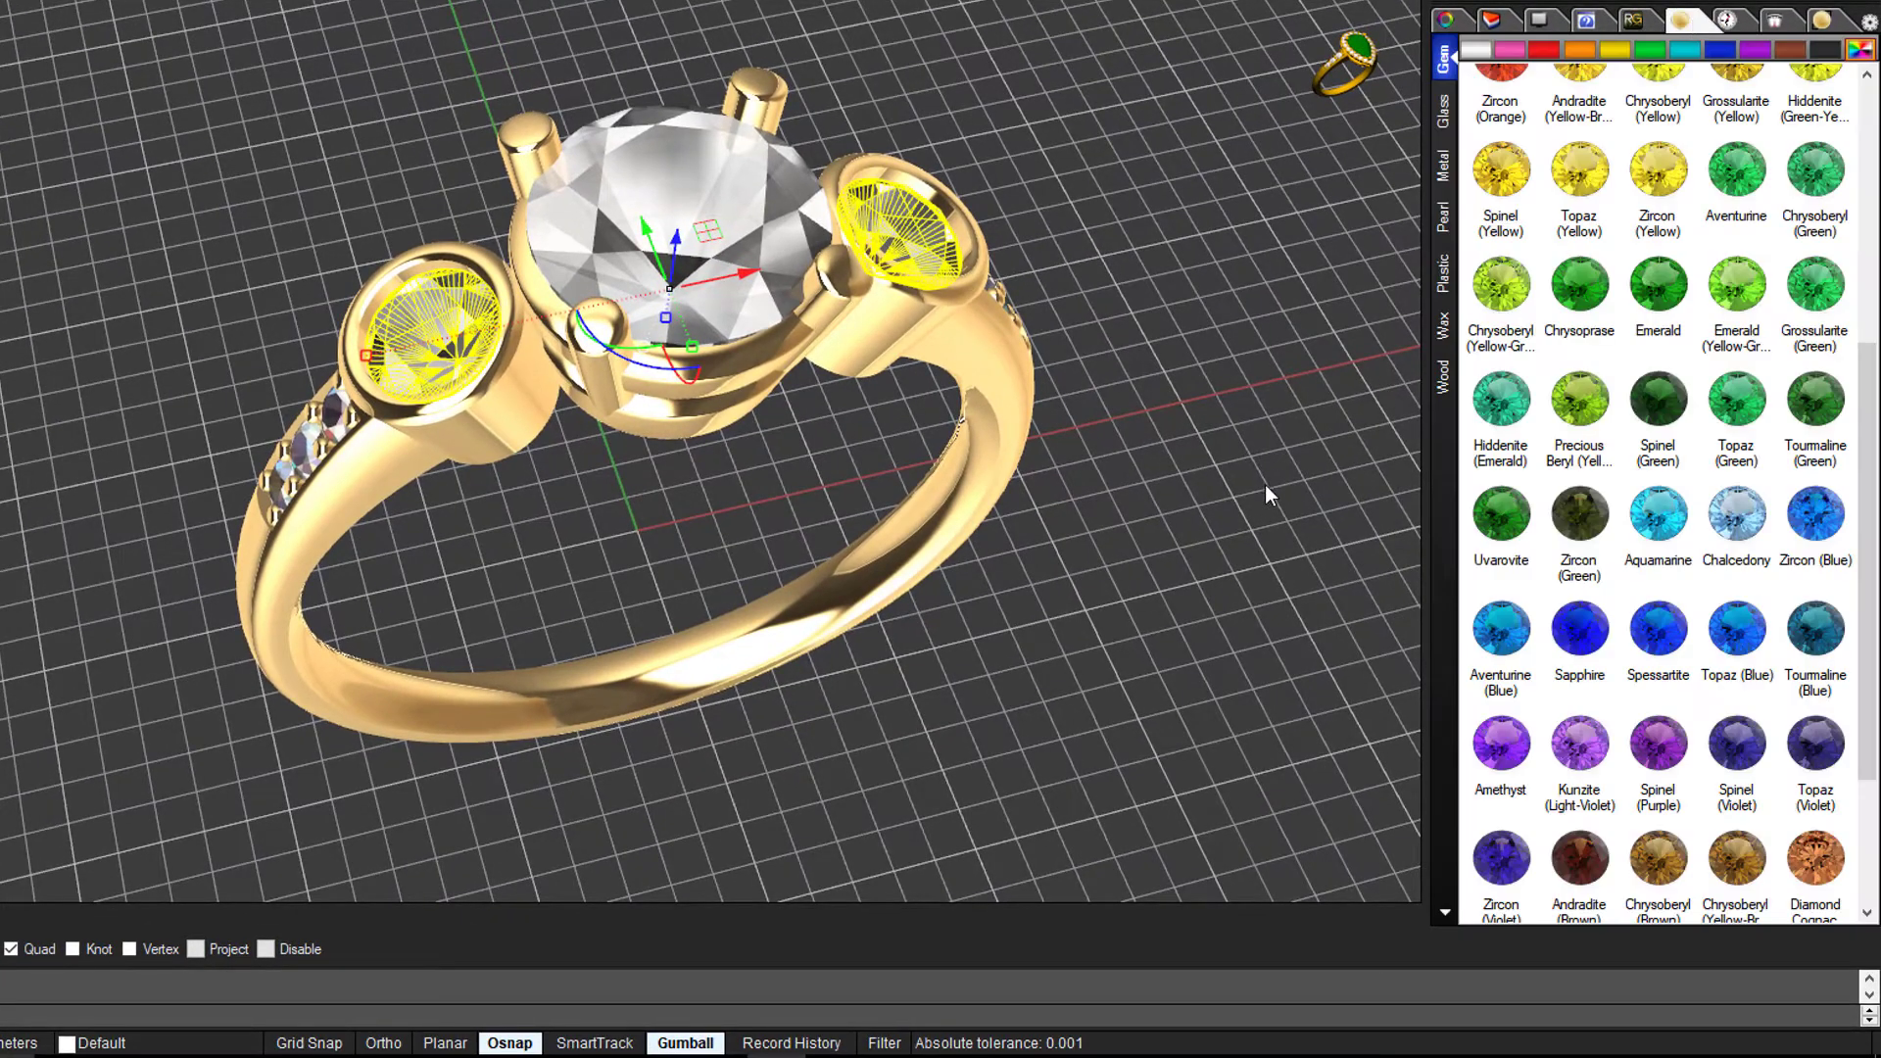
{"action": "left_click", "coordinate": [1580, 631]}
{"action": "right_click_drag", "start_coordinate": [1256, 624], "coordinate": [1278, 616]}
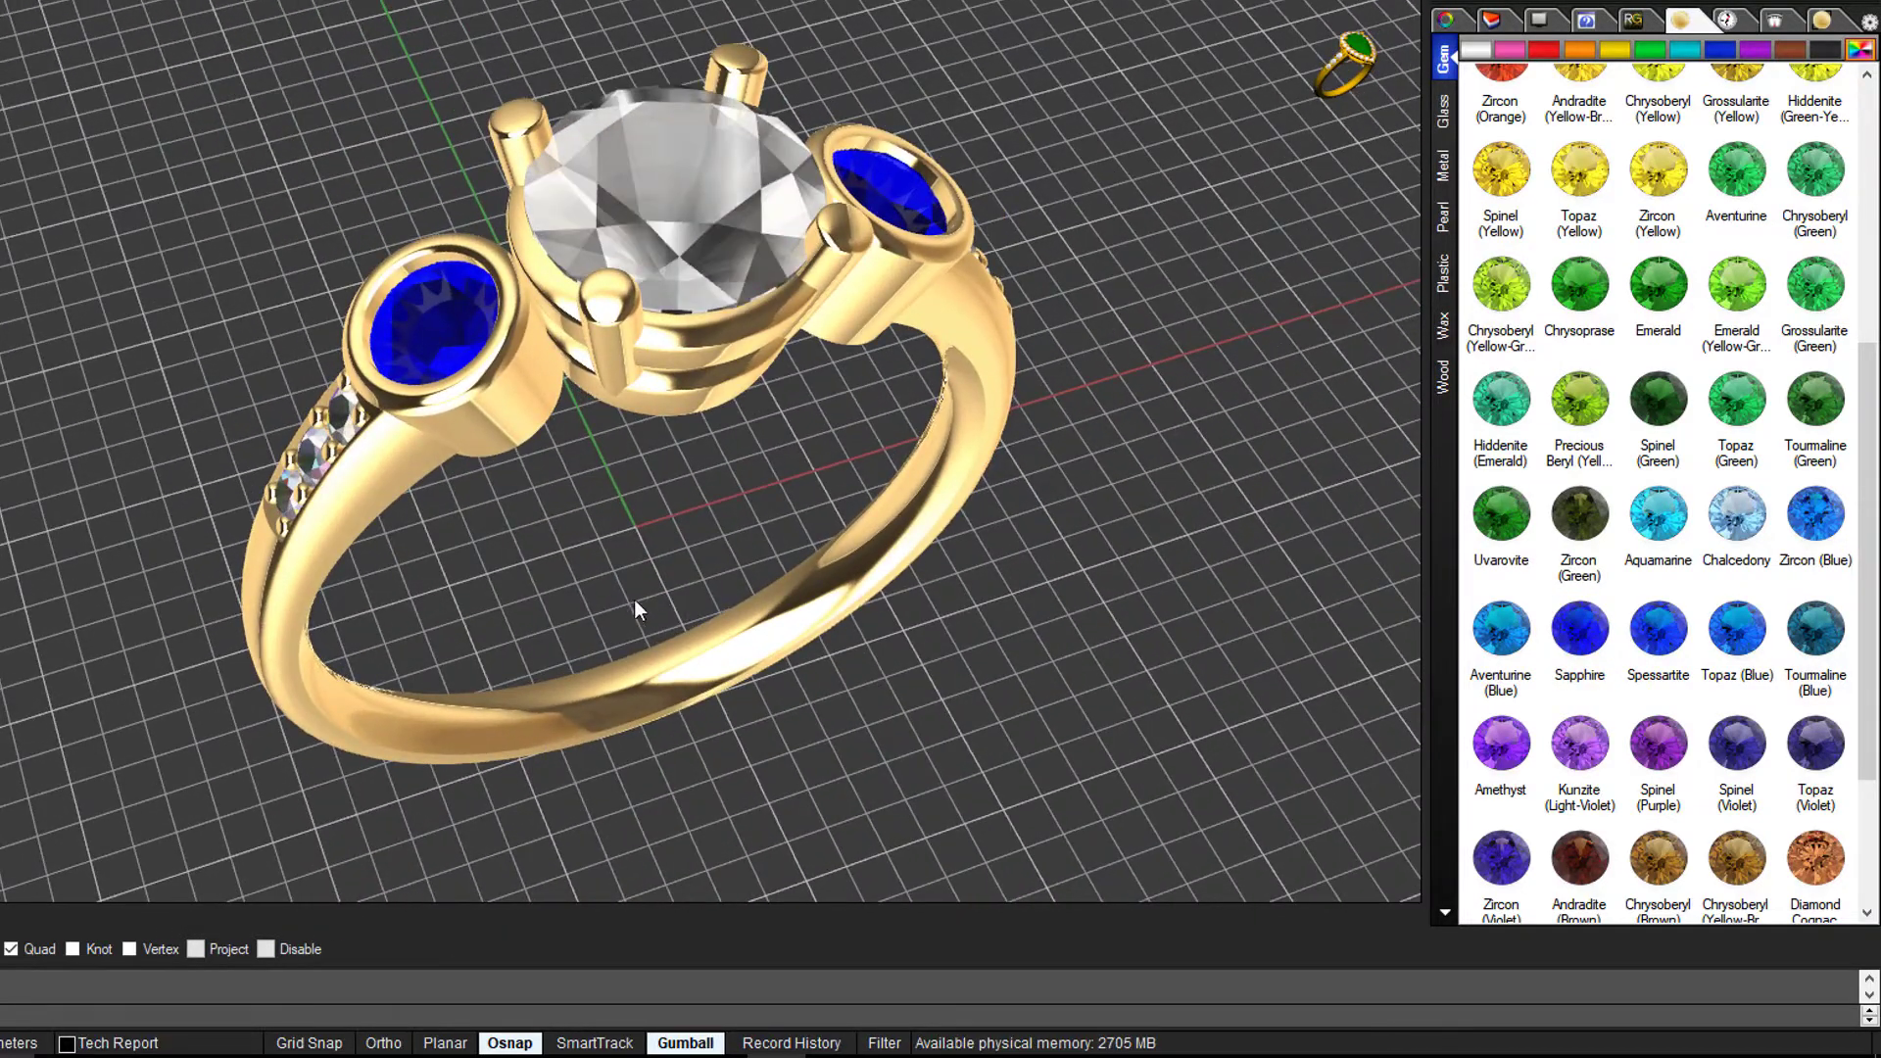
{"action": "right_click_drag", "start_coordinate": [602, 546], "coordinate": [485, 452]}
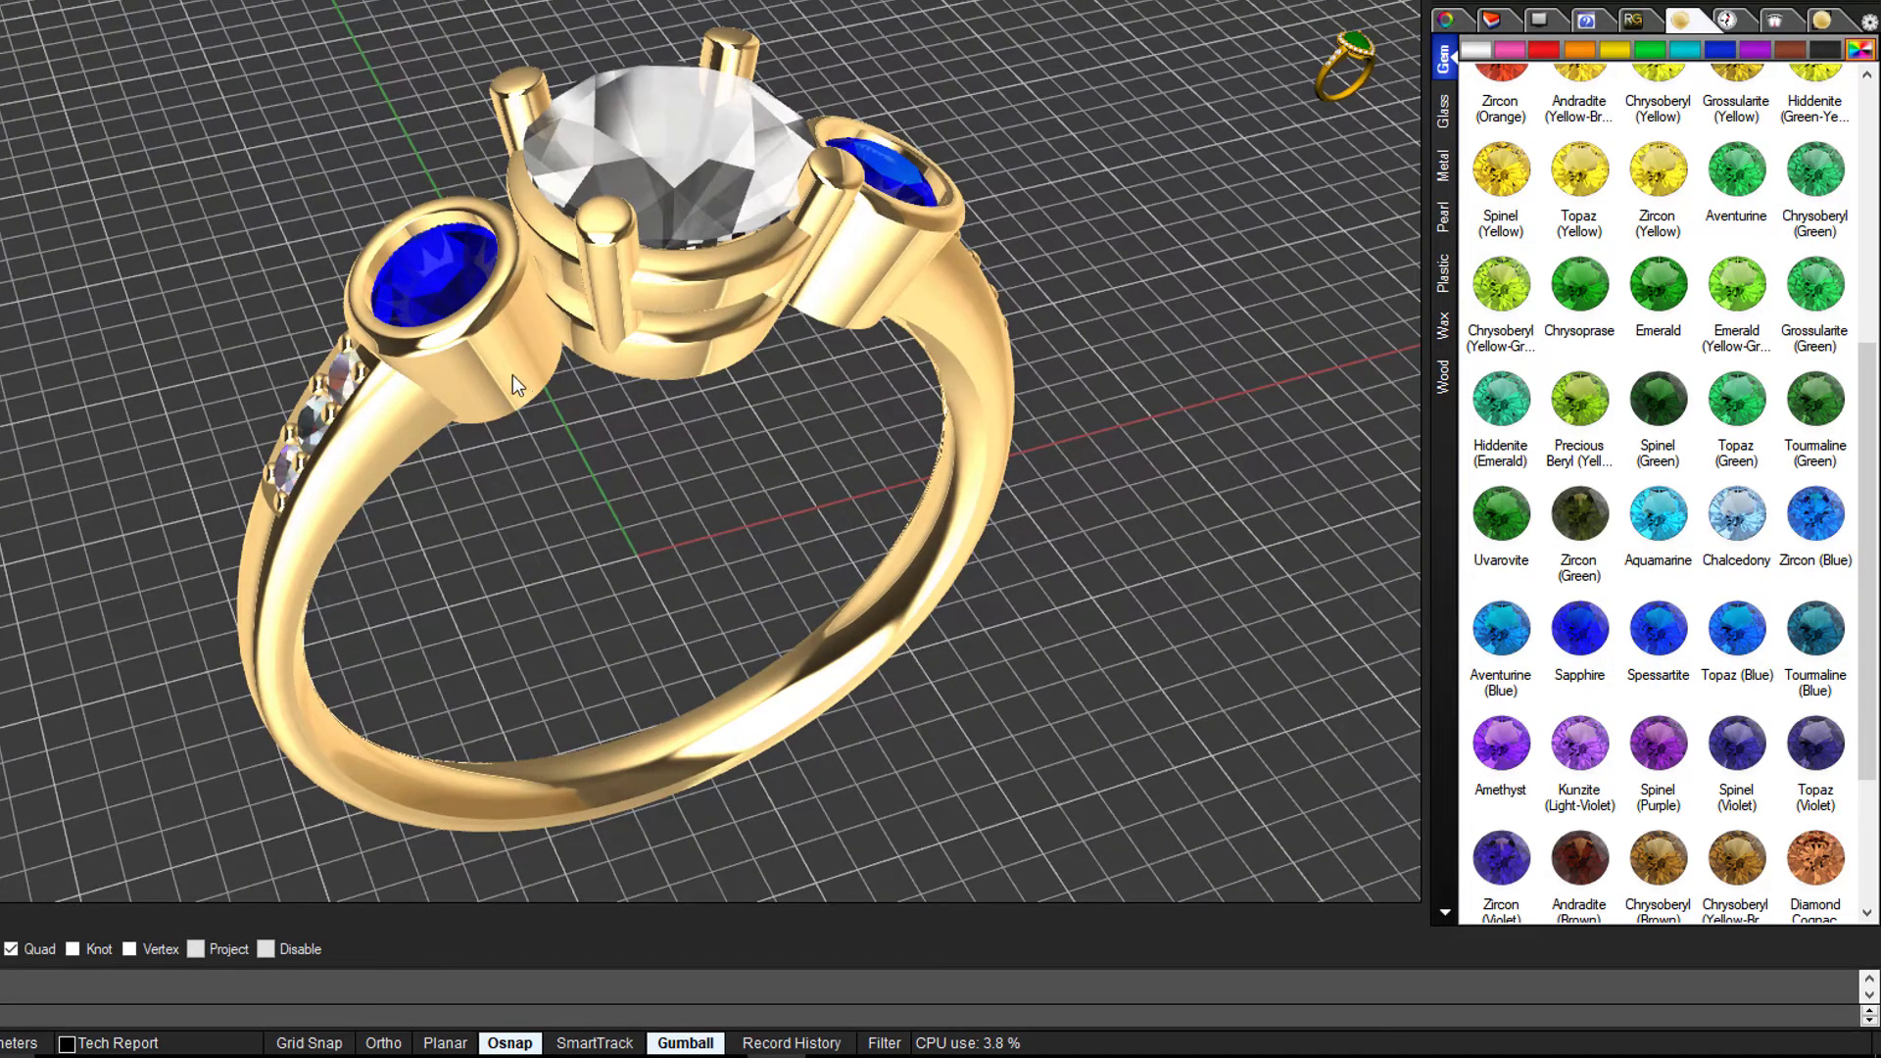
Apply the white 18K metal to both side bezels and the centre stone's head.
{"action": "left_click", "coordinate": [1443, 166]}
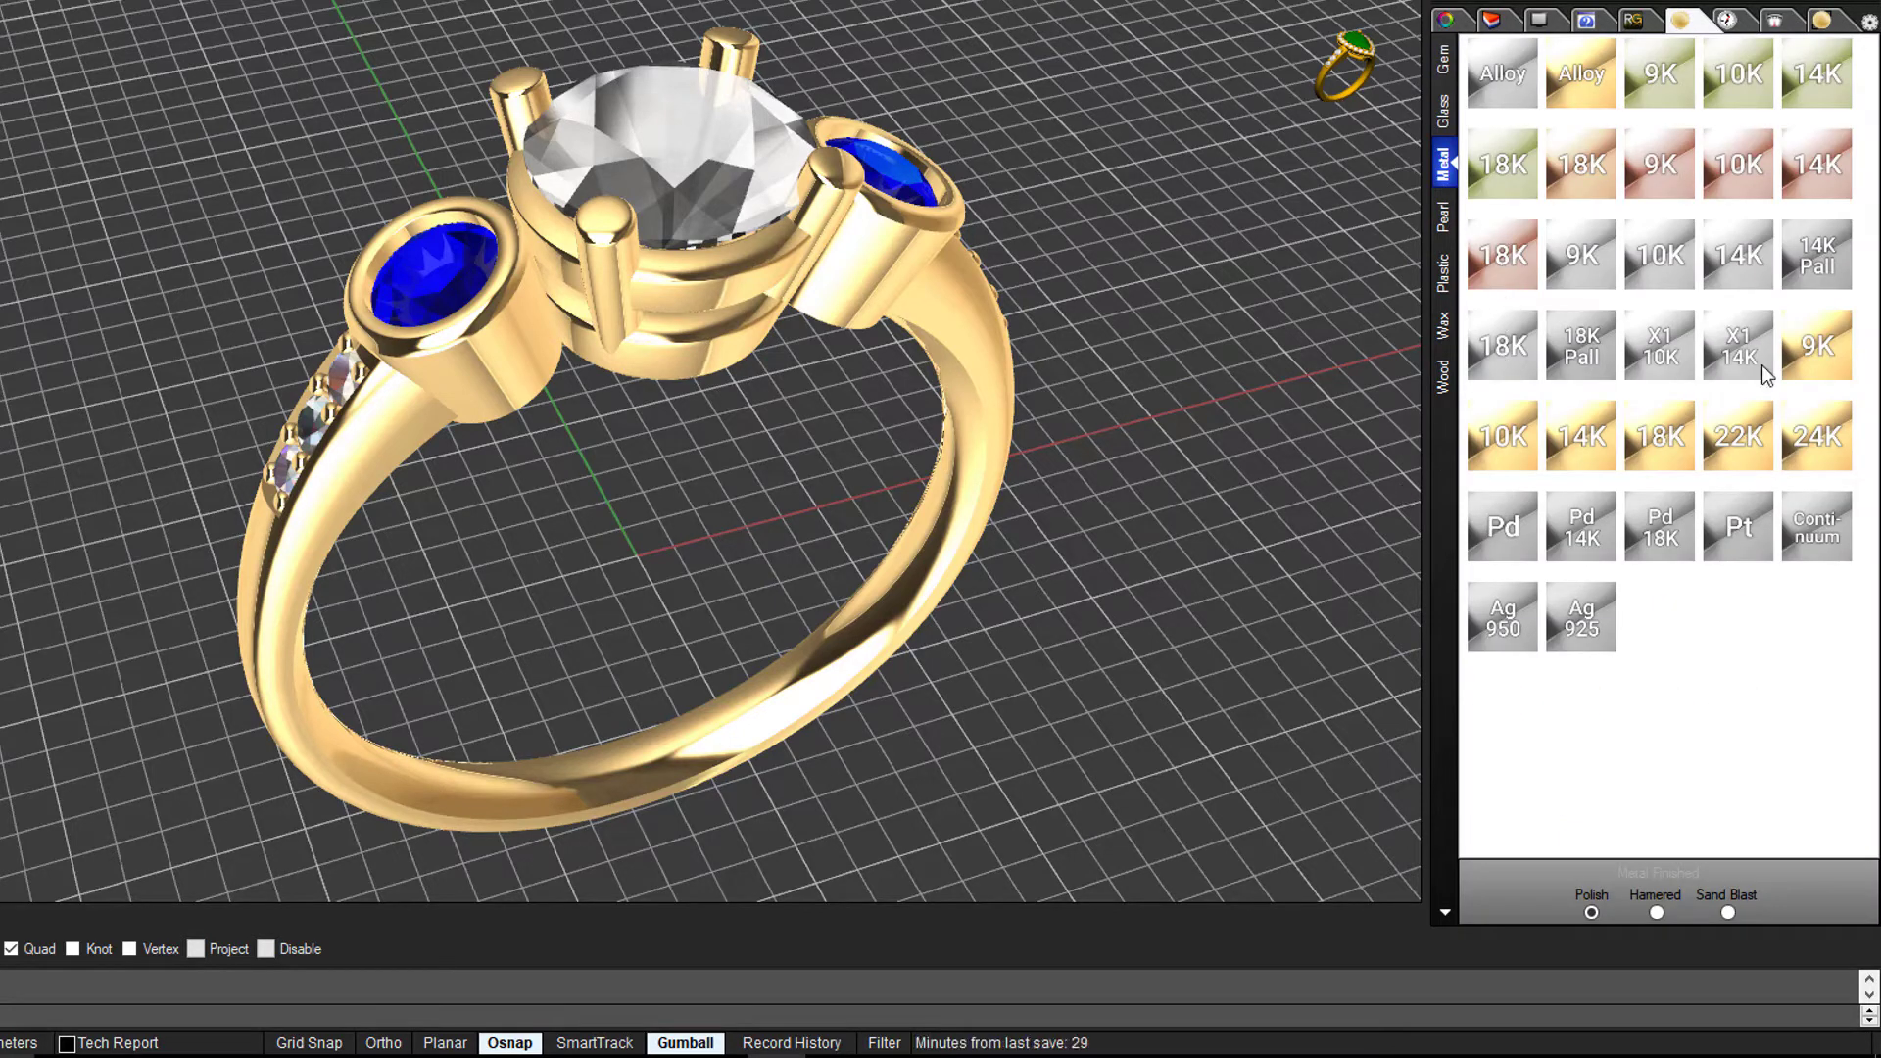
{"action": "left_click", "coordinate": [534, 374]}
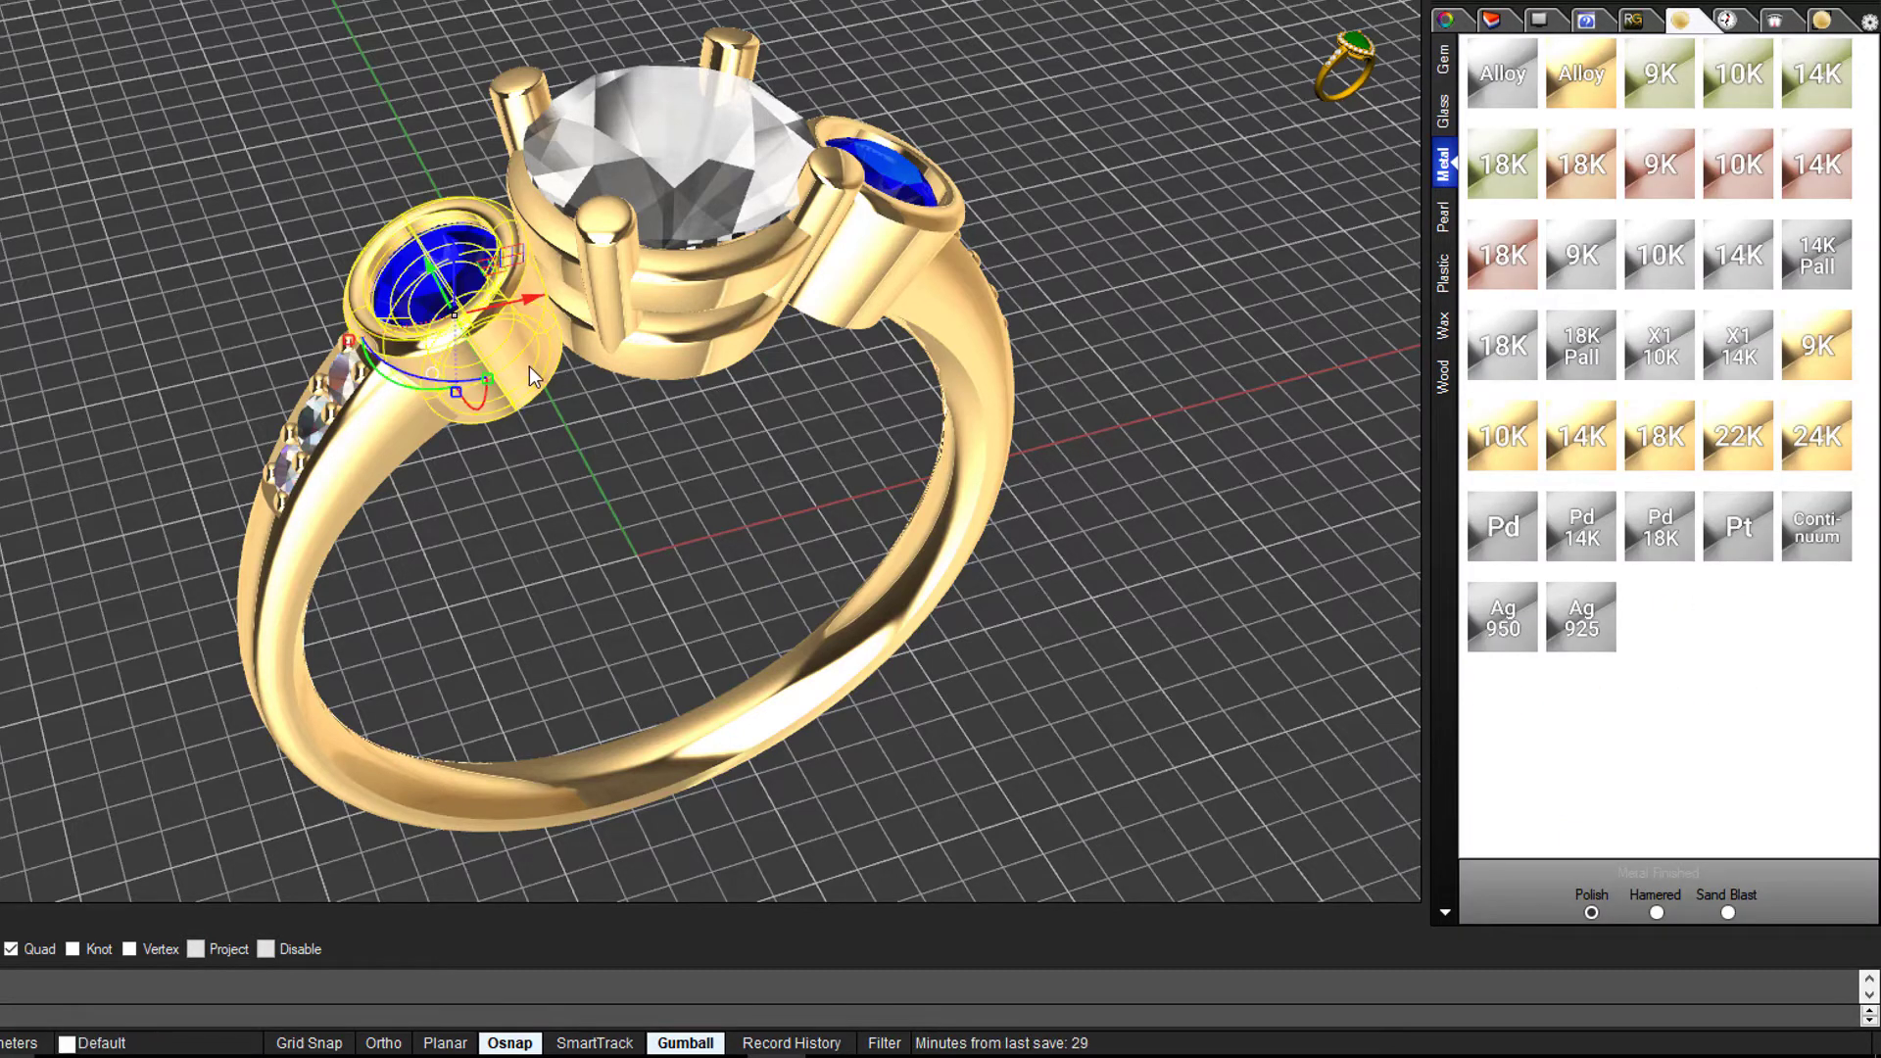
{"action": "left_click", "coordinate": [760, 353], "text": "shift"}
{"action": "left_click", "coordinate": [832, 309], "text": "shift"}
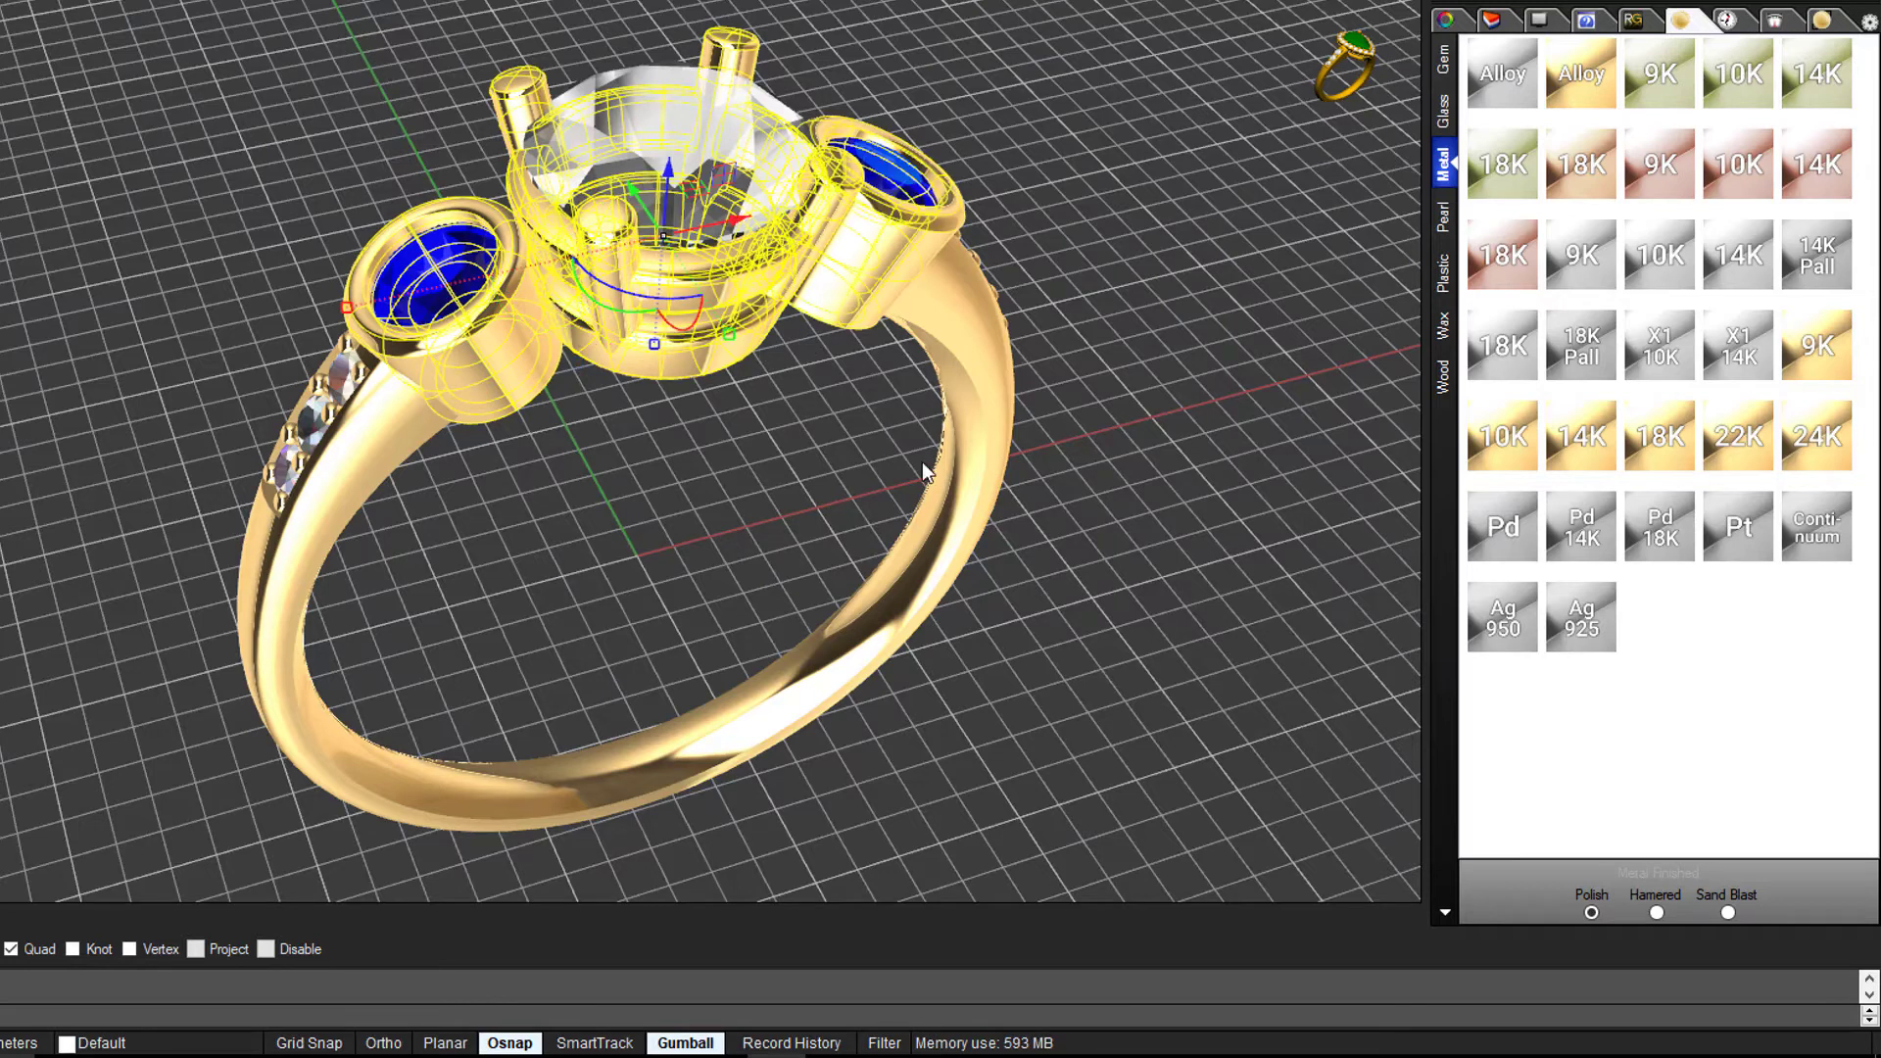
{"action": "left_click", "coordinate": [1509, 347]}
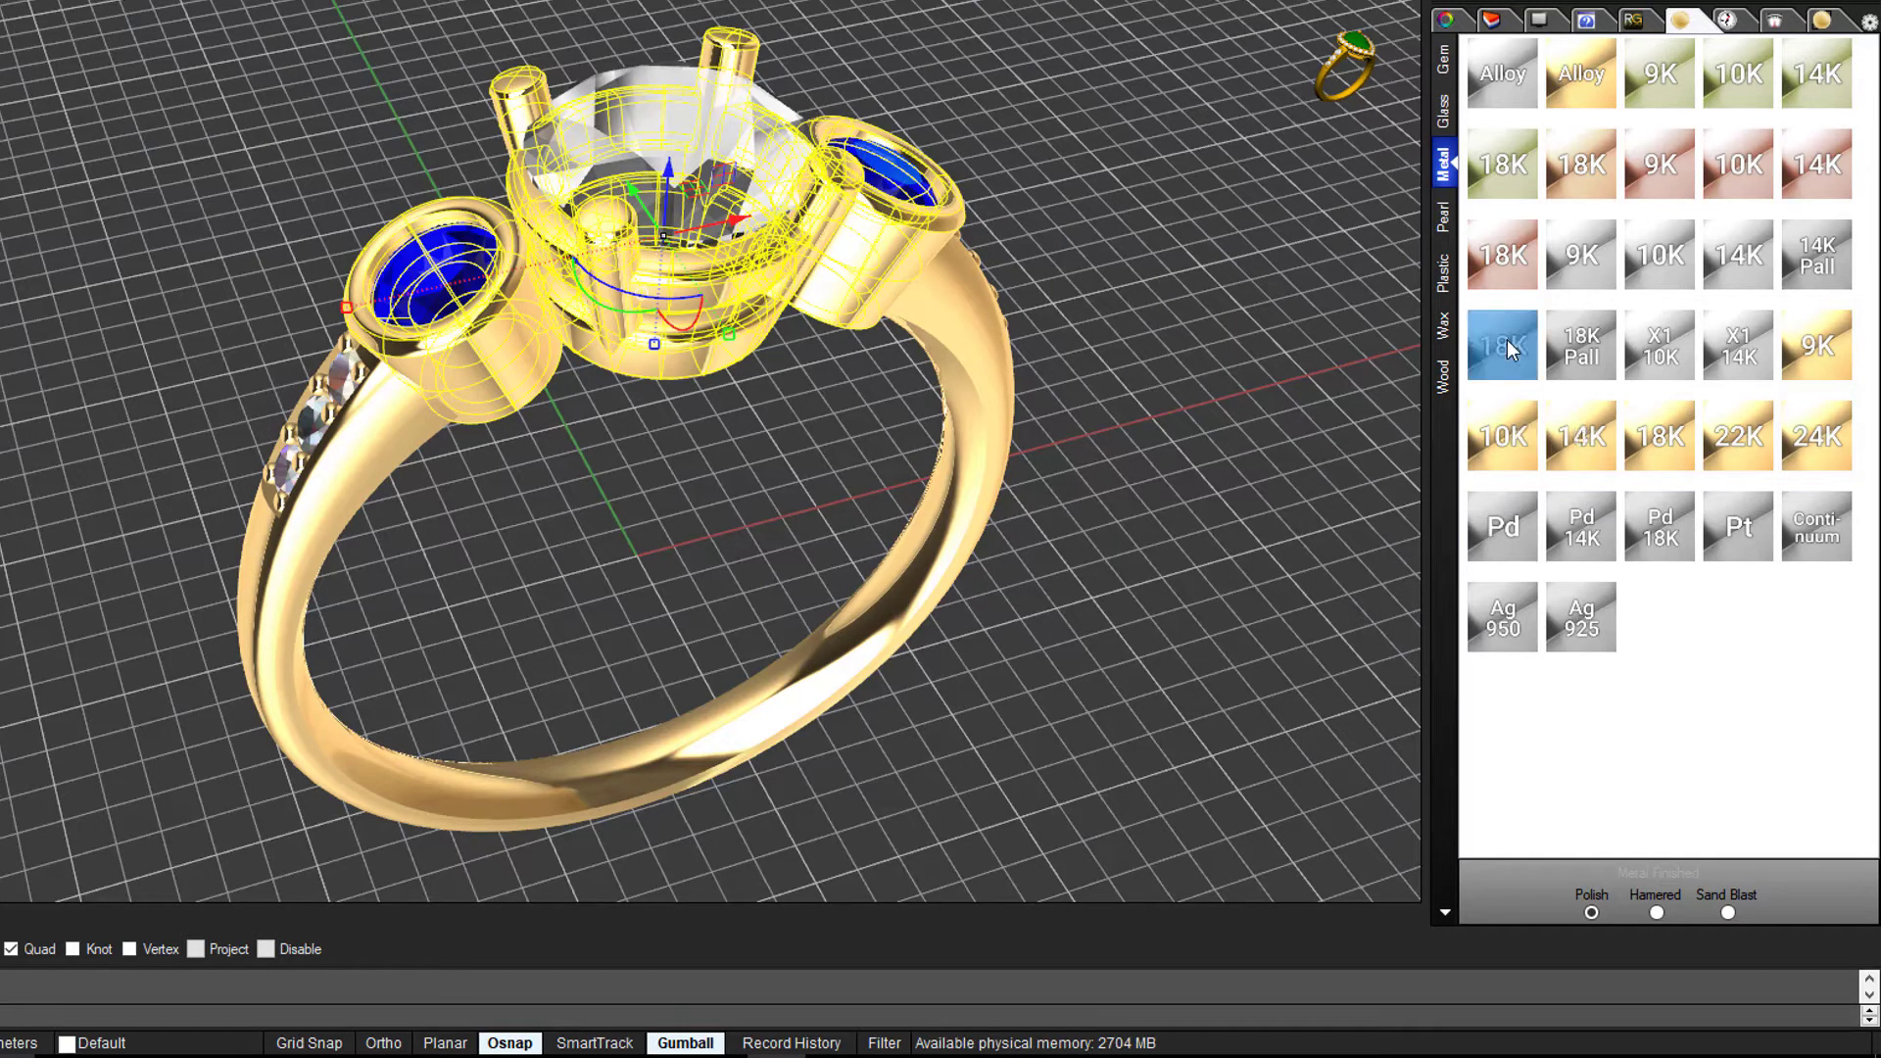
{"action": "left_click", "coordinate": [1087, 553]}
{"action": "right_click_drag", "start_coordinate": [1091, 566], "coordinate": [968, 415]}
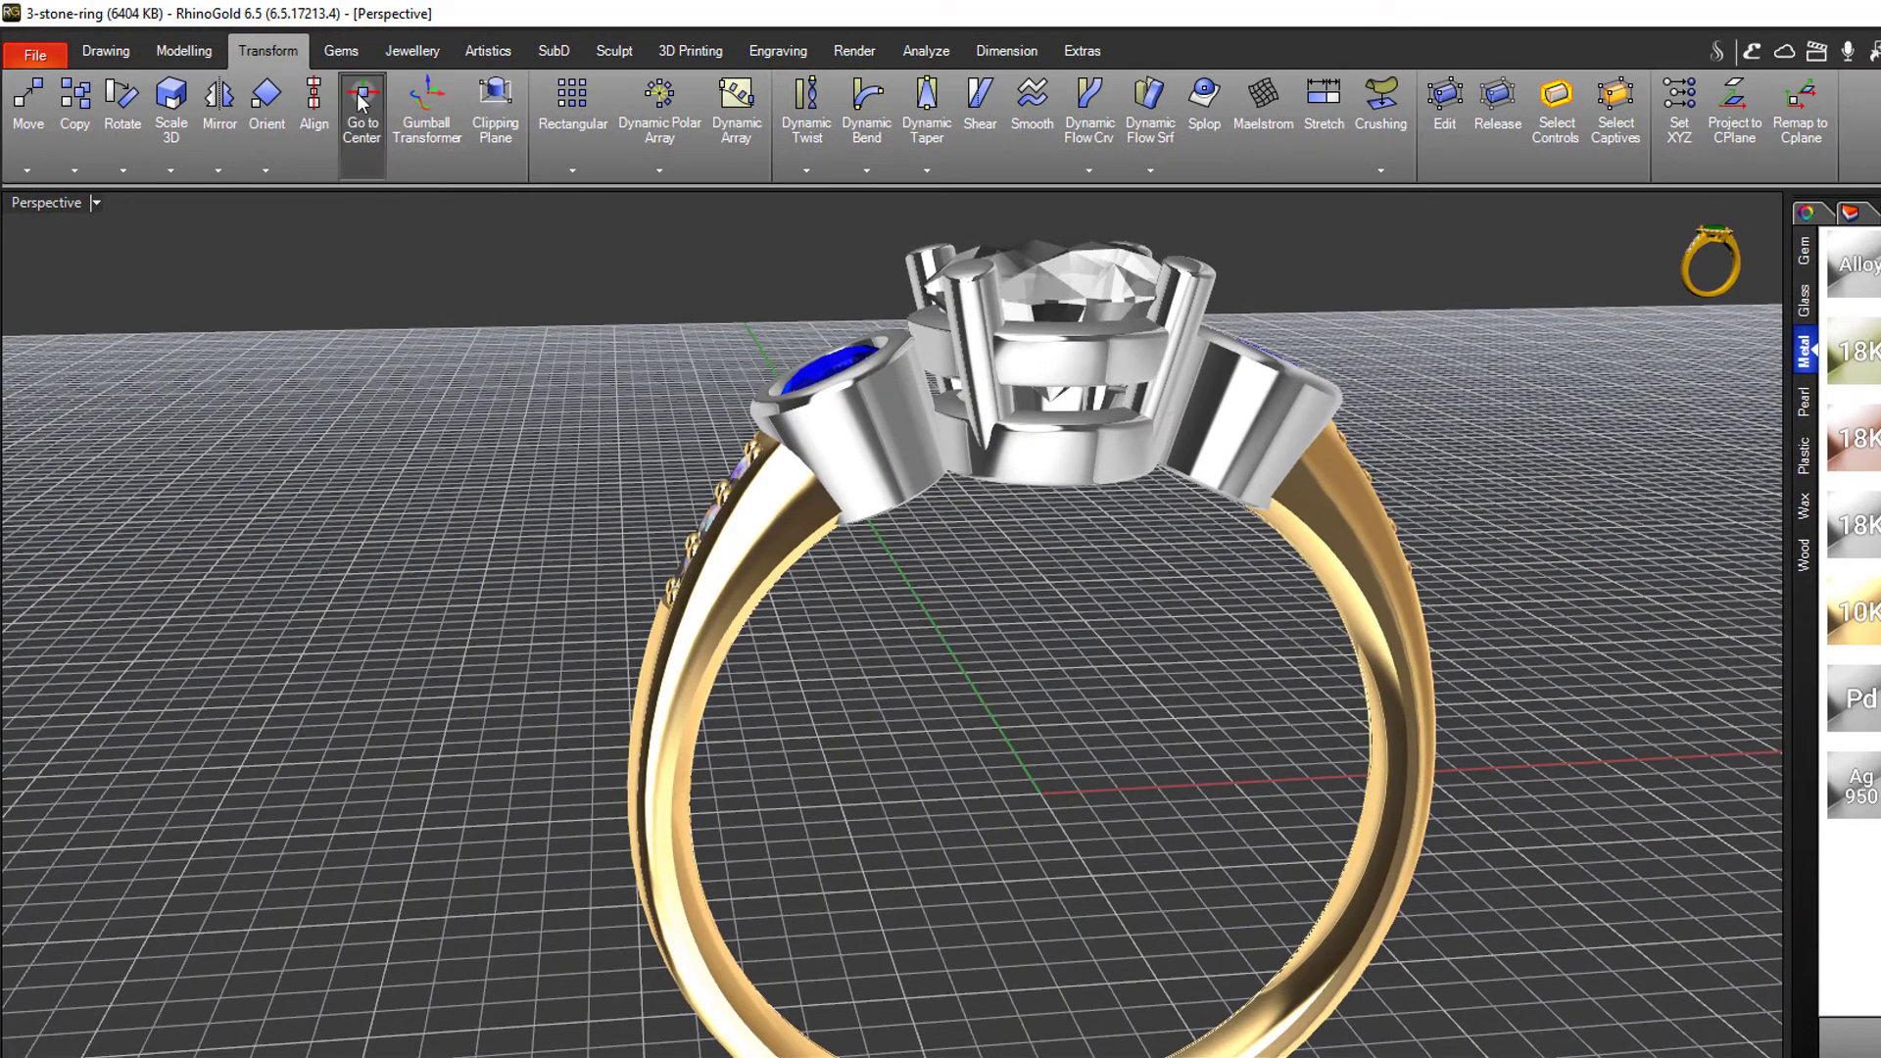
Trim the undersides of both side bezels and the centre head to finger size N 1/2 with Adapt to ring size.
{"action": "left_click", "coordinate": [419, 53]}
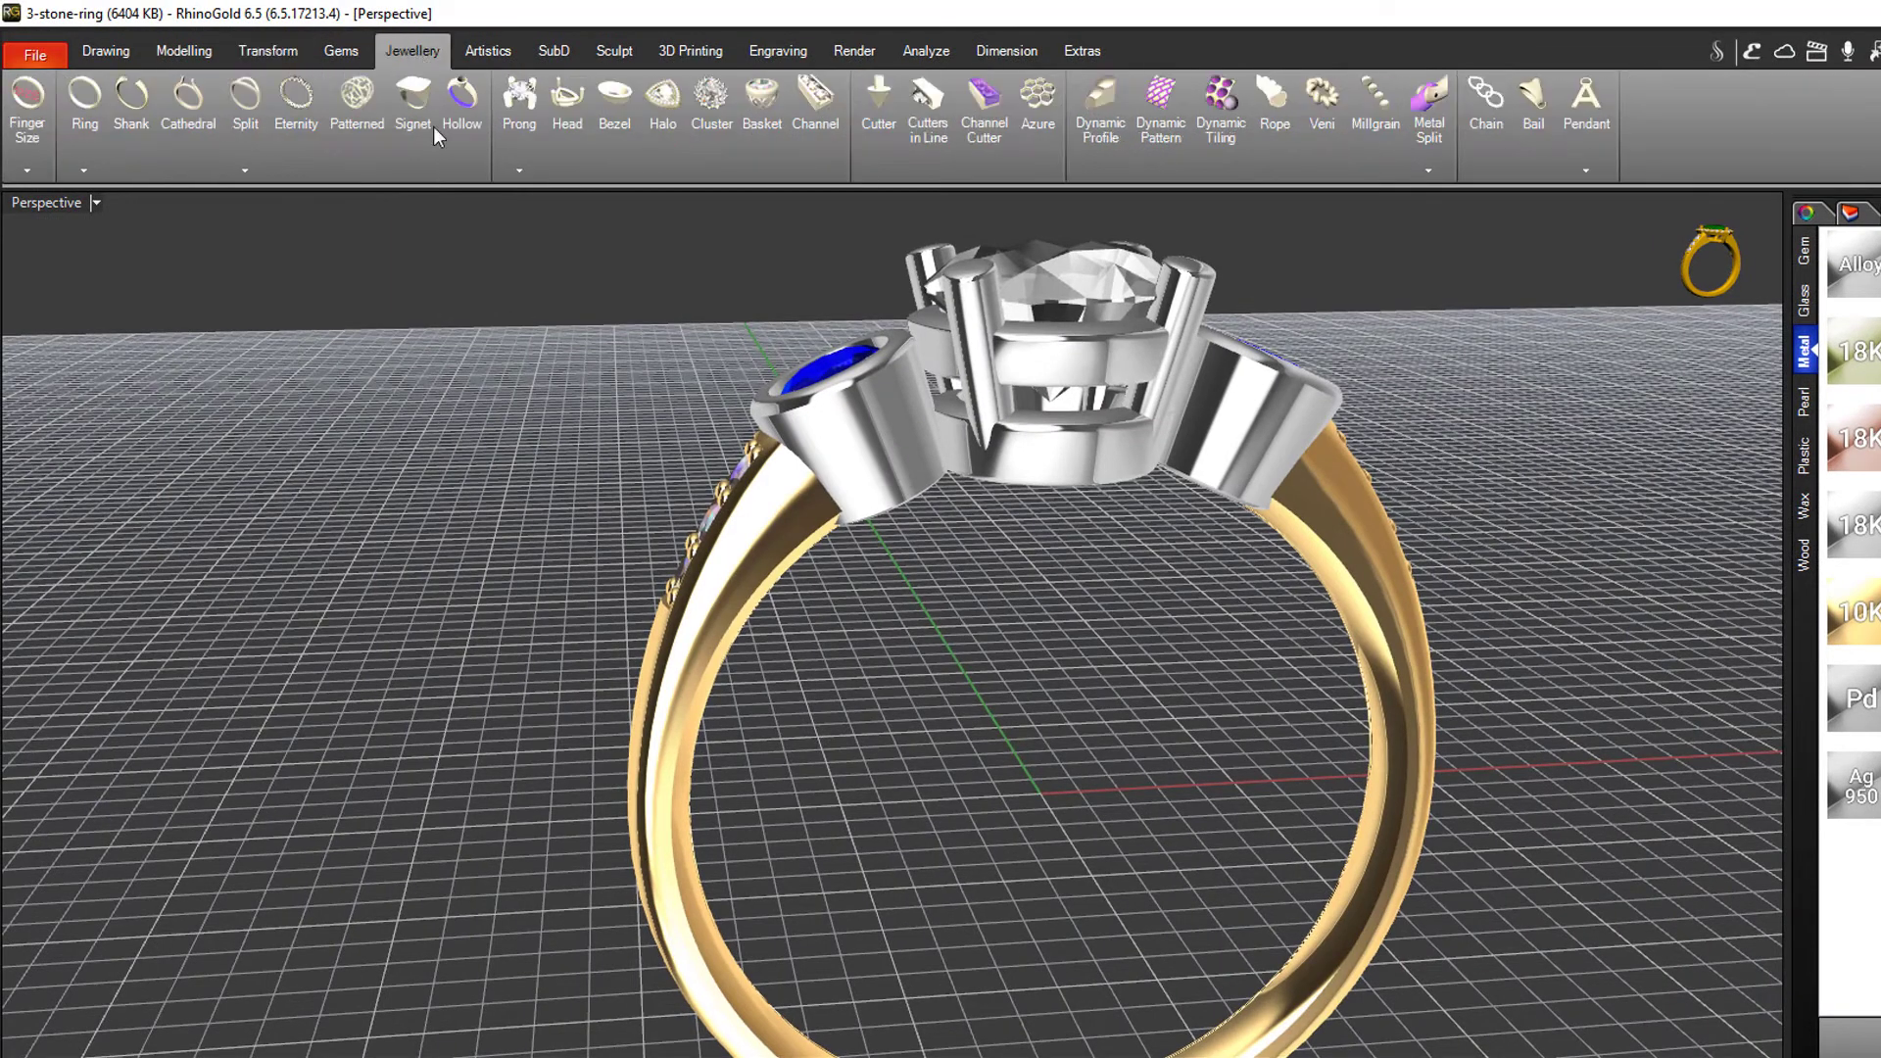
{"action": "left_click", "coordinate": [27, 171]}
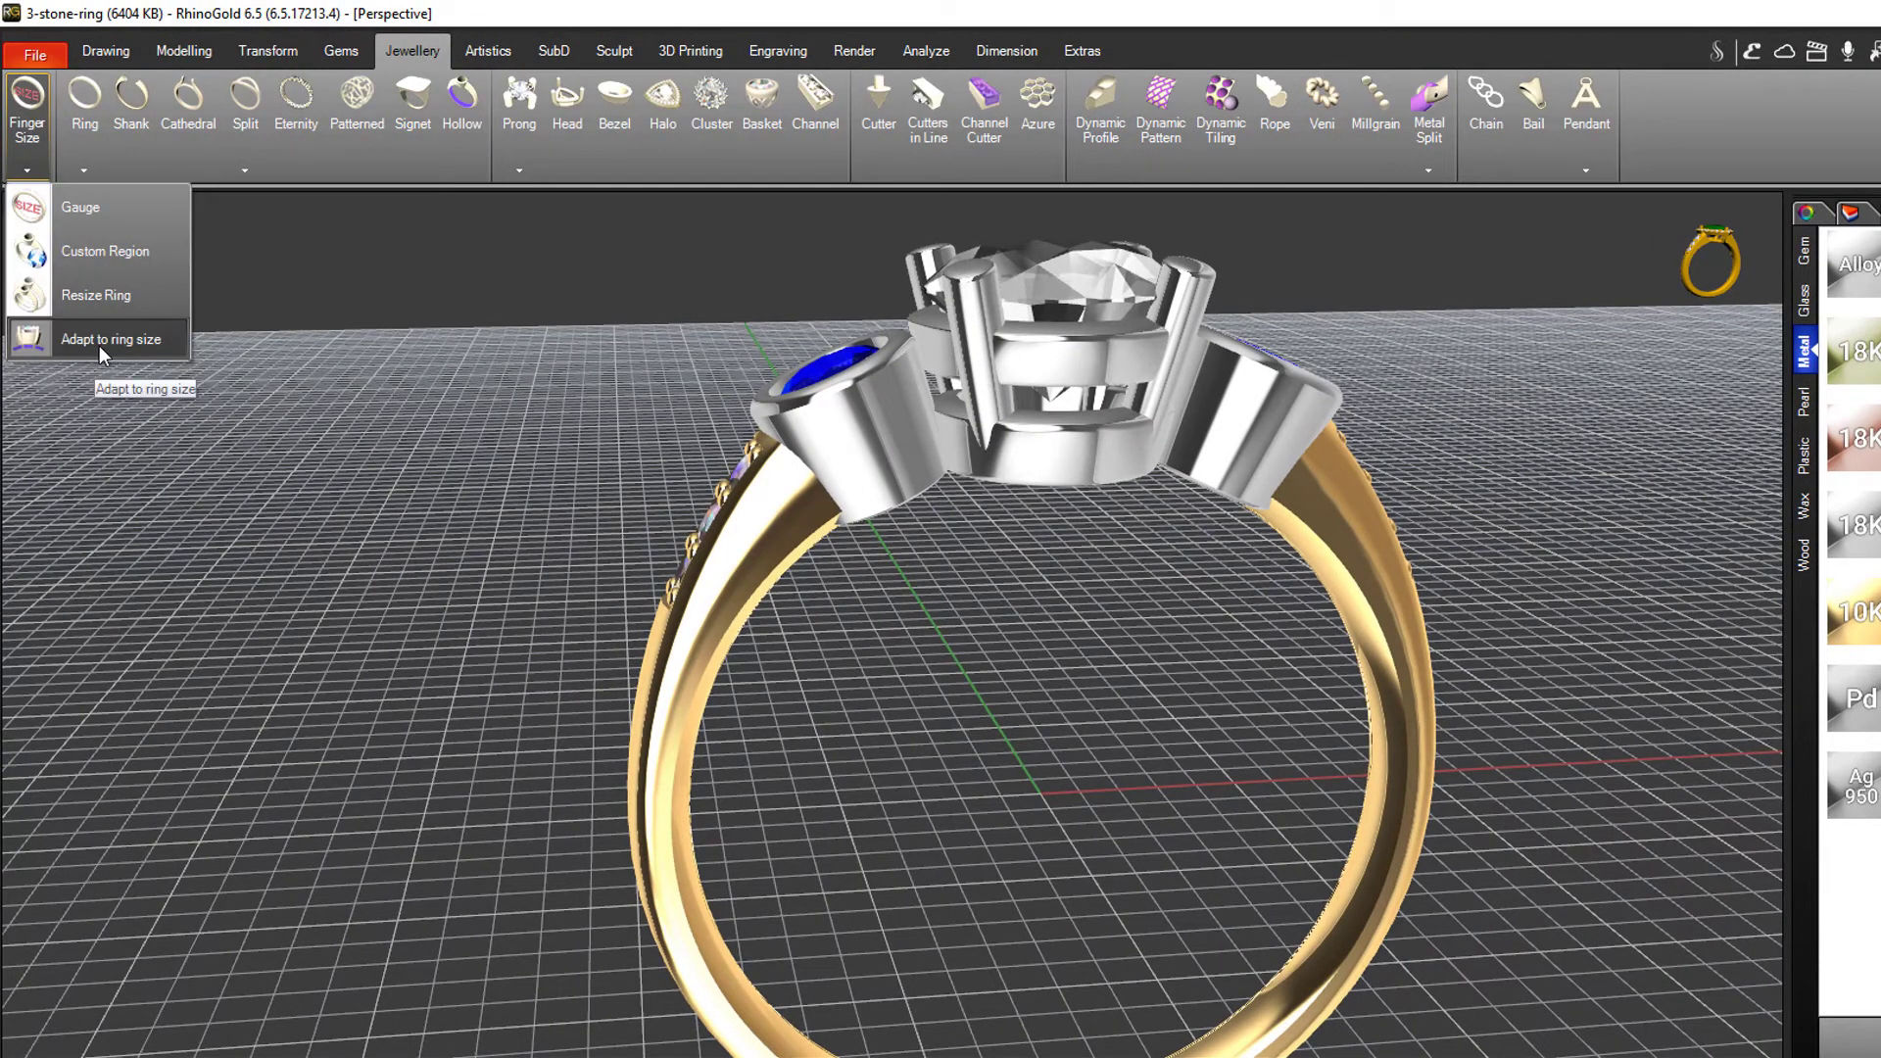
{"action": "left_click", "coordinate": [98, 339]}
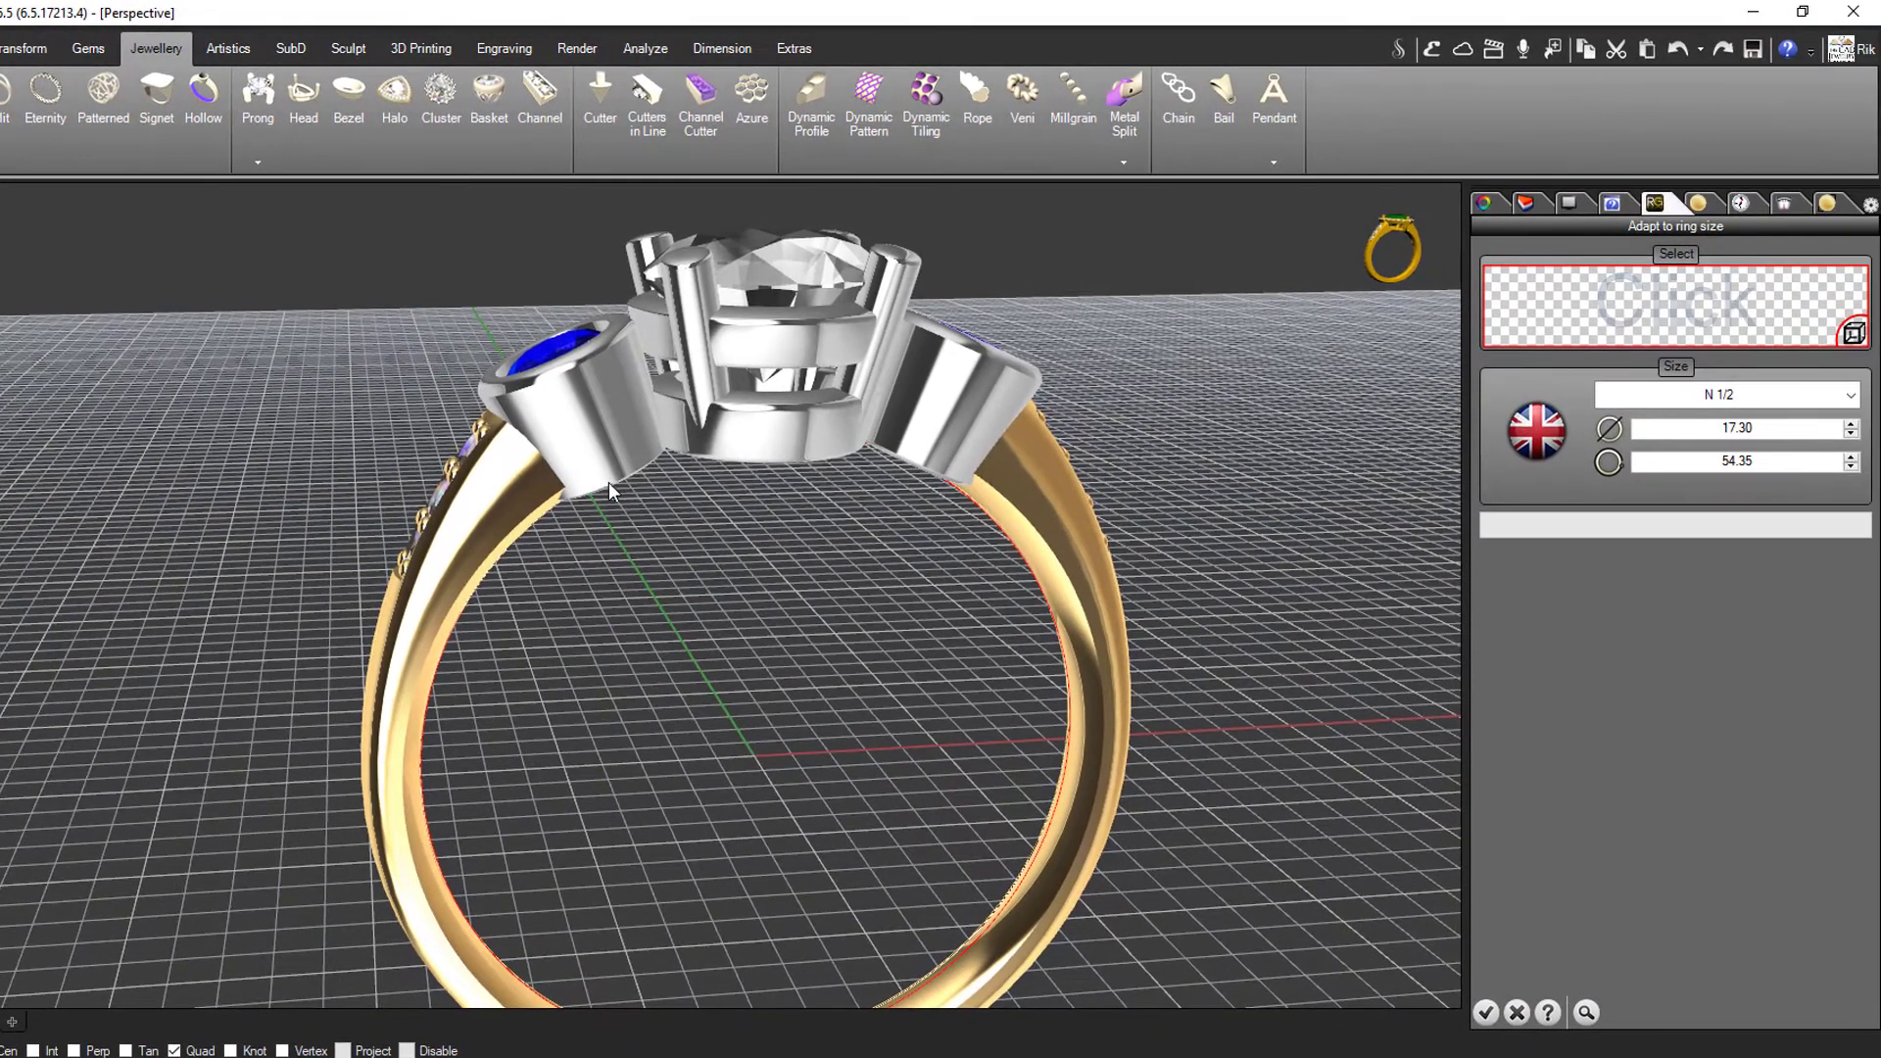
{"action": "left_click", "coordinate": [614, 474]}
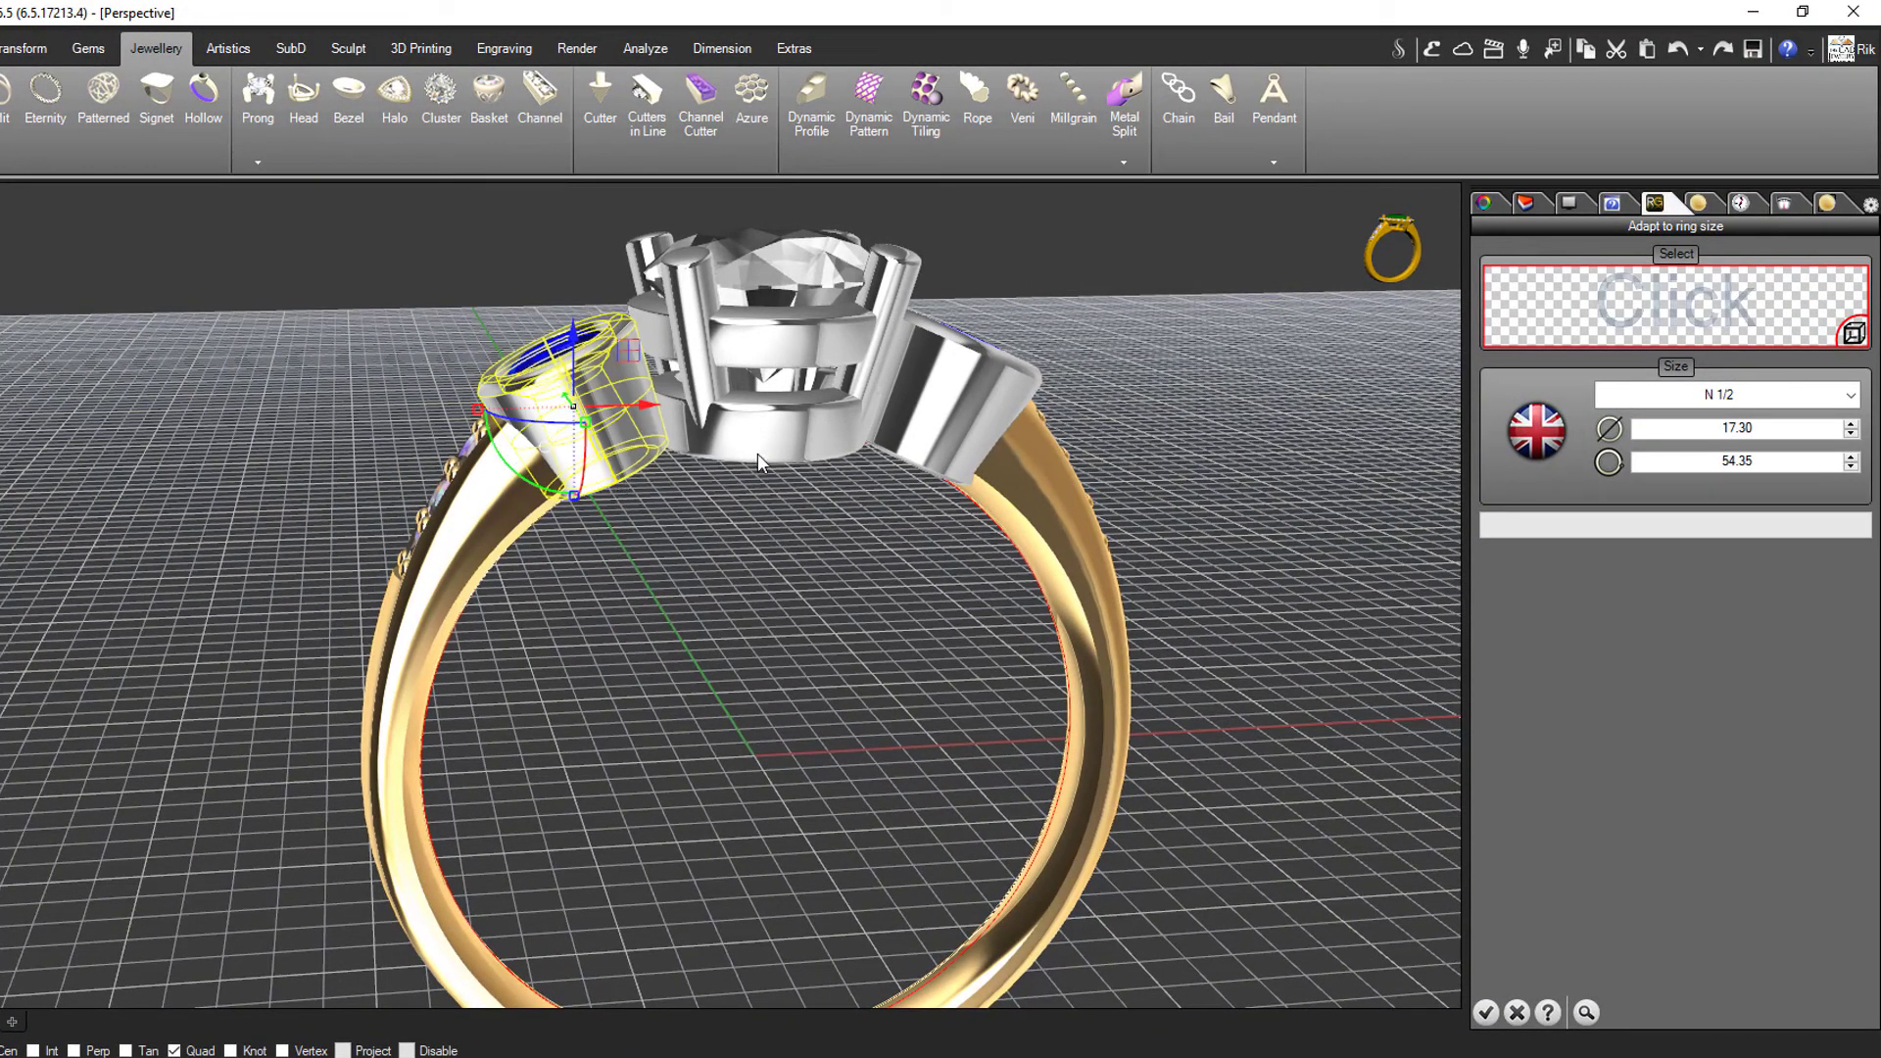
{"action": "left_click", "coordinate": [862, 450]}
{"action": "left_click", "coordinate": [868, 452]}
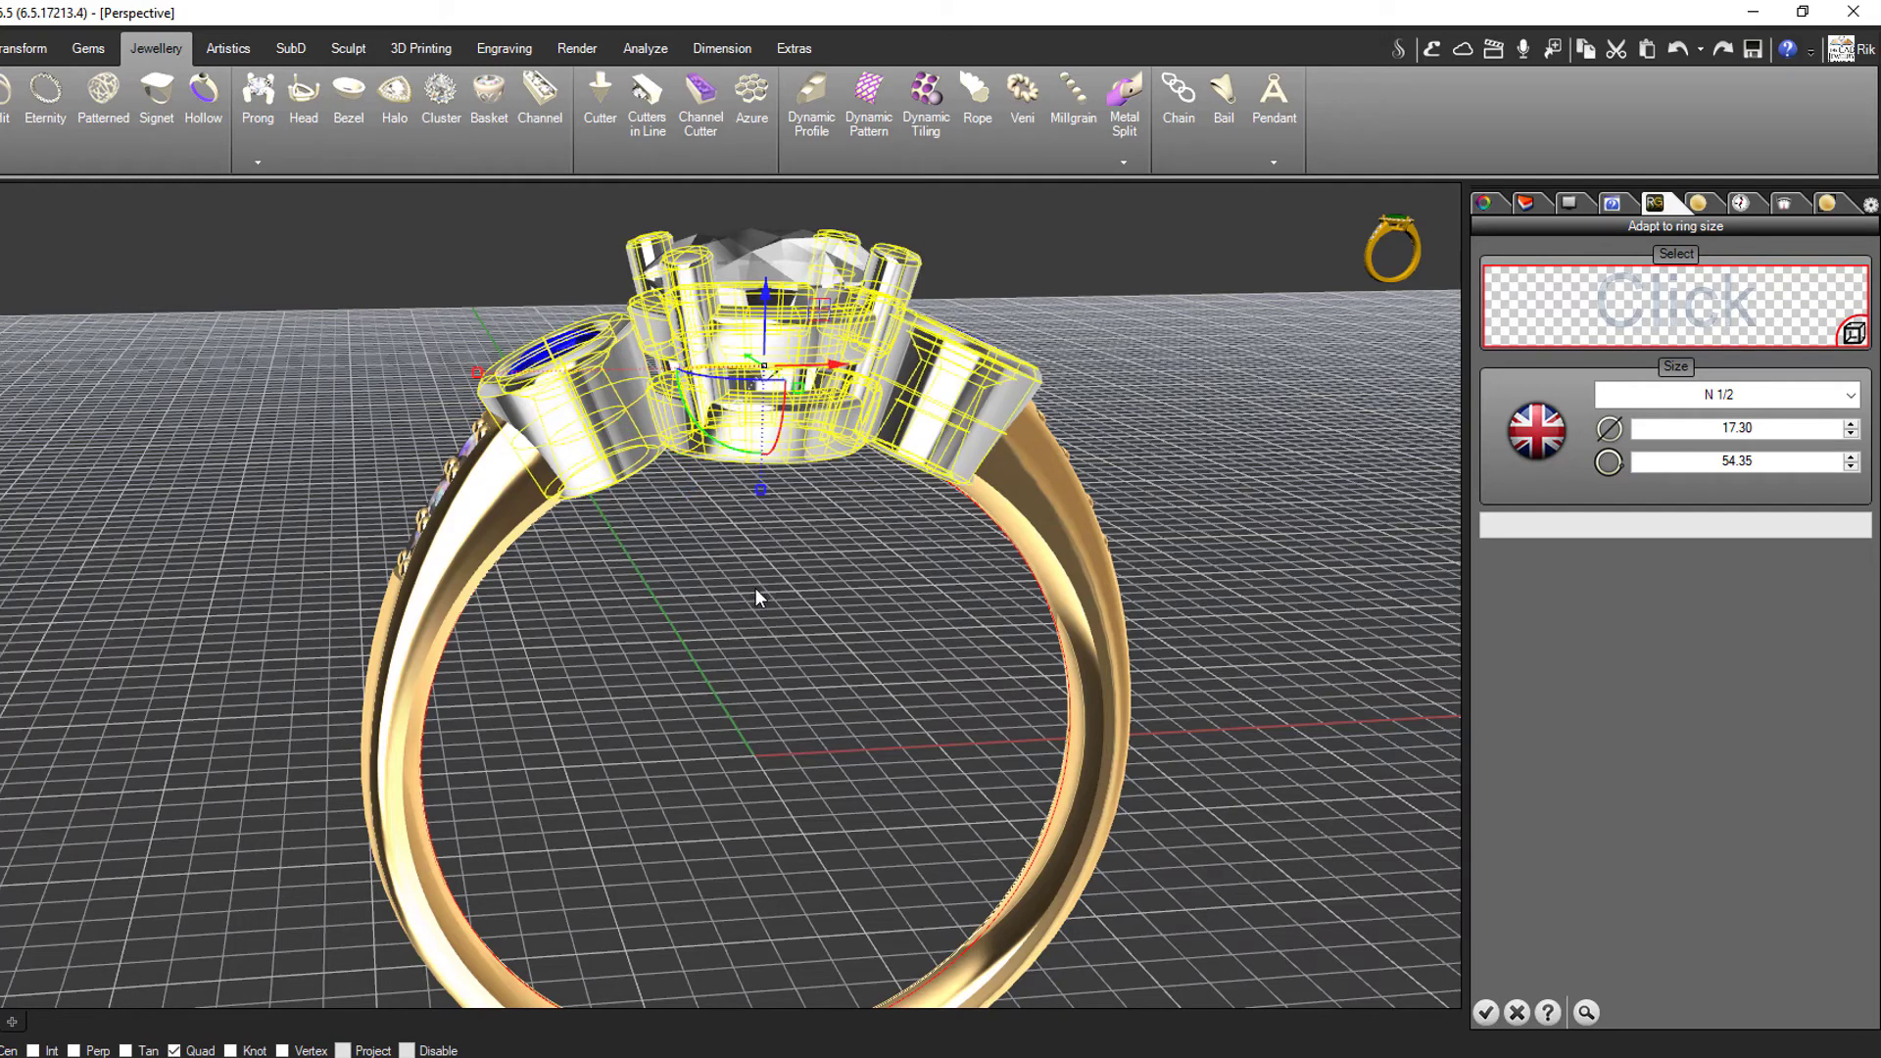
{"action": "left_click", "coordinate": [1854, 334]}
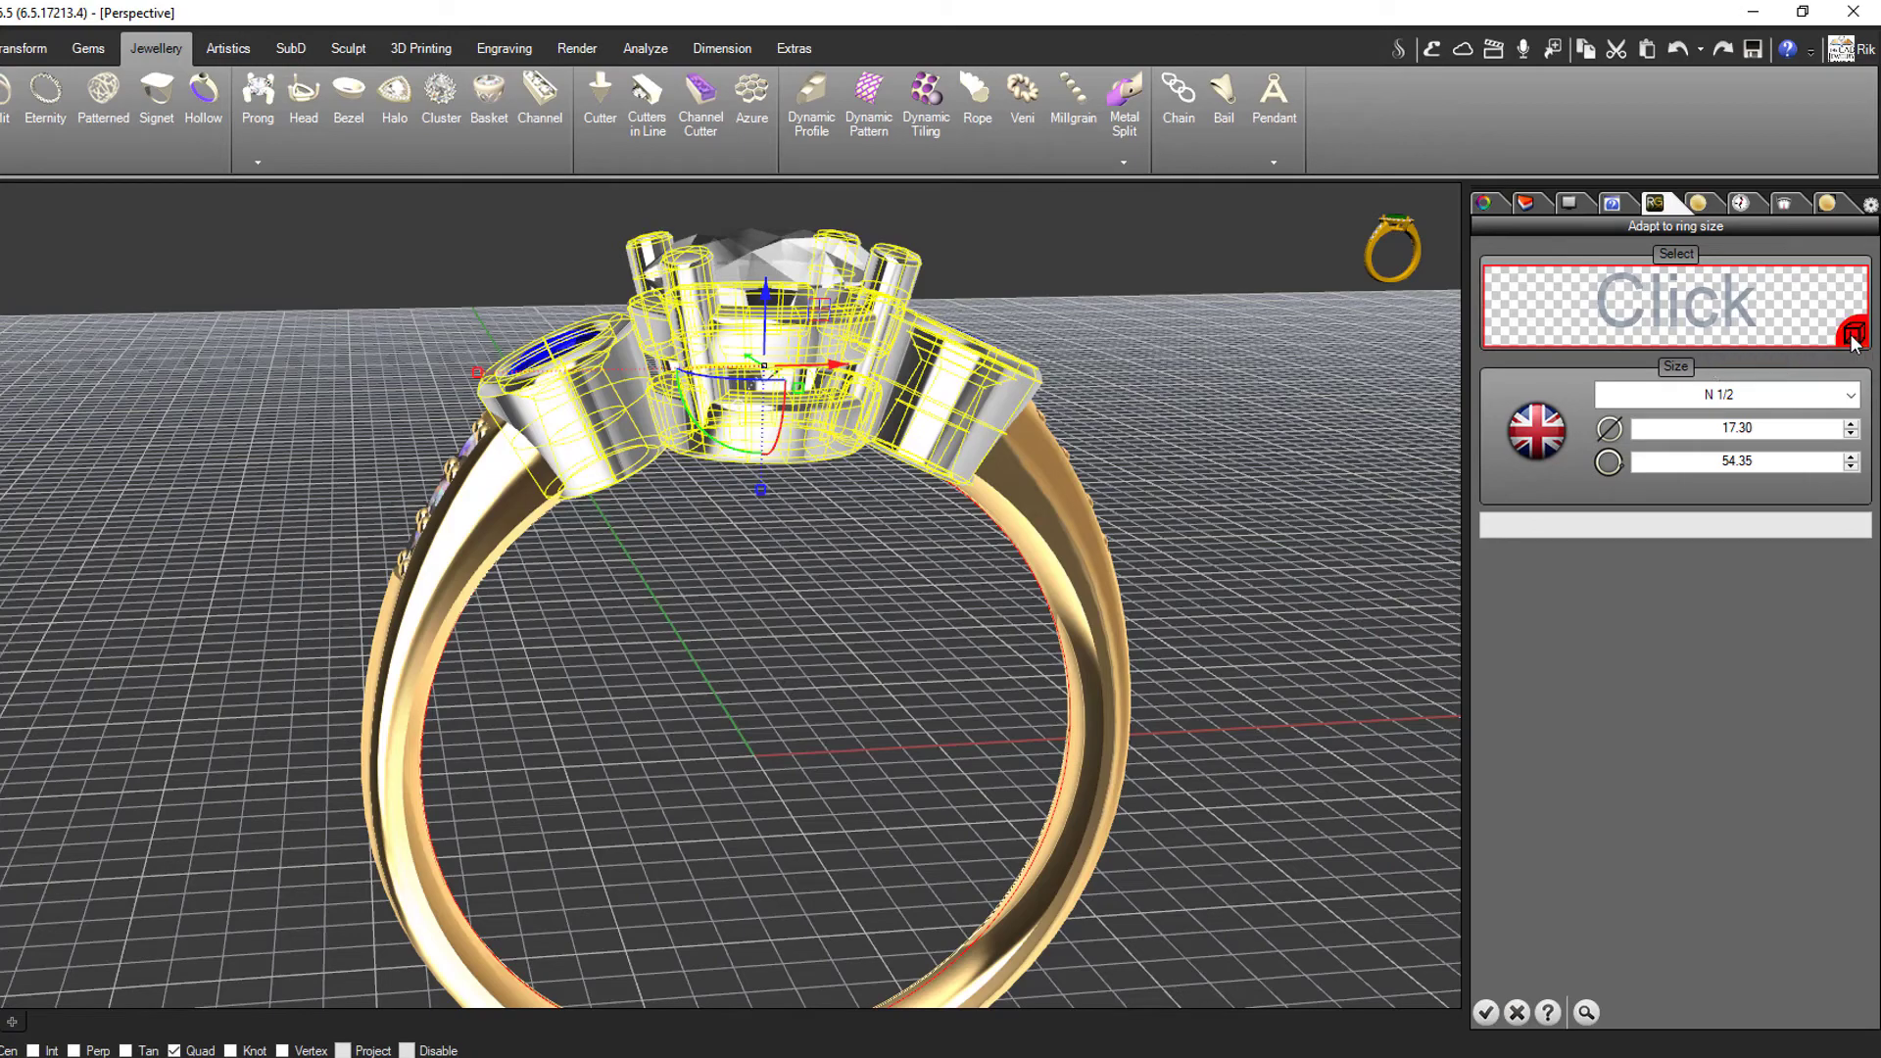
{"action": "key", "text": "Return"}
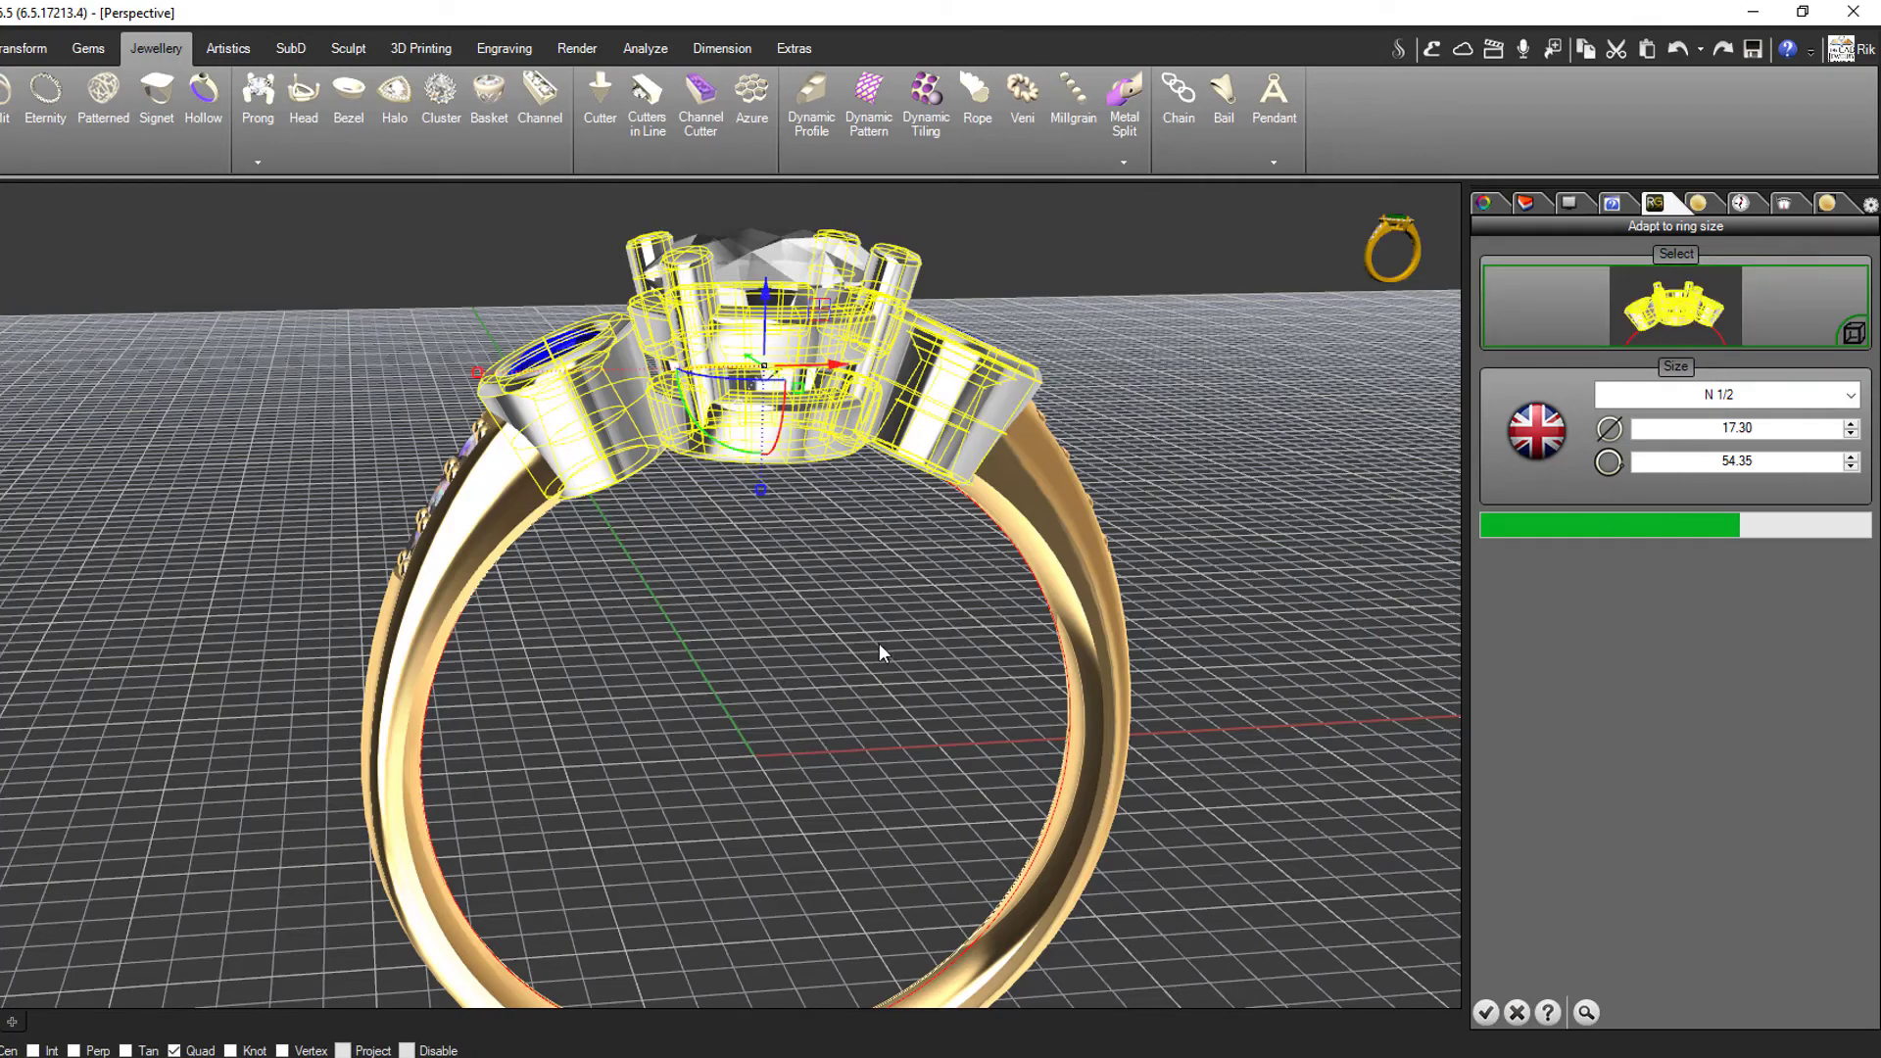
{"action": "right_click_drag", "start_coordinate": [856, 661], "coordinate": [809, 638]}
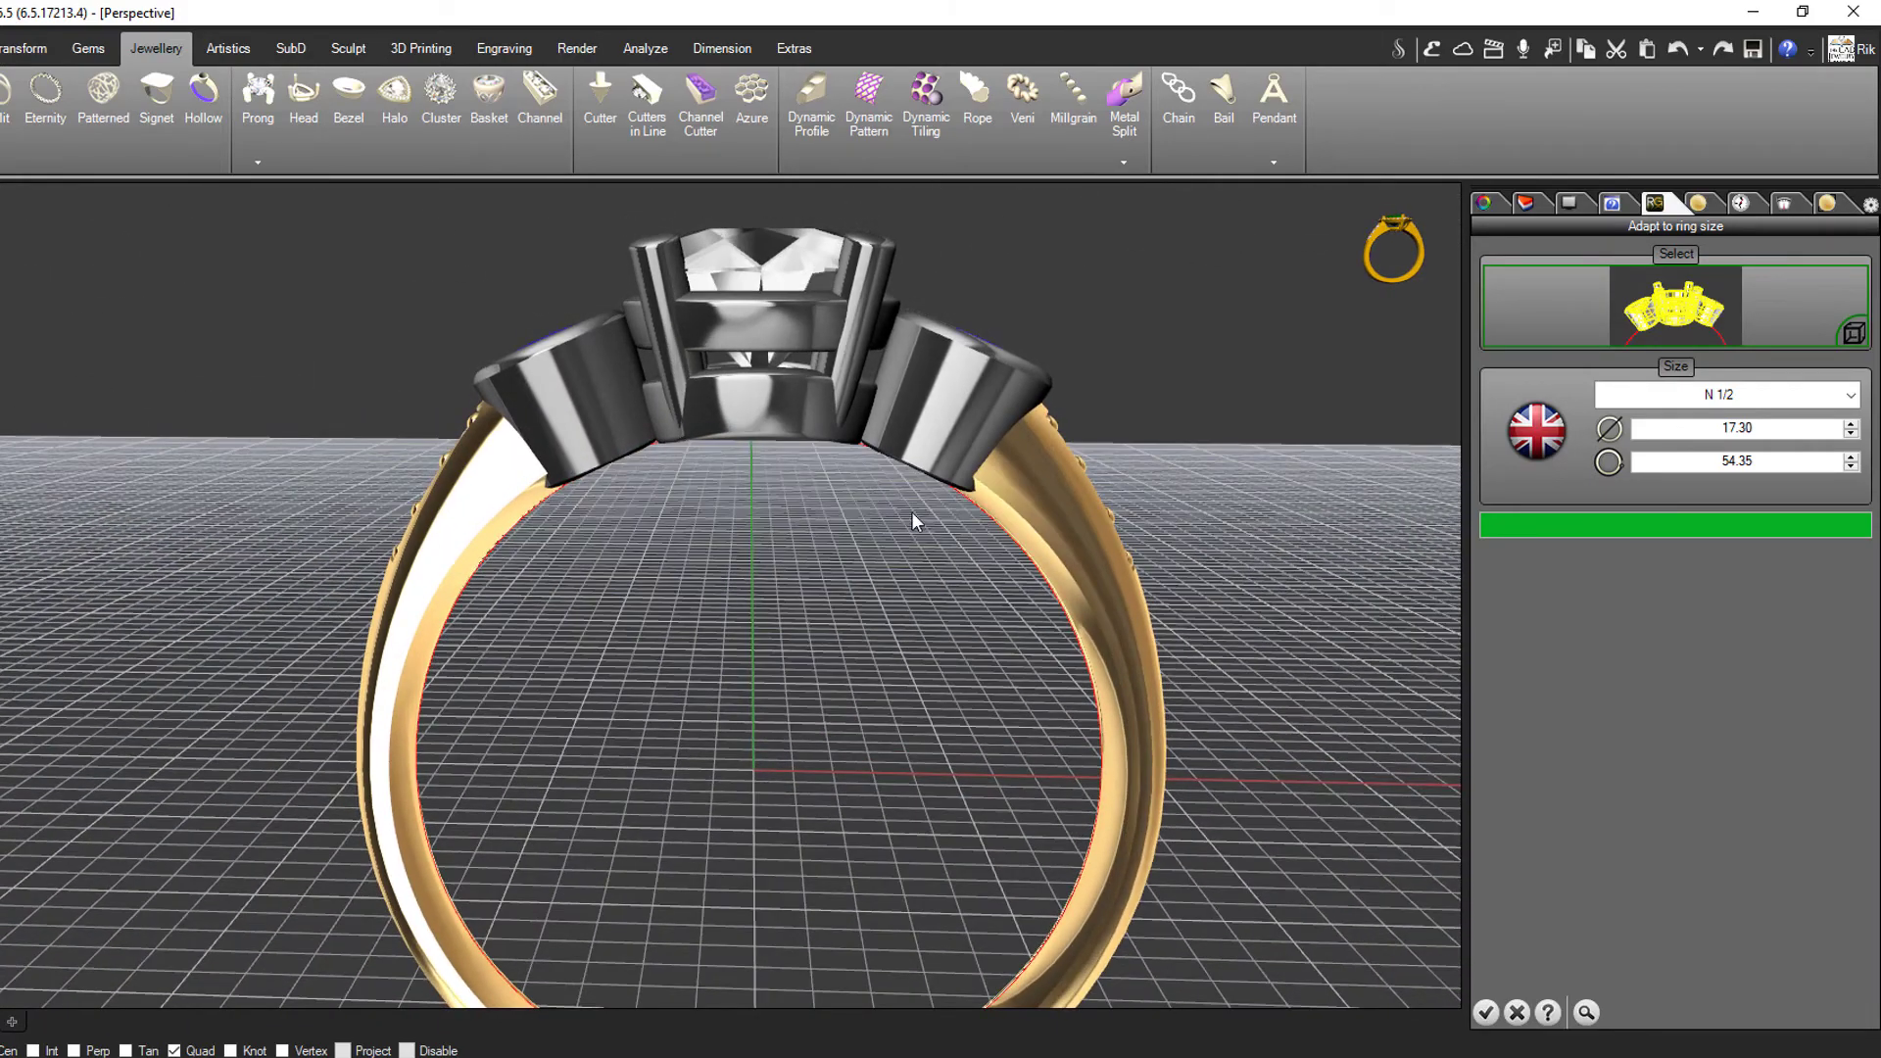
{"action": "right_click_drag", "start_coordinate": [649, 576], "coordinate": [709, 466]}
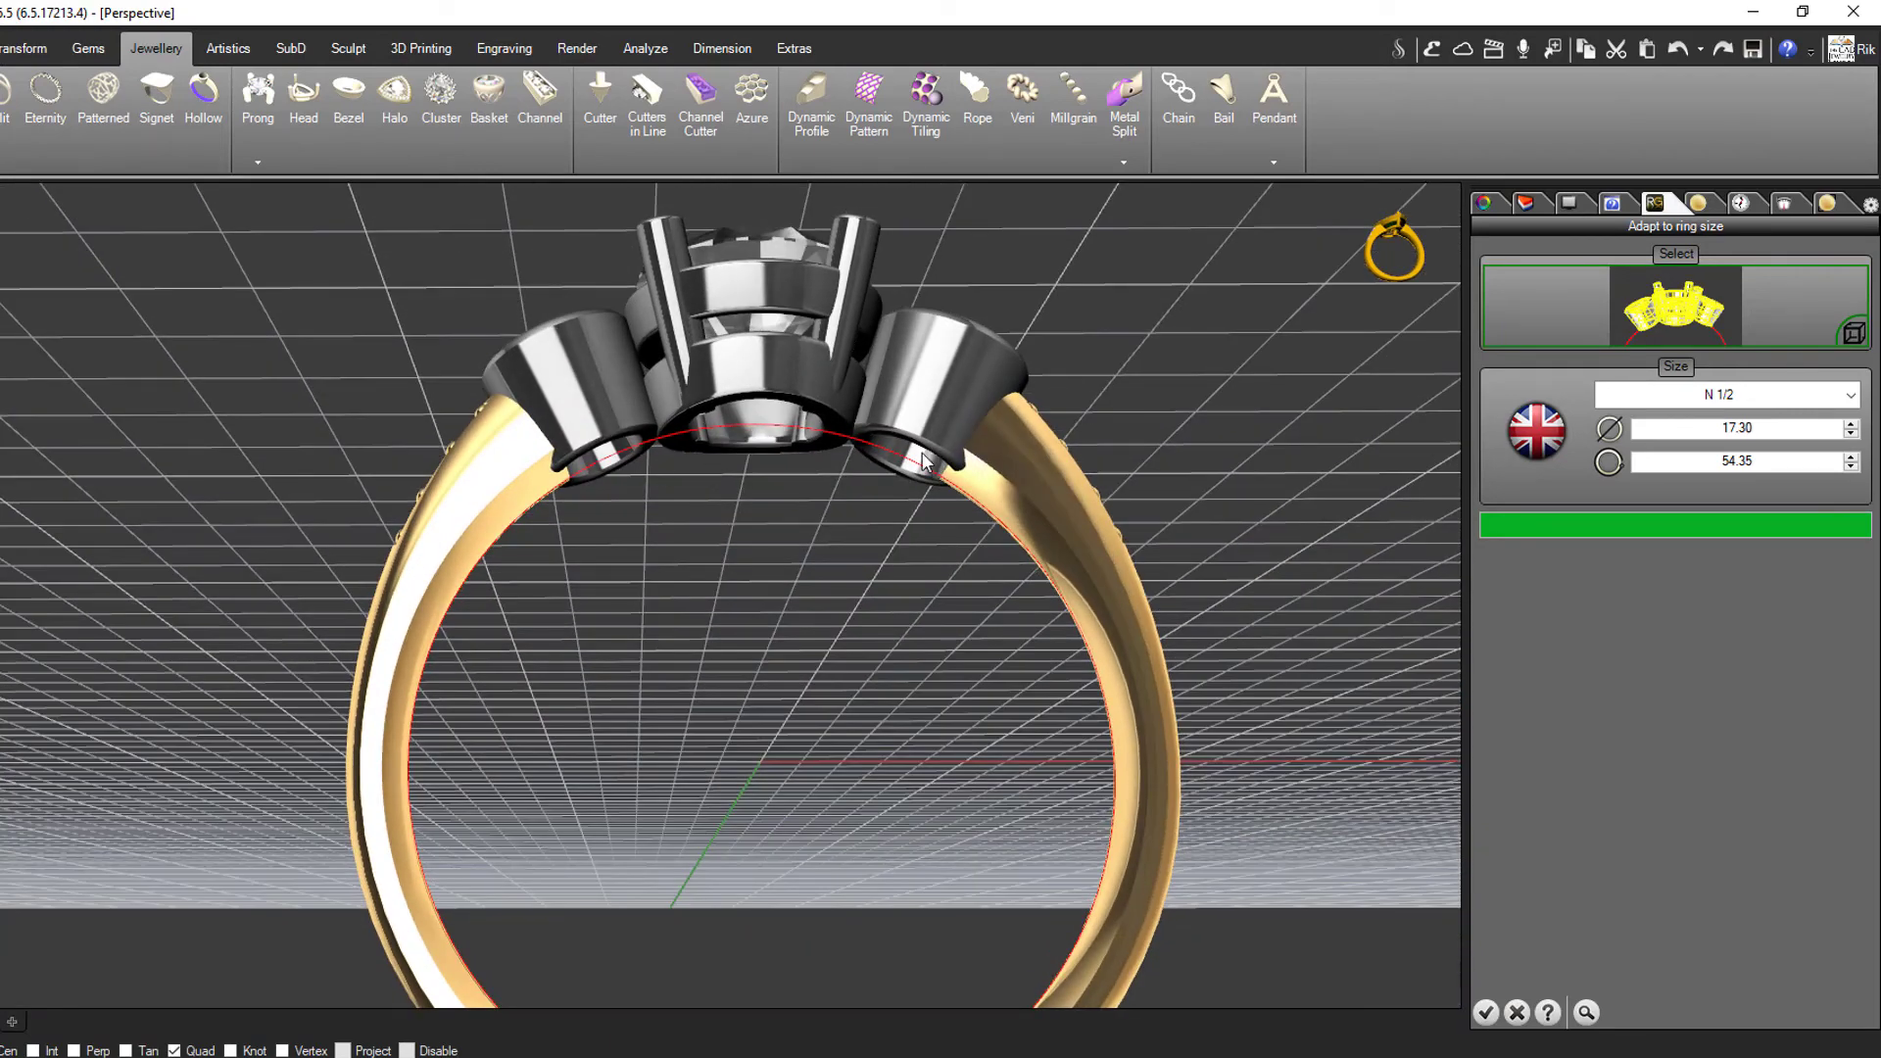
{"action": "right_click_drag", "start_coordinate": [747, 549], "coordinate": [735, 592]}
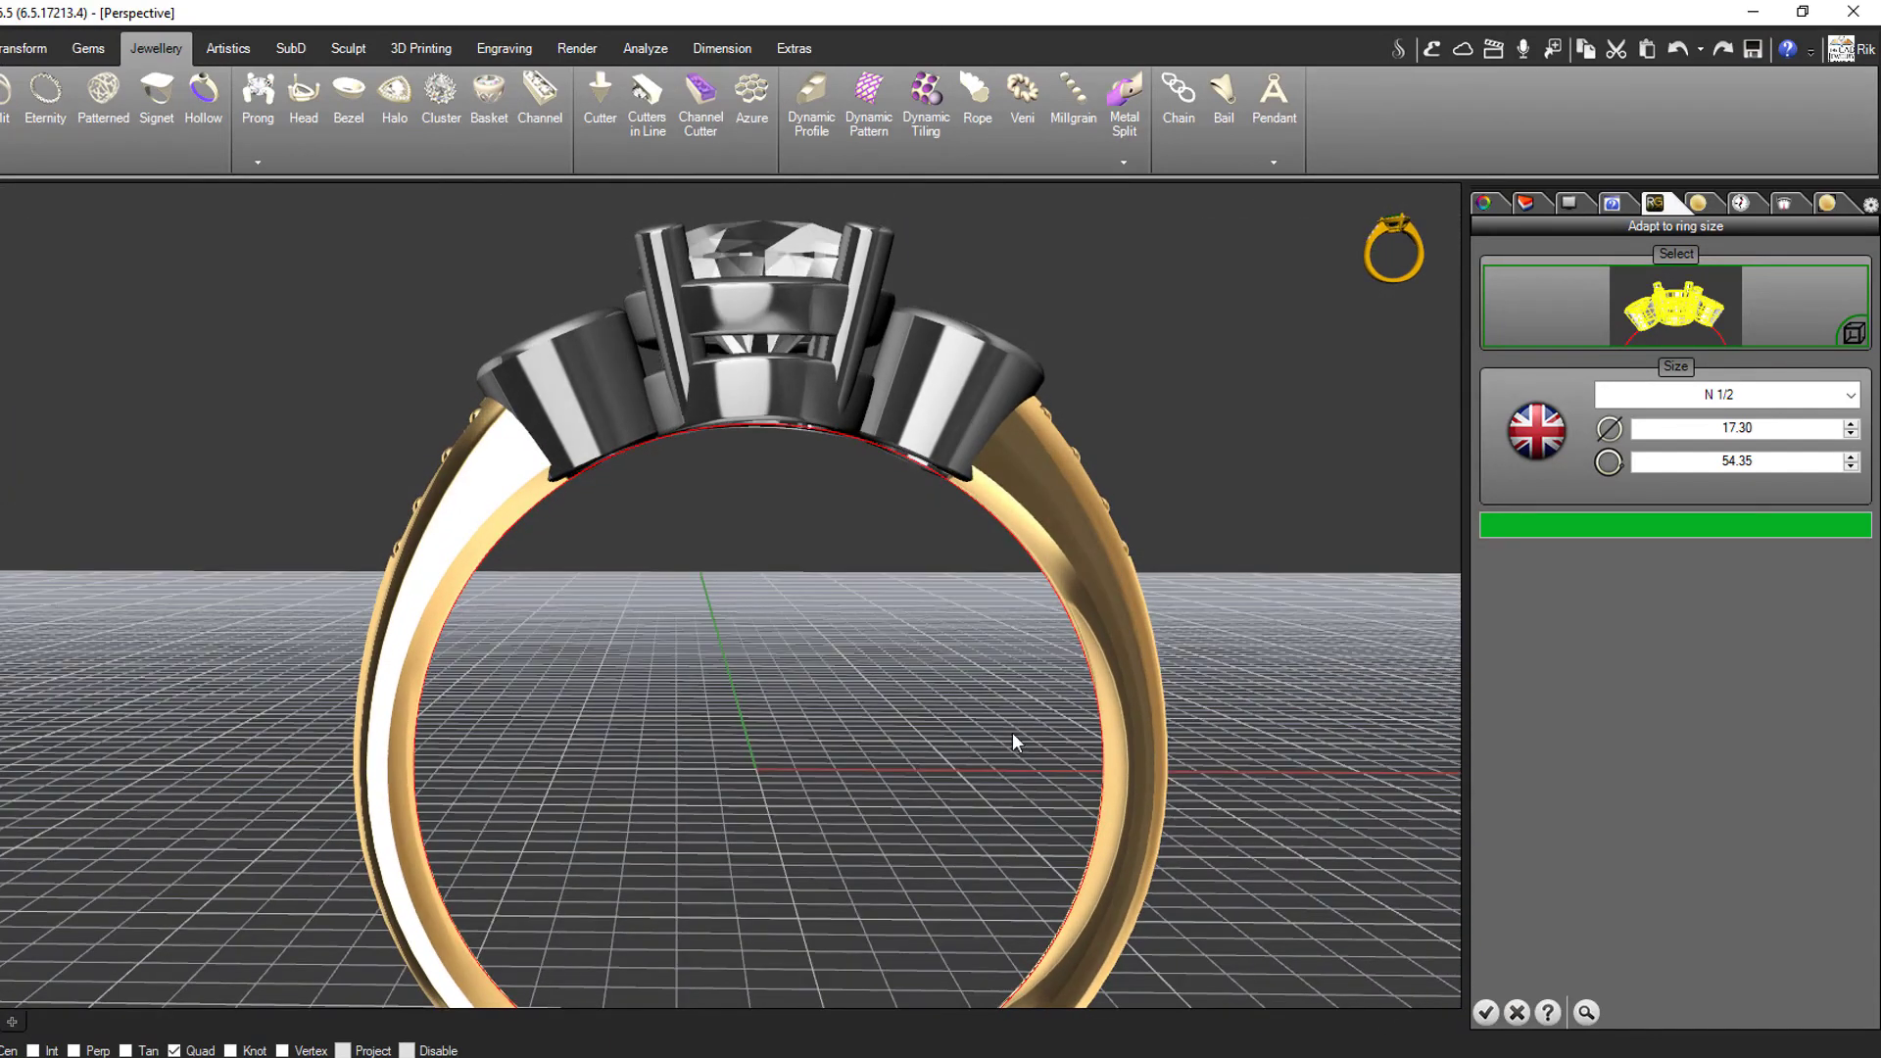
{"action": "left_click", "coordinate": [1484, 1013]}
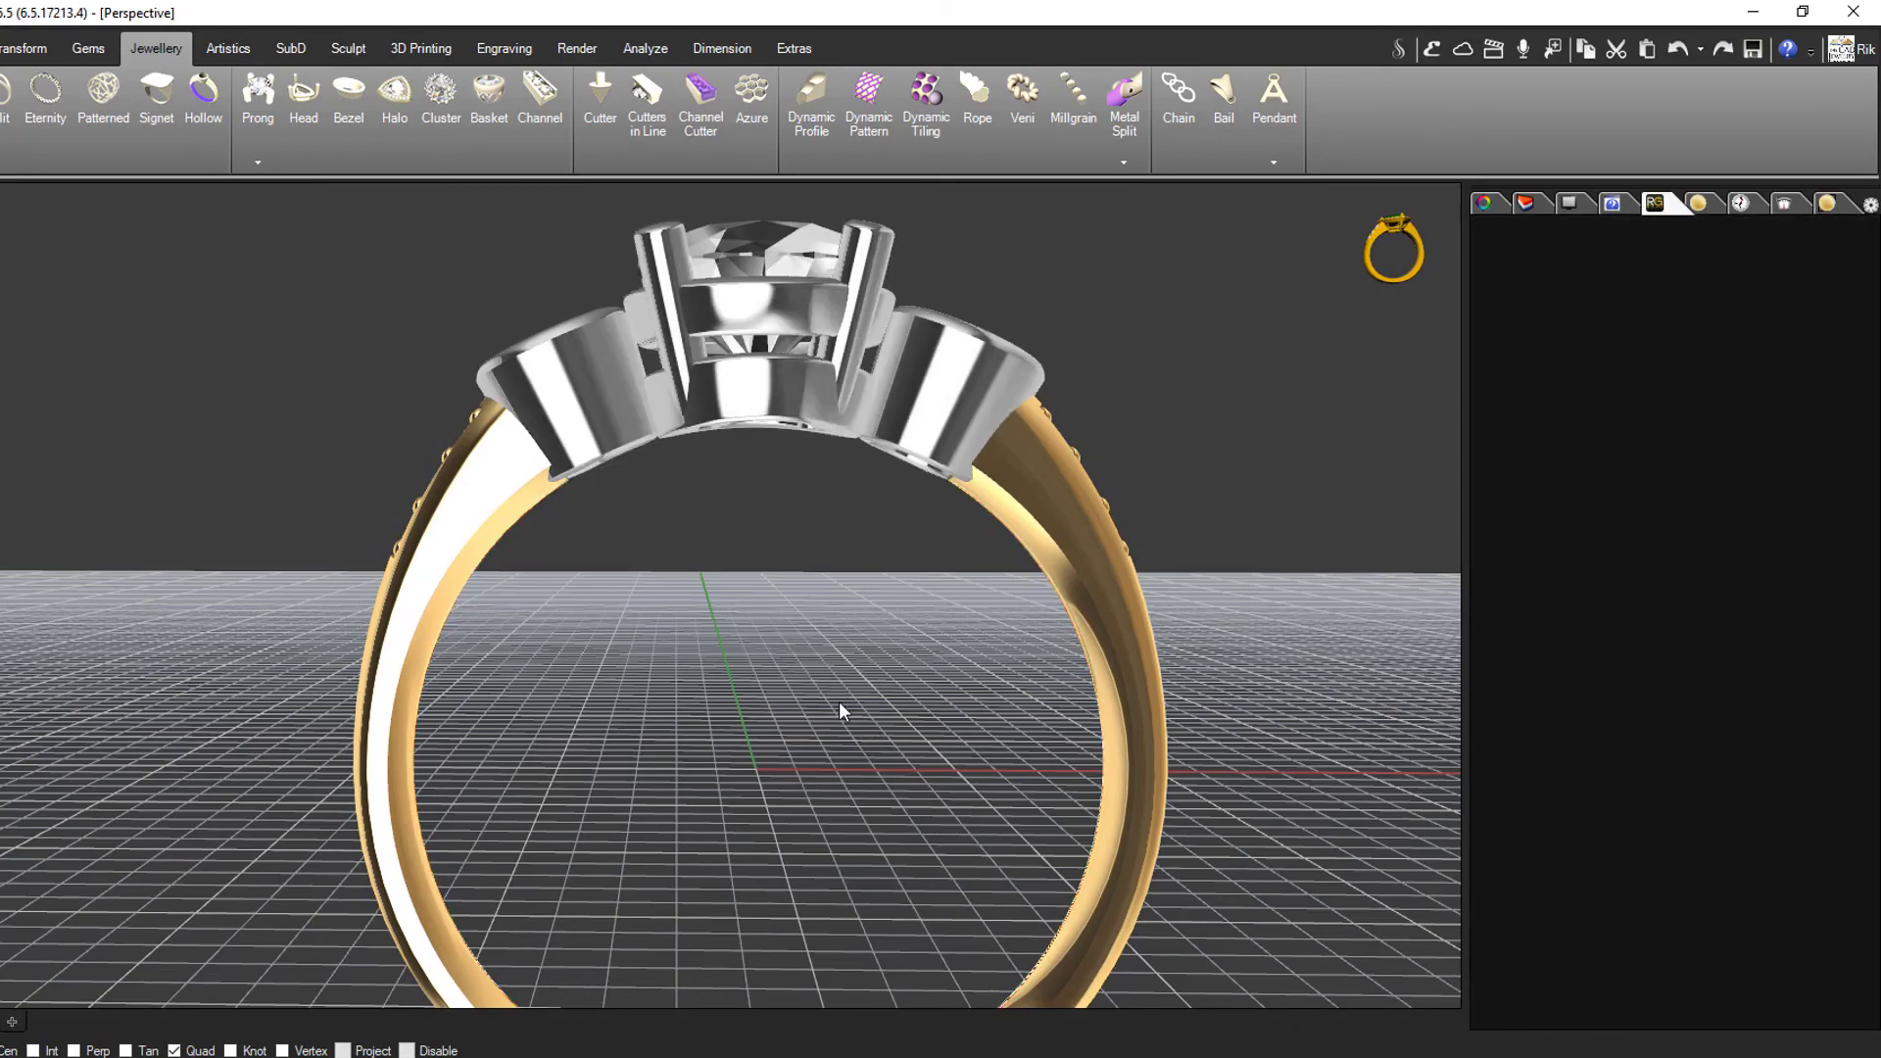
{"action": "right_click_drag", "start_coordinate": [808, 684], "coordinate": [858, 791]}
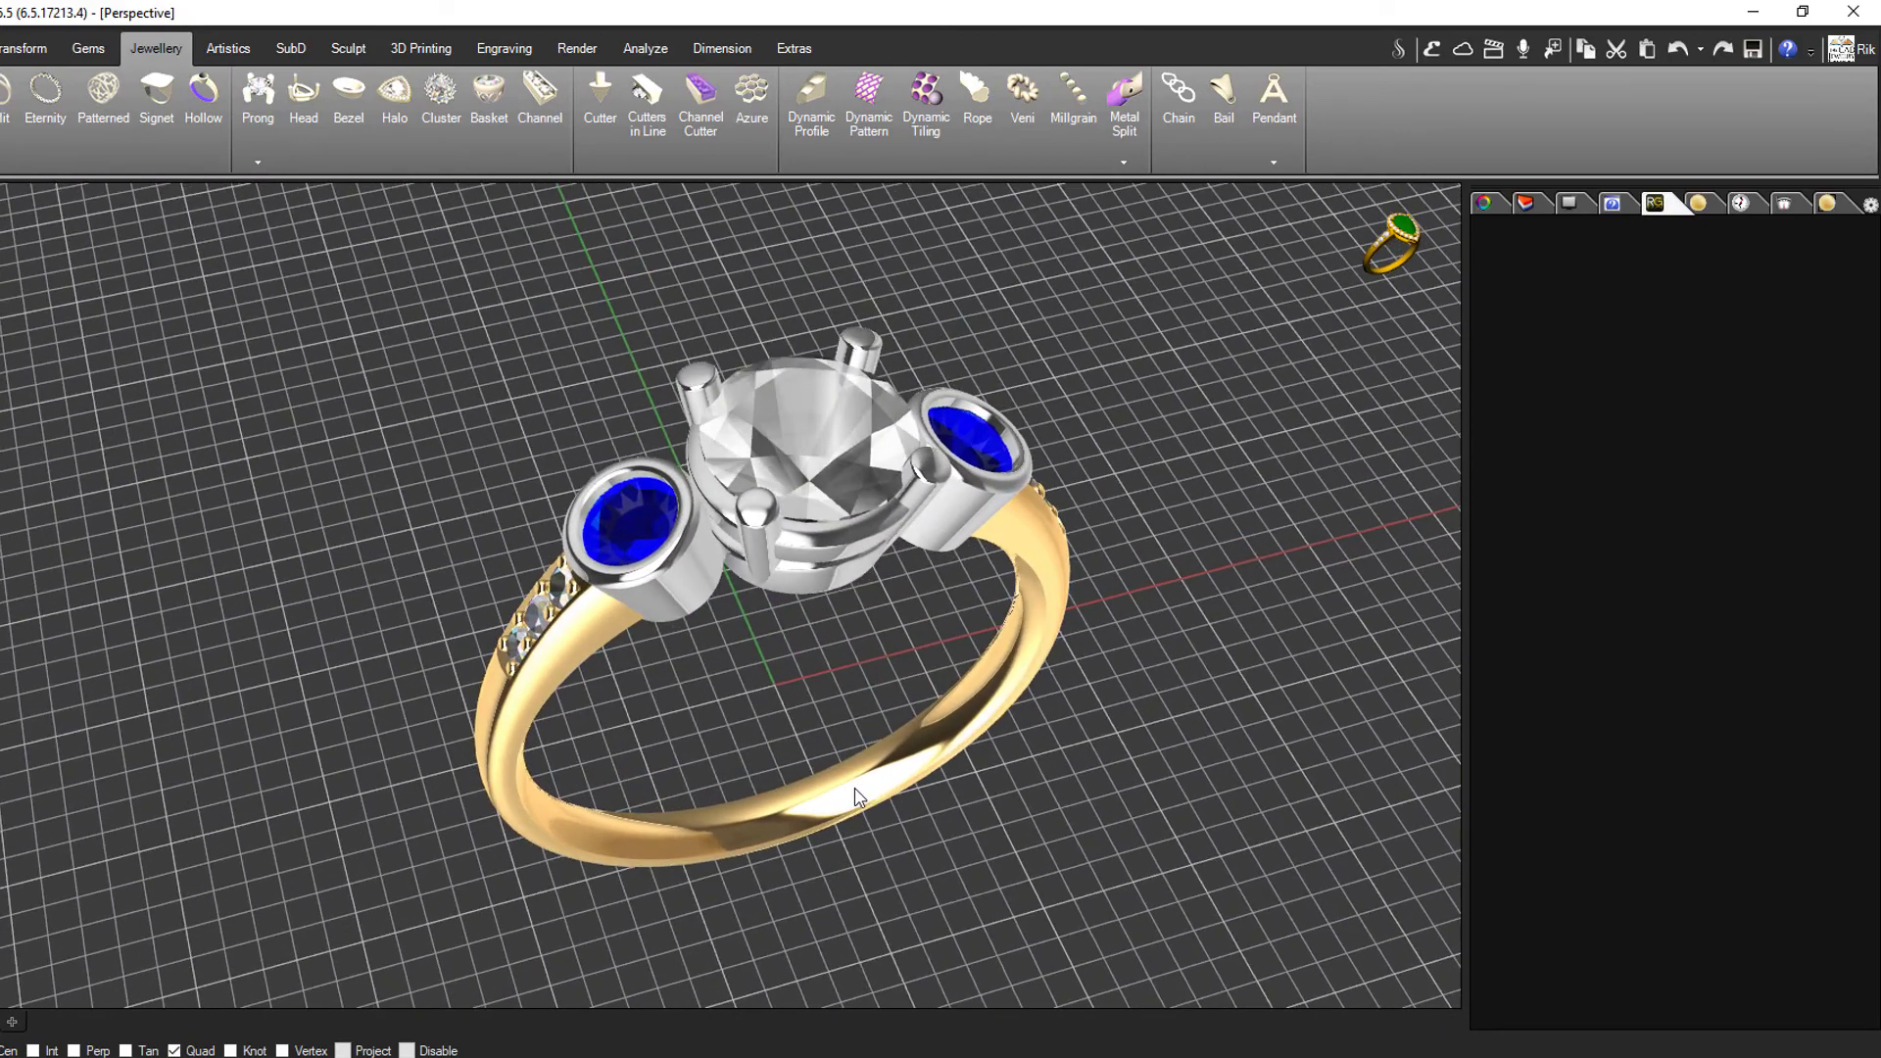